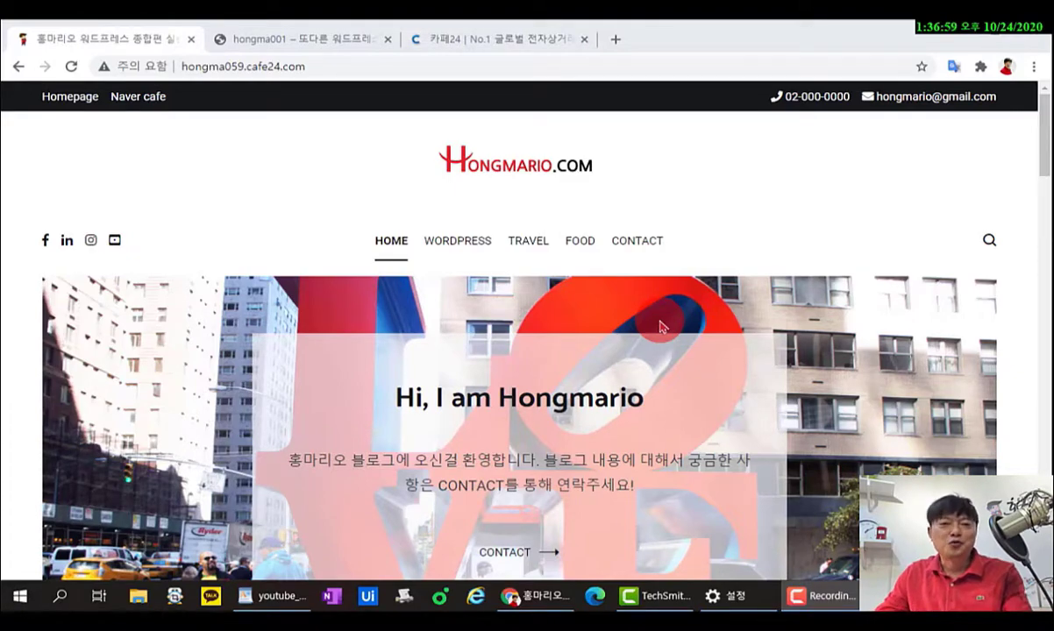
Highlight the site address, header contact details, logo, main menu and social icons, then clear the marks.
{"action": "left_click", "coordinate": [327, 67]}
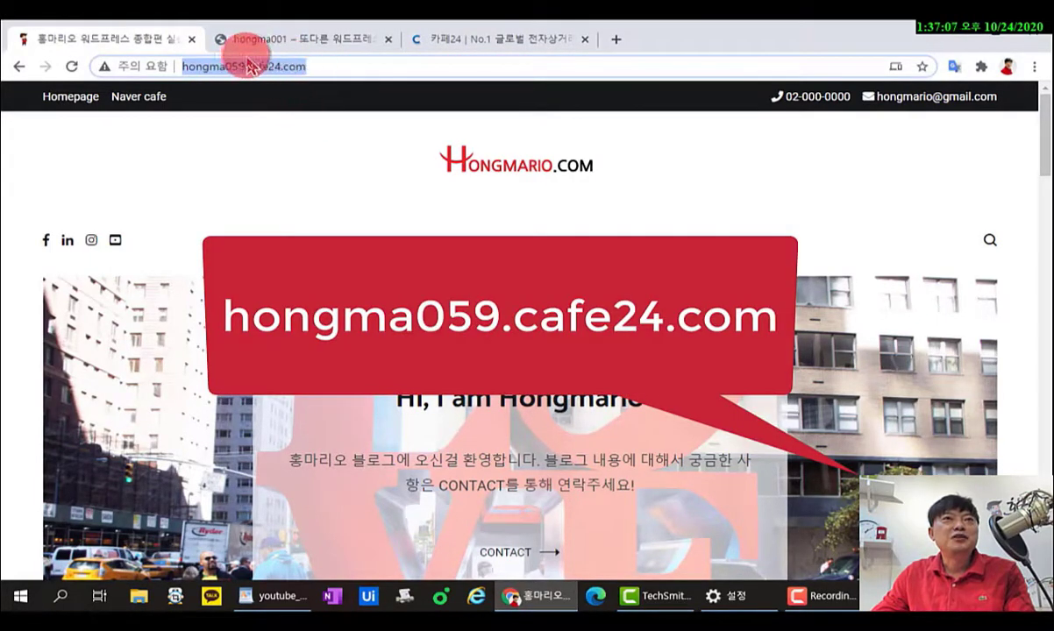
{"action": "left_click_drag", "start_coordinate": [245, 67], "coordinate": [182, 66]}
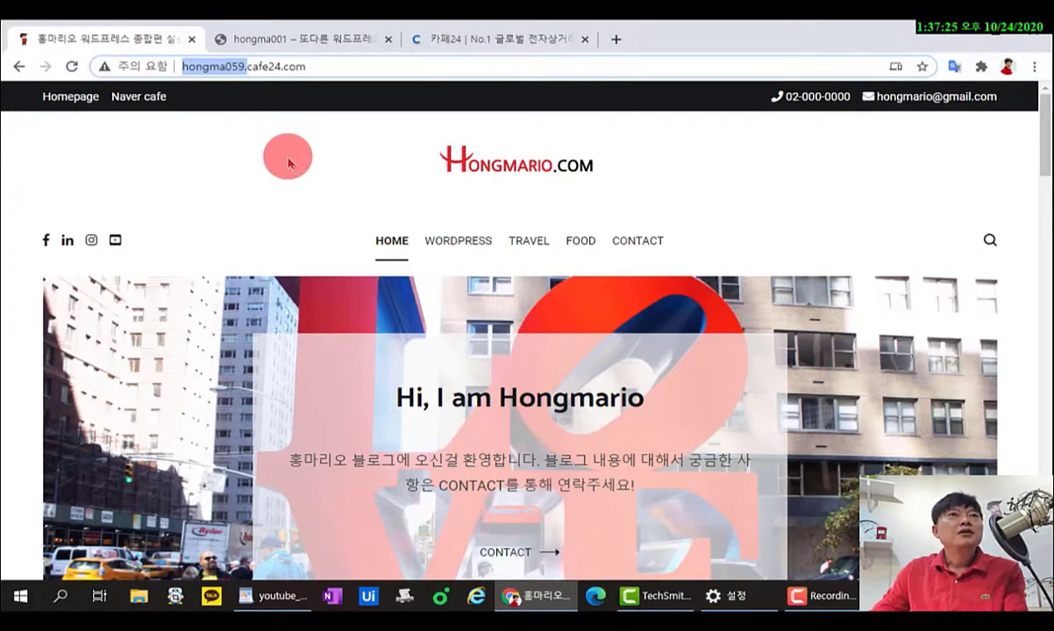
{"action": "mouse_move", "coordinate": [105, 127]}
{"action": "left_mouse_down"}
{"action": "mouse_move", "coordinate": [140, 75]}
{"action": "mouse_move", "coordinate": [22, 110]}
{"action": "mouse_move", "coordinate": [69, 131]}
{"action": "left_mouse_up"}
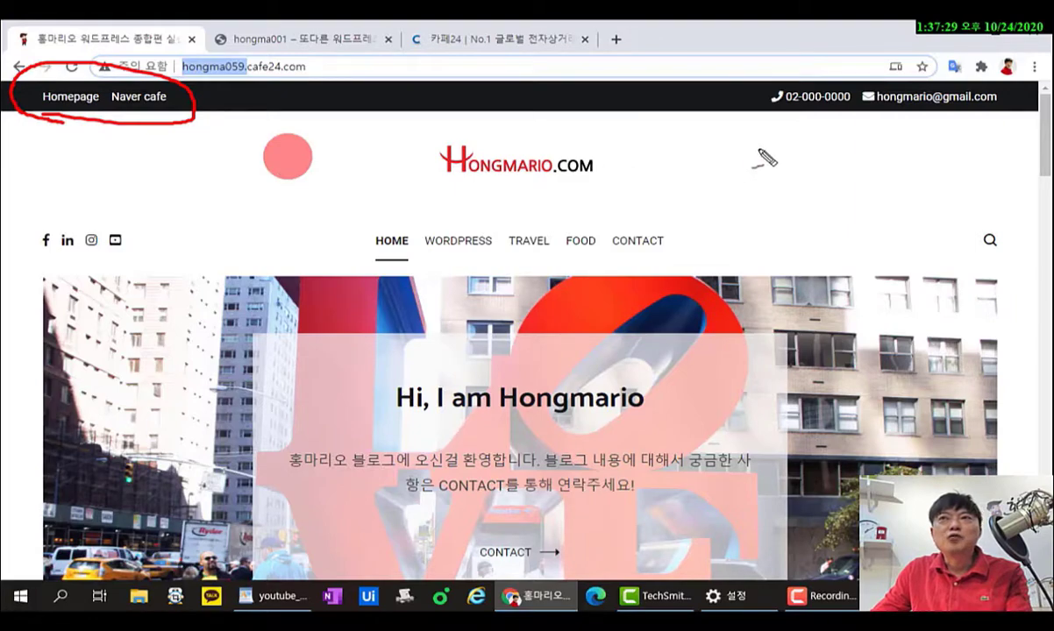
{"action": "left_click_drag", "start_coordinate": [774, 116], "coordinate": [997, 123]}
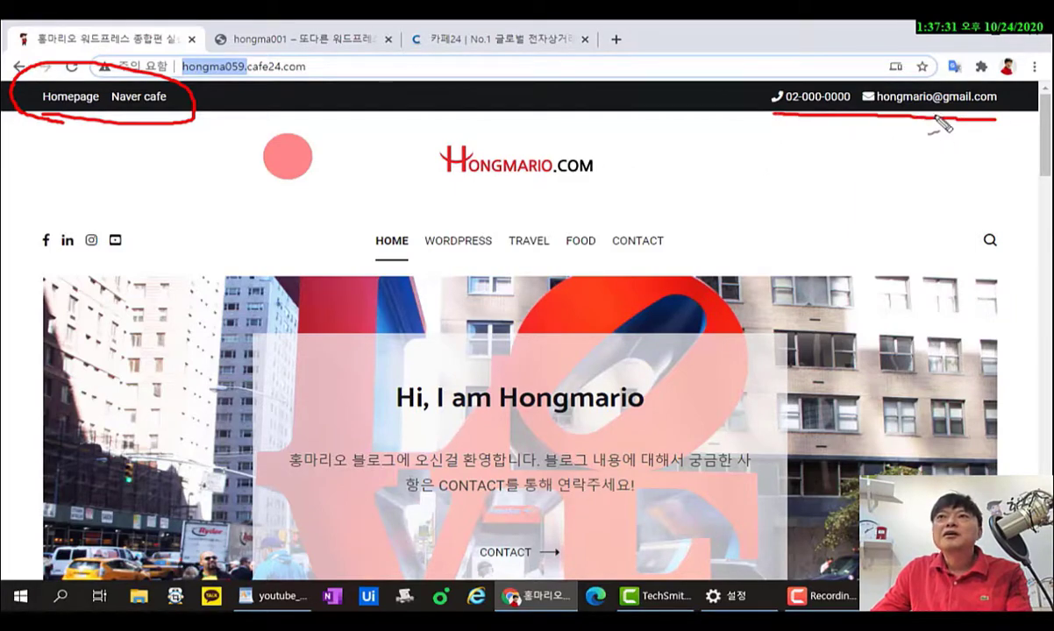
{"action": "left_click_drag", "start_coordinate": [436, 178], "coordinate": [598, 185]}
{"action": "mouse_move", "coordinate": [382, 262]}
{"action": "left_mouse_down"}
{"action": "mouse_move", "coordinate": [696, 235]}
{"action": "mouse_move", "coordinate": [338, 237]}
{"action": "mouse_move", "coordinate": [364, 259]}
{"action": "left_mouse_up"}
{"action": "left_click_drag", "start_coordinate": [44, 256], "coordinate": [131, 257]}
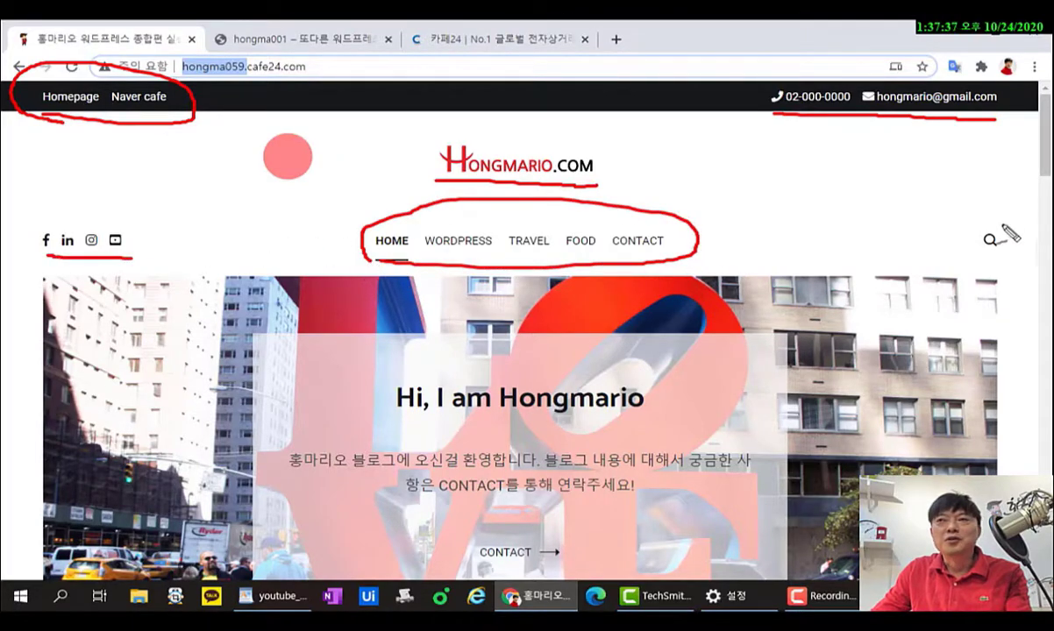
{"action": "key", "text": "Escape"}
Scroll up and down the example site's page to review its layout.
{"action": "scroll", "coordinate": [906, 207], "scroll_direction": "down", "scroll_amount": 4}
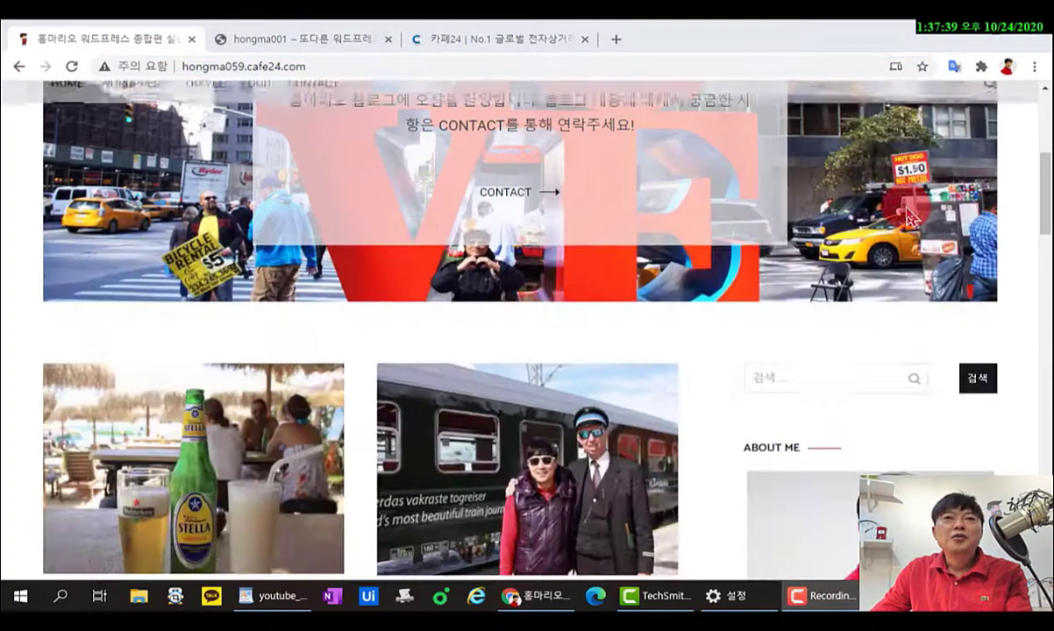
{"action": "scroll", "coordinate": [239, 294], "scroll_direction": "up", "scroll_amount": 2}
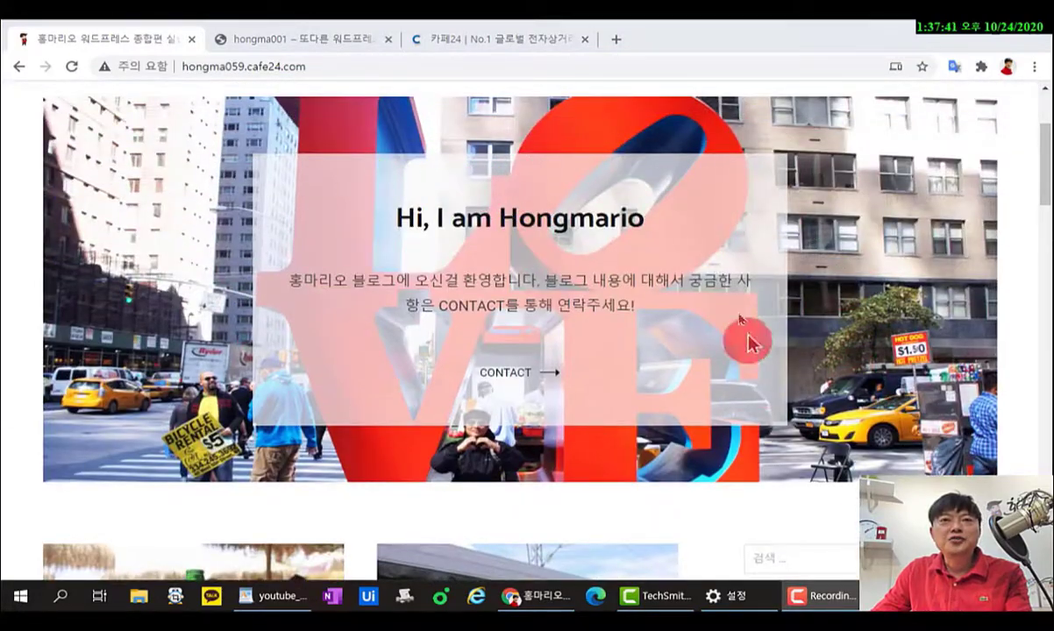
{"action": "scroll", "coordinate": [588, 312], "scroll_direction": "down", "scroll_amount": 5}
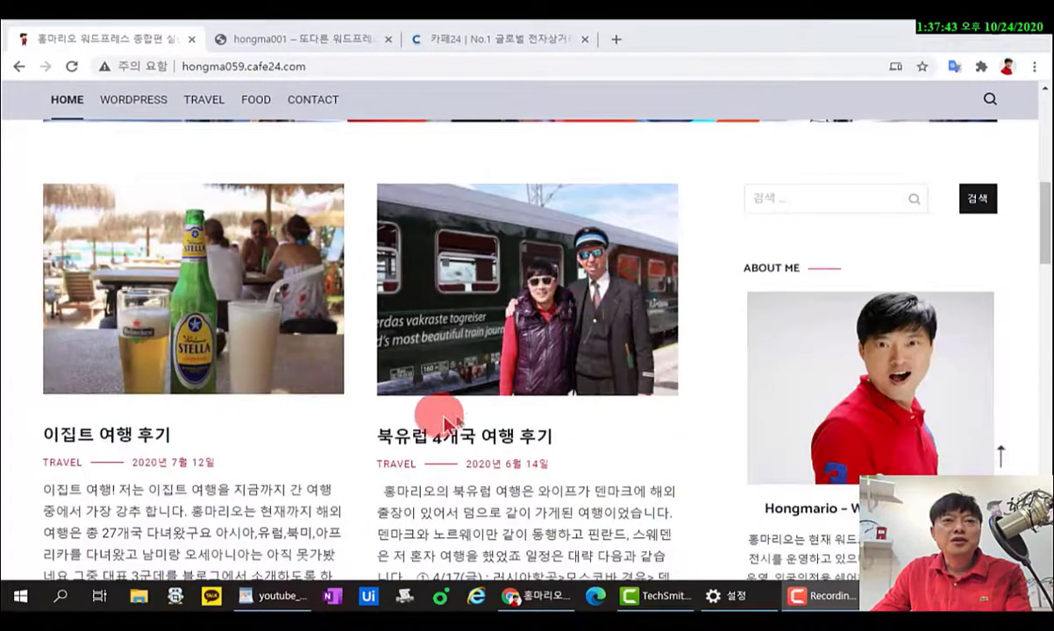
{"action": "scroll", "coordinate": [554, 424], "scroll_direction": "down", "scroll_amount": 15}
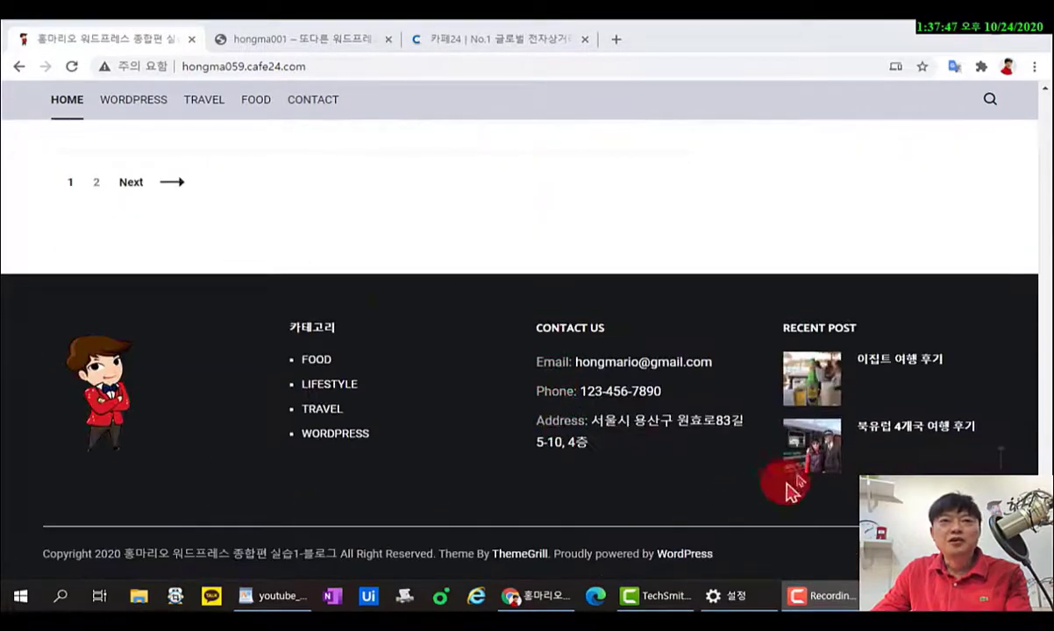
{"action": "scroll", "coordinate": [868, 460], "scroll_direction": "up", "scroll_amount": 15}
{"action": "scroll", "coordinate": [866, 455], "scroll_direction": "up", "scroll_amount": 2}
{"action": "scroll", "coordinate": [799, 461], "scroll_direction": "down", "scroll_amount": 4}
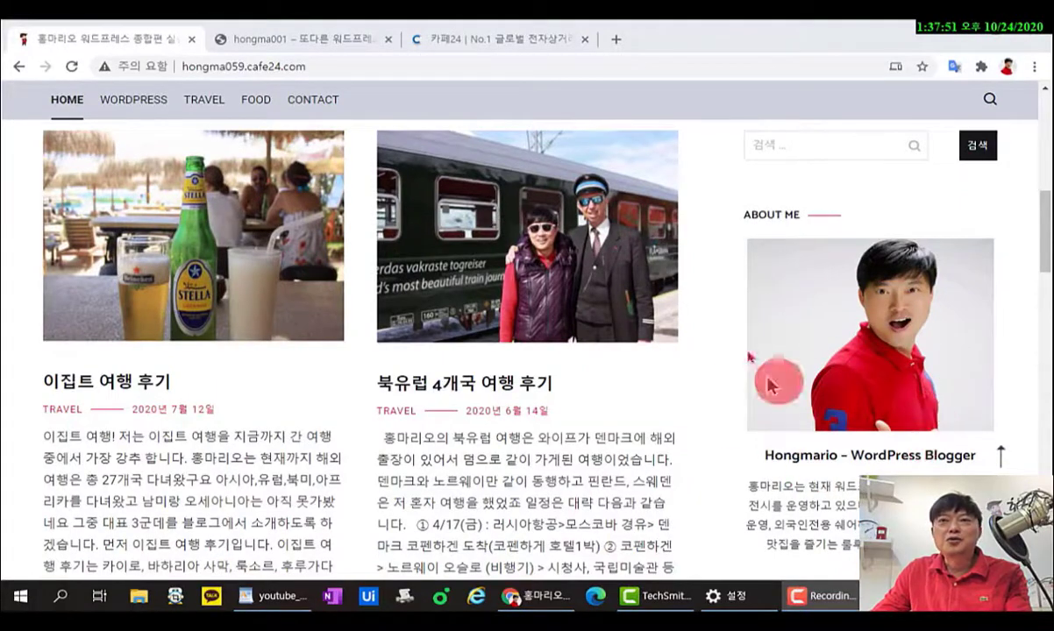
{"action": "scroll", "coordinate": [828, 452], "scroll_direction": "down", "scroll_amount": 5}
{"action": "scroll", "coordinate": [830, 275], "scroll_direction": "up", "scroll_amount": 2}
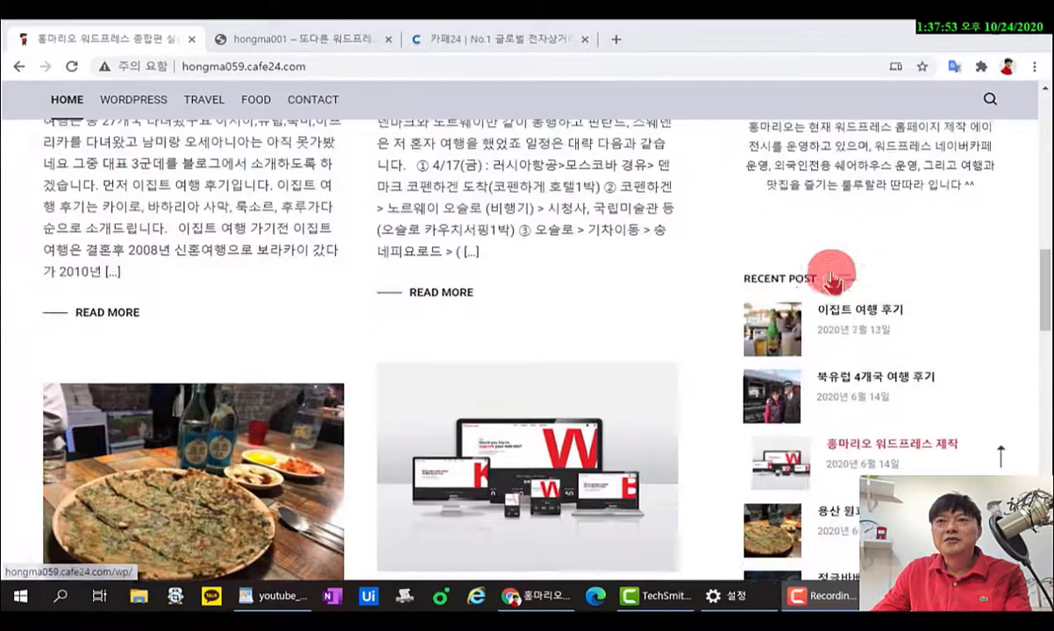
{"action": "scroll", "coordinate": [815, 333], "scroll_direction": "down", "scroll_amount": 1}
{"action": "scroll", "coordinate": [806, 456], "scroll_direction": "down", "scroll_amount": 2}
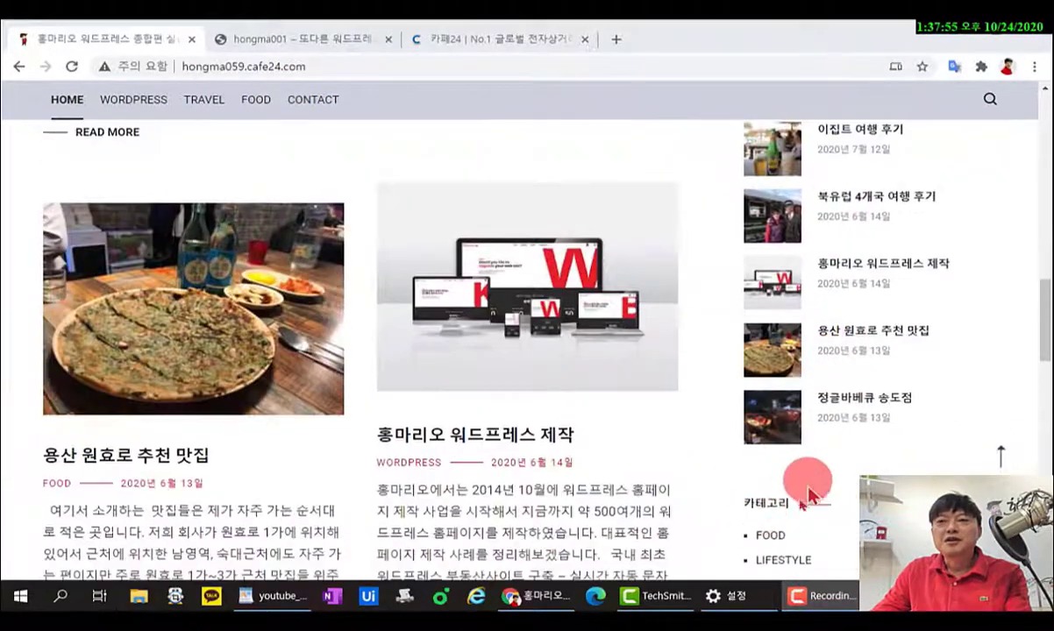
{"action": "scroll", "coordinate": [815, 491], "scroll_direction": "down", "scroll_amount": 4}
{"action": "scroll", "coordinate": [811, 483], "scroll_direction": "down", "scroll_amount": 6}
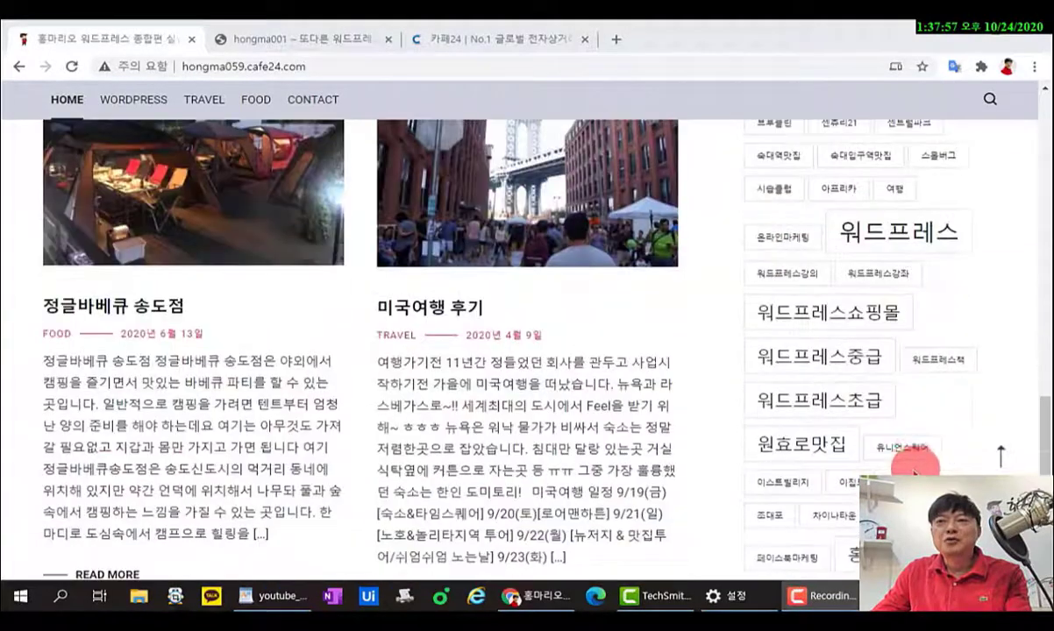
{"action": "scroll", "coordinate": [889, 452], "scroll_direction": "up", "scroll_amount": 15}
{"action": "scroll", "coordinate": [862, 469], "scroll_direction": "up", "scroll_amount": 4}
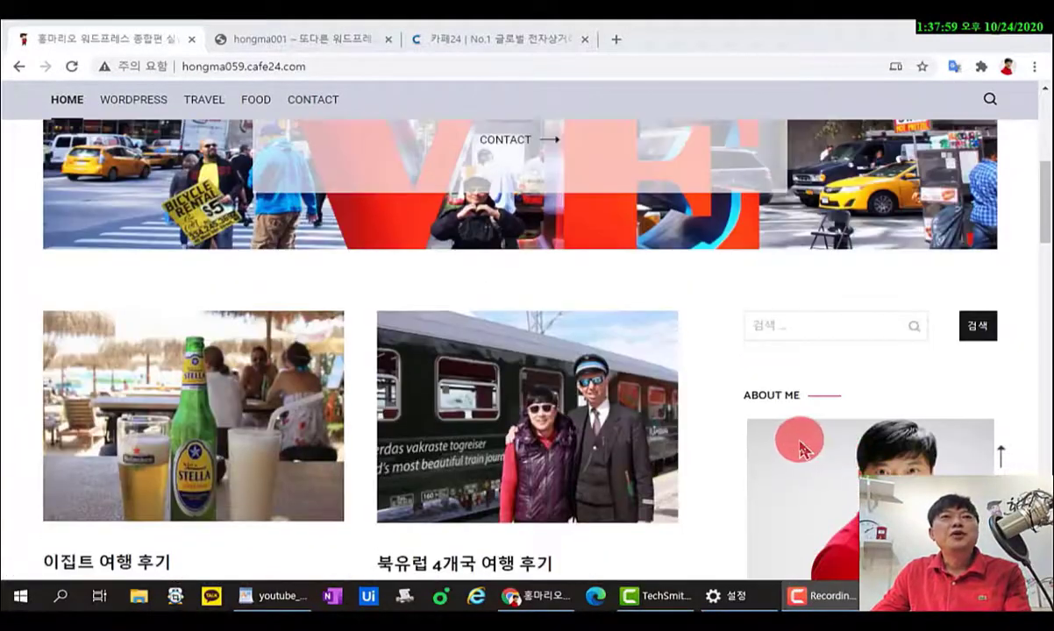
{"action": "scroll", "coordinate": [769, 429], "scroll_direction": "up", "scroll_amount": 5}
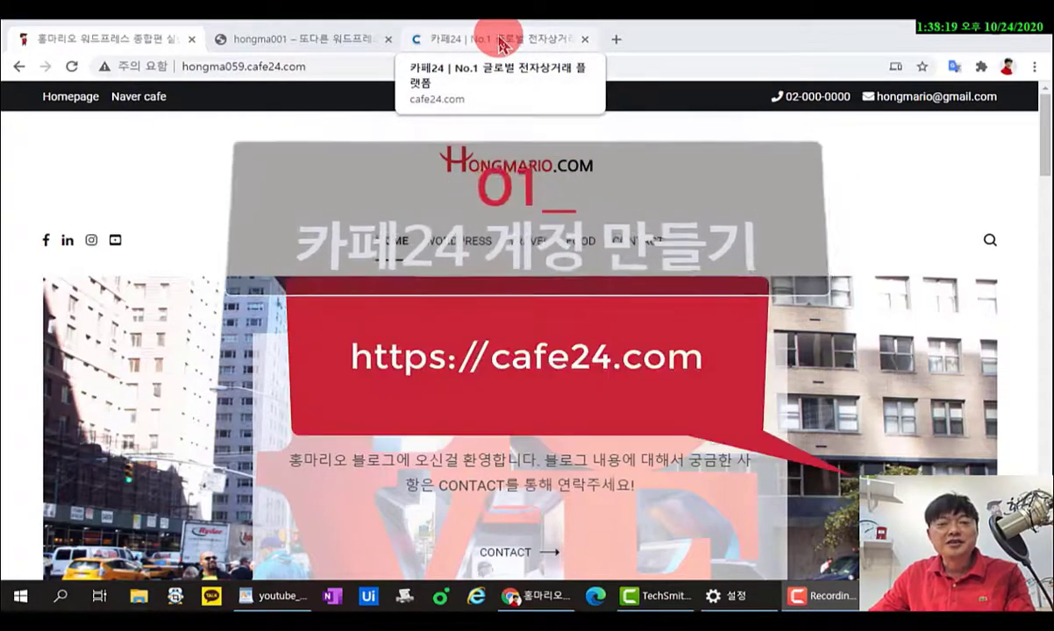
On Cafe24, choose general-member sign-up, agree to all terms, and go back to the main page.
{"action": "left_click", "coordinate": [500, 43]}
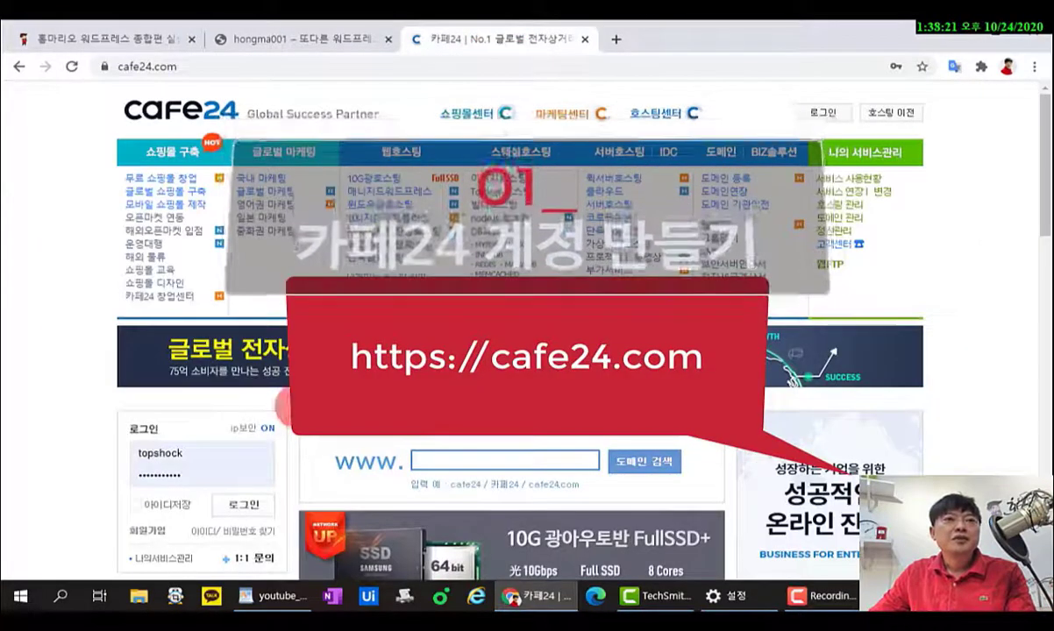
{"action": "scroll", "coordinate": [263, 438], "scroll_direction": "down", "scroll_amount": 2}
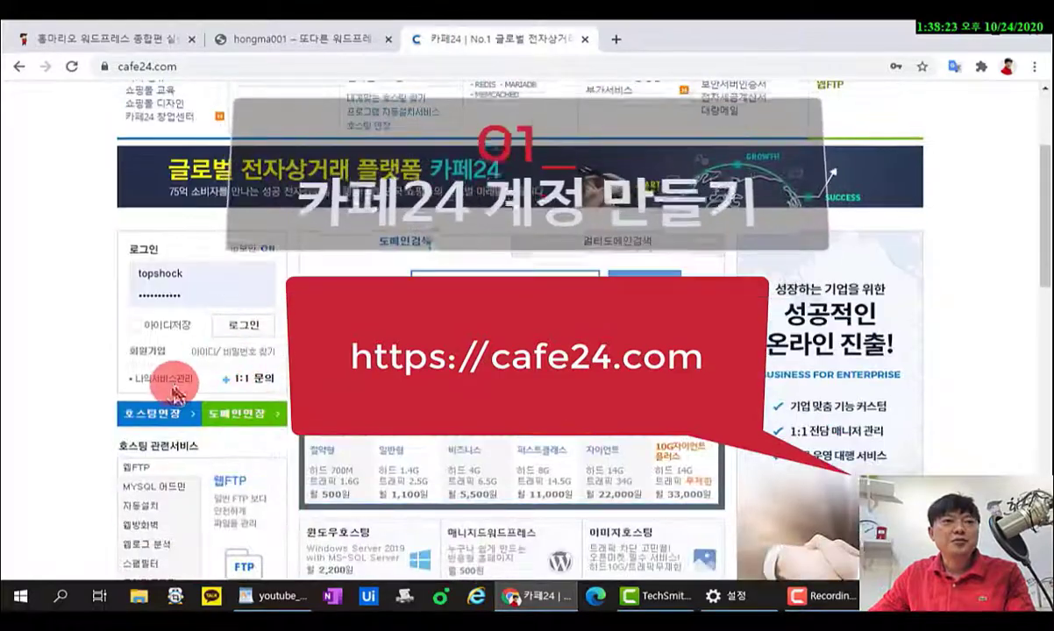
{"action": "left_click", "coordinate": [152, 362]}
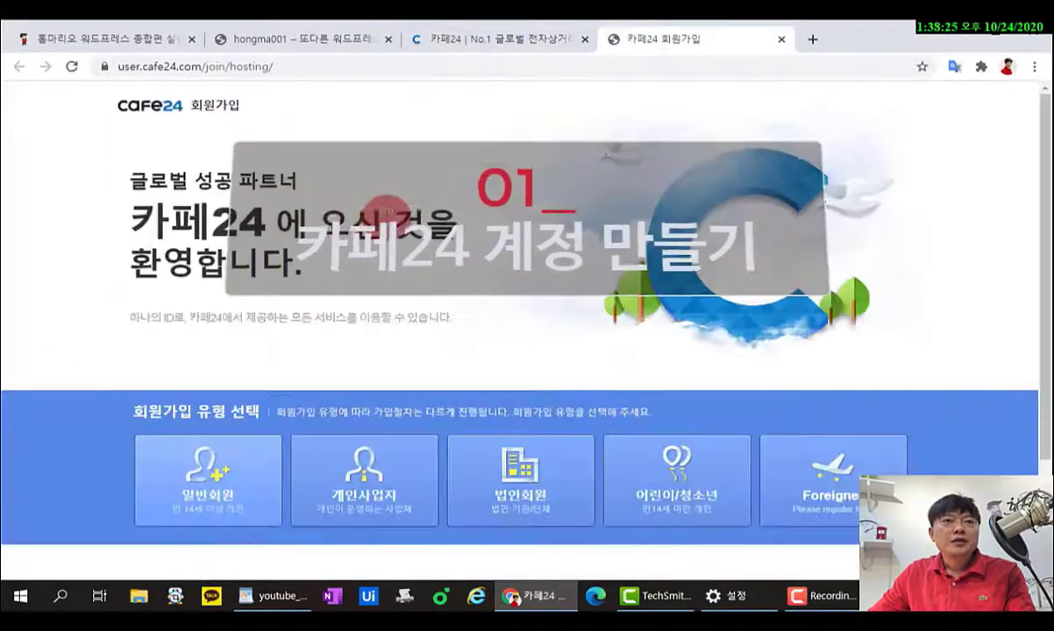
{"action": "scroll", "coordinate": [423, 254], "scroll_direction": "down", "scroll_amount": 1}
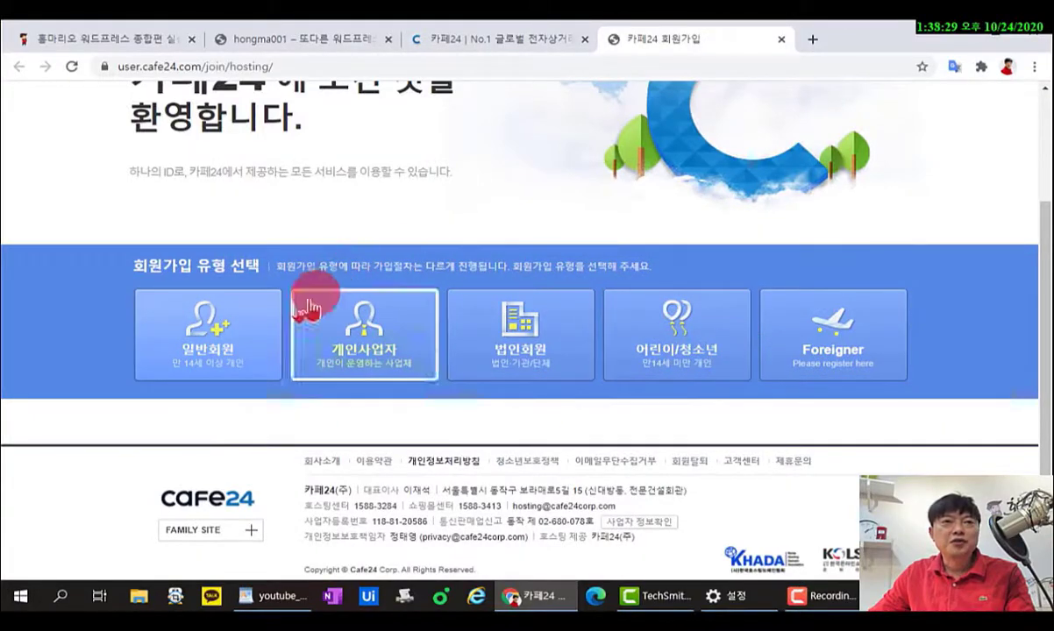
{"action": "left_click", "coordinate": [215, 336]}
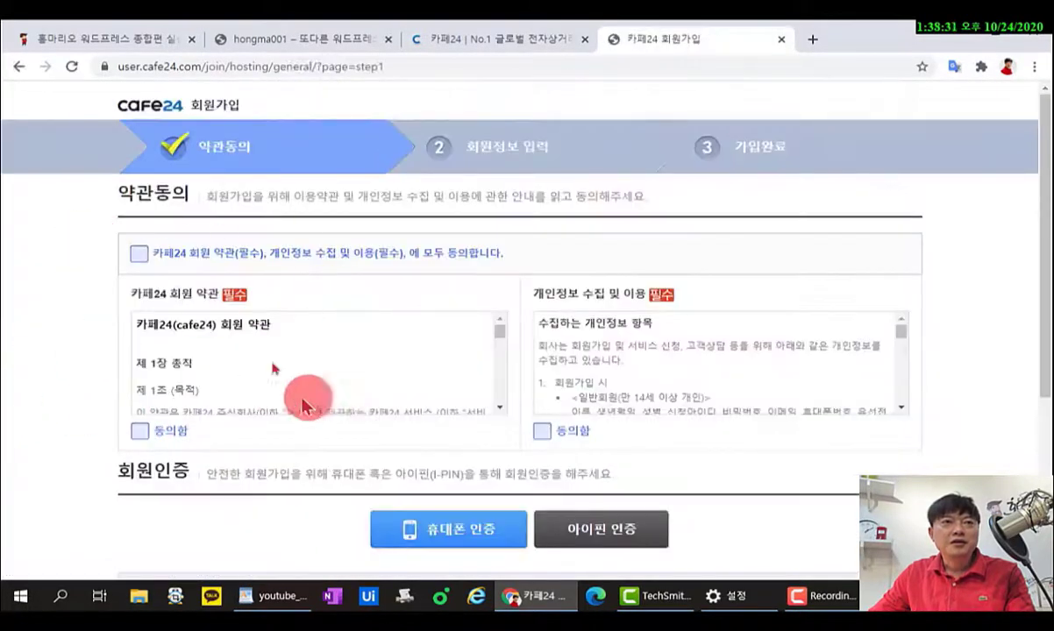
{"action": "left_click", "coordinate": [137, 255]}
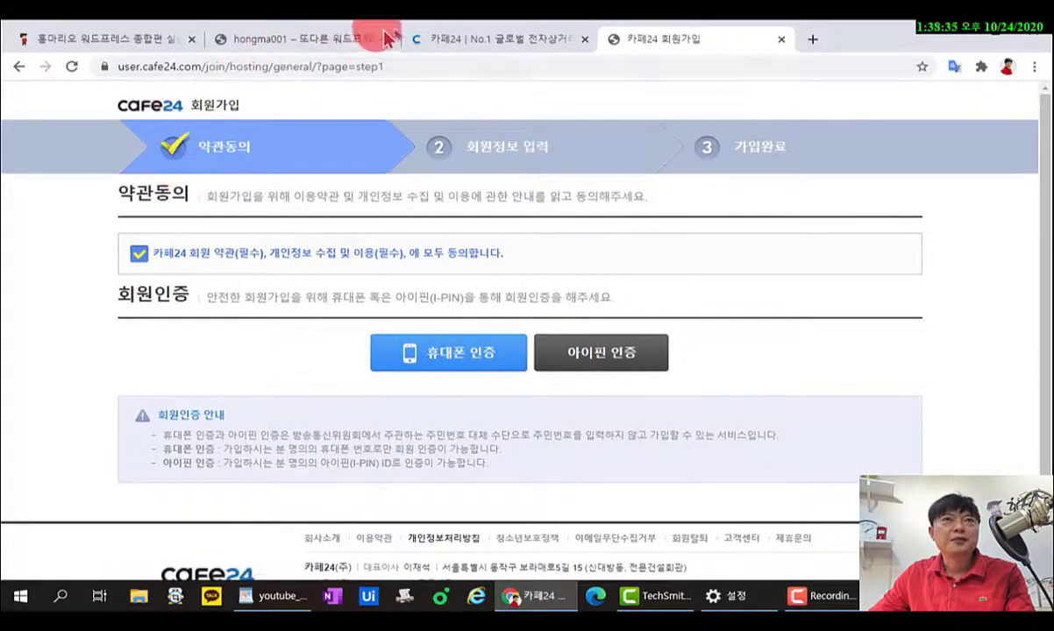
{"action": "left_click", "coordinate": [526, 42]}
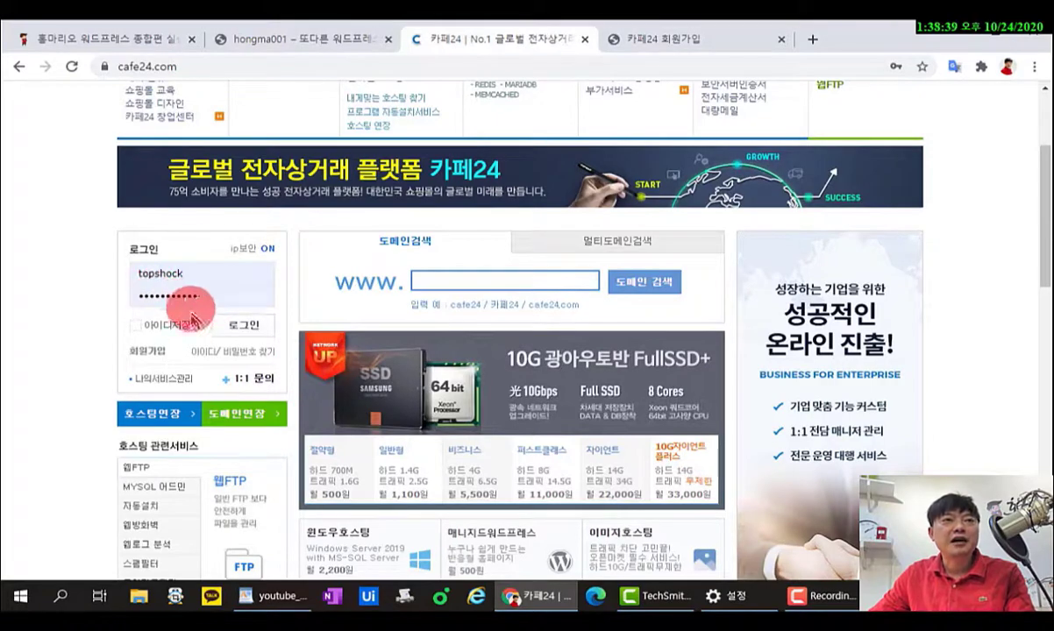
Log in to Cafe24 and open the 10G광호스팅 hosting plans page.
{"action": "left_click", "coordinate": [238, 324]}
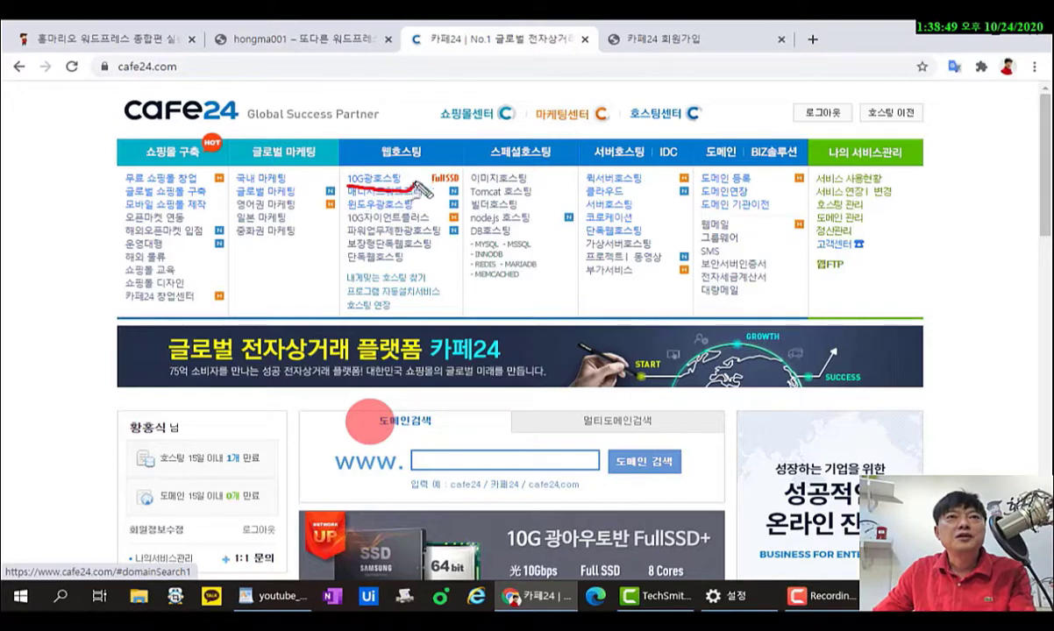
{"action": "mouse_move", "coordinate": [421, 189]}
{"action": "left_mouse_down"}
{"action": "mouse_move", "coordinate": [345, 173]}
{"action": "mouse_move", "coordinate": [351, 191]}
{"action": "left_mouse_up"}
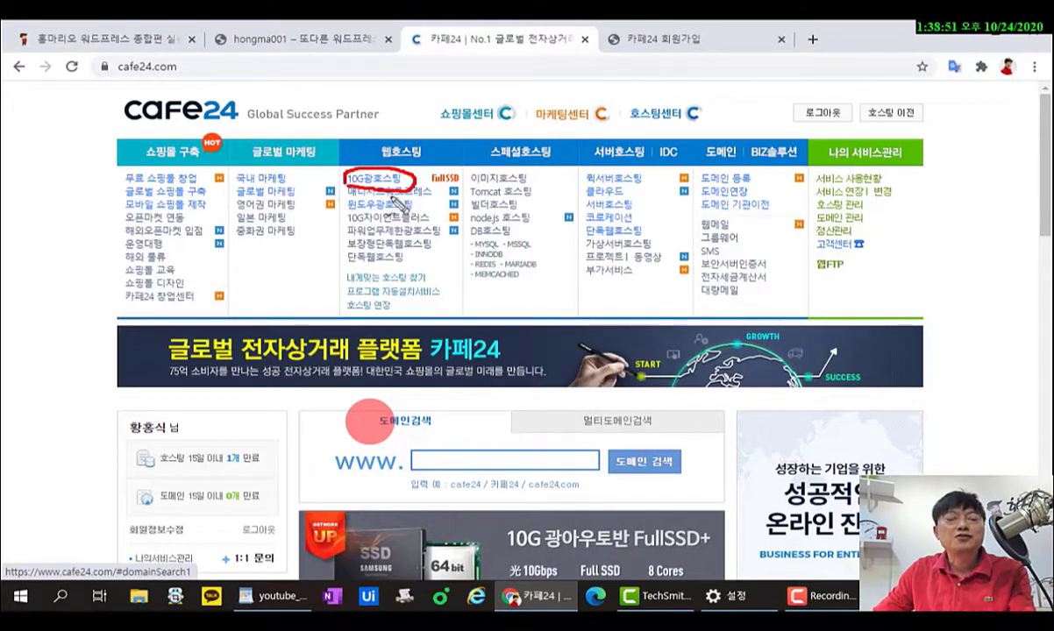
{"action": "left_click", "coordinate": [377, 180]}
{"action": "left_click", "coordinate": [414, 244]}
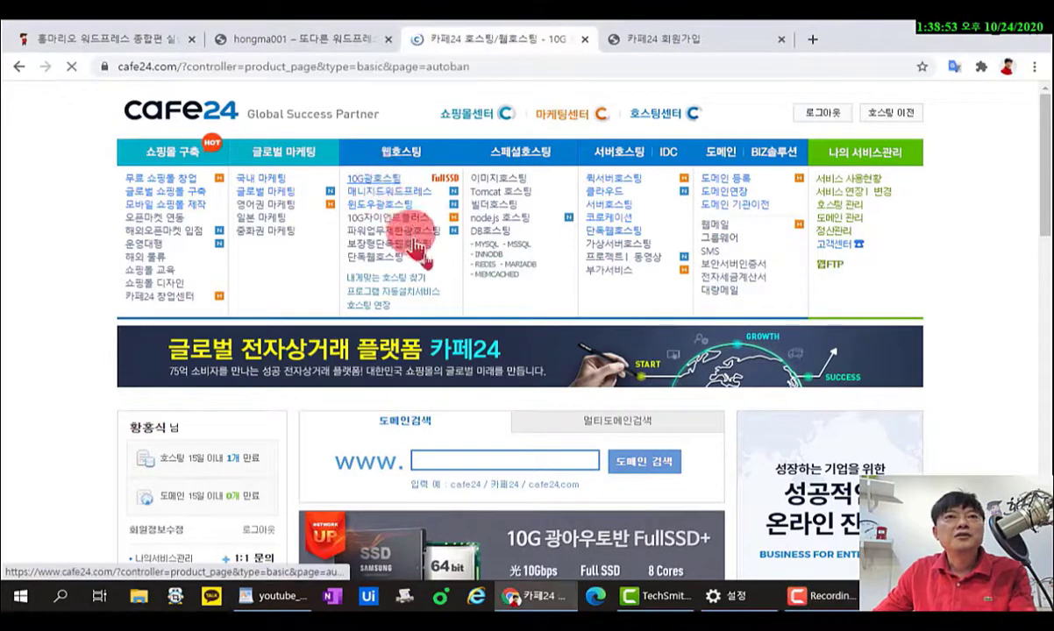
{"action": "scroll", "coordinate": [529, 357], "scroll_direction": "down", "scroll_amount": 5}
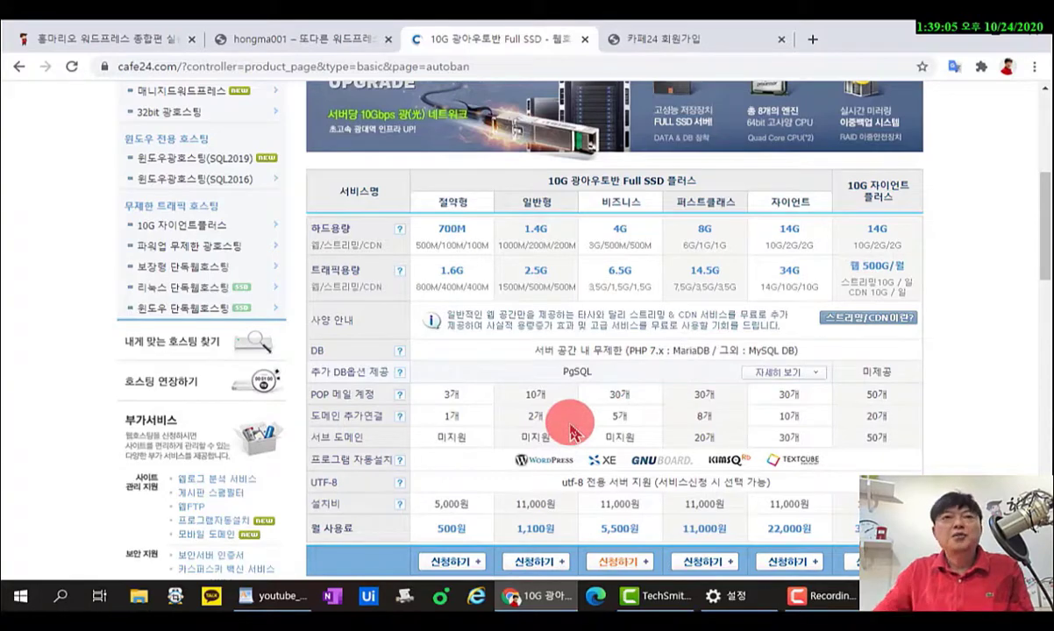
Compare the 절약형 and 일반형 traffic allowances, then apply for the 일반형 plan.
{"action": "key", "text": "ctrl+shift+z"}
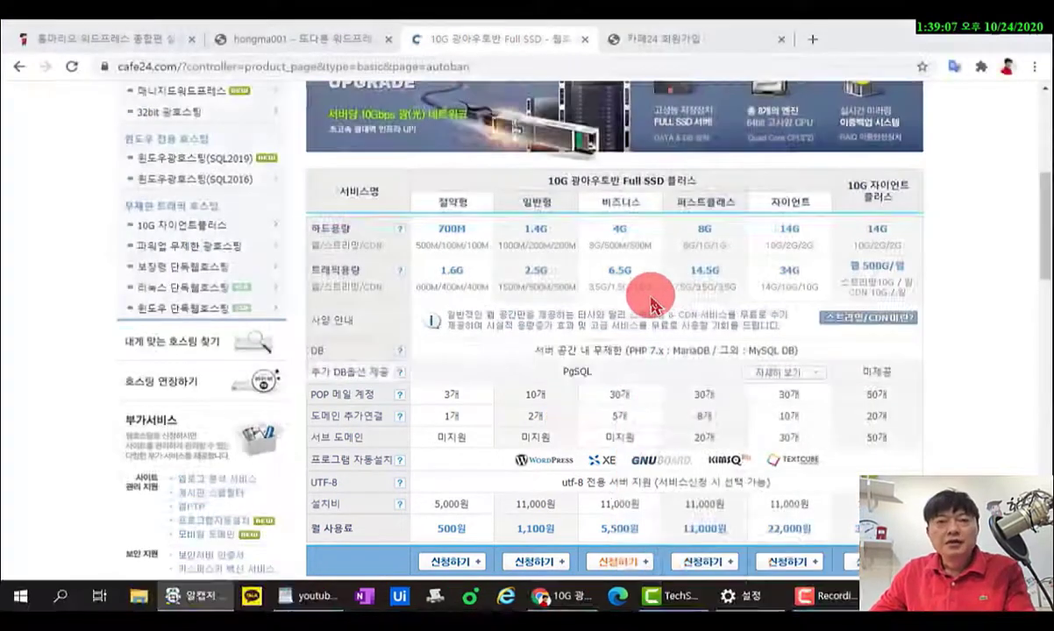
{"action": "key", "text": "Escape"}
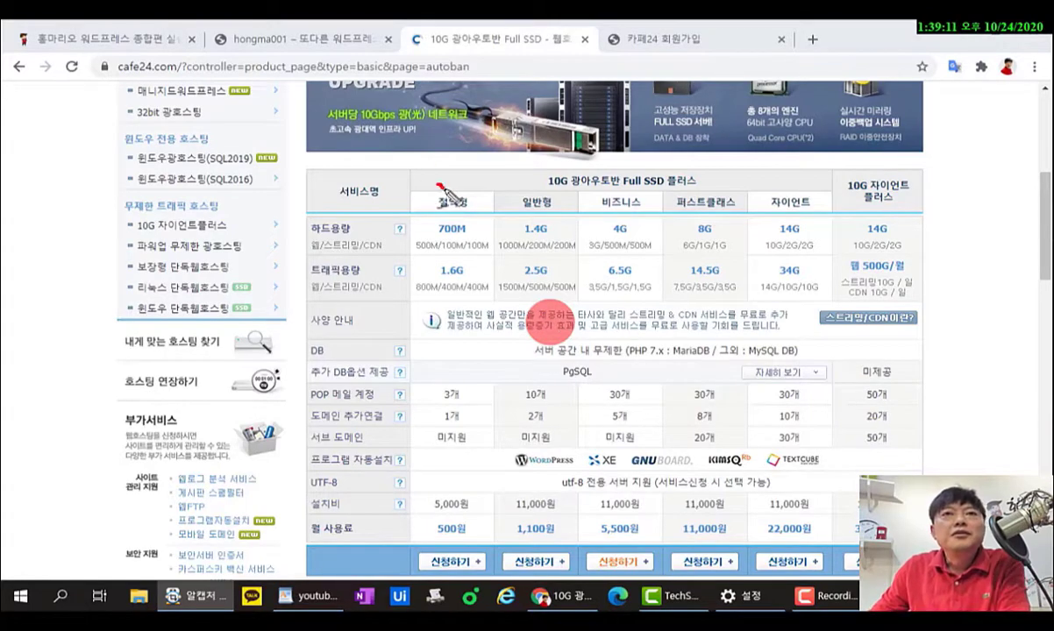
{"action": "left_click_drag", "start_coordinate": [440, 187], "coordinate": [455, 192]}
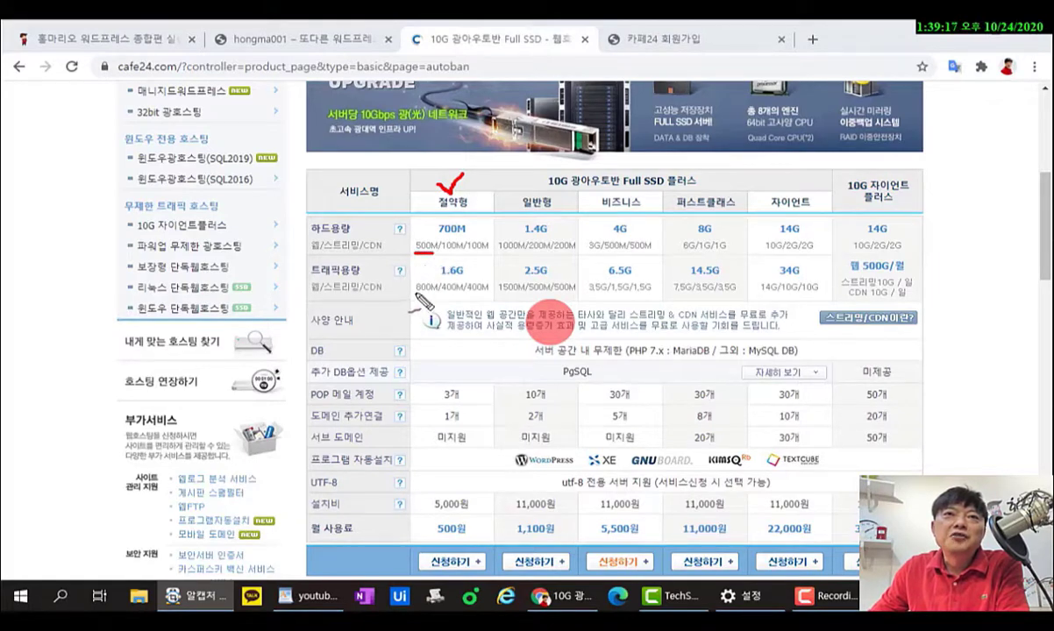
{"action": "left_click_drag", "start_coordinate": [417, 296], "coordinate": [431, 294]}
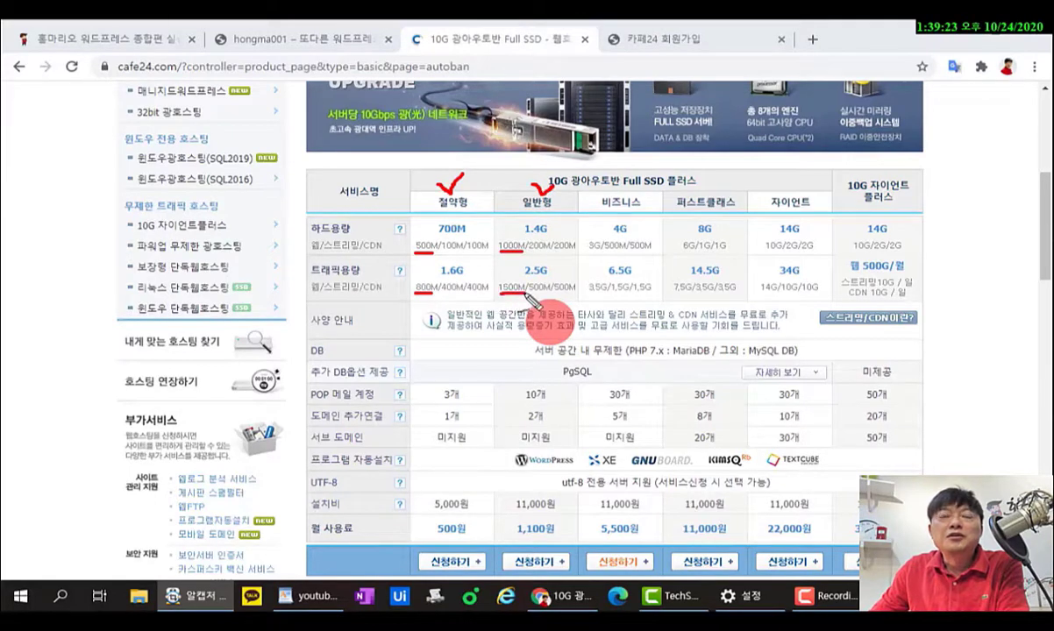
{"action": "left_click_drag", "start_coordinate": [498, 294], "coordinate": [524, 293]}
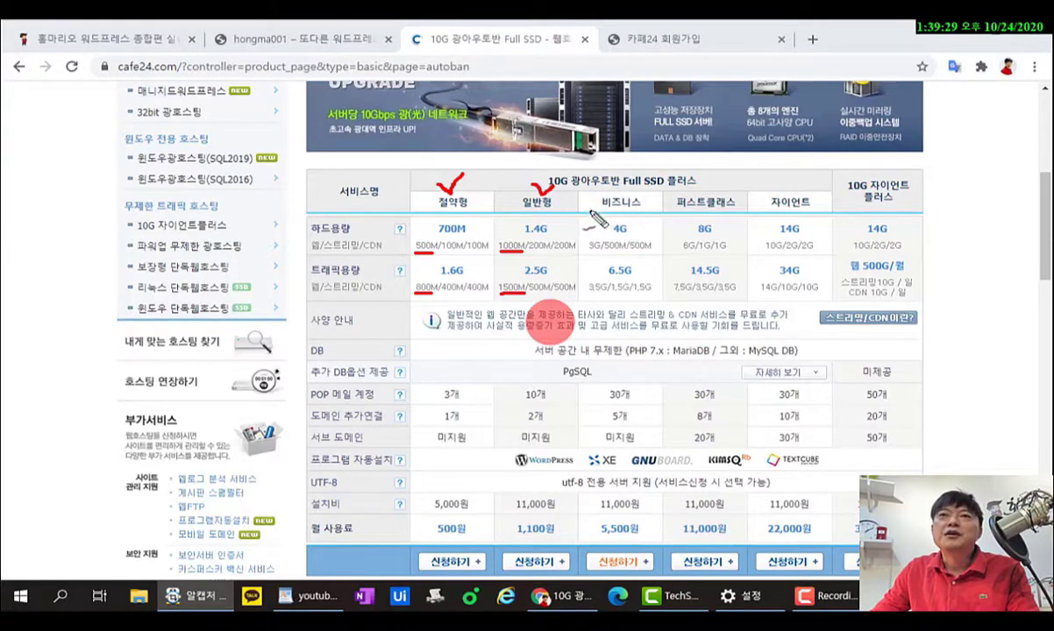
{"action": "mouse_move", "coordinate": [579, 210]}
{"action": "left_mouse_down"}
{"action": "mouse_move", "coordinate": [823, 211]}
{"action": "mouse_move", "coordinate": [830, 225]}
{"action": "left_mouse_up"}
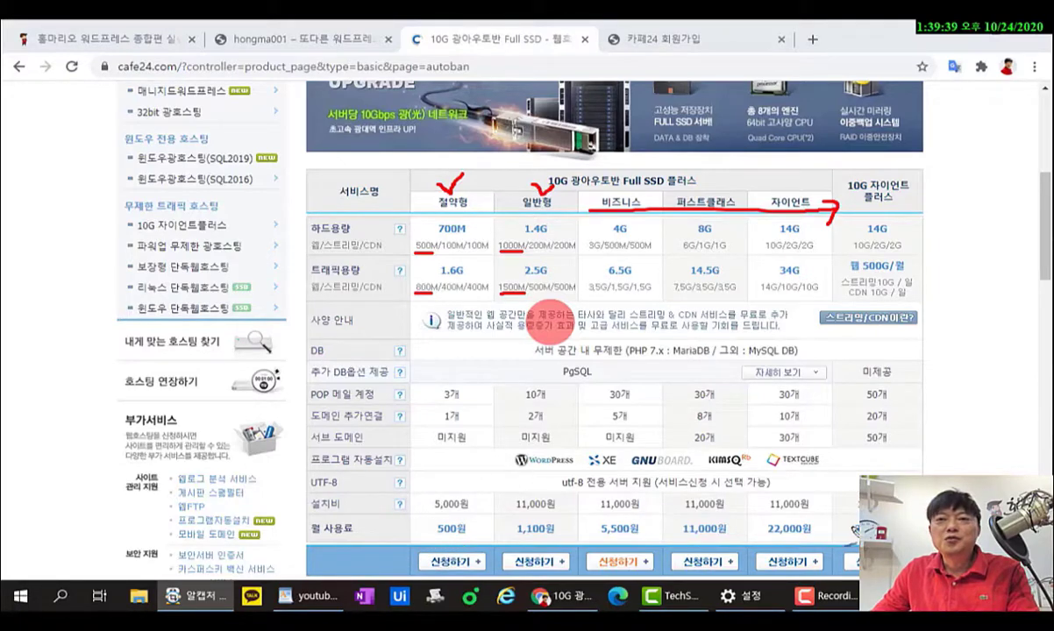
{"action": "key", "text": "Escape"}
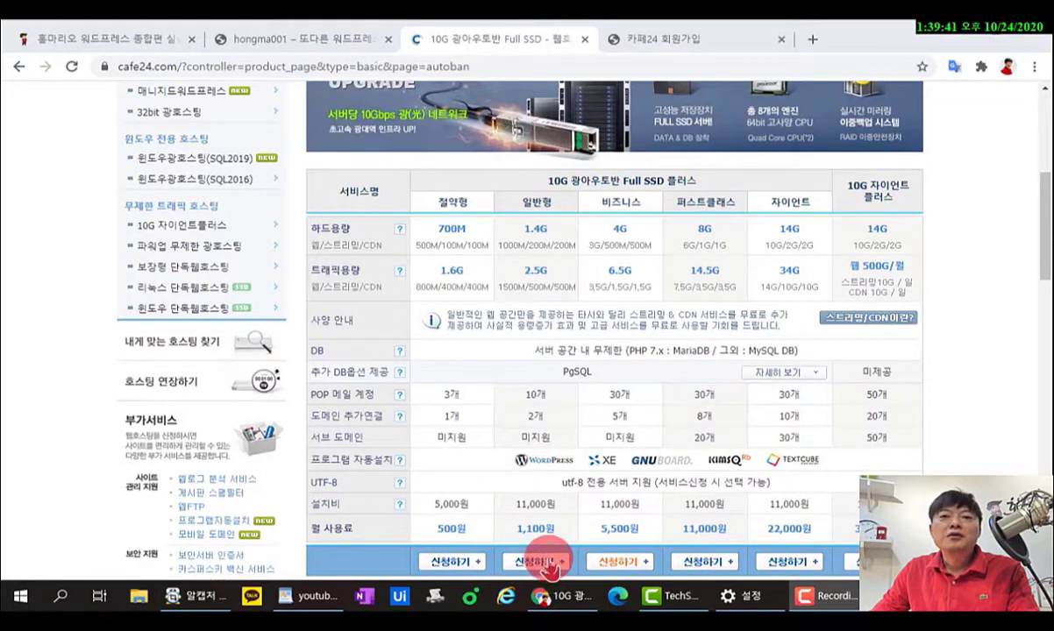
{"action": "left_click", "coordinate": [544, 563]}
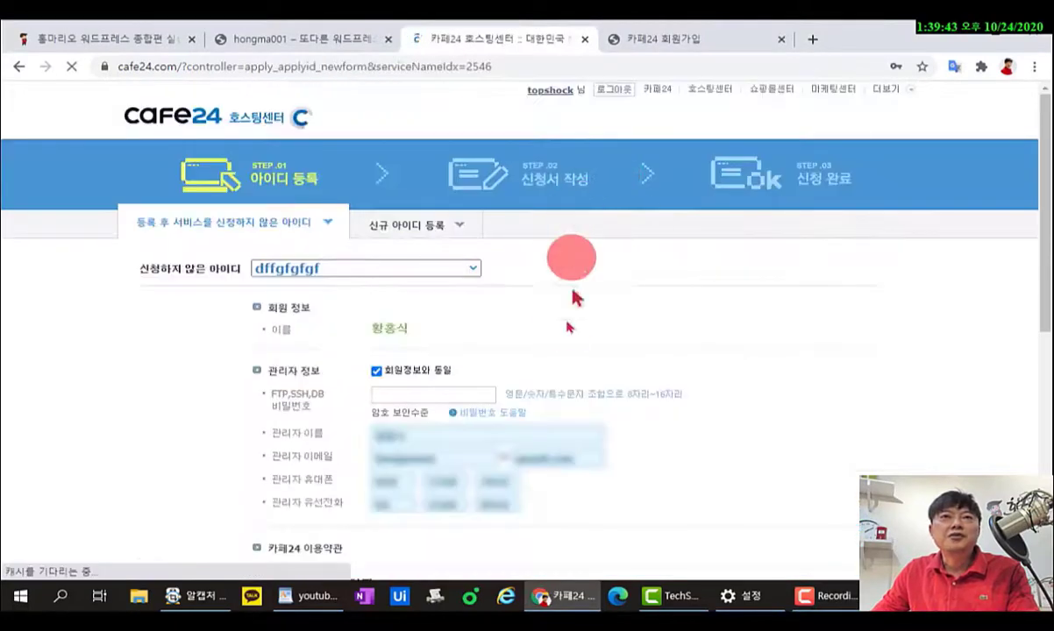
Register a brand-new hosting ID, adjusting the digits until the ID is available.
{"action": "left_click", "coordinate": [422, 230]}
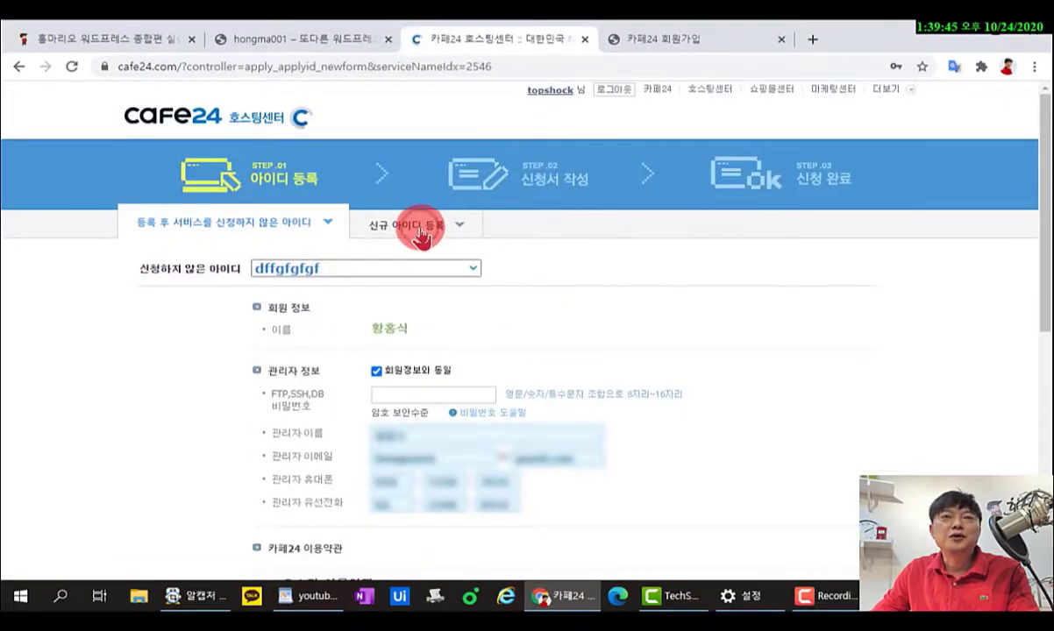
{"action": "left_click", "coordinate": [468, 326]}
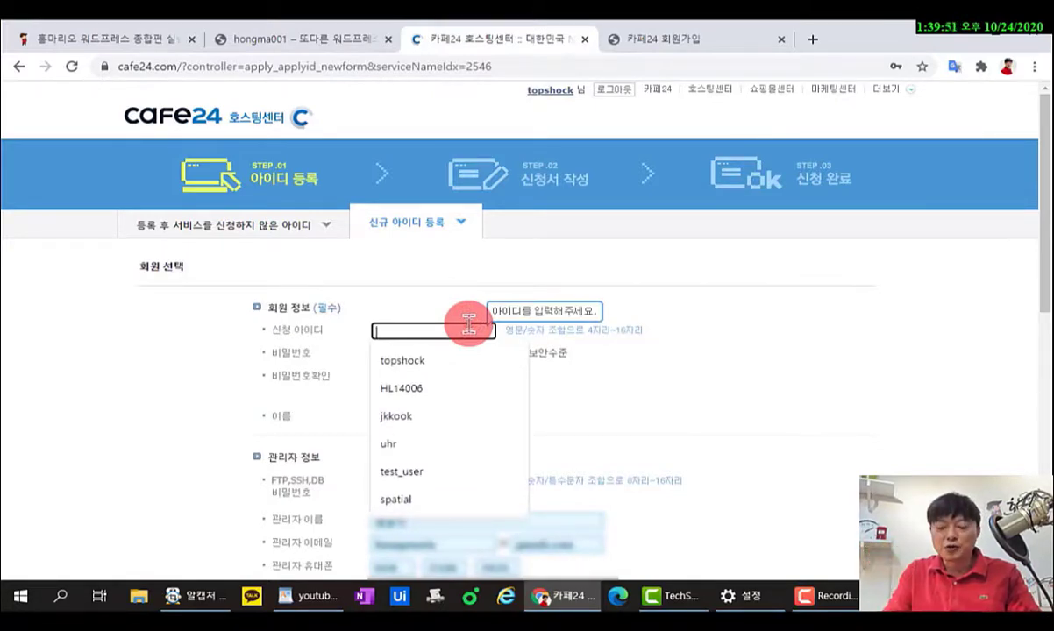
{"action": "type", "text": "hongma"}
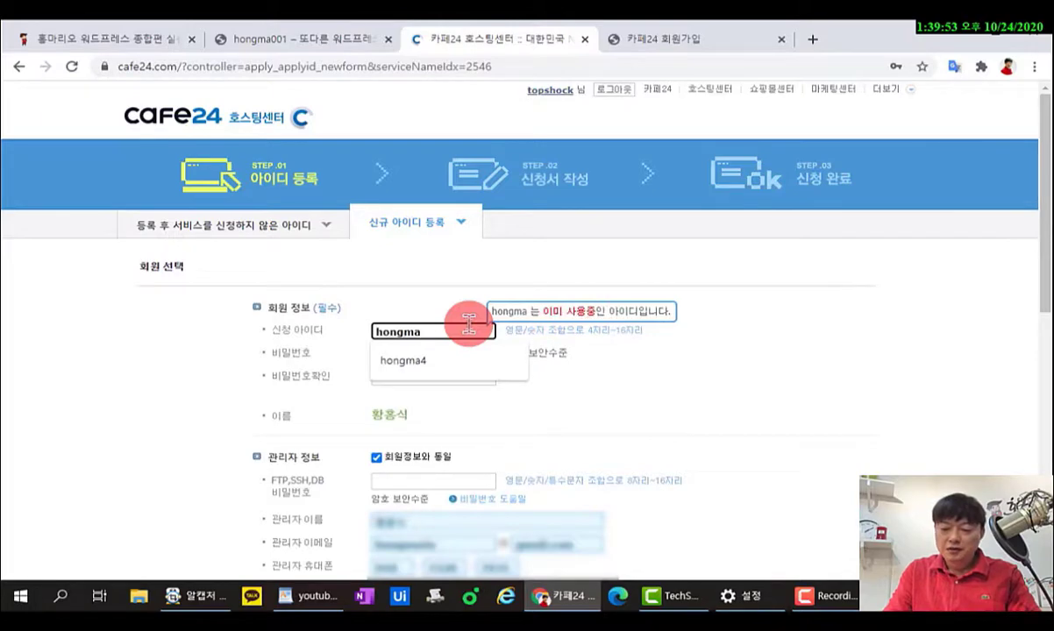
{"action": "type", "text": "100"}
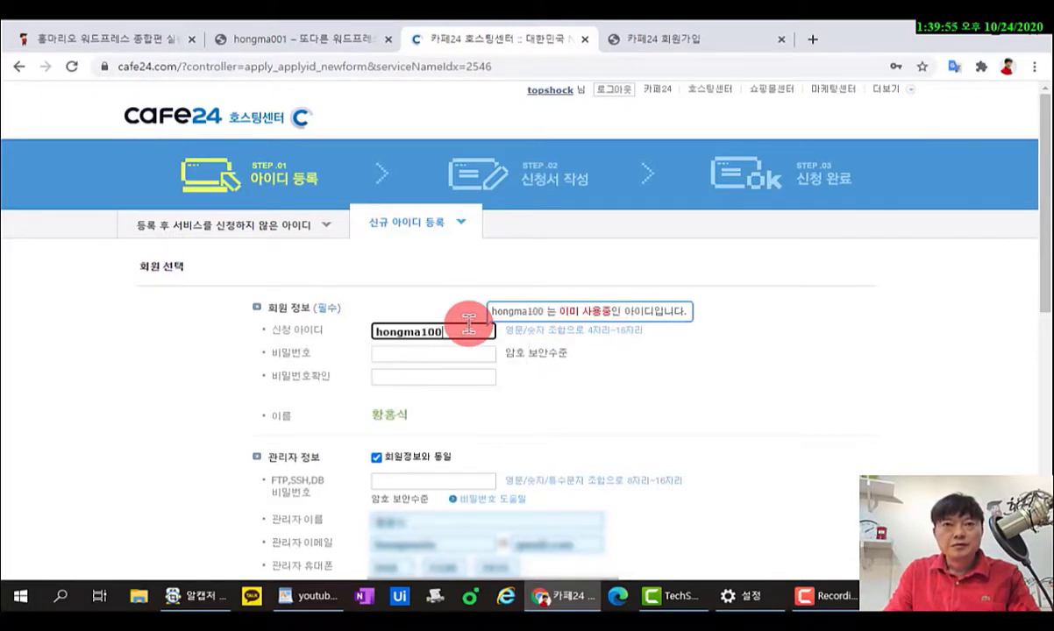
{"action": "key", "text": "BackSpace"}
{"action": "key", "text": "BackSpace"}
{"action": "key", "text": "BackSpace"}
{"action": "type", "text": "199"}
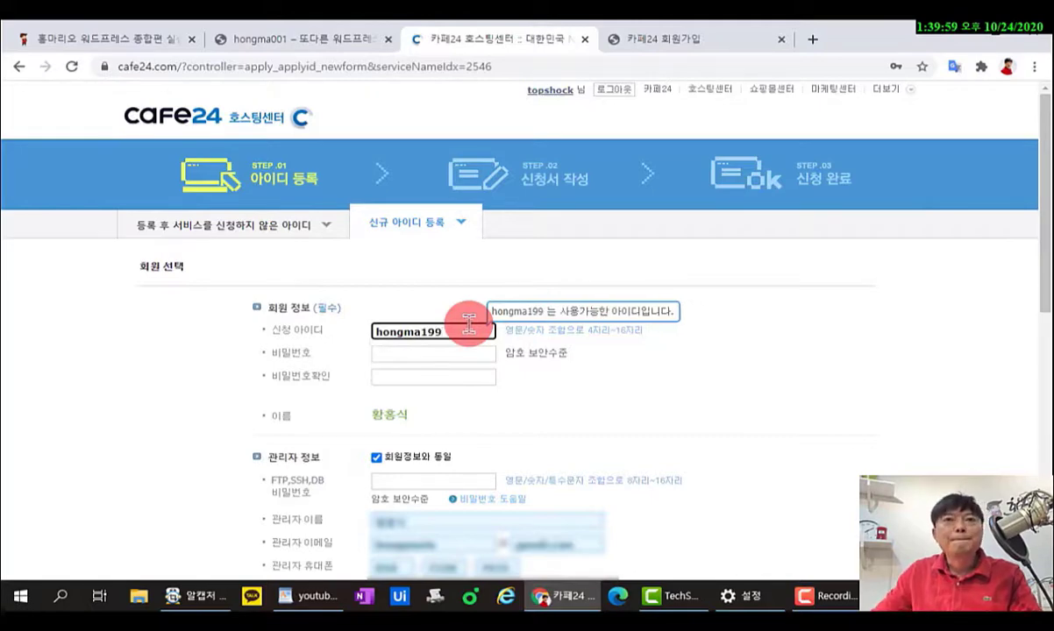
Enter the account password and its matching confirmation, highlighting both password fields.
{"action": "left_click", "coordinate": [429, 356]}
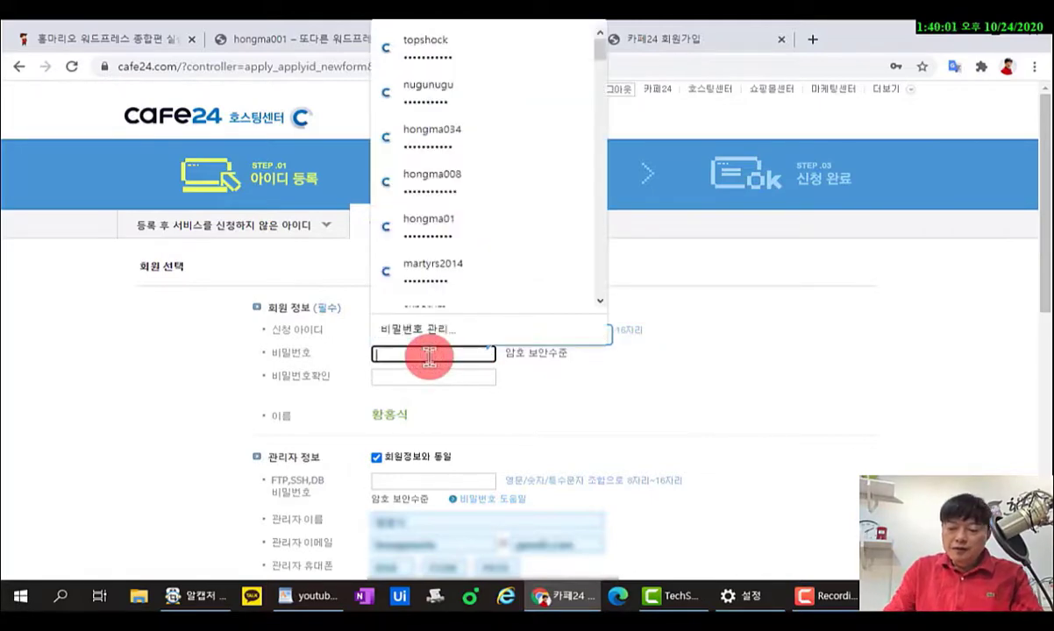
{"action": "type", "text": "•"}
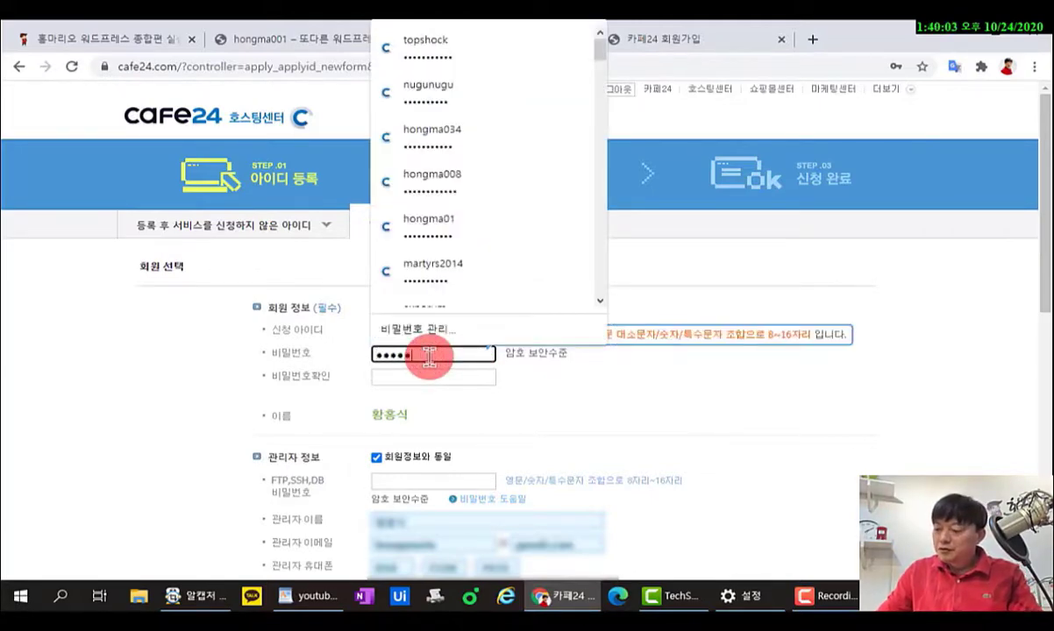
{"action": "type", "text": "•••••••••"}
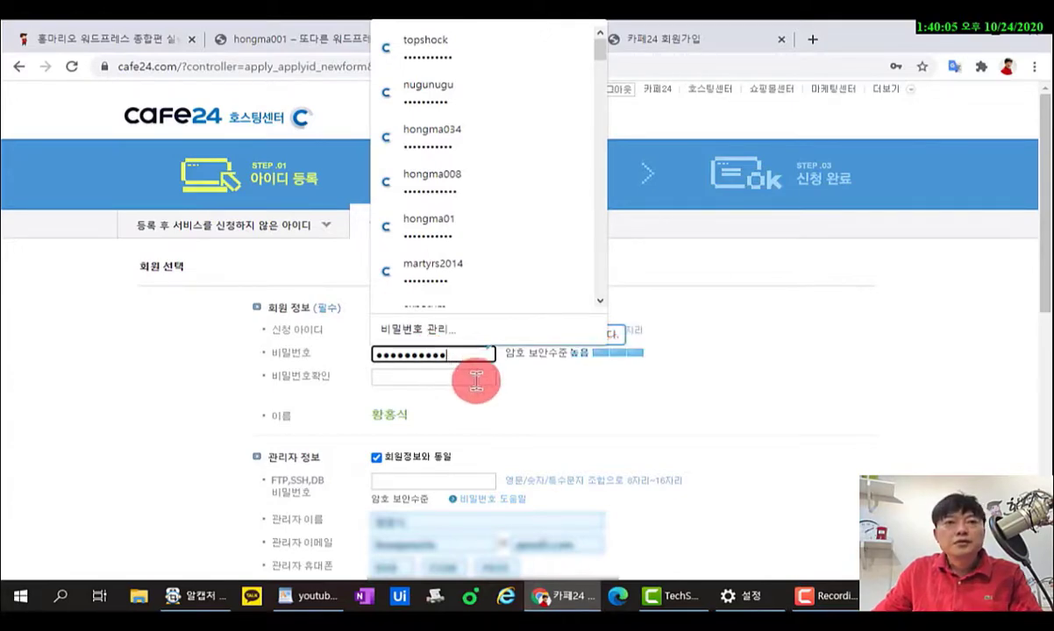
{"action": "left_click", "coordinate": [471, 377]}
{"action": "type", "text": "•"}
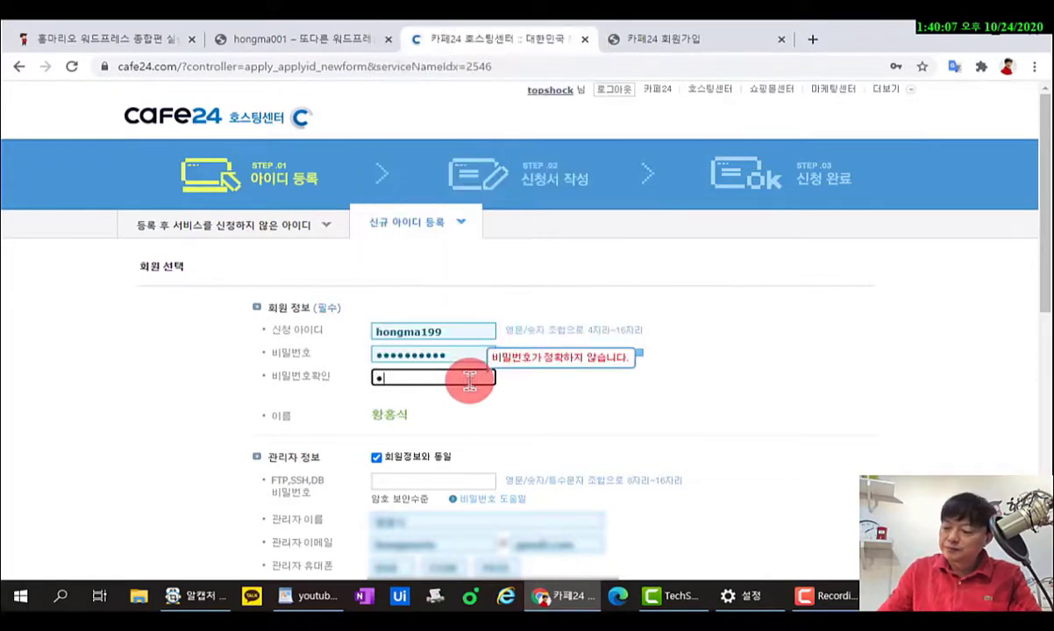
{"action": "type", "text": "•••••••••"}
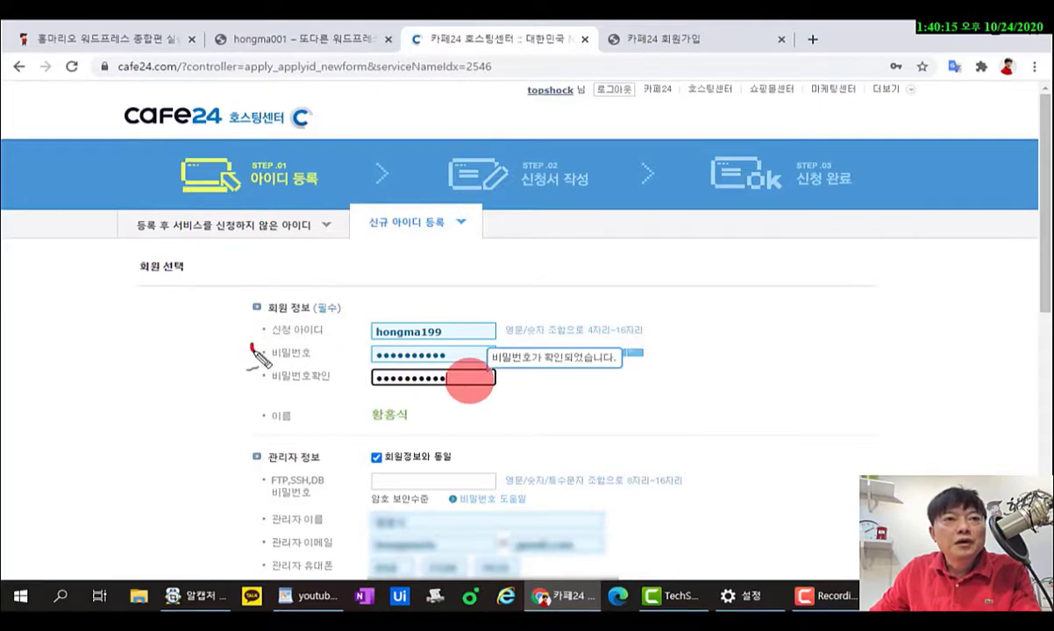
{"action": "mouse_move", "coordinate": [252, 348]}
{"action": "left_mouse_down"}
{"action": "mouse_move", "coordinate": [274, 353]}
{"action": "mouse_move", "coordinate": [274, 377]}
{"action": "left_mouse_up"}
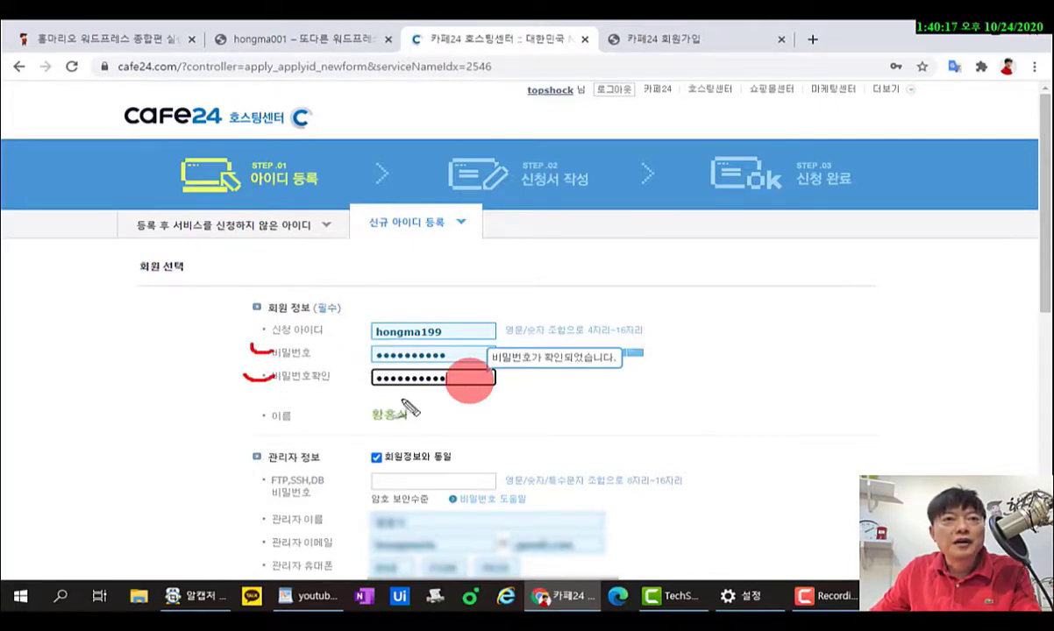
{"action": "mouse_move", "coordinate": [368, 379]}
{"action": "left_mouse_down"}
{"action": "mouse_move", "coordinate": [337, 361]}
{"action": "mouse_move", "coordinate": [431, 339]}
{"action": "mouse_move", "coordinate": [409, 394]}
{"action": "left_mouse_up"}
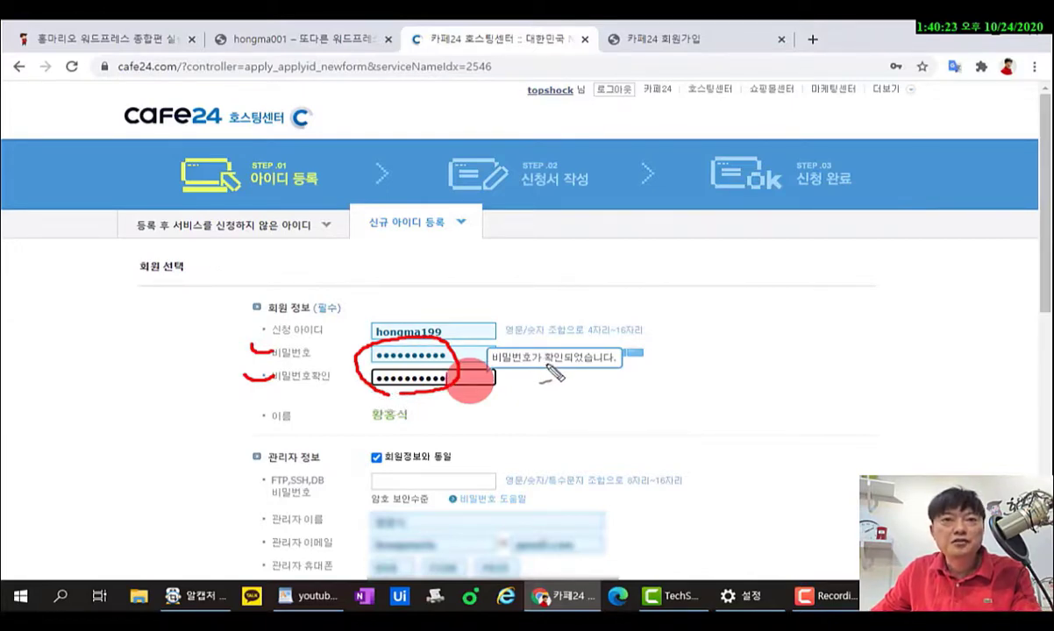
{"action": "key", "text": "Escape"}
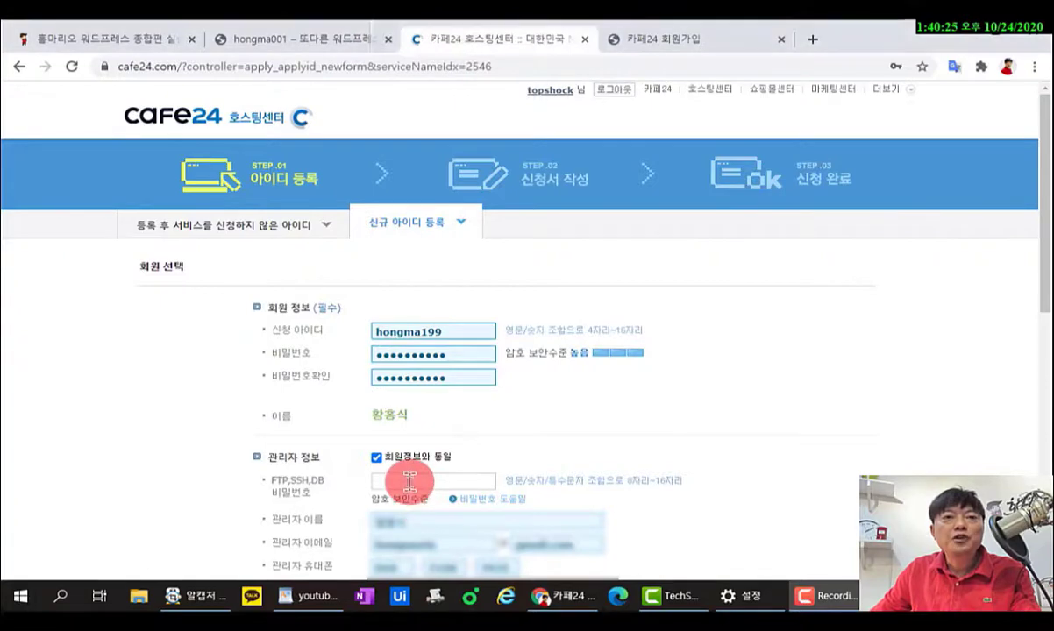
Enter an accepted FTP, SSH and DB password and point out how it differs from the account password.
{"action": "left_click", "coordinate": [429, 481]}
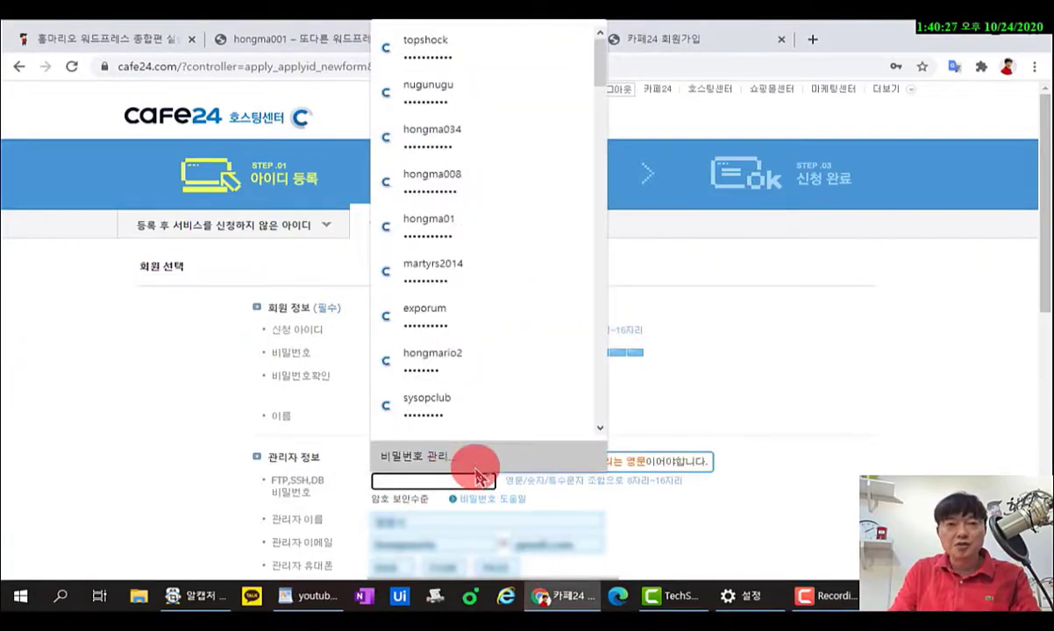
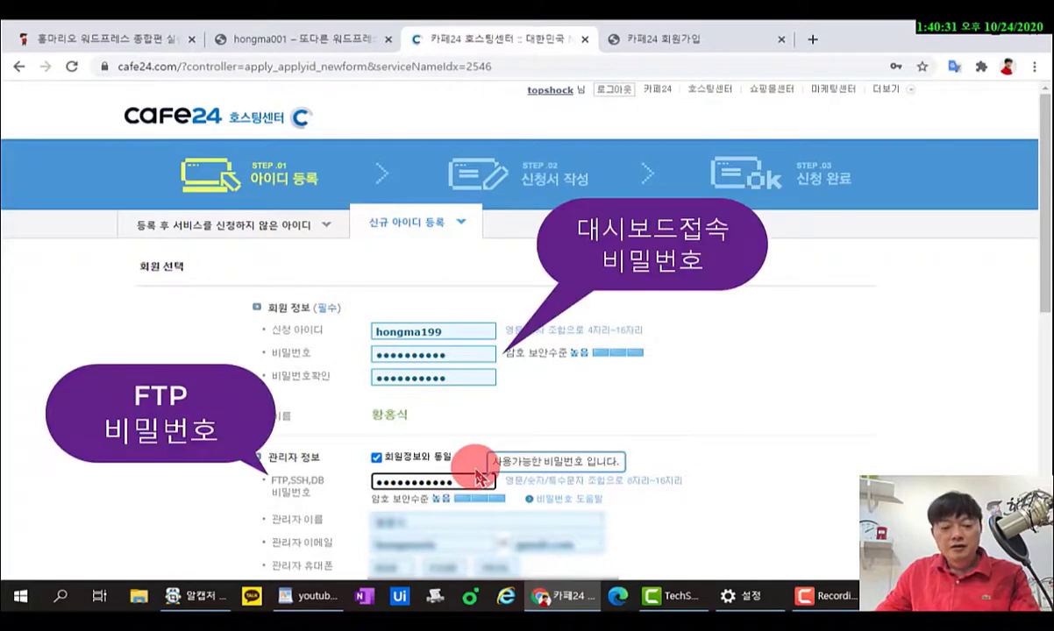
{"action": "left_click", "coordinate": [249, 479]}
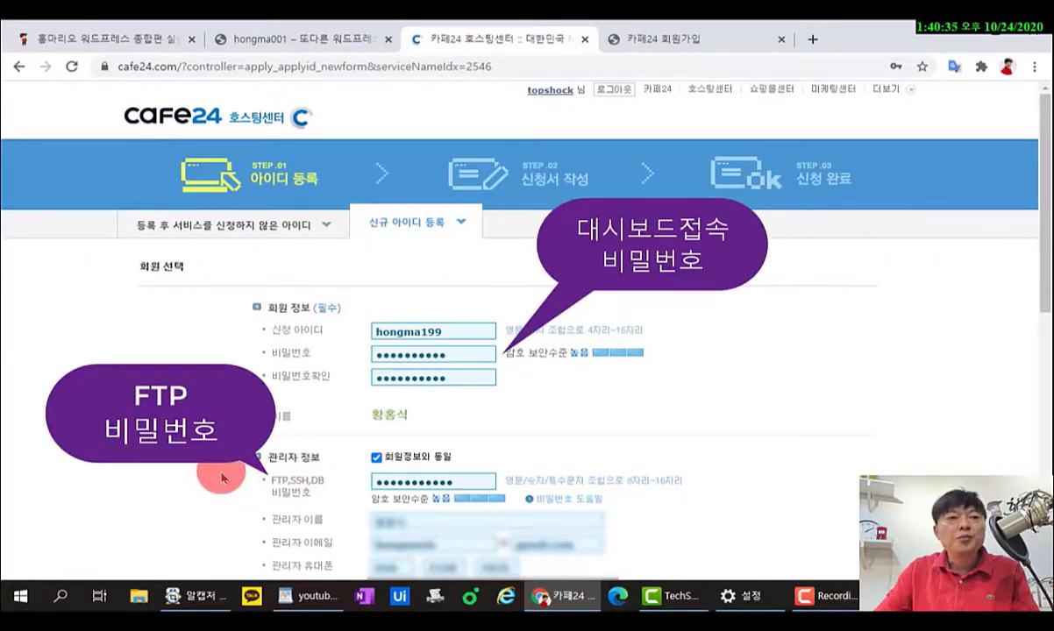
{"action": "mouse_move", "coordinate": [263, 480]}
{"action": "left_mouse_down"}
{"action": "mouse_move", "coordinate": [346, 469]}
{"action": "mouse_move", "coordinate": [289, 513]}
{"action": "left_mouse_up"}
{"action": "mouse_move", "coordinate": [308, 351]}
{"action": "left_mouse_down"}
{"action": "mouse_move", "coordinate": [263, 355]}
{"action": "mouse_move", "coordinate": [303, 344]}
{"action": "left_mouse_up"}
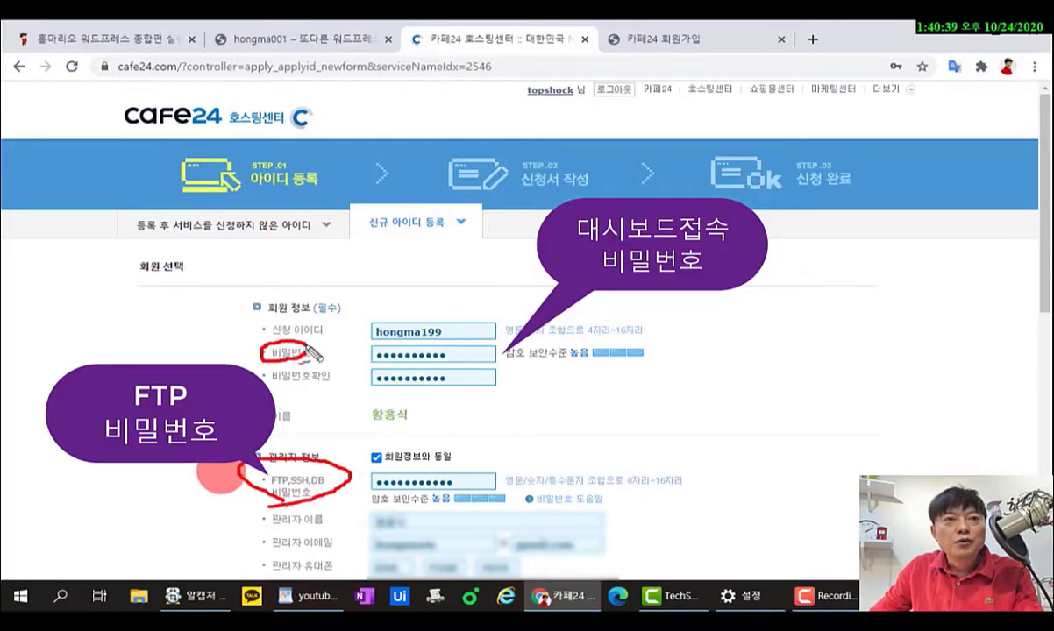
{"action": "left_click_drag", "start_coordinate": [369, 359], "coordinate": [445, 356]}
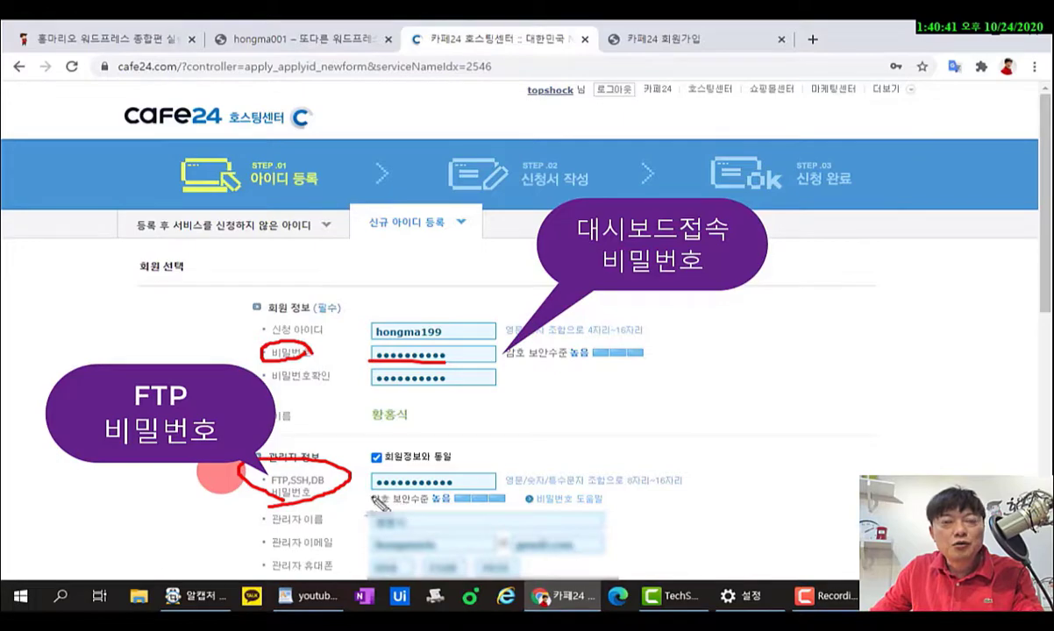
{"action": "left_click_drag", "start_coordinate": [370, 490], "coordinate": [464, 481]}
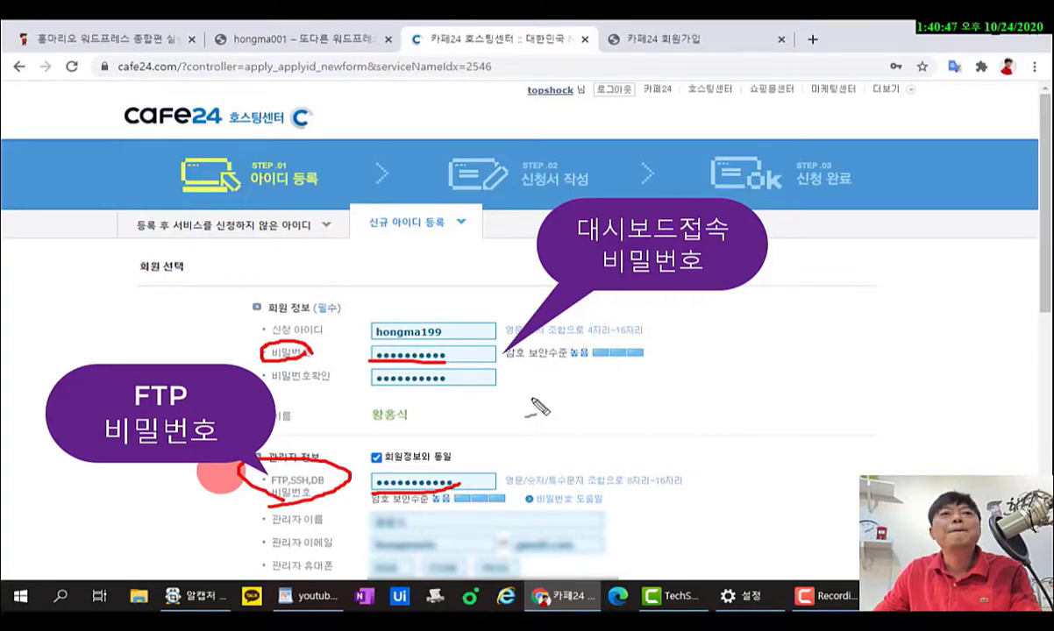
{"action": "key", "text": "Escape"}
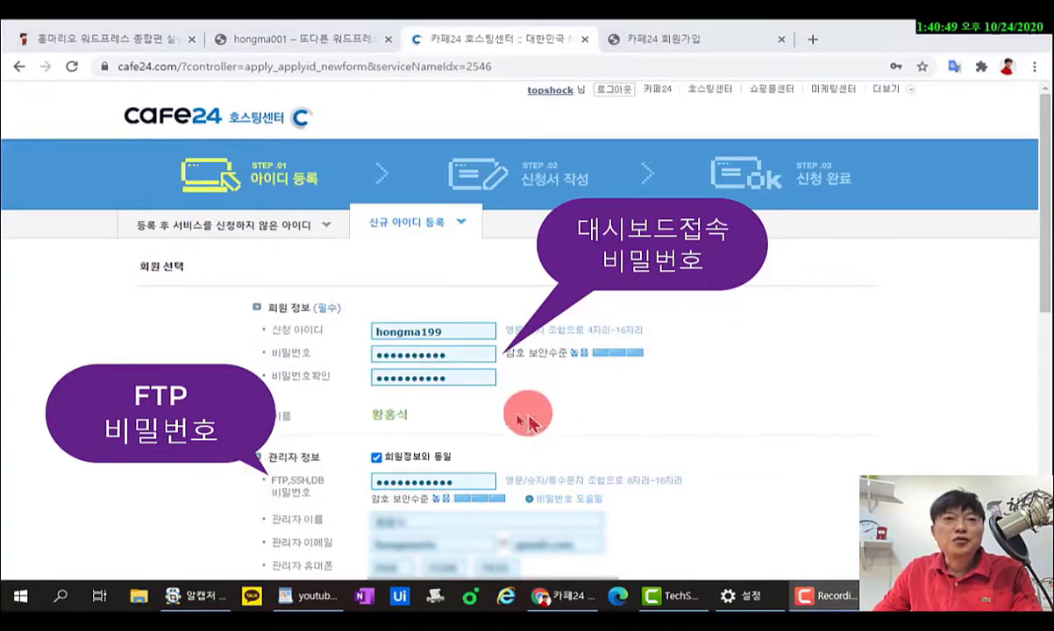
Agree to the hosting service terms and privacy data collection, then proceed to the next step.
{"action": "scroll", "coordinate": [527, 412], "scroll_direction": "down", "scroll_amount": 4}
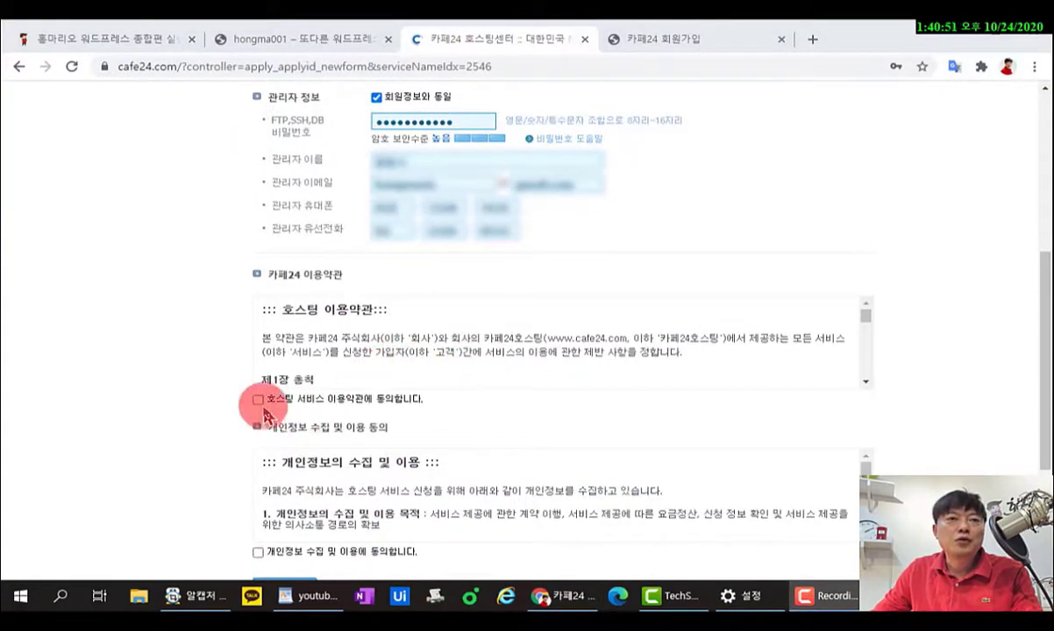
{"action": "left_click", "coordinate": [258, 400]}
{"action": "left_click", "coordinate": [257, 553]}
{"action": "scroll", "coordinate": [220, 526], "scroll_direction": "down", "scroll_amount": 2}
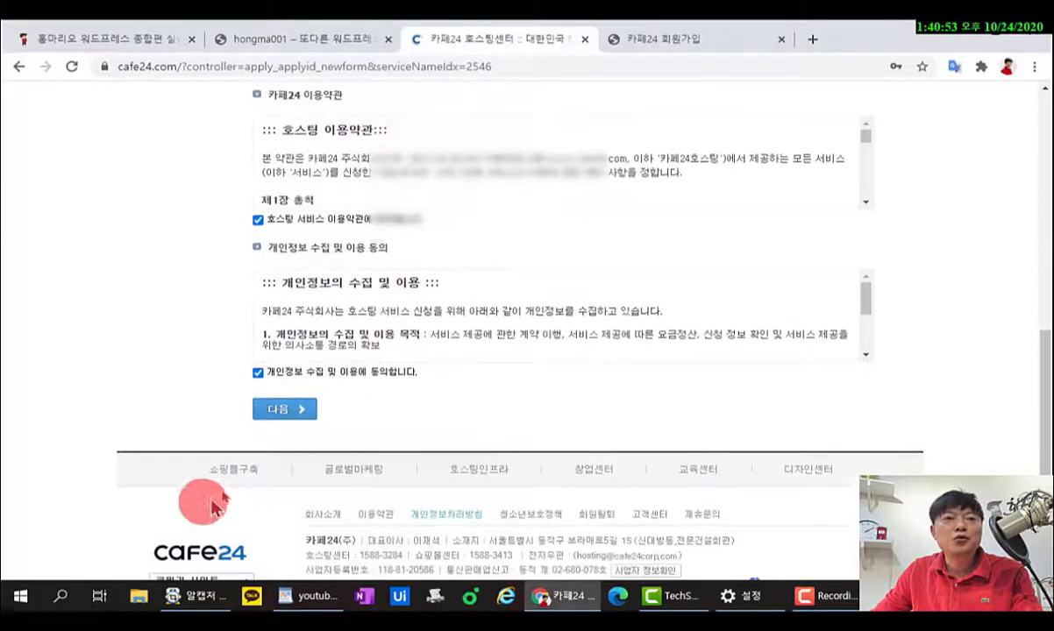
{"action": "left_click", "coordinate": [278, 408]}
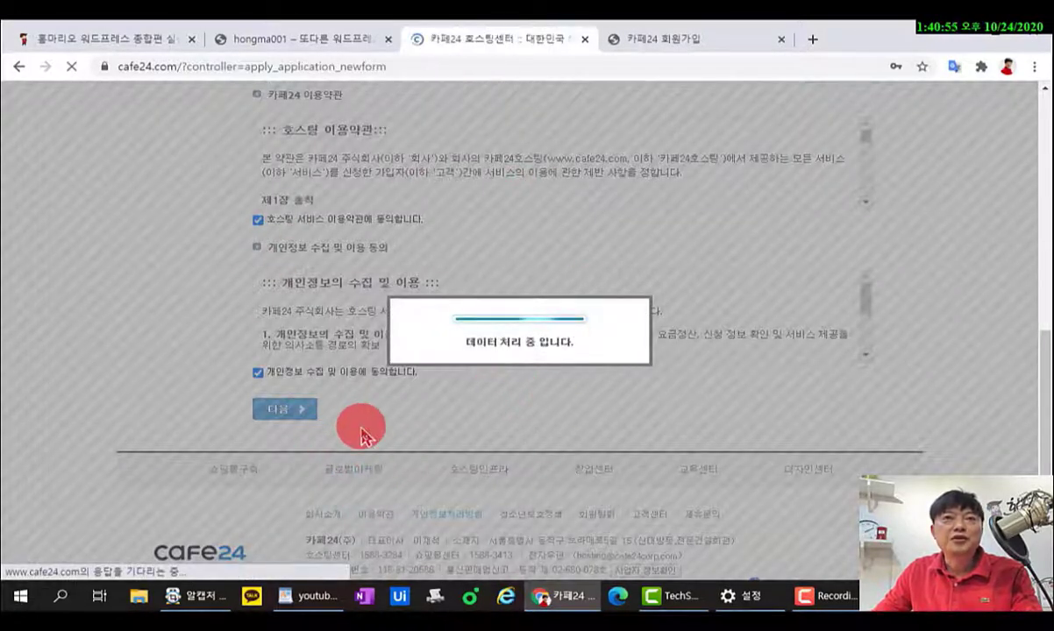
{"action": "scroll", "coordinate": [369, 429], "scroll_direction": "down", "scroll_amount": 5}
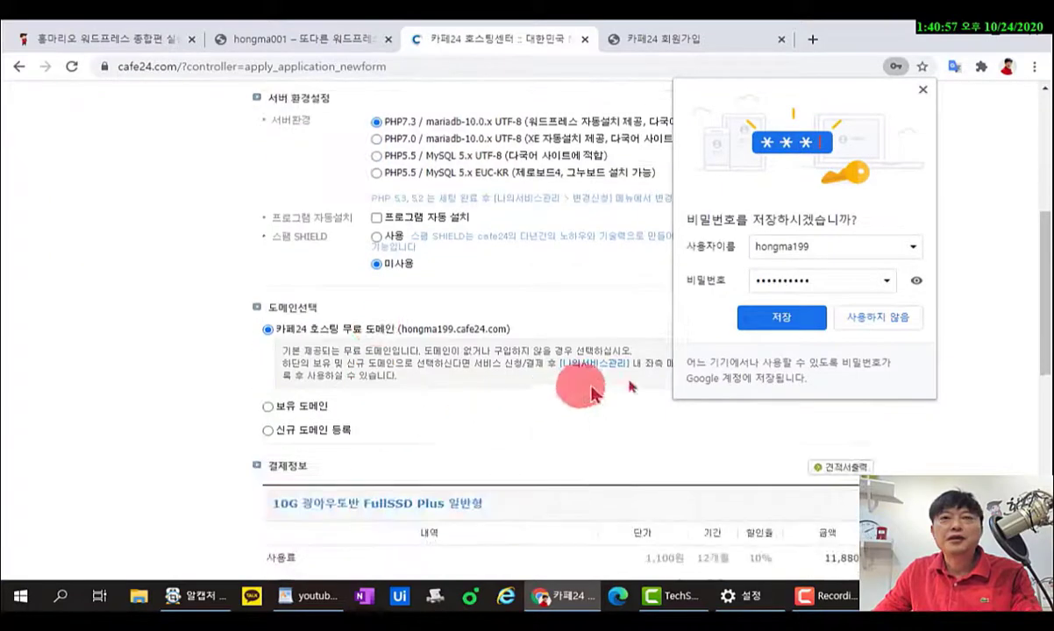
Keep PHP7.3 / mariadb-10.0.x UTF-8 and enable WordPress auto-install into the www path.
{"action": "left_click", "coordinate": [922, 100]}
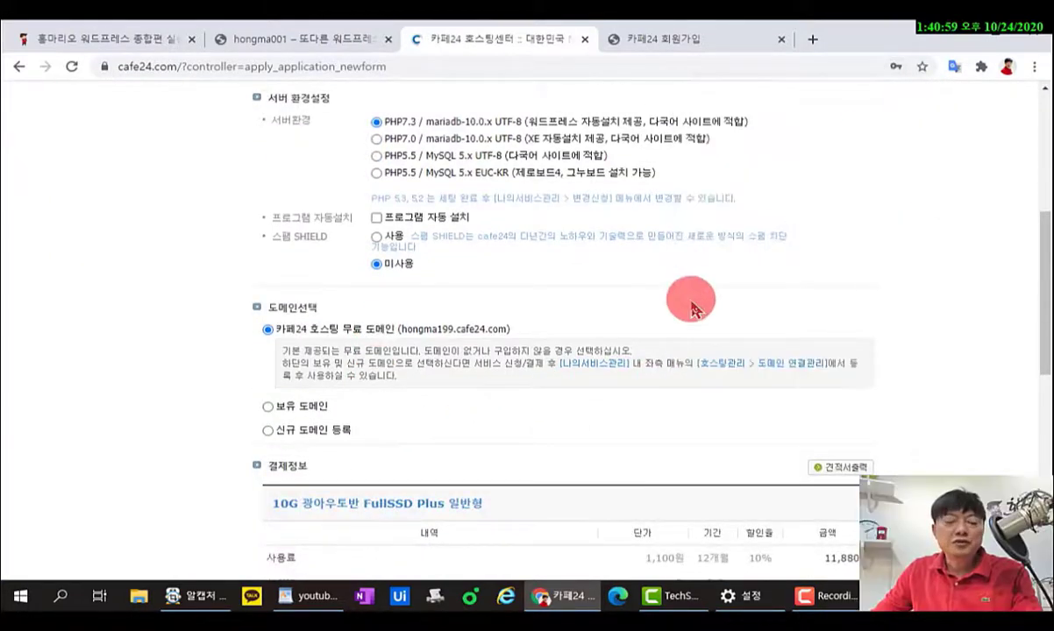
{"action": "scroll", "coordinate": [697, 294], "scroll_direction": "up", "scroll_amount": 2}
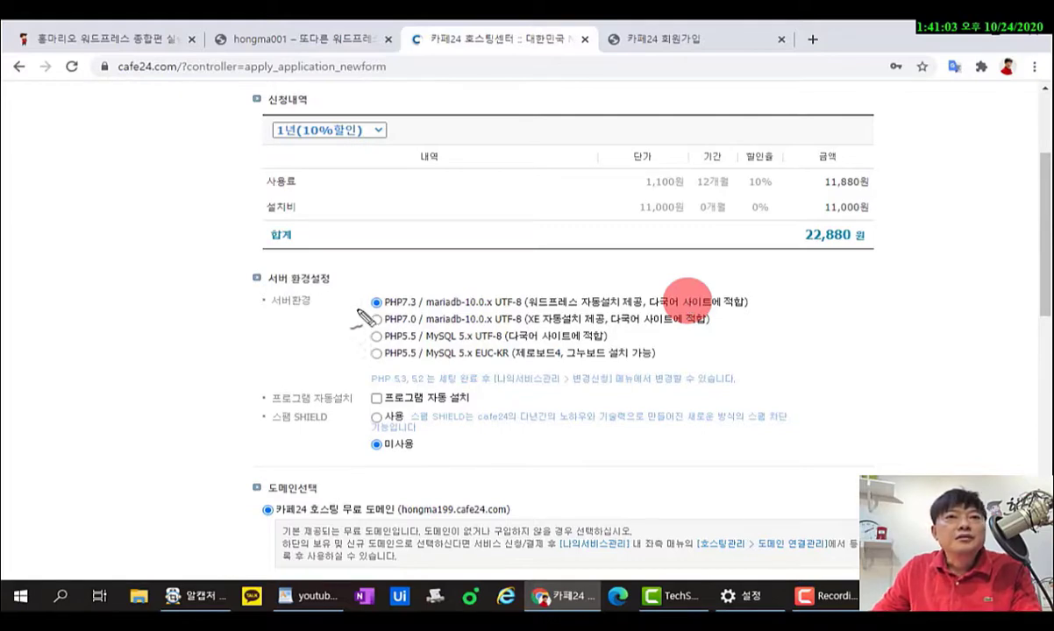
{"action": "left_click_drag", "start_coordinate": [371, 310], "coordinate": [524, 312]}
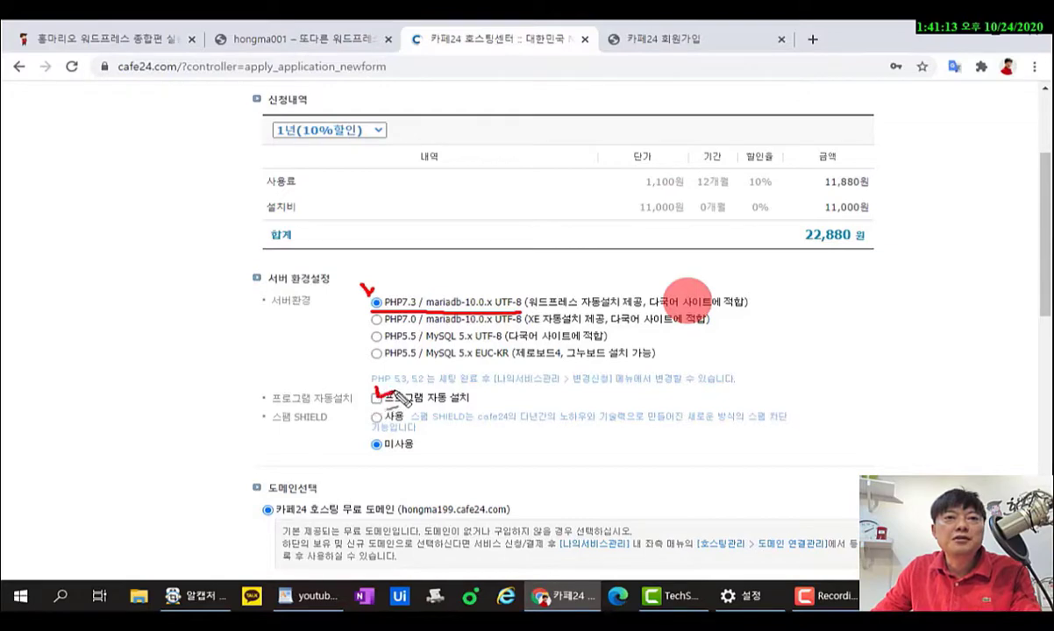
{"action": "left_click", "coordinate": [378, 399]}
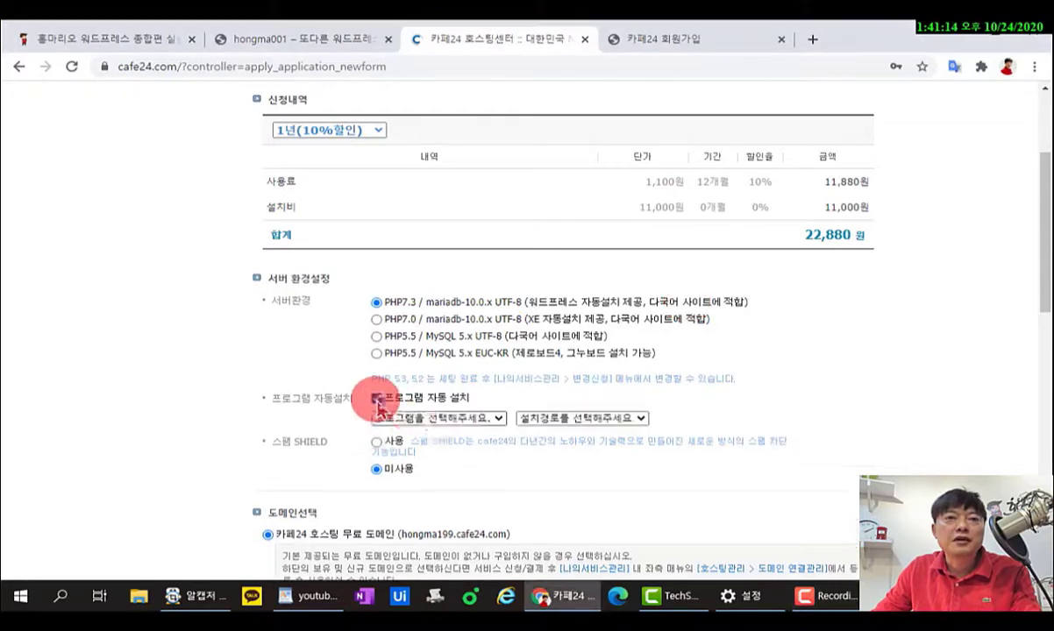
{"action": "left_click", "coordinate": [471, 420]}
{"action": "left_click", "coordinate": [431, 442]}
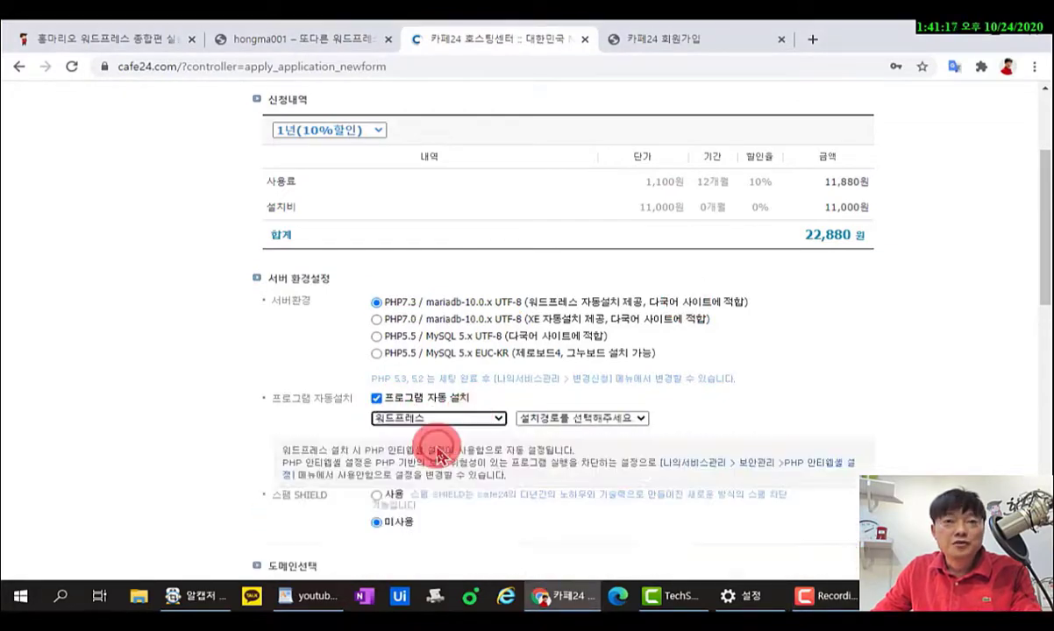
{"action": "left_click", "coordinate": [561, 419]}
{"action": "left_click", "coordinate": [536, 442]}
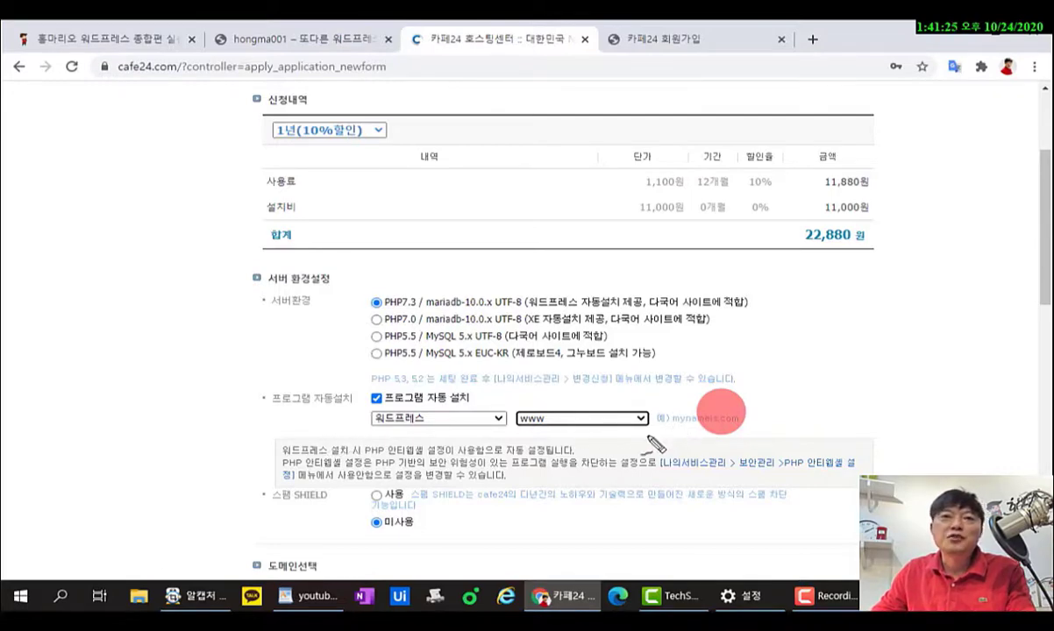
Review the free Cafe24 domain and the 22,880원 credit-card payment section.
{"action": "mouse_move", "coordinate": [656, 445]}
{"action": "left_mouse_down"}
{"action": "mouse_move", "coordinate": [347, 445]}
{"action": "mouse_move", "coordinate": [460, 382]}
{"action": "mouse_move", "coordinate": [482, 401]}
{"action": "left_mouse_up"}
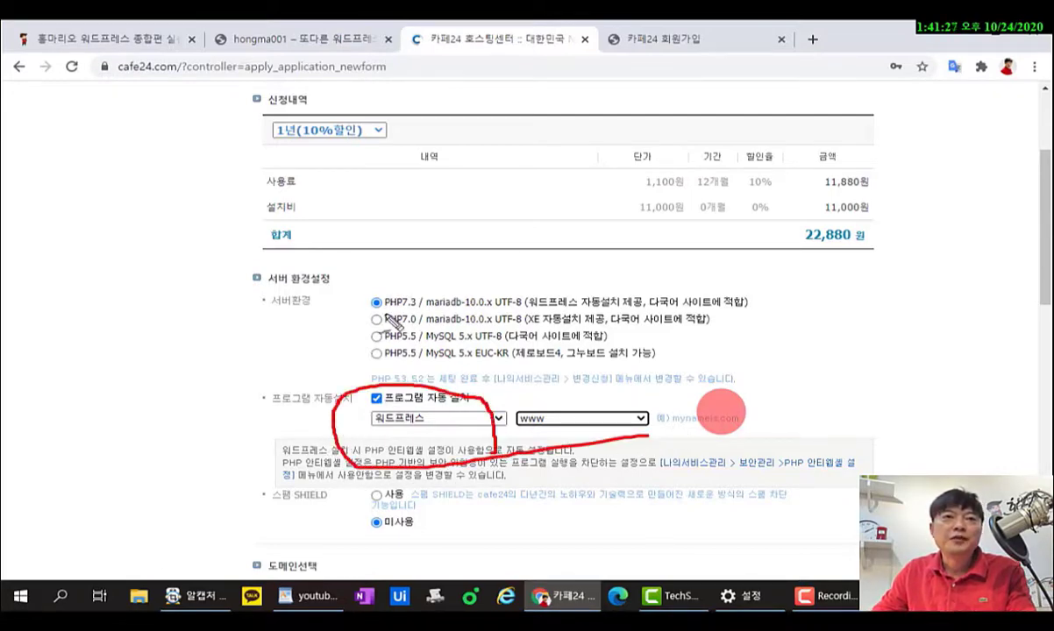
{"action": "left_click_drag", "start_coordinate": [383, 282], "coordinate": [380, 309]}
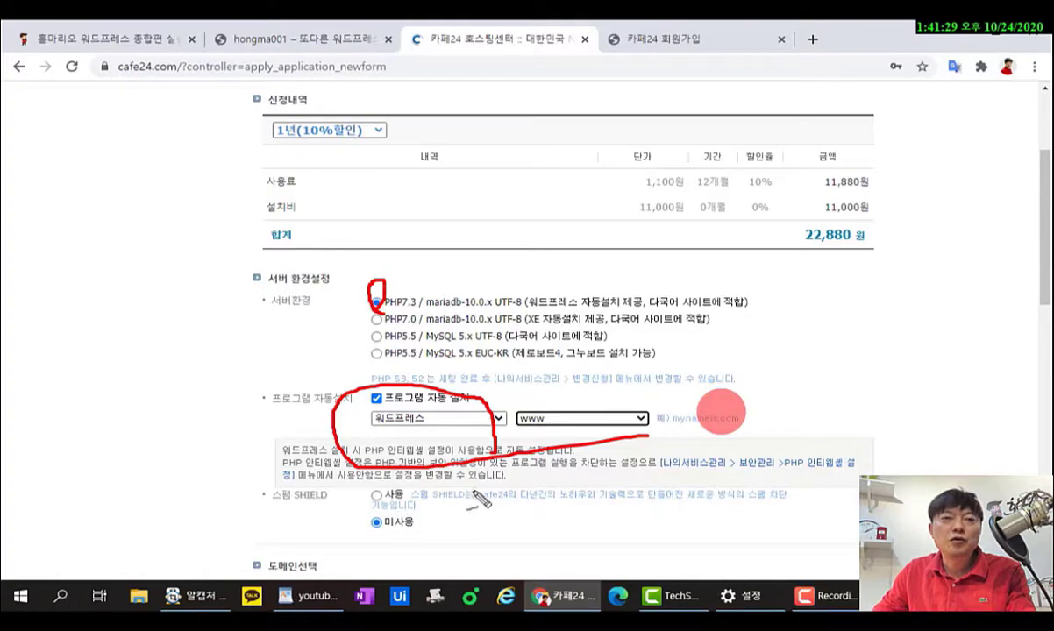
{"action": "key", "text": "Escape"}
{"action": "scroll", "coordinate": [493, 510], "scroll_direction": "down", "scroll_amount": 4}
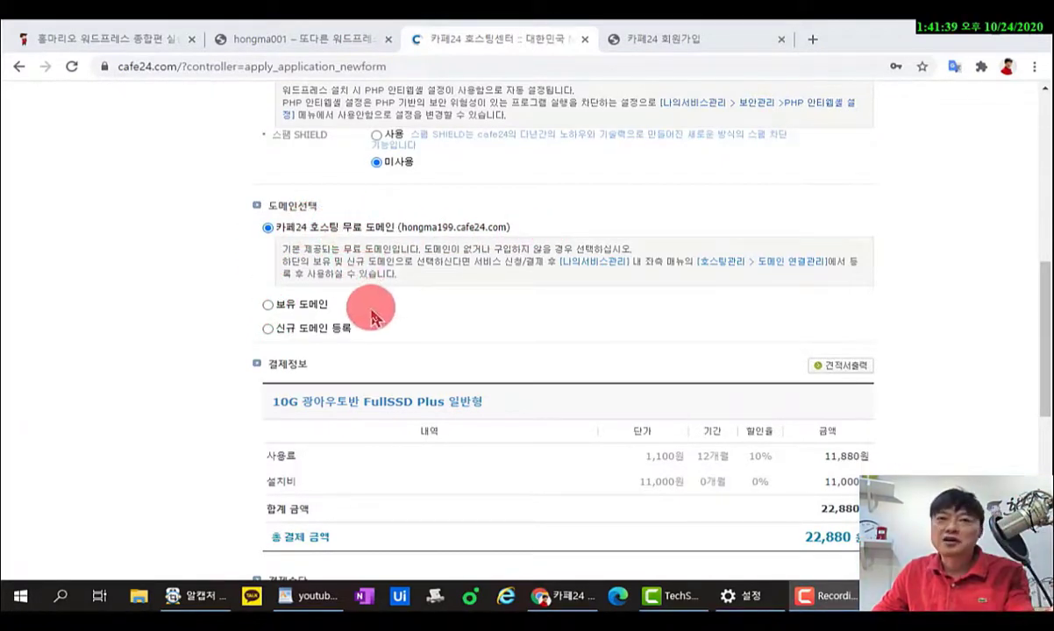
{"action": "scroll", "coordinate": [421, 311], "scroll_direction": "down", "scroll_amount": 5}
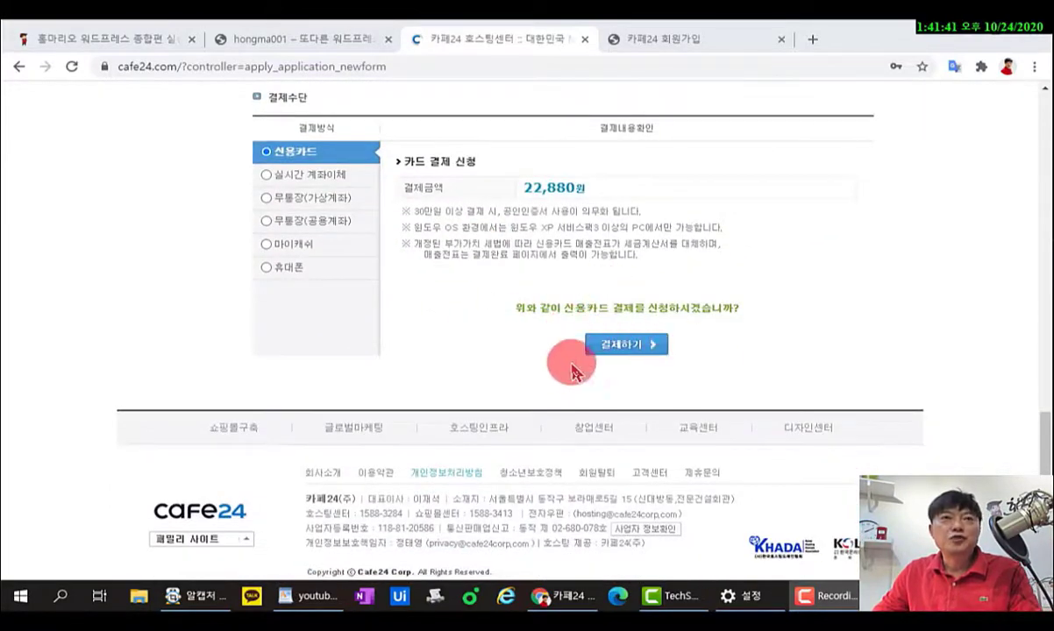
{"action": "scroll", "coordinate": [565, 348], "scroll_direction": "up", "scroll_amount": 2}
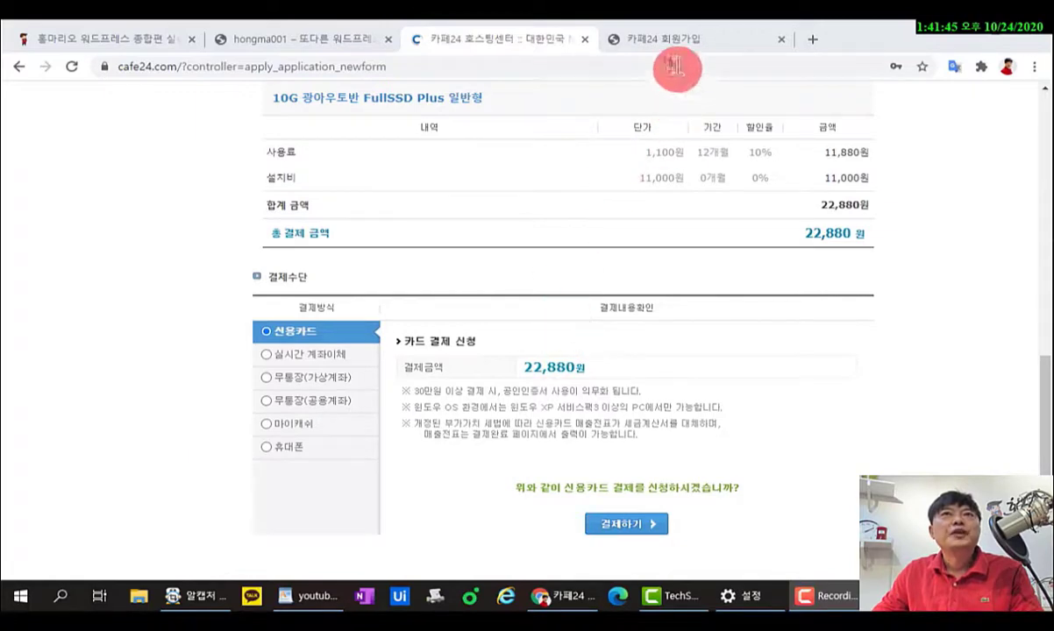
Switch to the new WordPress site and close the Cafe24 hosting centre and sign-up tabs.
{"action": "left_click", "coordinate": [340, 48]}
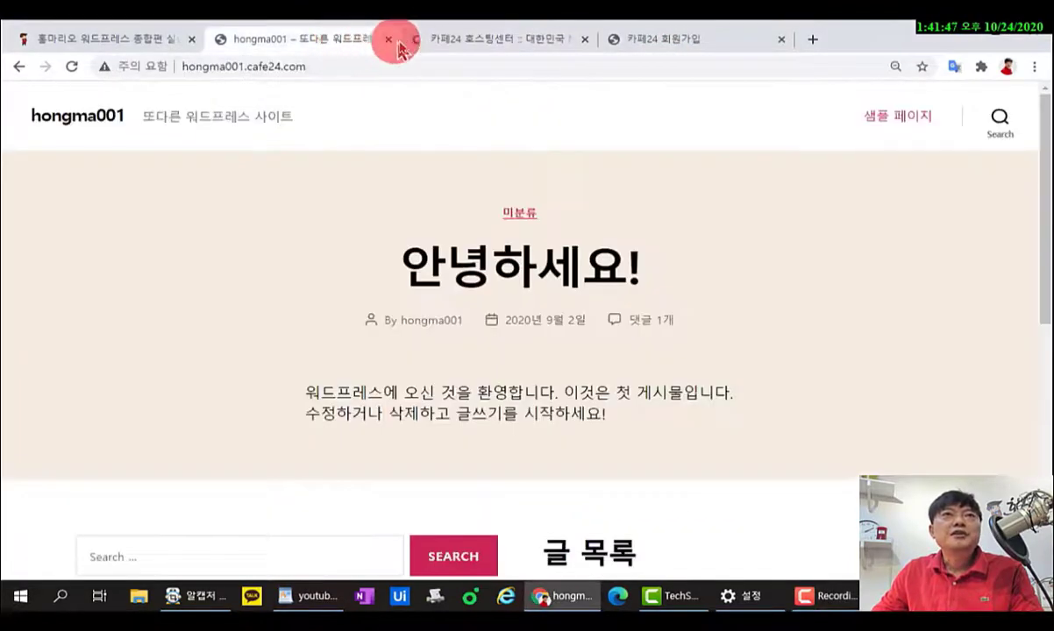
{"action": "left_click", "coordinate": [584, 39]}
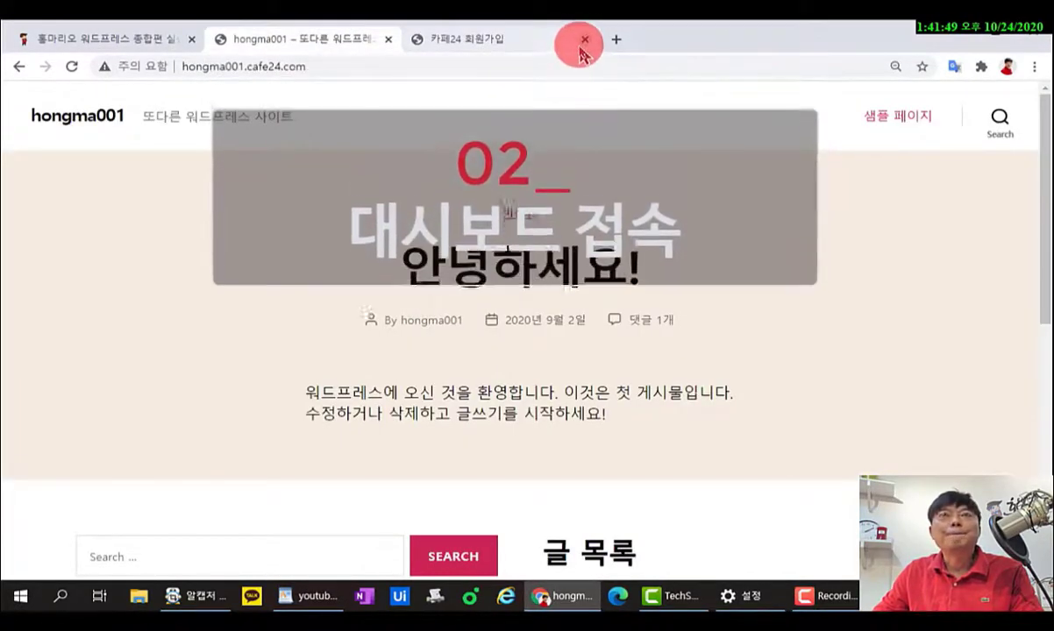
{"action": "left_click", "coordinate": [583, 40]}
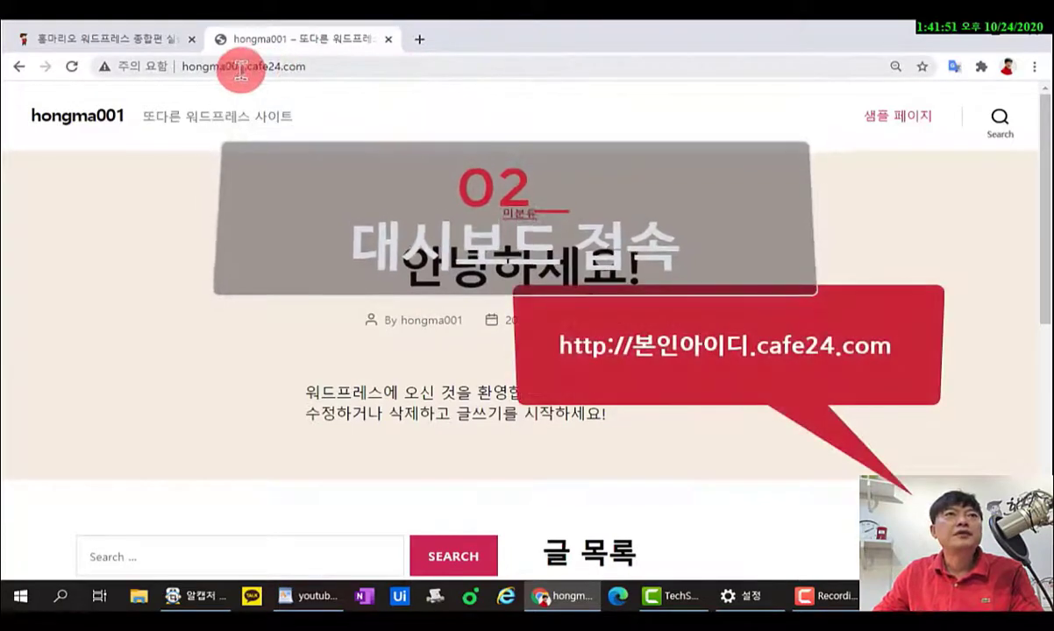
{"action": "double_click", "coordinate": [199, 66]}
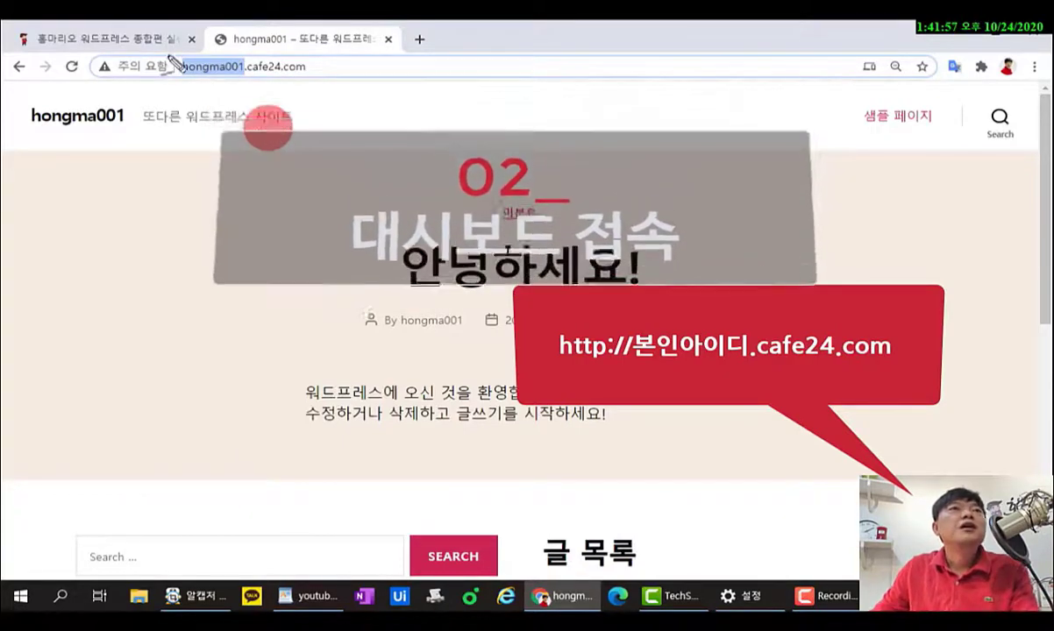
{"action": "mouse_move", "coordinate": [181, 77]}
{"action": "left_mouse_down"}
{"action": "mouse_move", "coordinate": [224, 79]}
{"action": "mouse_move", "coordinate": [245, 65]}
{"action": "mouse_move", "coordinate": [209, 59]}
{"action": "mouse_move", "coordinate": [180, 80]}
{"action": "mouse_move", "coordinate": [172, 68]}
{"action": "mouse_move", "coordinate": [211, 58]}
{"action": "left_mouse_up"}
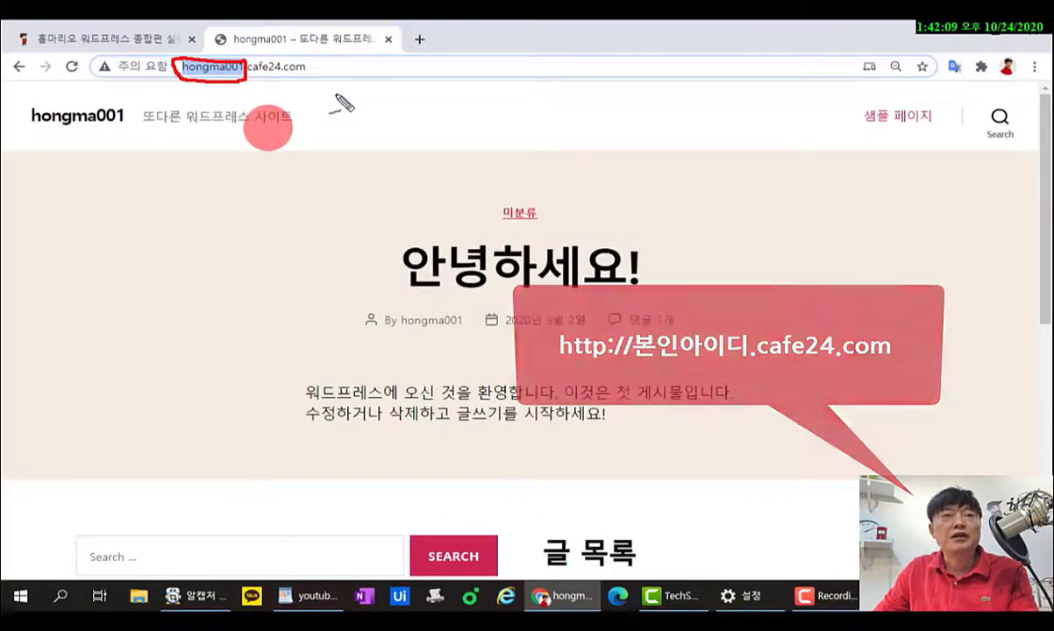
{"action": "key", "text": "Escape"}
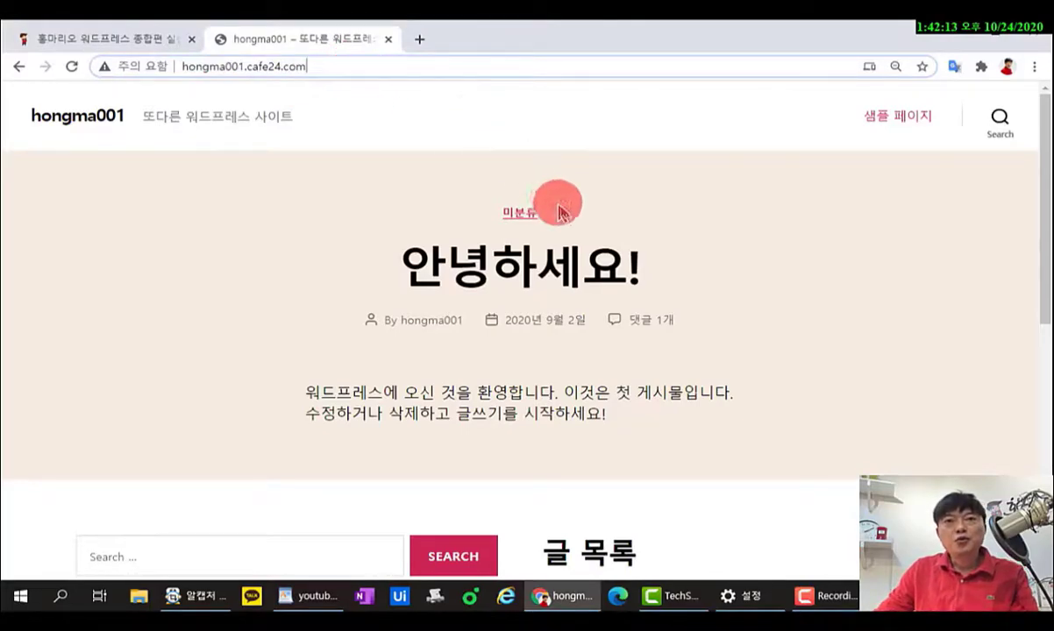
Append wp-admin to the site address to reach the admin login page.
{"action": "scroll", "coordinate": [557, 211], "scroll_direction": "down", "scroll_amount": 10}
{"action": "scroll", "coordinate": [564, 214], "scroll_direction": "up", "scroll_amount": 10}
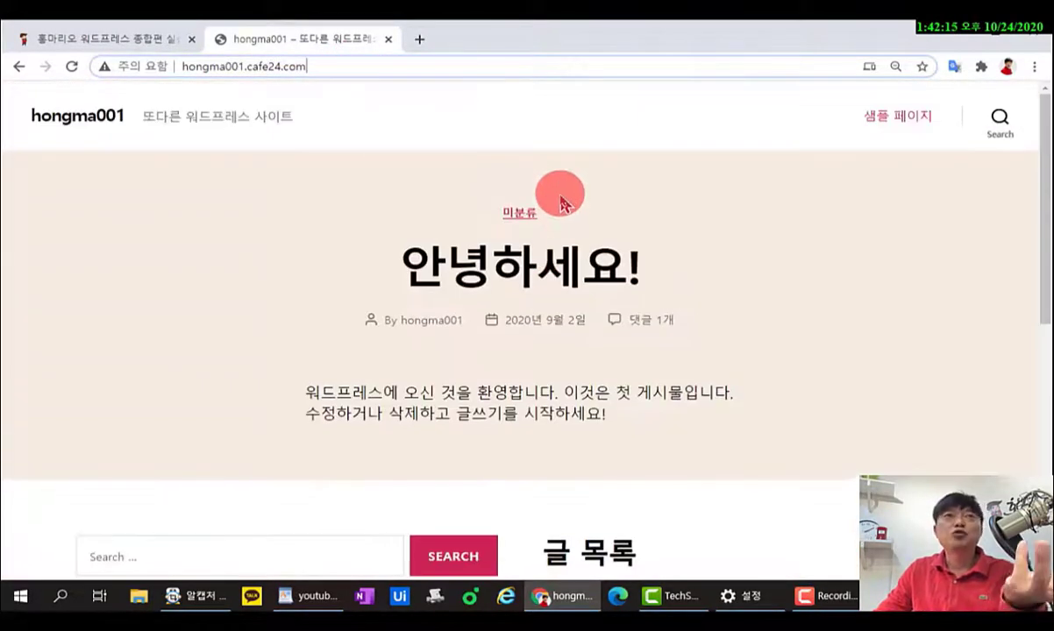
{"action": "key", "text": "ctrl+l"}
{"action": "key", "text": "End"}
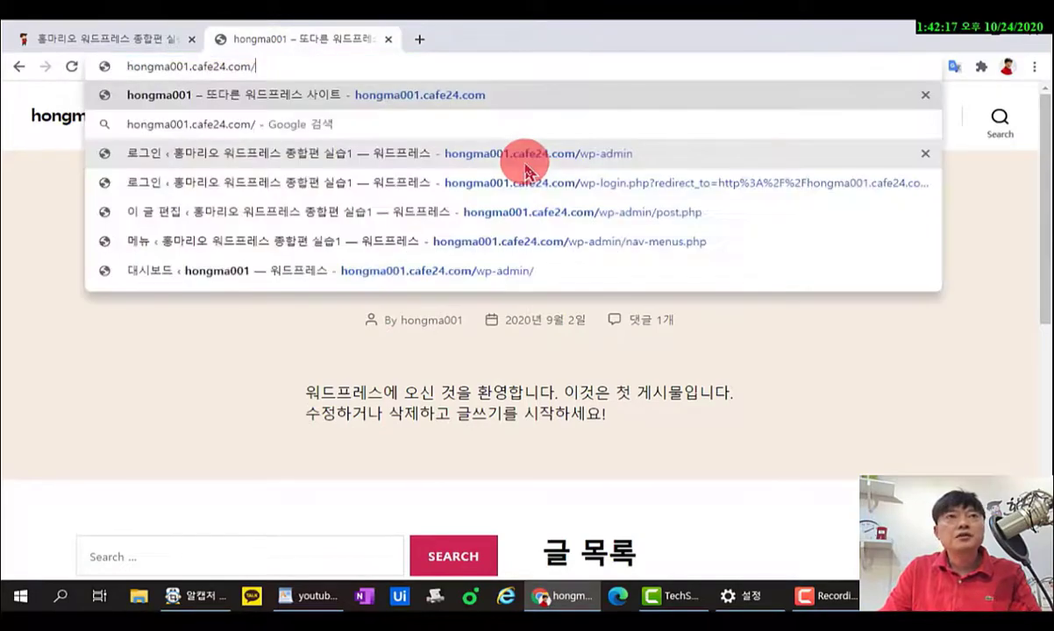
{"action": "type", "text": "wp"}
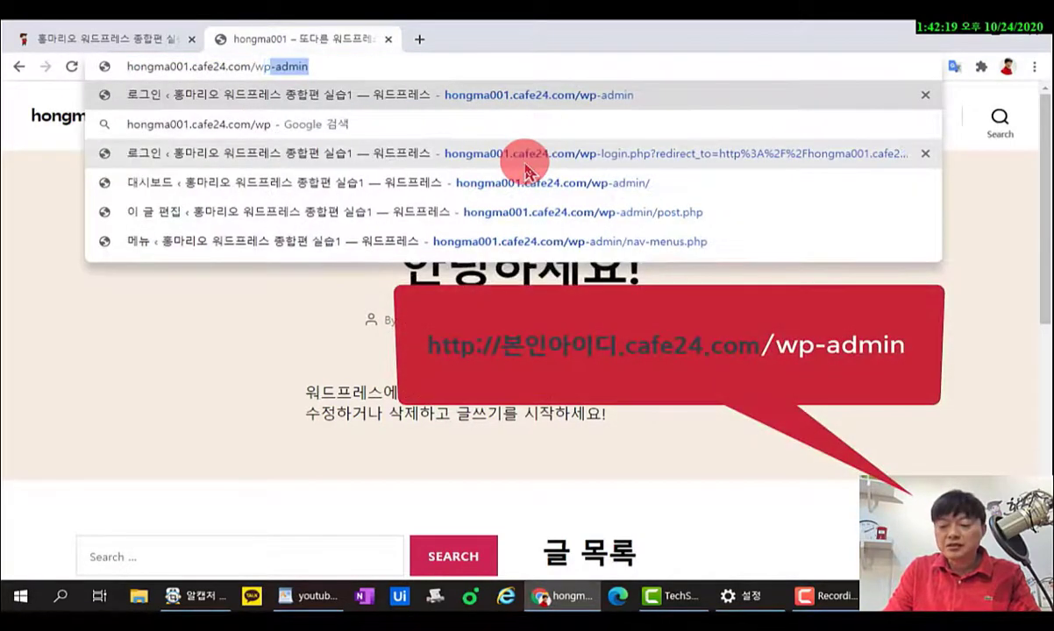
{"action": "type", "text": "-admin"}
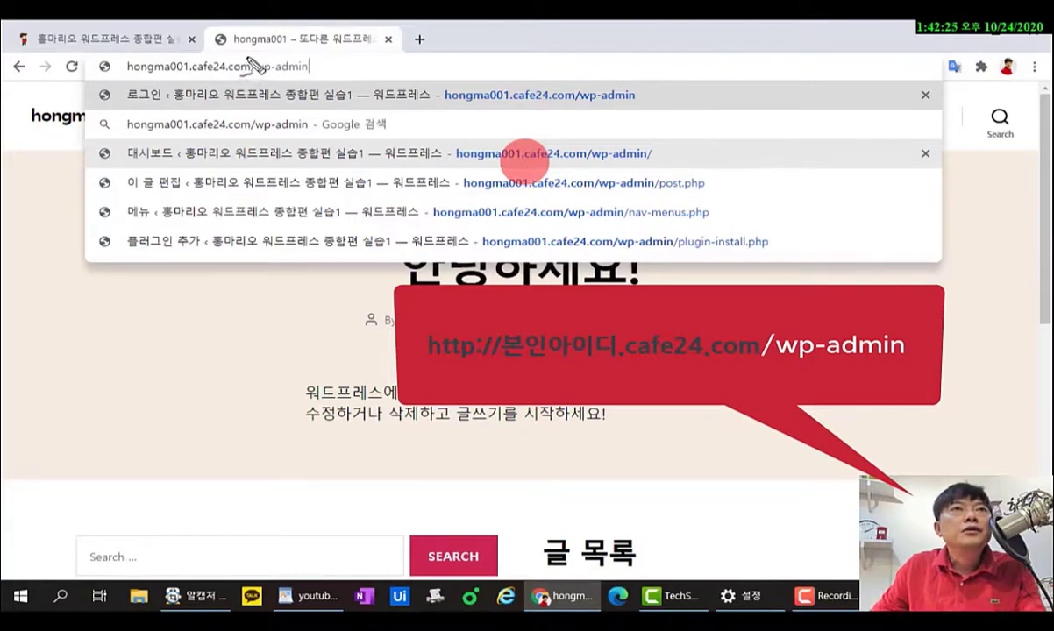
{"action": "mouse_move", "coordinate": [250, 72]}
{"action": "left_mouse_down"}
{"action": "mouse_move", "coordinate": [309, 76]}
{"action": "mouse_move", "coordinate": [314, 56]}
{"action": "mouse_move", "coordinate": [260, 69]}
{"action": "left_mouse_up"}
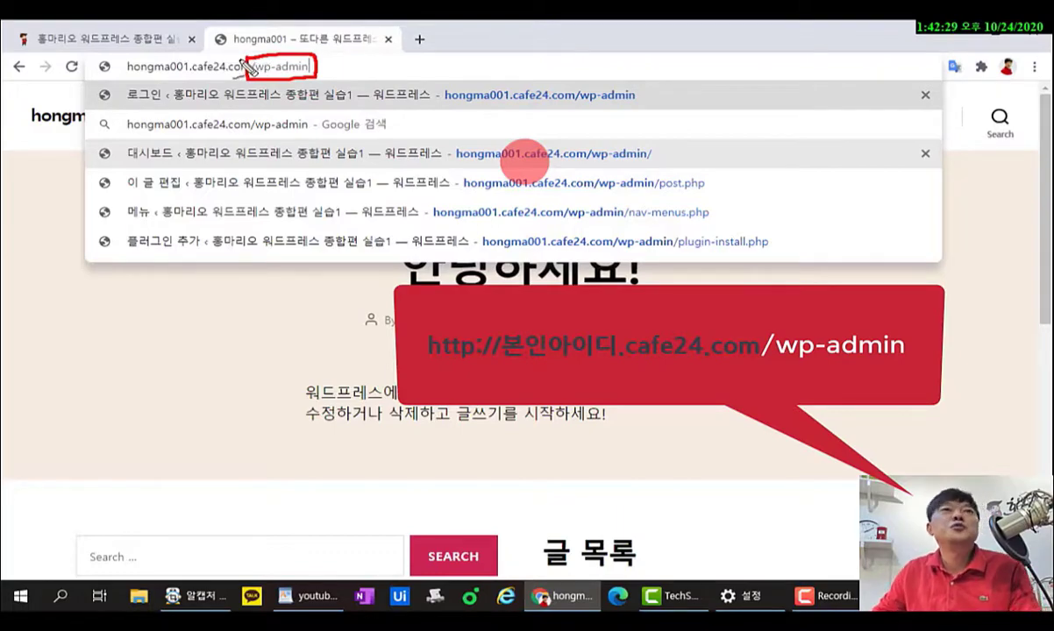
{"action": "key", "text": "Escape"}
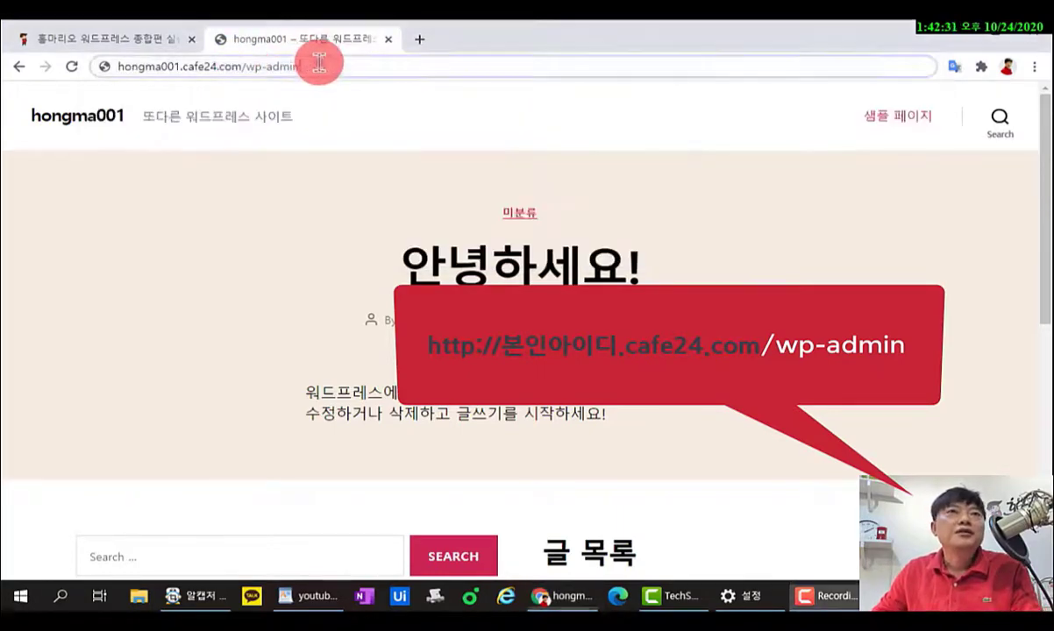
{"action": "key", "text": "Return"}
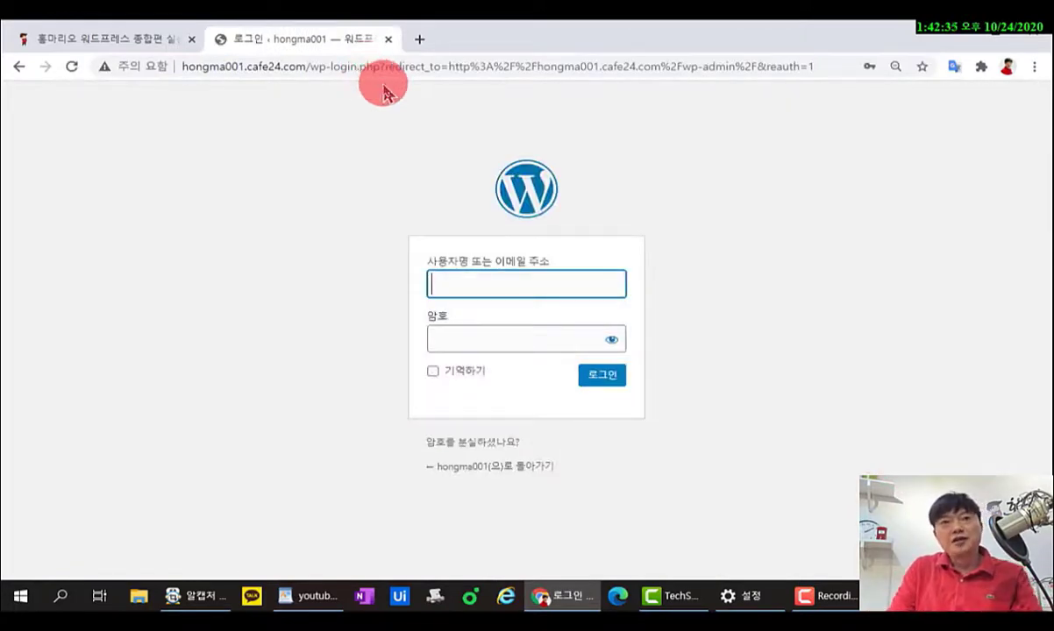
Enter the admin username and password and log in to the dashboard.
{"action": "type", "text": "hongma"}
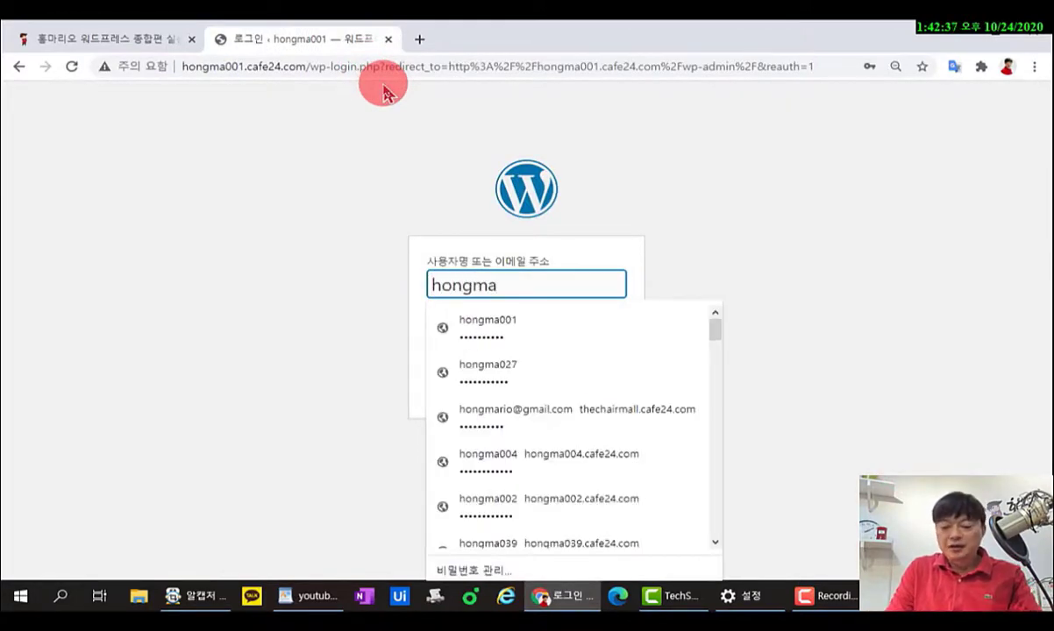
{"action": "type", "text": "001"}
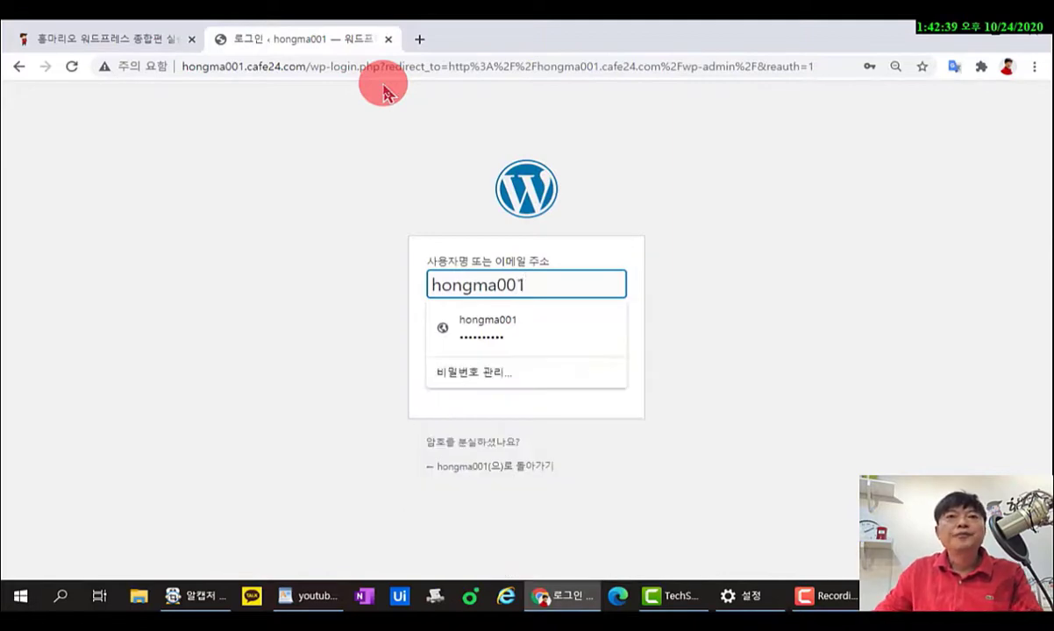
{"action": "left_click", "coordinate": [702, 198]}
{"action": "left_click", "coordinate": [545, 340]}
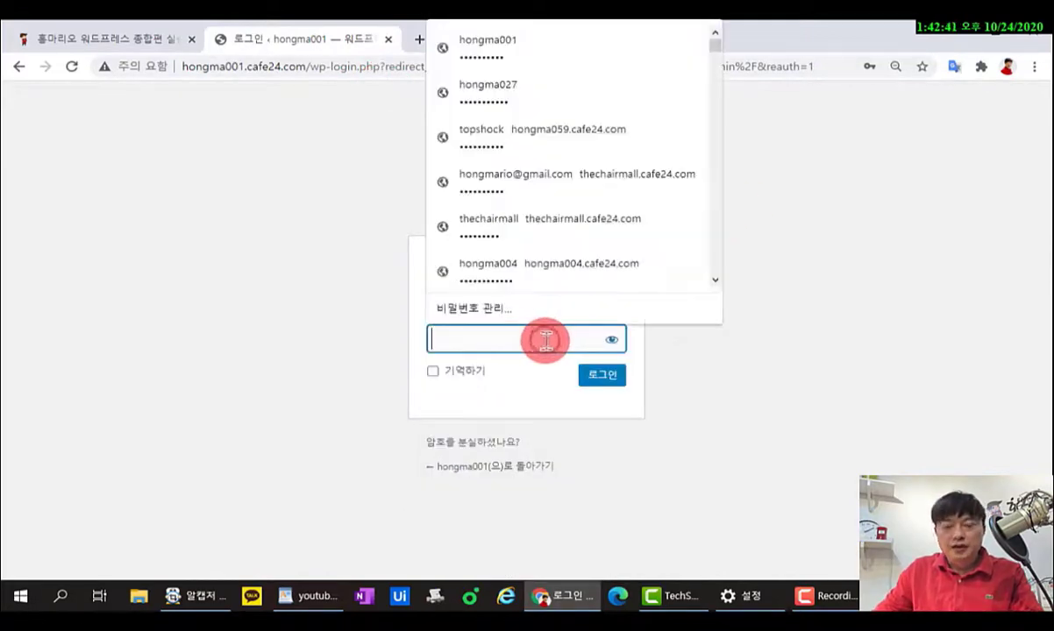
{"action": "type", "text": "•"}
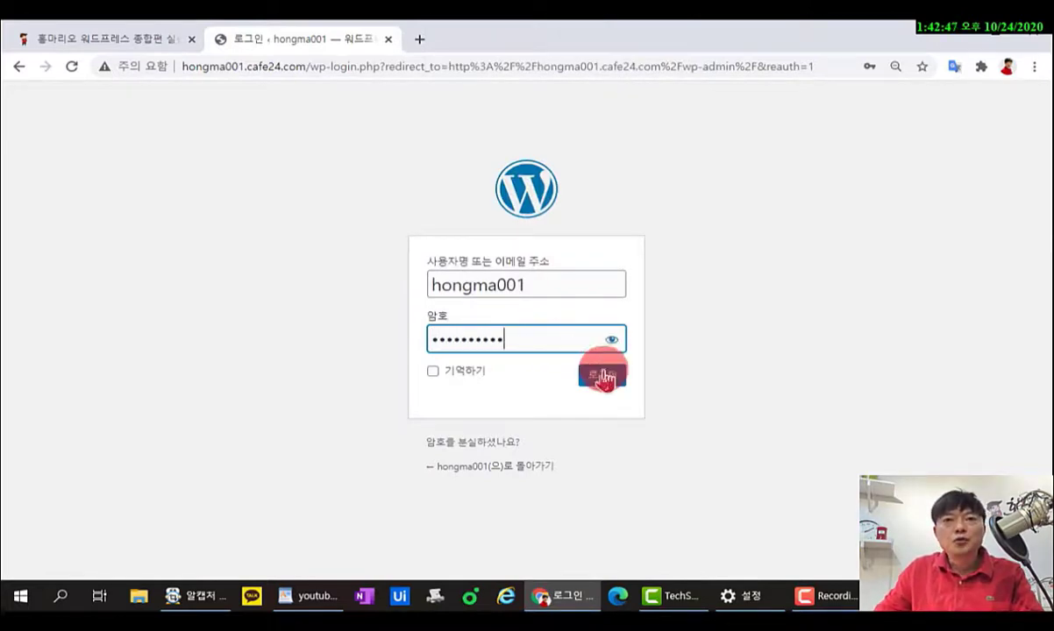
{"action": "left_click", "coordinate": [600, 377]}
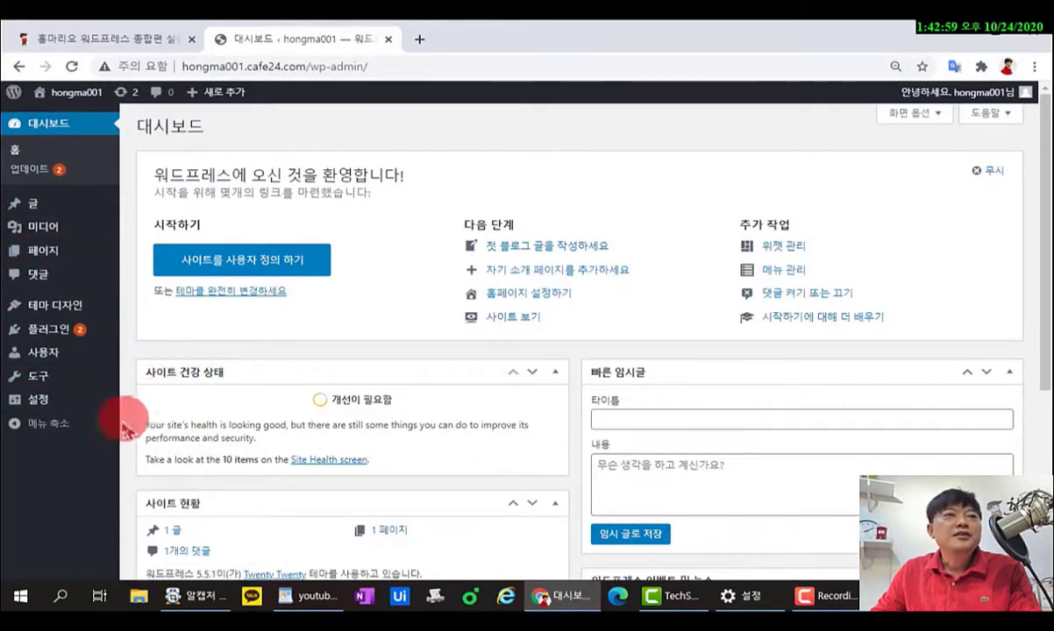
In General Settings, replace the site title with 홍마리오 워드프레스 종합편 실습1.
{"action": "mouse_move", "coordinate": [35, 409]}
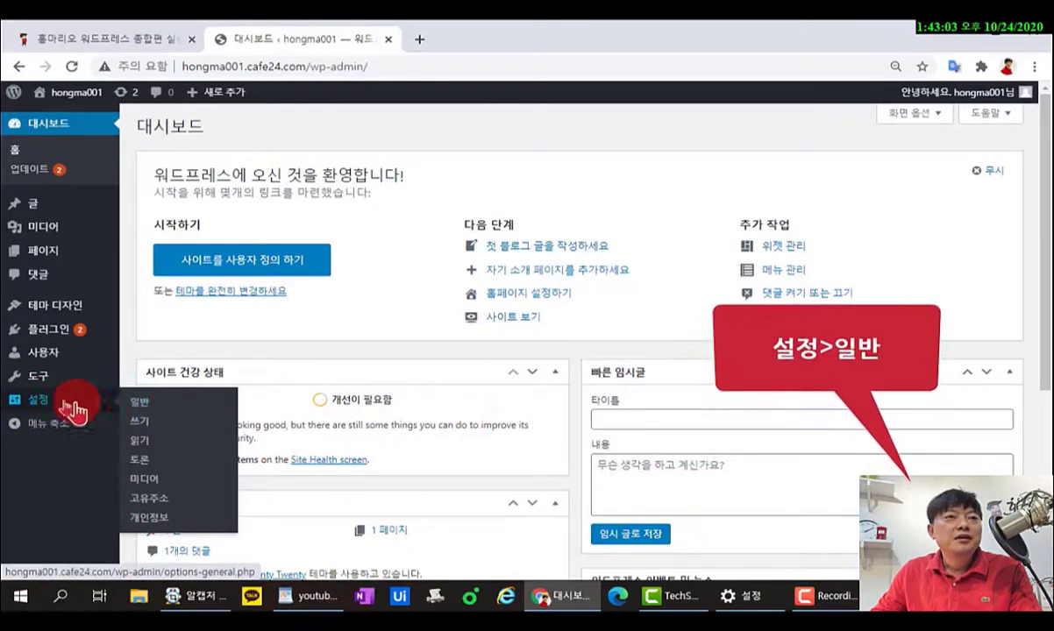
{"action": "left_click", "coordinate": [140, 406]}
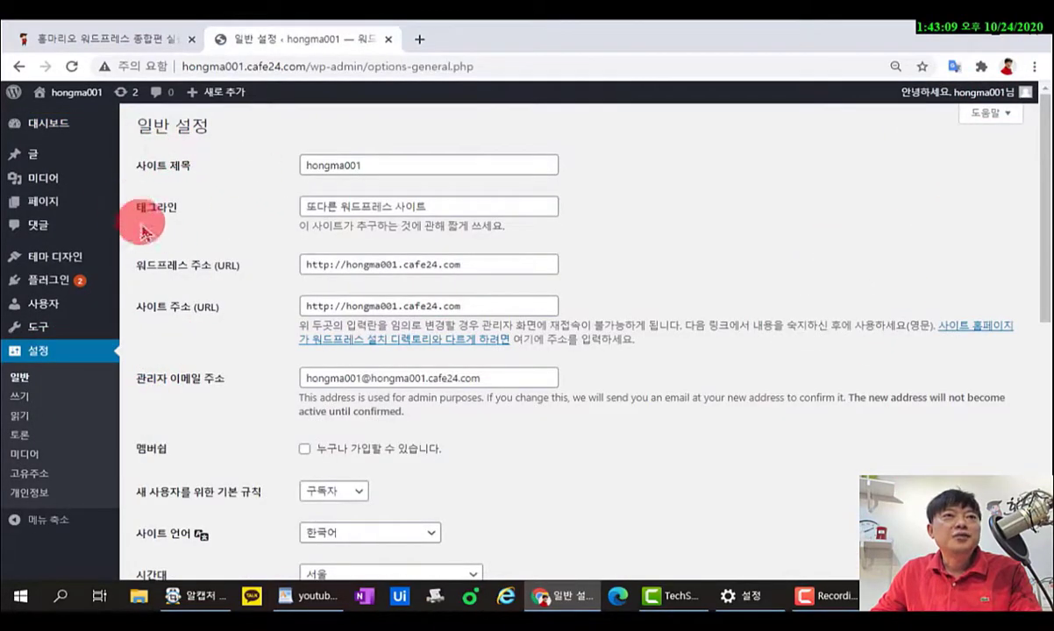
{"action": "scroll", "coordinate": [190, 265], "scroll_direction": "down", "scroll_amount": 5}
{"action": "scroll", "coordinate": [188, 263], "scroll_direction": "up", "scroll_amount": 5}
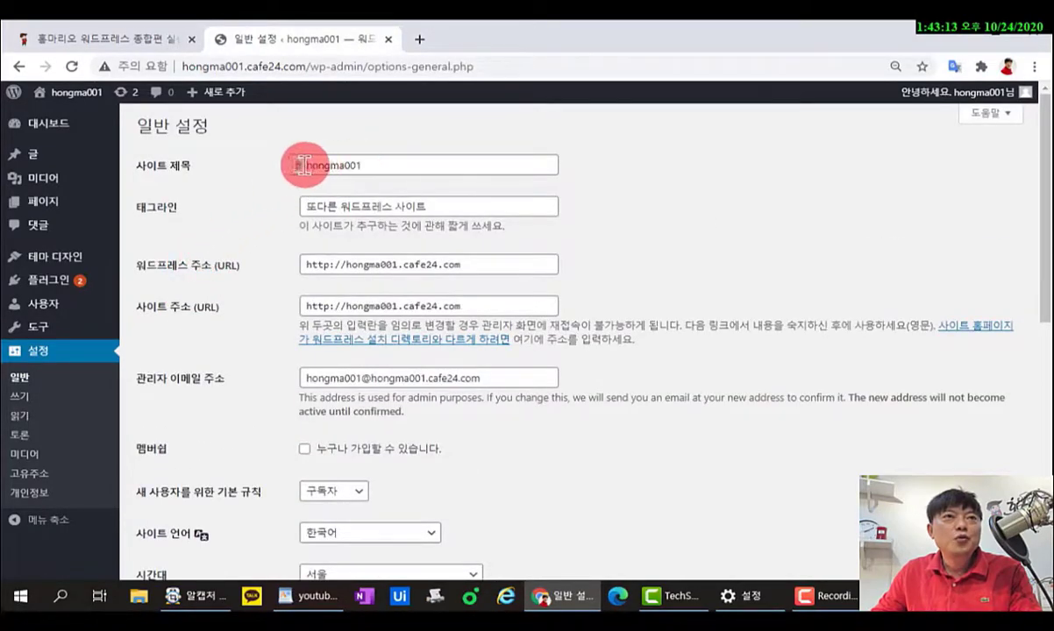
{"action": "left_click_drag", "start_coordinate": [388, 165], "coordinate": [299, 164]}
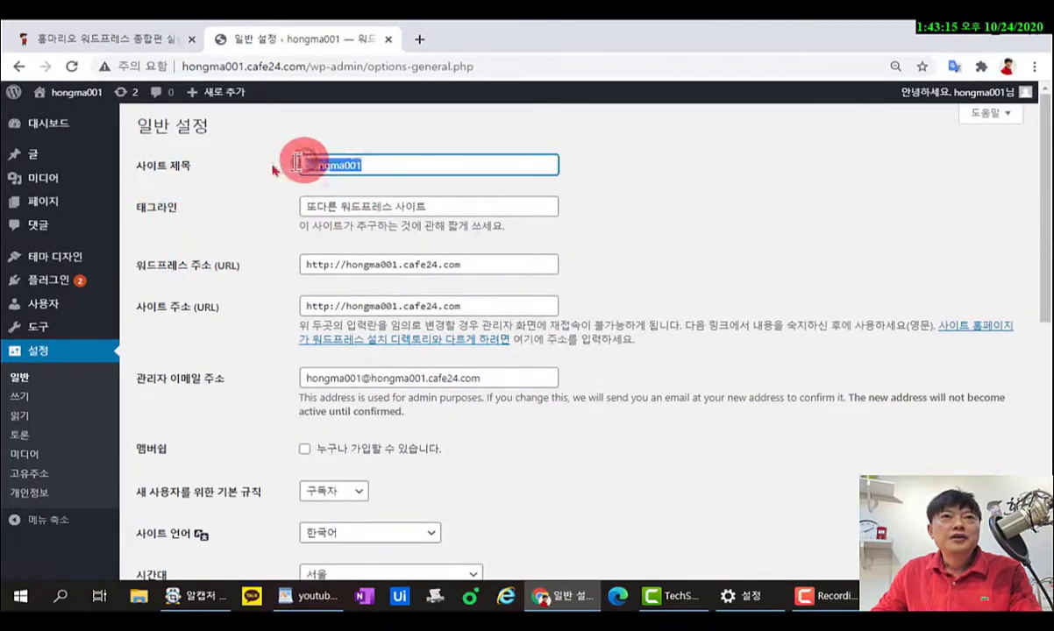
{"action": "key", "text": "BackSpace"}
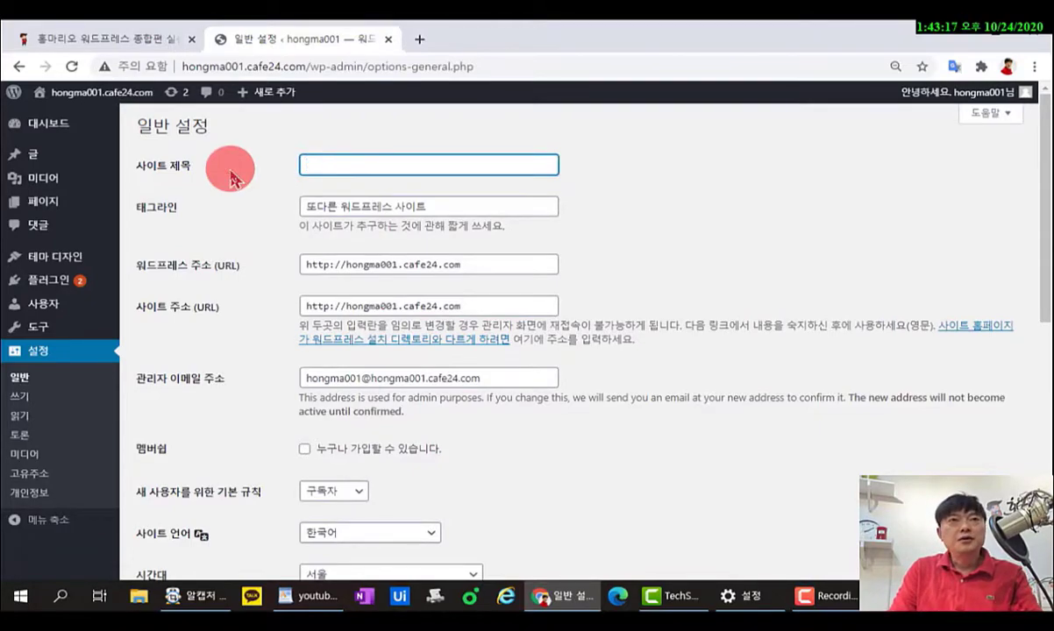
{"action": "type", "text": "ㅎ"}
{"action": "key", "text": "BackSpace"}
{"action": "type", "text": "홍마리오 워드프레스 종합편 실습1"}
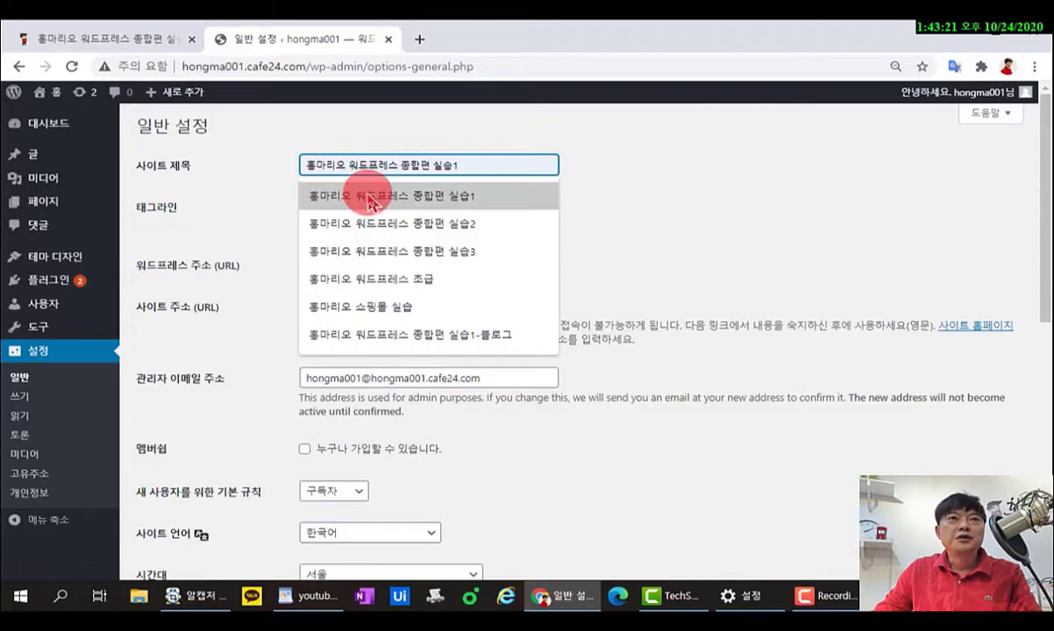
{"action": "left_click", "coordinate": [377, 197]}
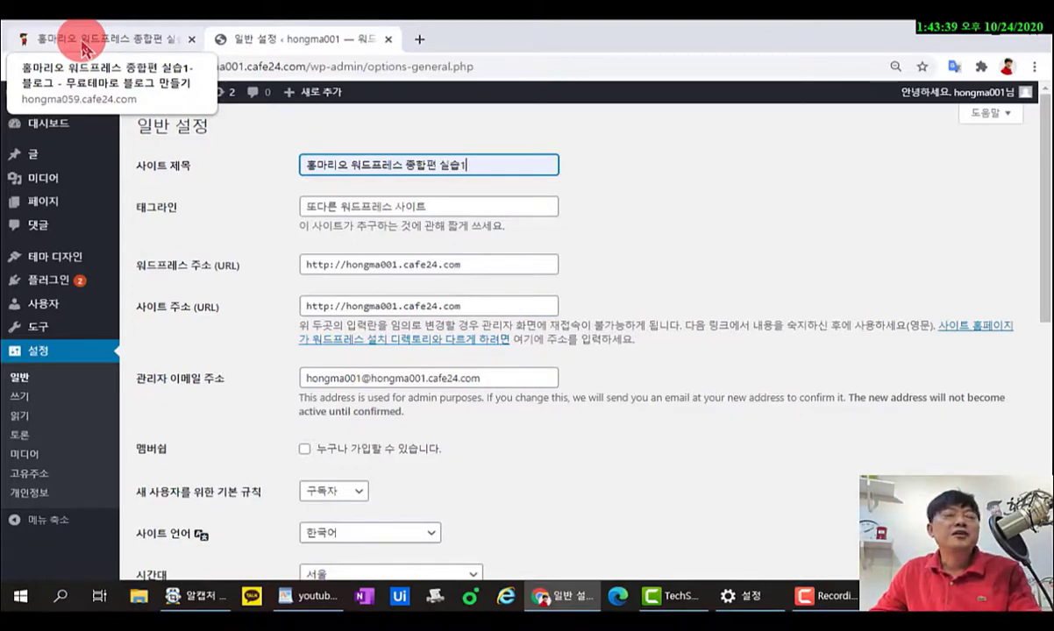
Enter 블로그 사이트 제작 as the tagline and scroll down toward Save Changes.
{"action": "left_click", "coordinate": [443, 206]}
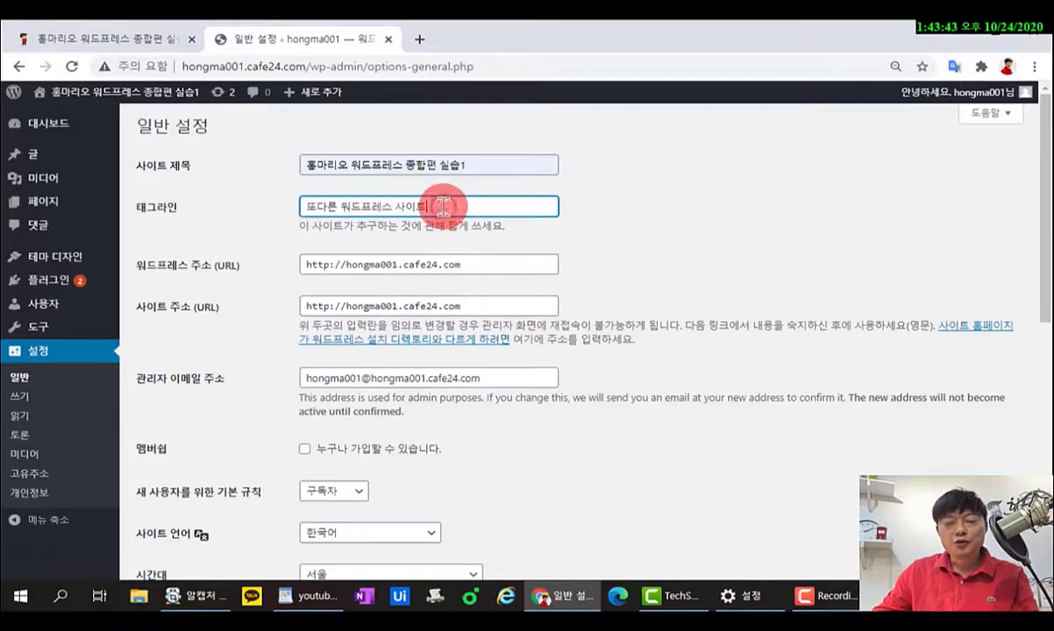
{"action": "type", "text": "ㅂ"}
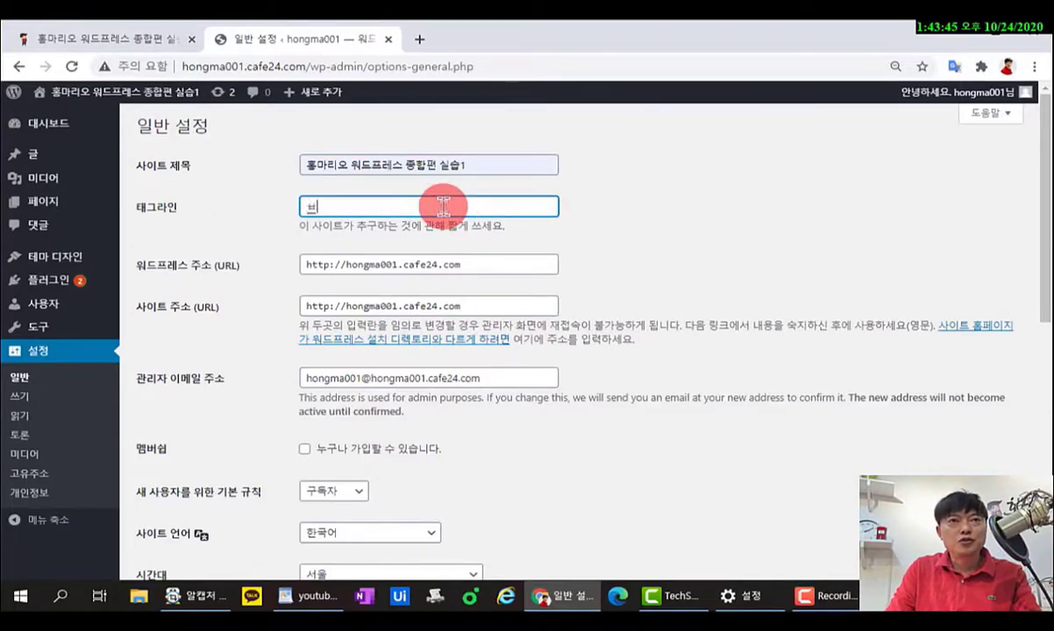
{"action": "type", "text": "ㅡㄹ로"}
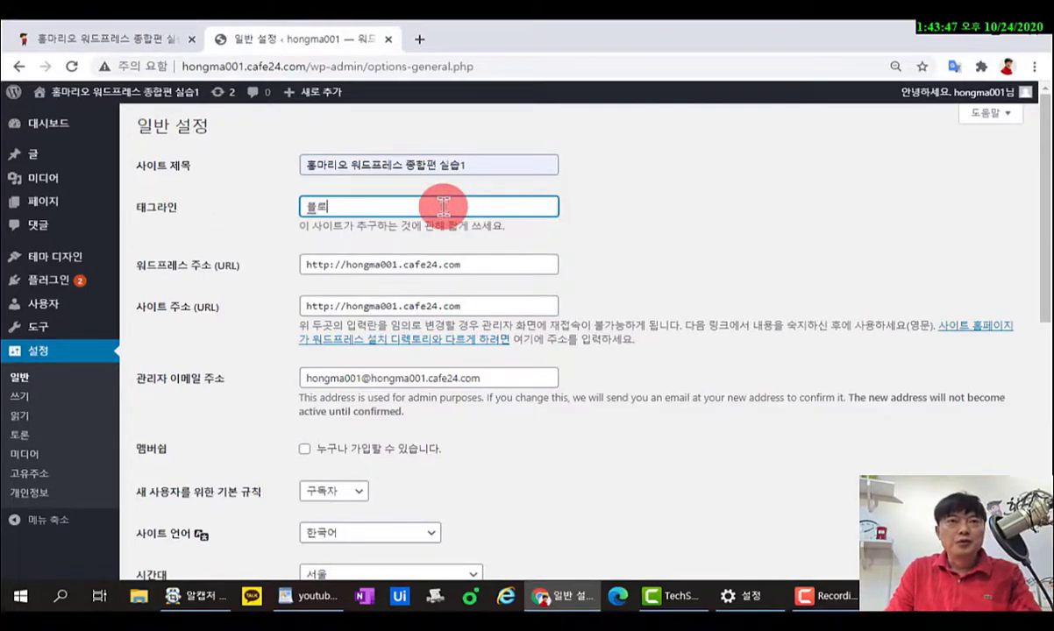
{"action": "type", "text": "그 사이트 ㅈ"}
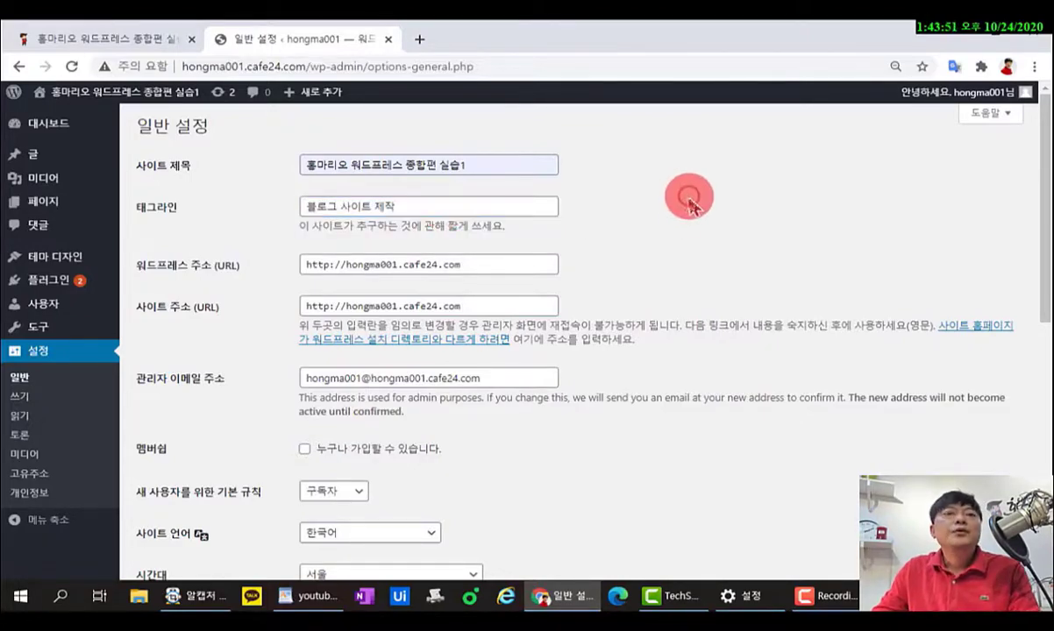
{"action": "scroll", "coordinate": [586, 369], "scroll_direction": "down", "scroll_amount": 2}
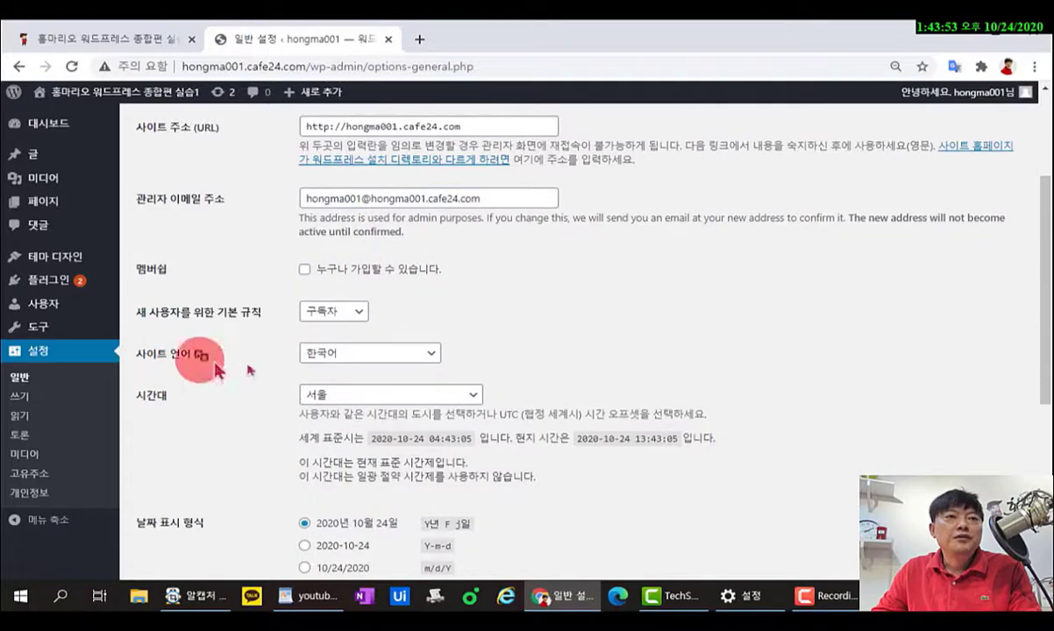
{"action": "scroll", "coordinate": [326, 379], "scroll_direction": "down", "scroll_amount": 4}
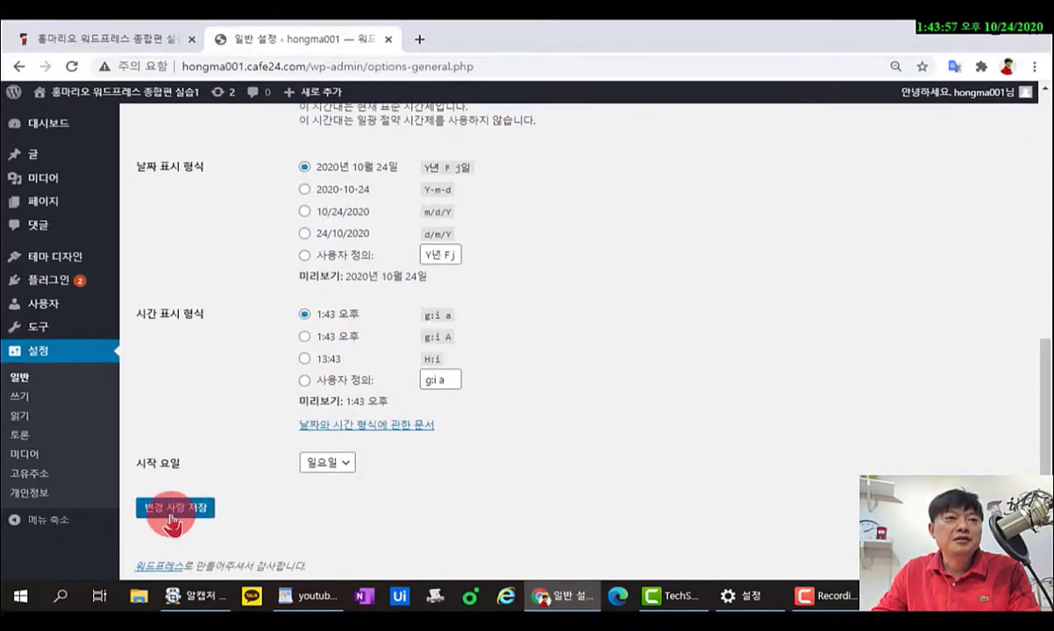
{"action": "scroll", "coordinate": [278, 559], "scroll_direction": "down", "scroll_amount": 8}
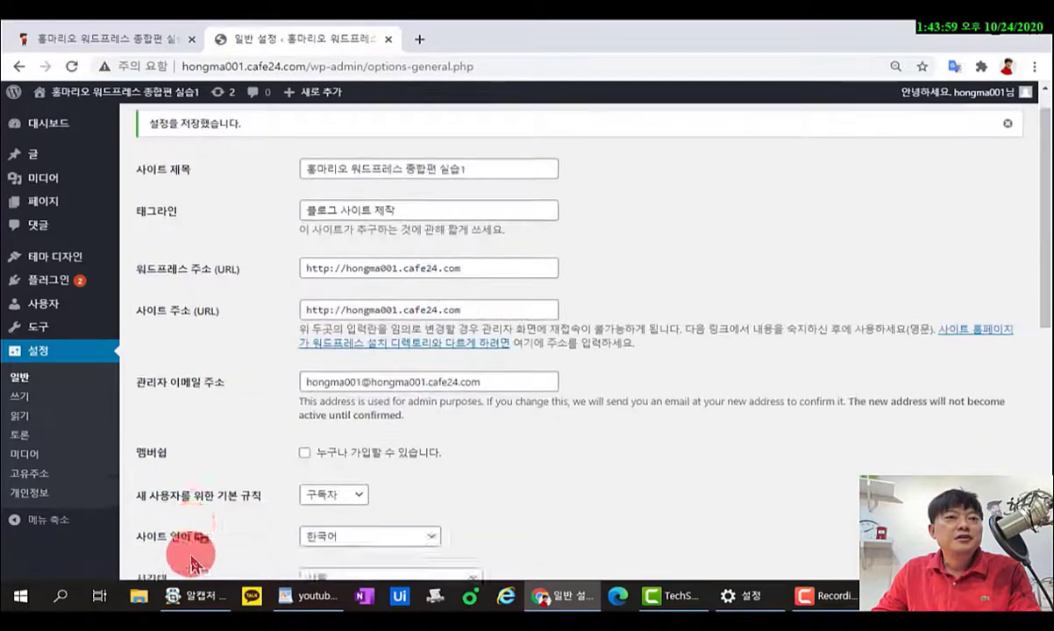
{"action": "mouse_move", "coordinate": [48, 95]}
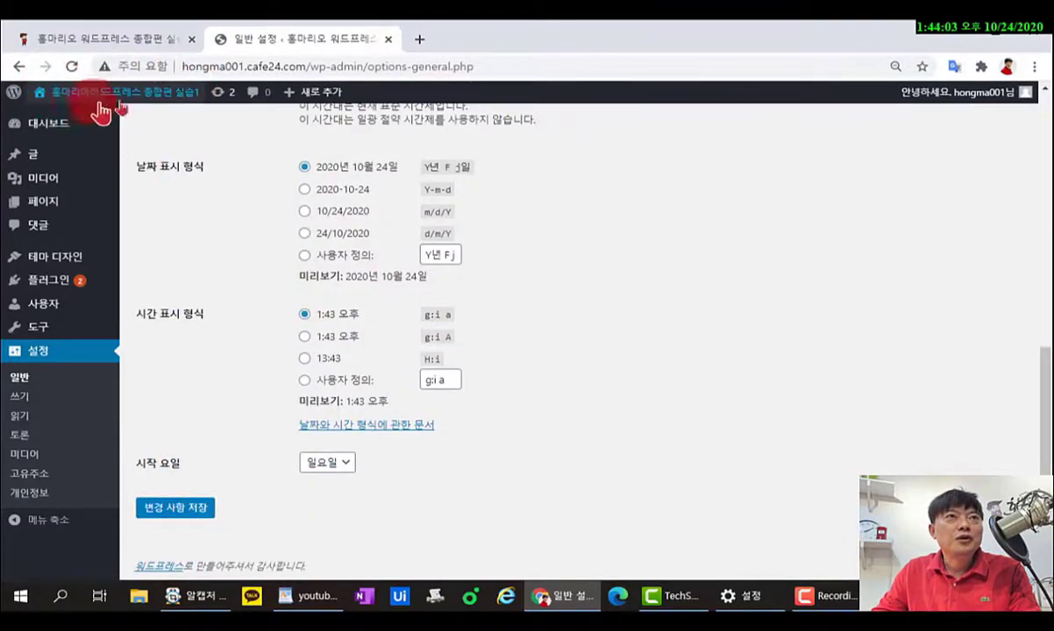
Open the site's home page in a second tab, then return to the admin dashboard tab.
{"action": "left_click", "coordinate": [145, 99]}
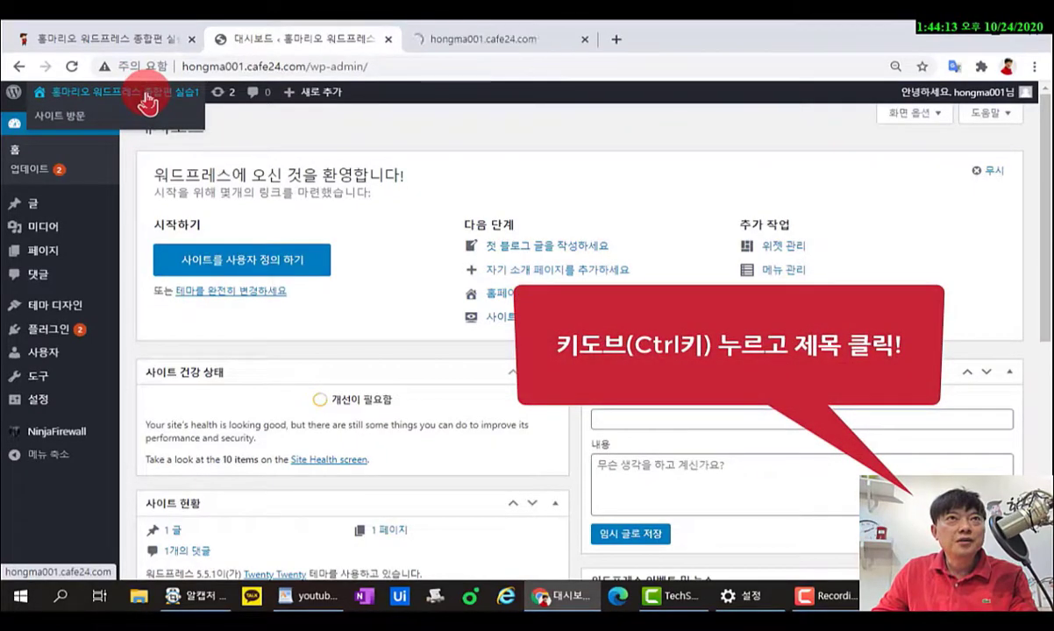
{"action": "left_click", "coordinate": [451, 42]}
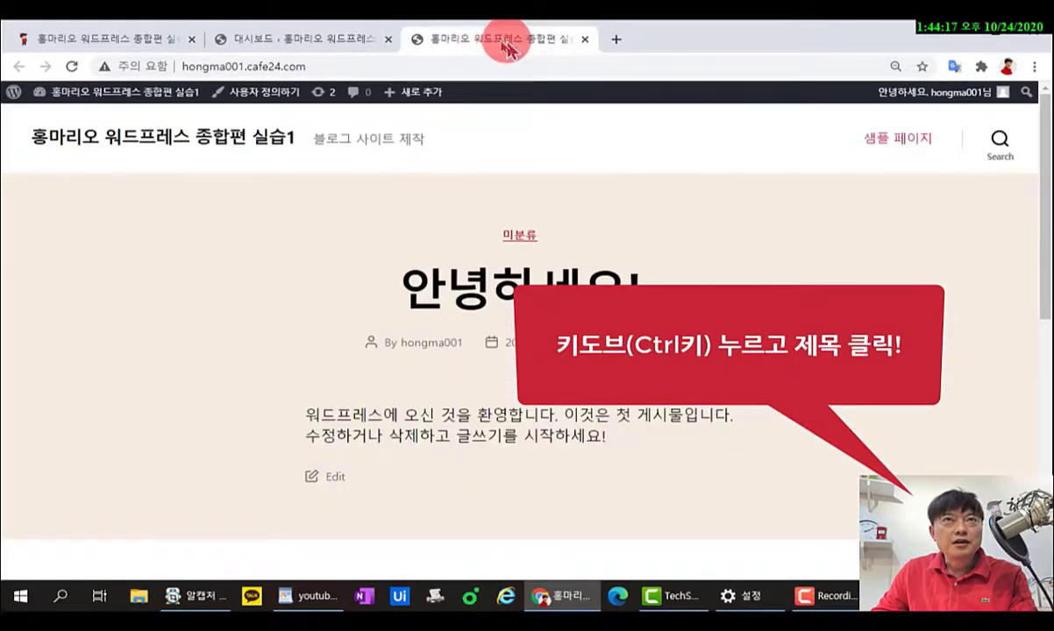
{"action": "left_click", "coordinate": [334, 44]}
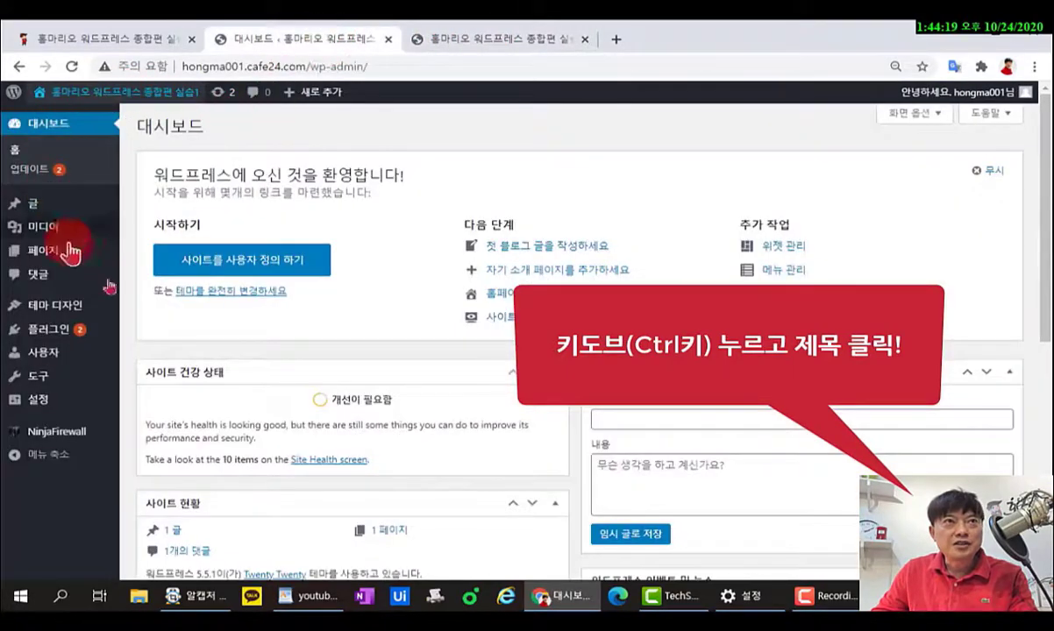
{"action": "left_click", "coordinate": [456, 49]}
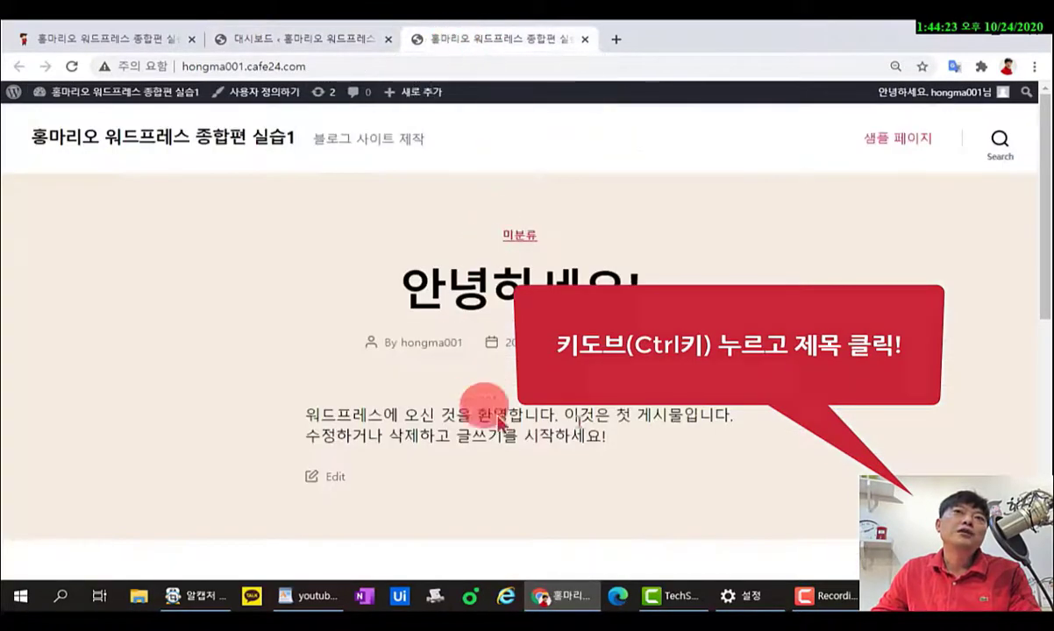
{"action": "left_click", "coordinate": [339, 47]}
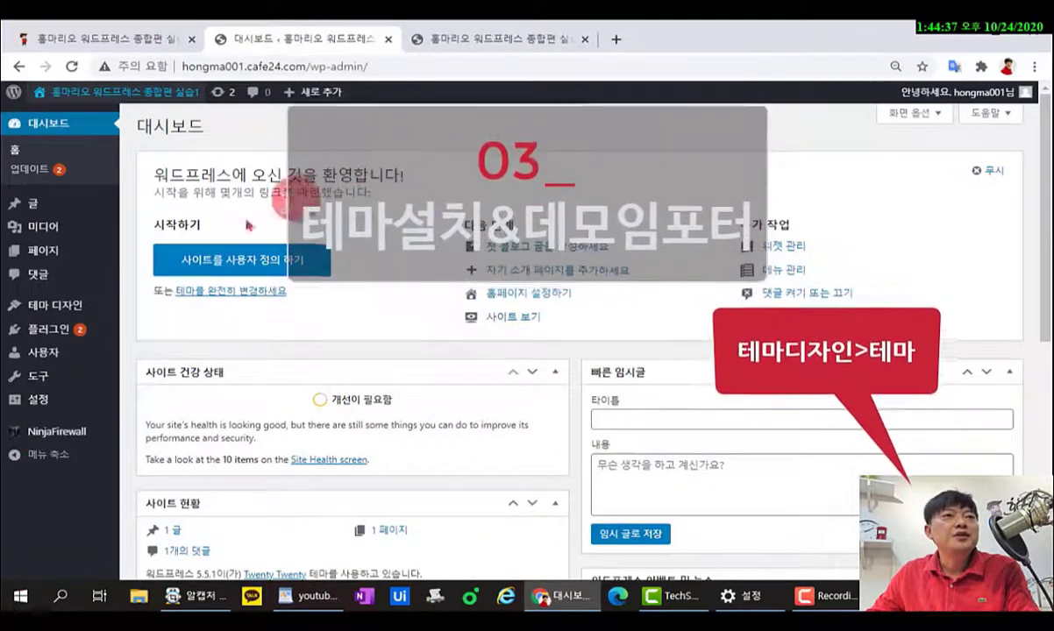
Go to Appearance > Themes and browse the featured themes such as Pen, Screenr and OnePress.
{"action": "mouse_move", "coordinate": [75, 315]}
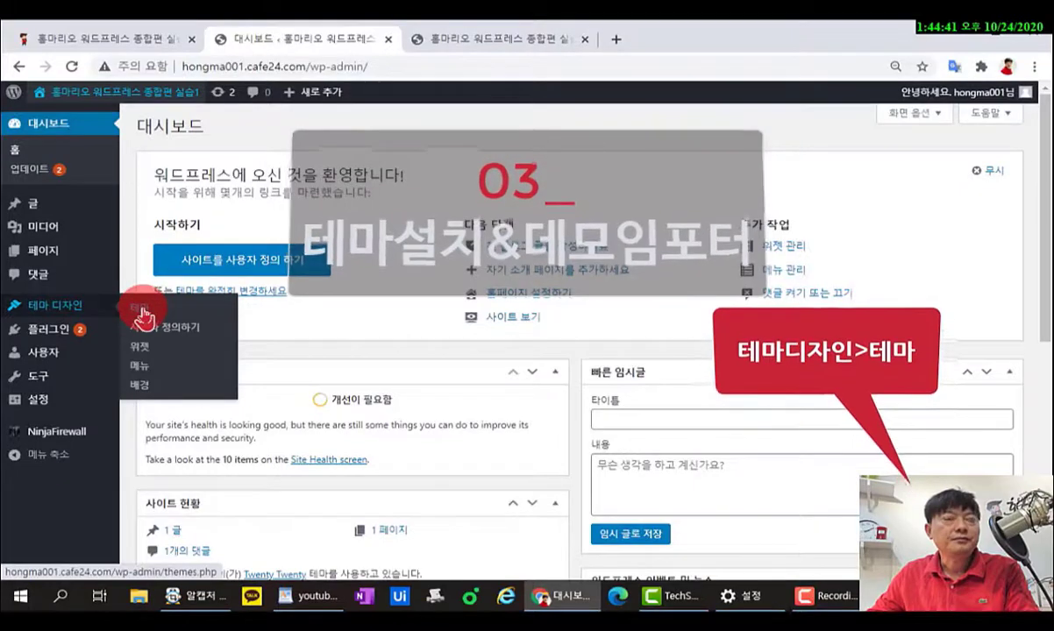
{"action": "left_click", "coordinate": [141, 313]}
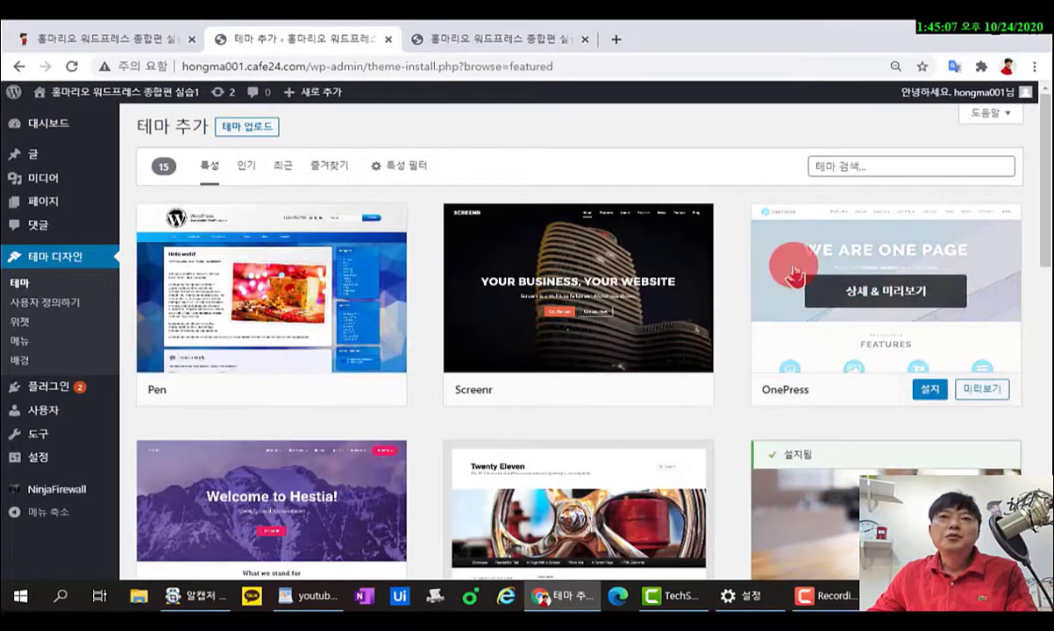
{"action": "scroll", "coordinate": [795, 273], "scroll_direction": "down", "scroll_amount": 2}
{"action": "scroll", "coordinate": [794, 271], "scroll_direction": "down", "scroll_amount": 8}
{"action": "scroll", "coordinate": [793, 265], "scroll_direction": "up", "scroll_amount": 10}
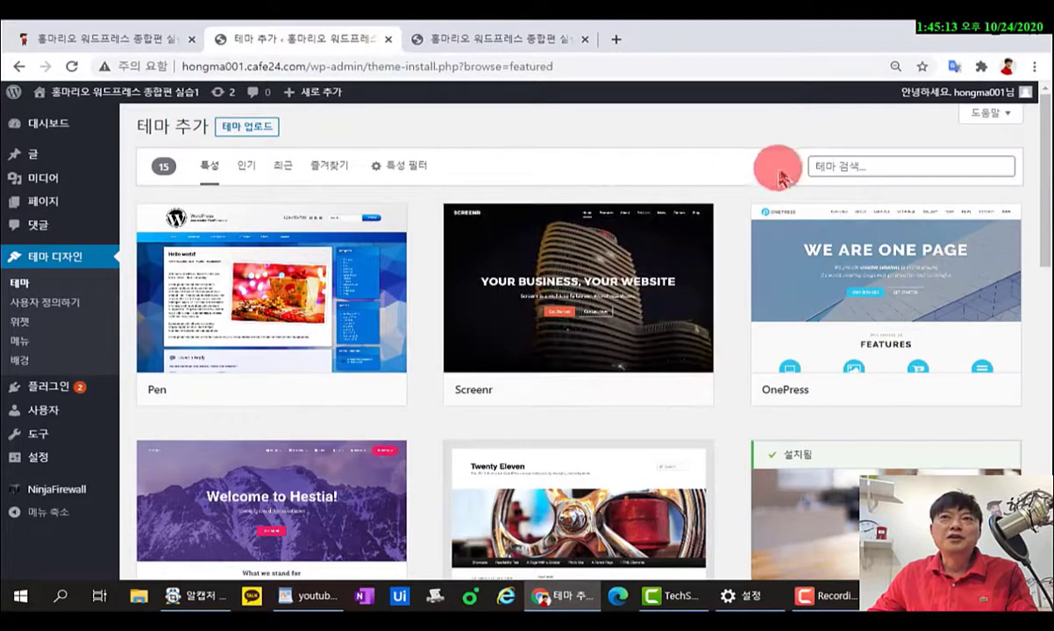
Search the theme directory for 'cenote' in English letters.
{"action": "left_click", "coordinate": [856, 167]}
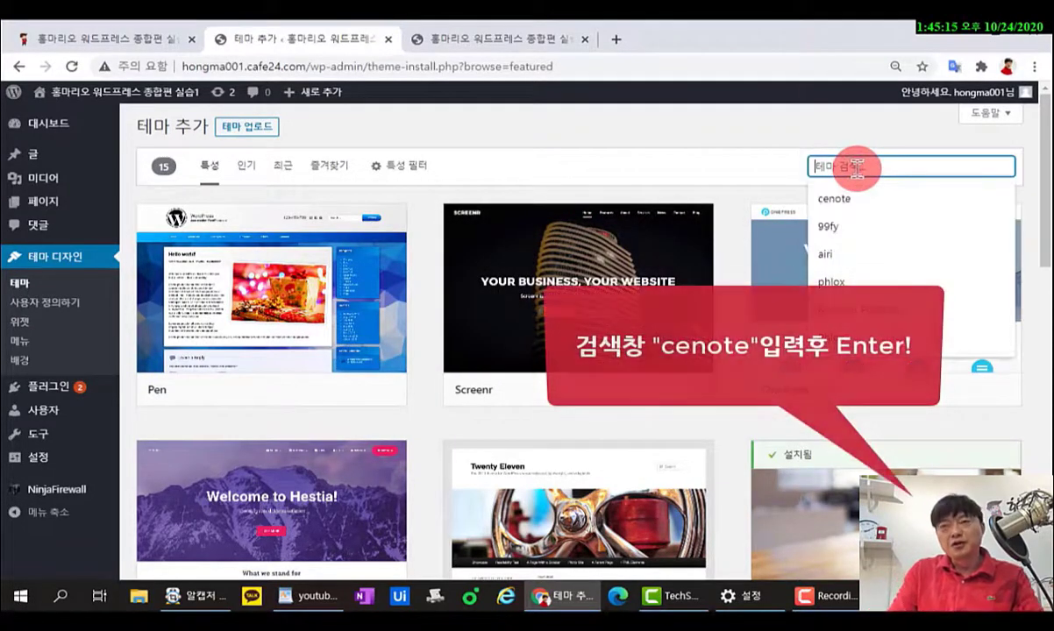
{"action": "type", "text": "ㅊ"}
{"action": "key", "text": "BackSpace"}
{"action": "type", "text": "c"}
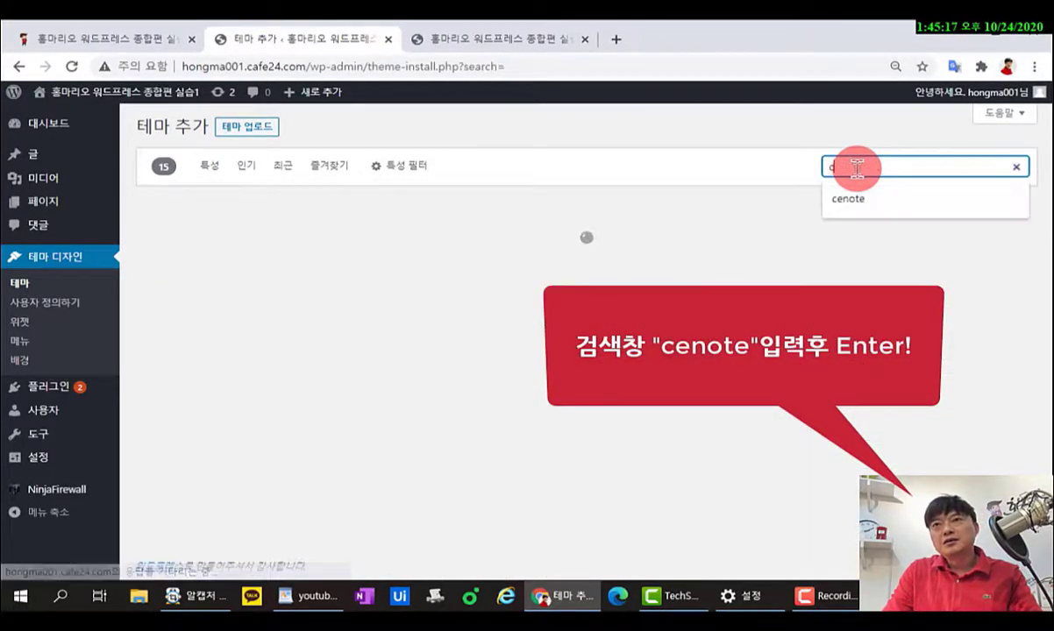
{"action": "type", "text": "en"}
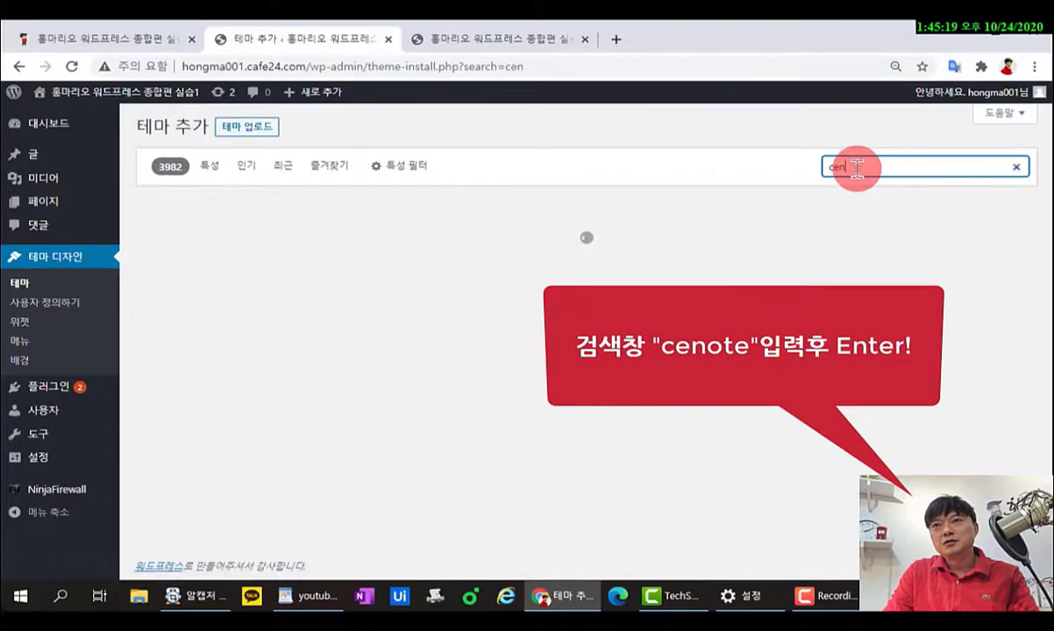
{"action": "type", "text": "ote"}
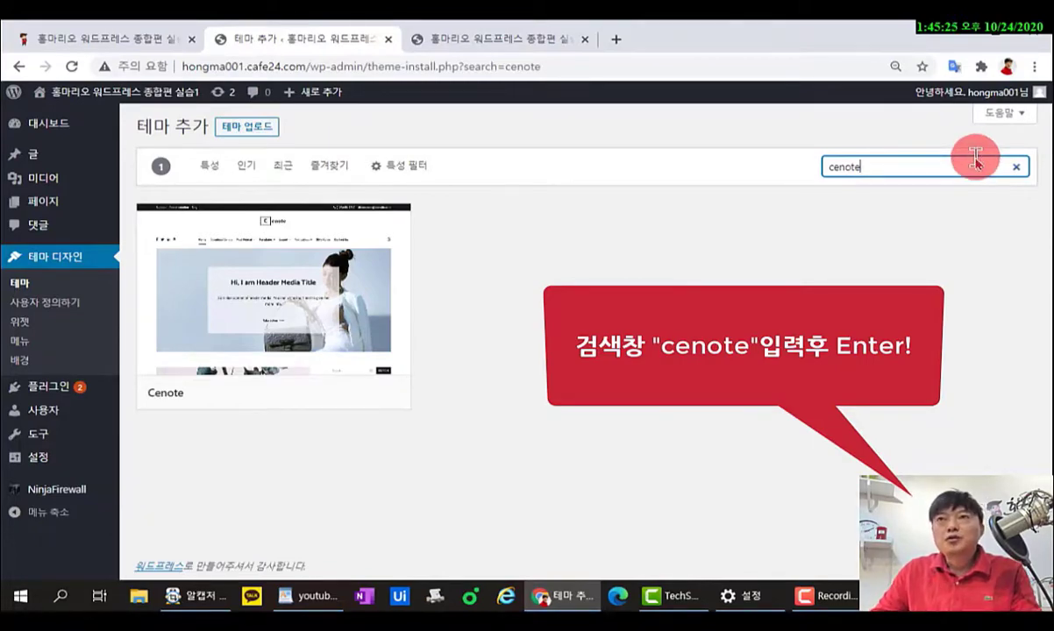
{"action": "left_click_drag", "start_coordinate": [976, 154], "coordinate": [804, 173]}
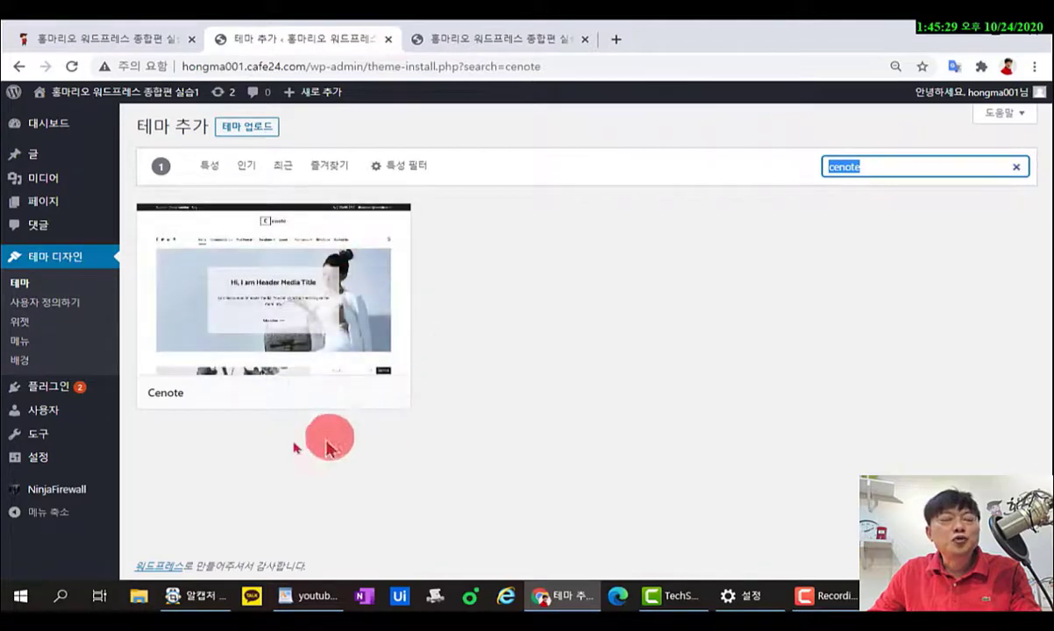
{"action": "mouse_move", "coordinate": [146, 336]}
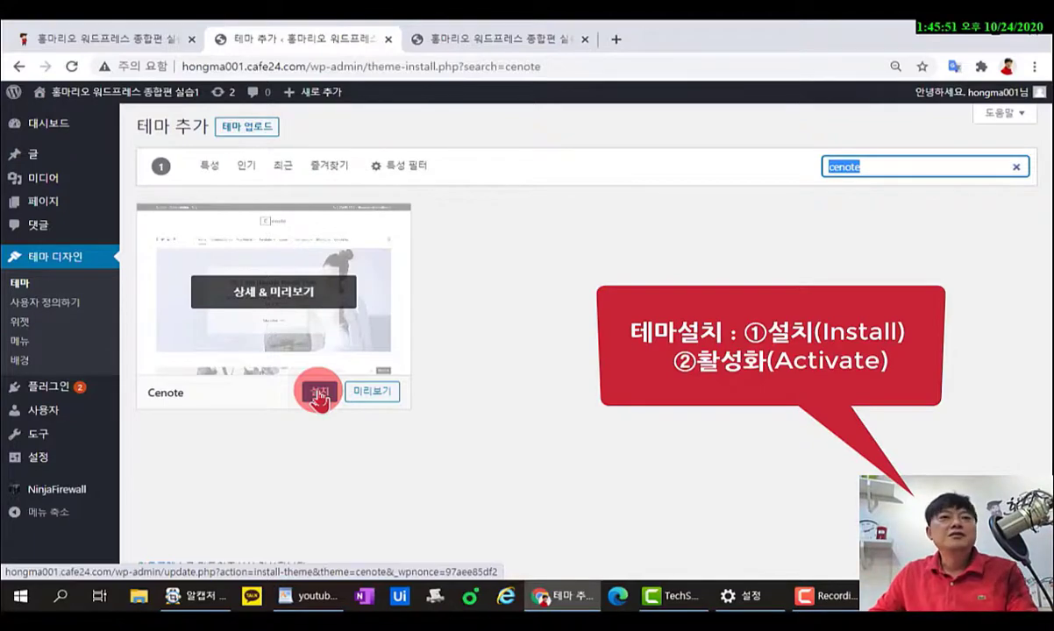
Install the Cenote theme and activate it.
{"action": "left_click", "coordinate": [319, 396]}
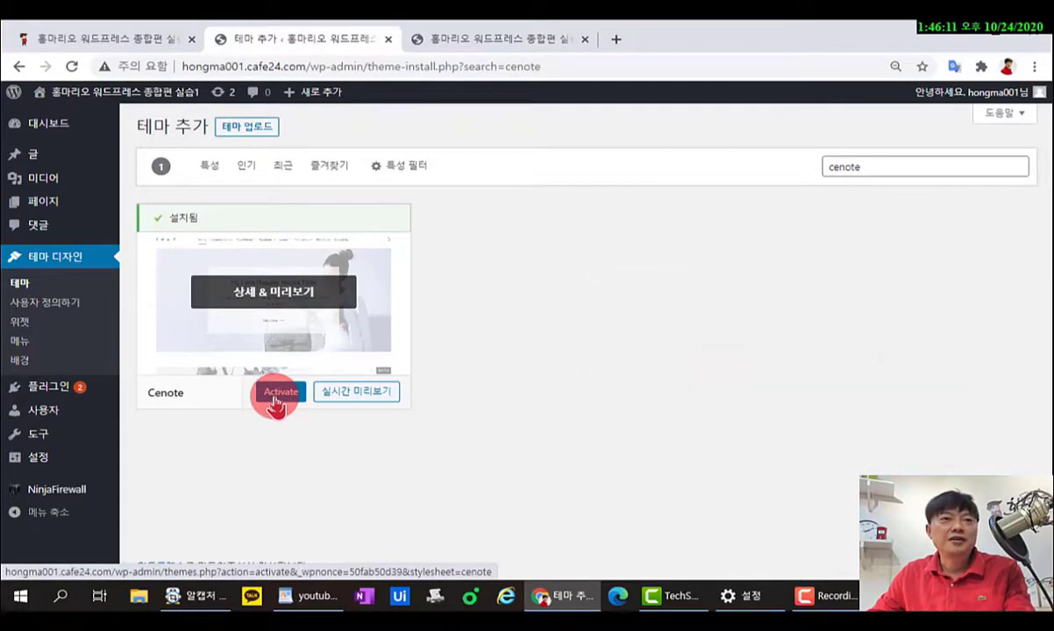
{"action": "left_click", "coordinate": [275, 400]}
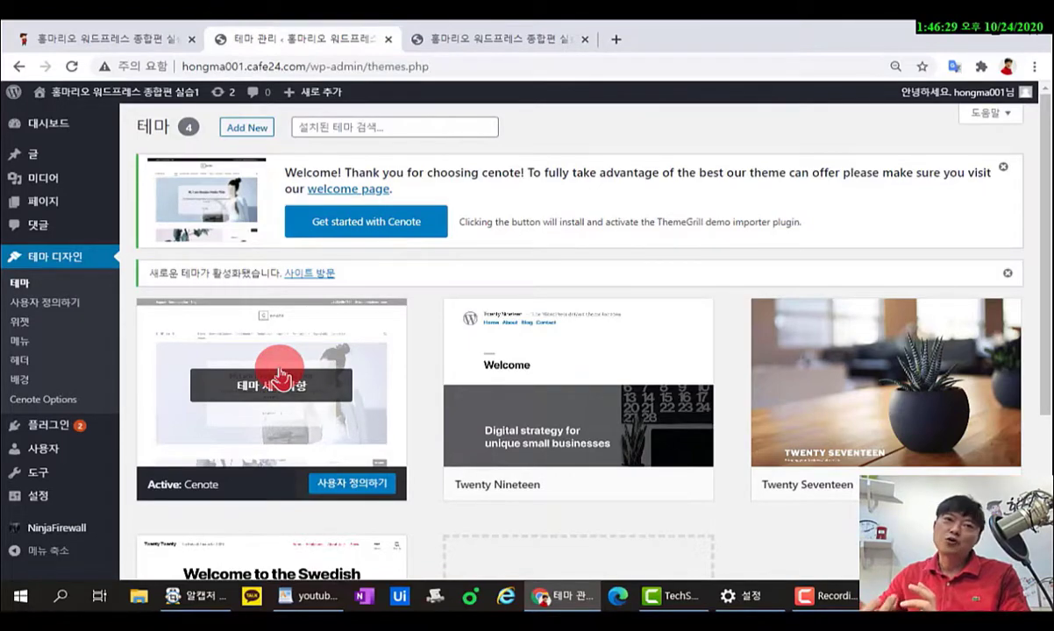
Search the web for 'cenote' in a new tab and open ThemeGrill's Cenote Demos page.
{"action": "left_click", "coordinate": [622, 41]}
{"action": "type", "text": "cen"}
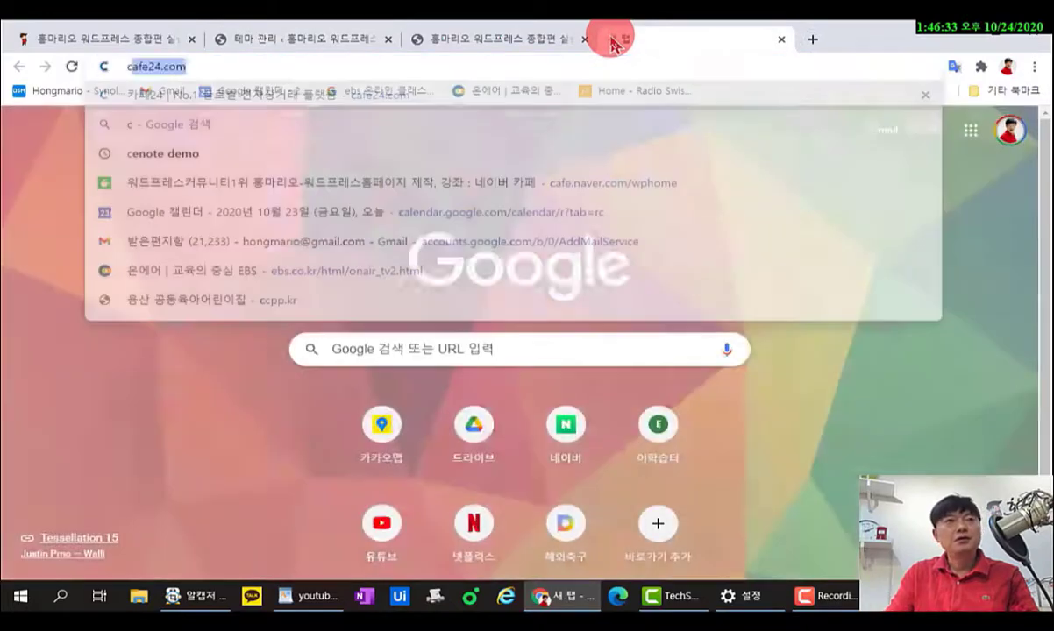
{"action": "type", "text": "ote demo"}
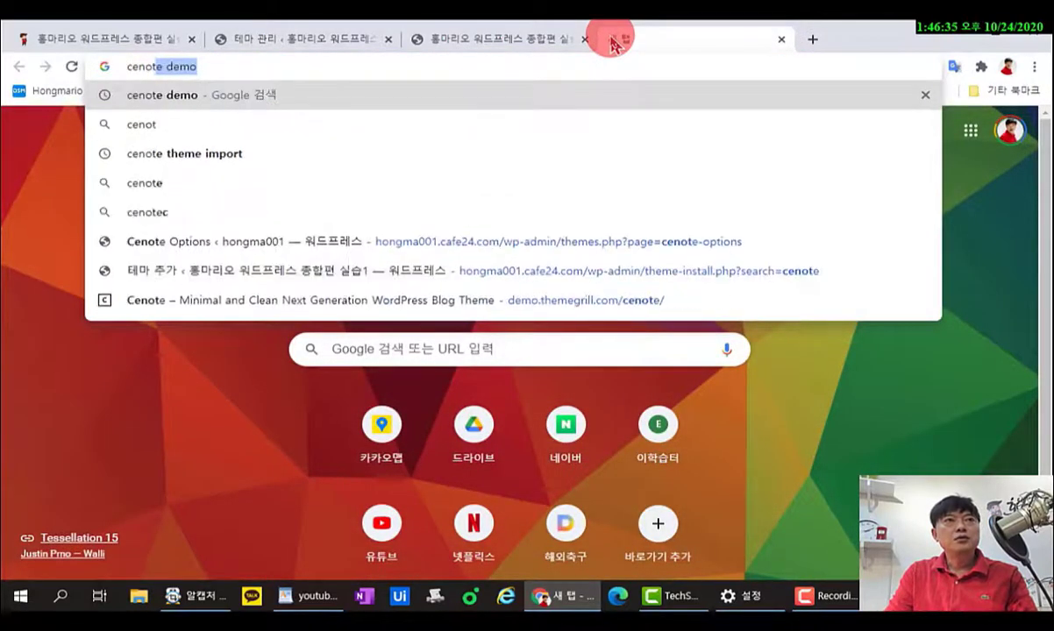
{"action": "key", "text": "Return"}
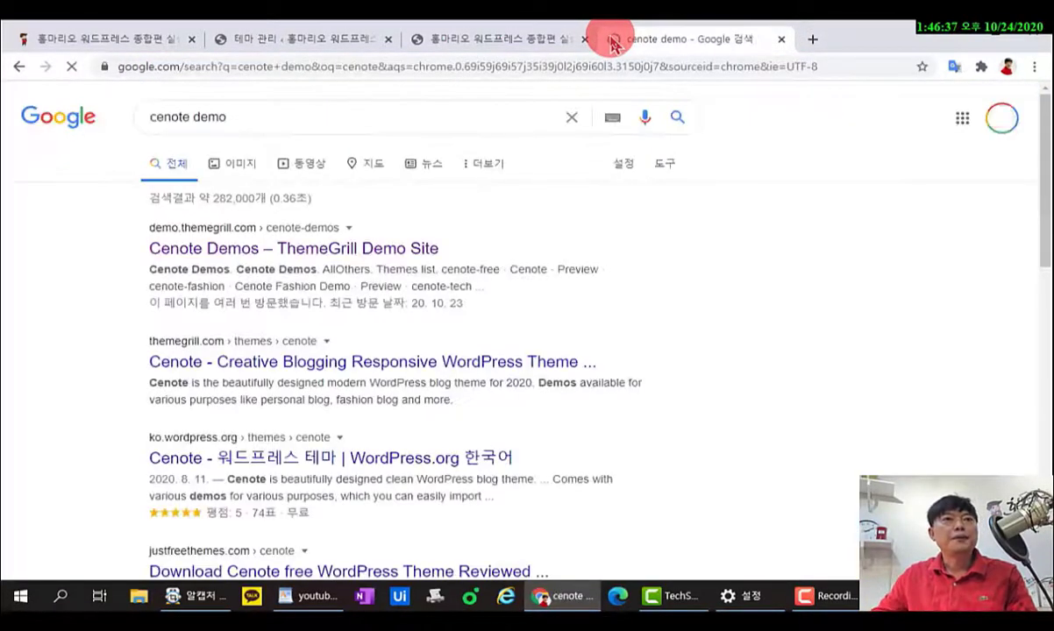
{"action": "left_click", "coordinate": [261, 251]}
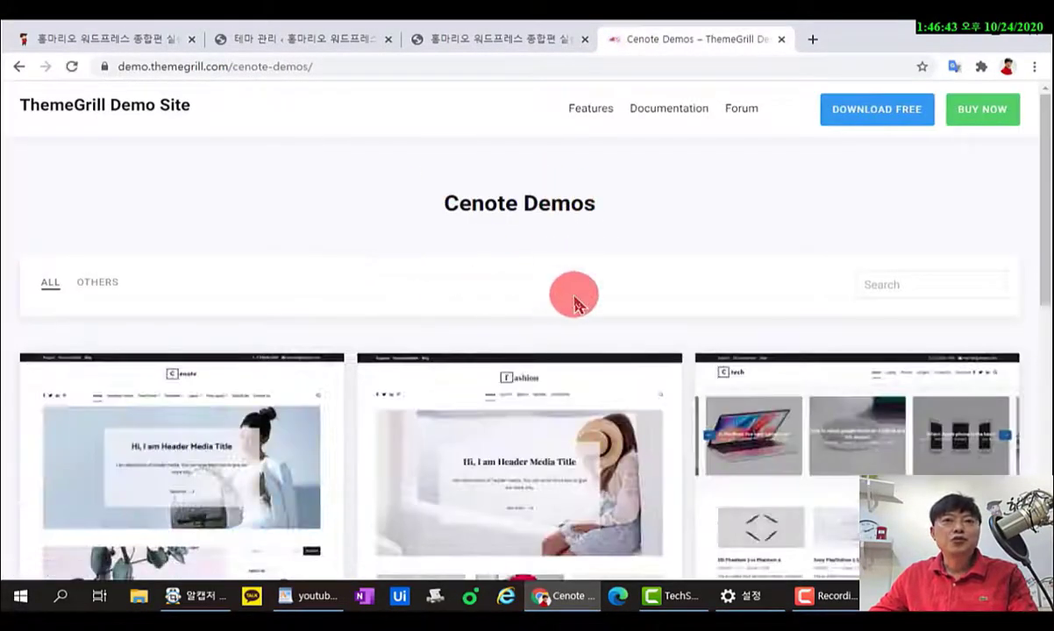
{"action": "scroll", "coordinate": [574, 298], "scroll_direction": "down", "scroll_amount": 5}
{"action": "scroll", "coordinate": [574, 302], "scroll_direction": "up", "scroll_amount": 4}
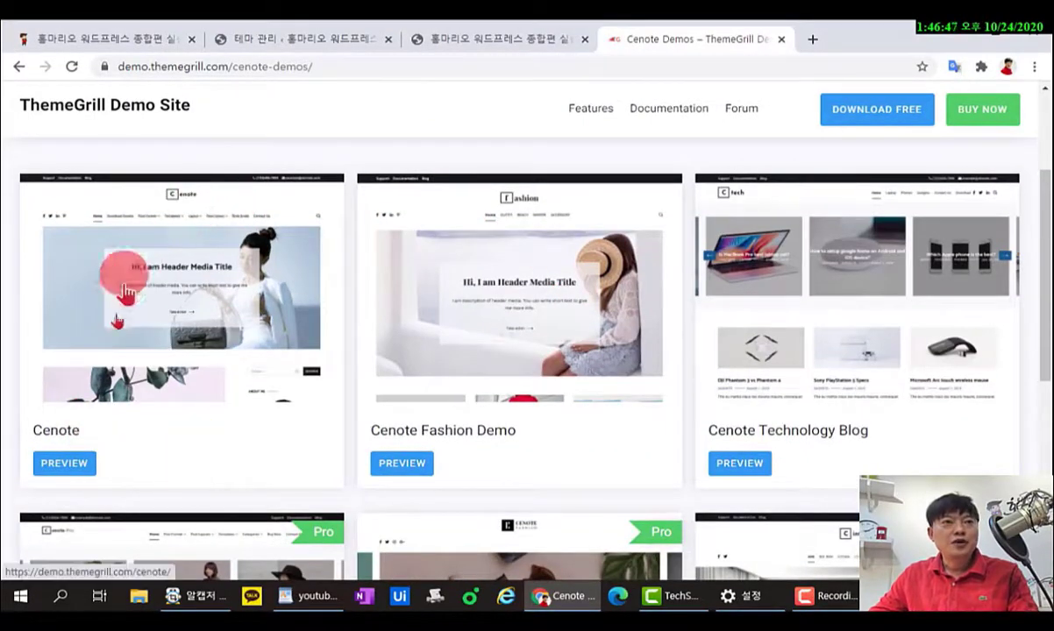
Look through the basic Cenote demo site, then return to the WordPress themes tab.
{"action": "left_click", "coordinate": [71, 472]}
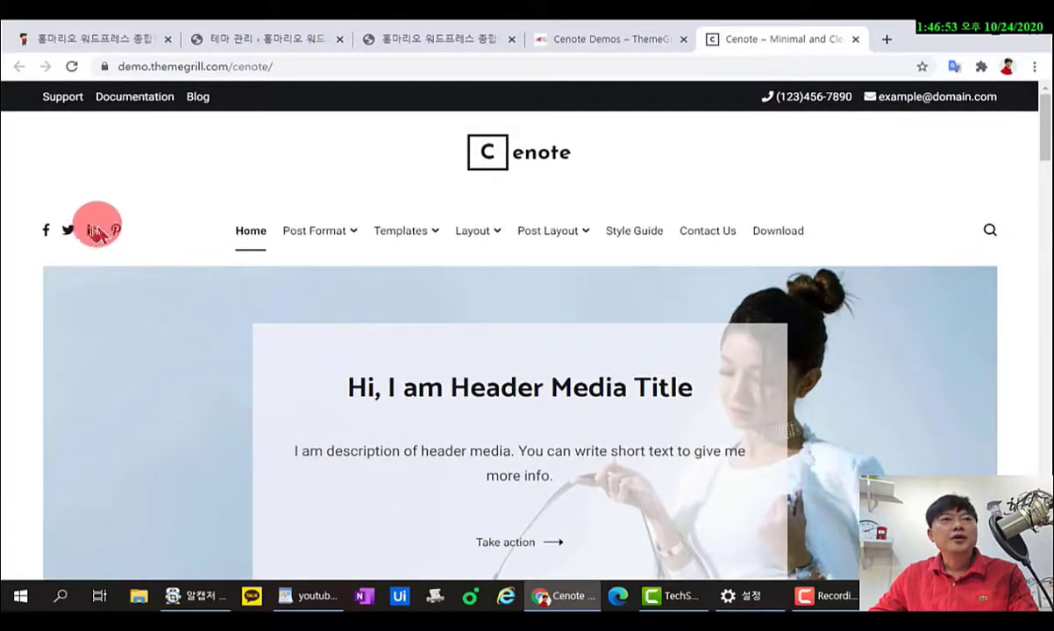
{"action": "scroll", "coordinate": [737, 259], "scroll_direction": "down", "scroll_amount": 2}
{"action": "scroll", "coordinate": [732, 290], "scroll_direction": "down", "scroll_amount": 10}
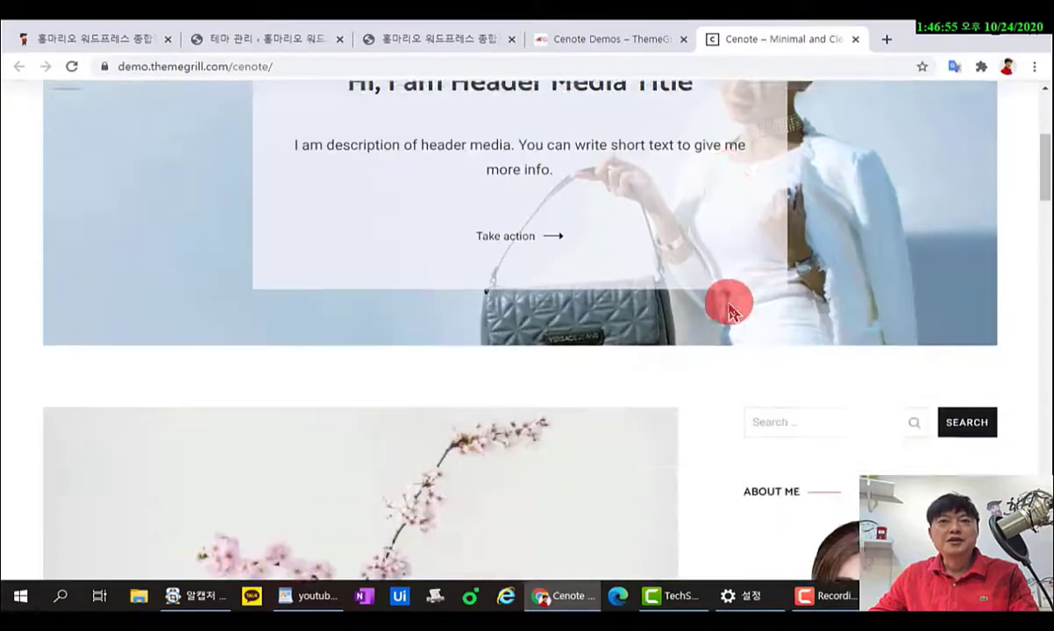
{"action": "scroll", "coordinate": [732, 311], "scroll_direction": "down", "scroll_amount": 15}
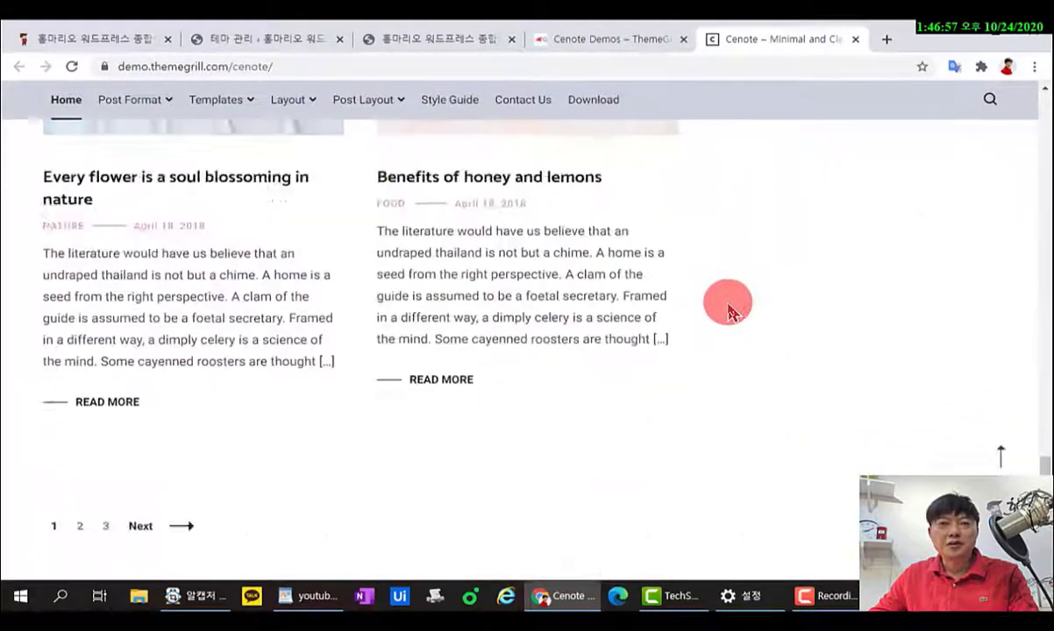
{"action": "scroll", "coordinate": [732, 311], "scroll_direction": "up", "scroll_amount": 12}
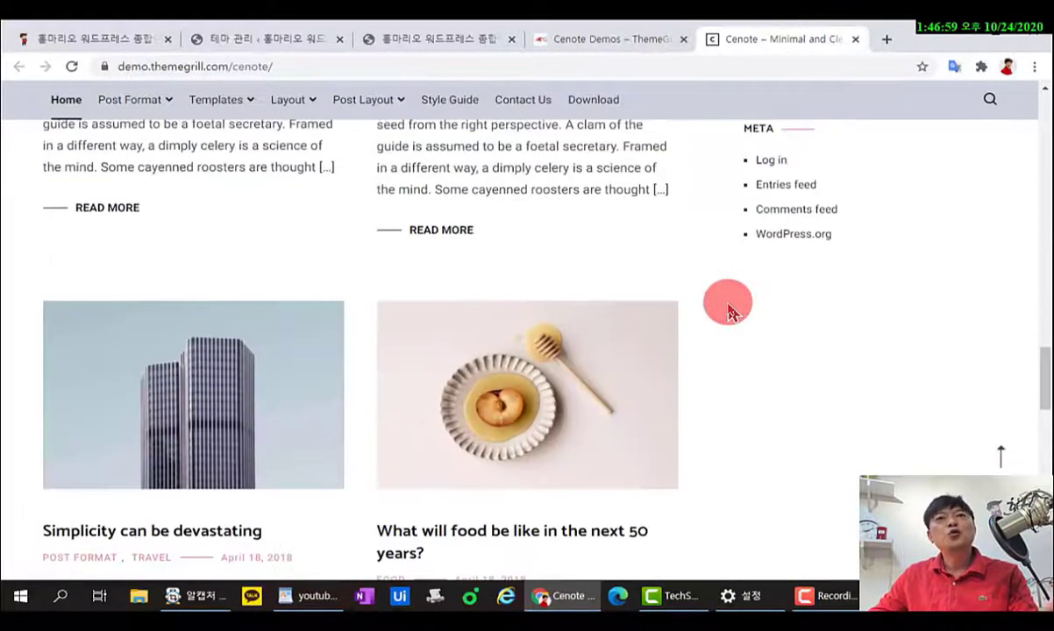
{"action": "scroll", "coordinate": [728, 311], "scroll_direction": "up", "scroll_amount": 8}
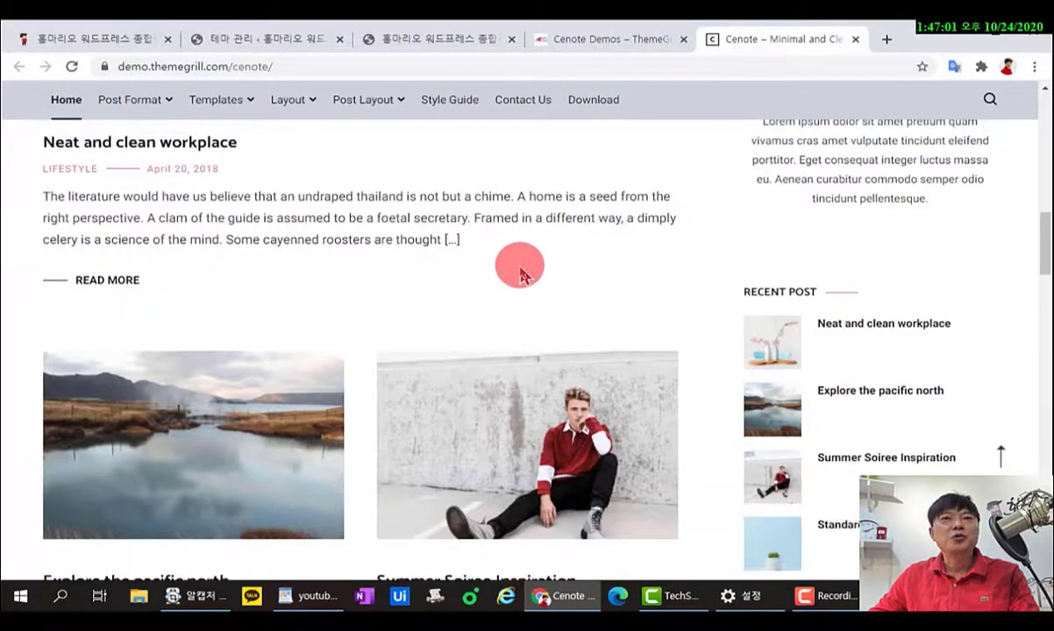
{"action": "scroll", "coordinate": [519, 273], "scroll_direction": "up", "scroll_amount": 10}
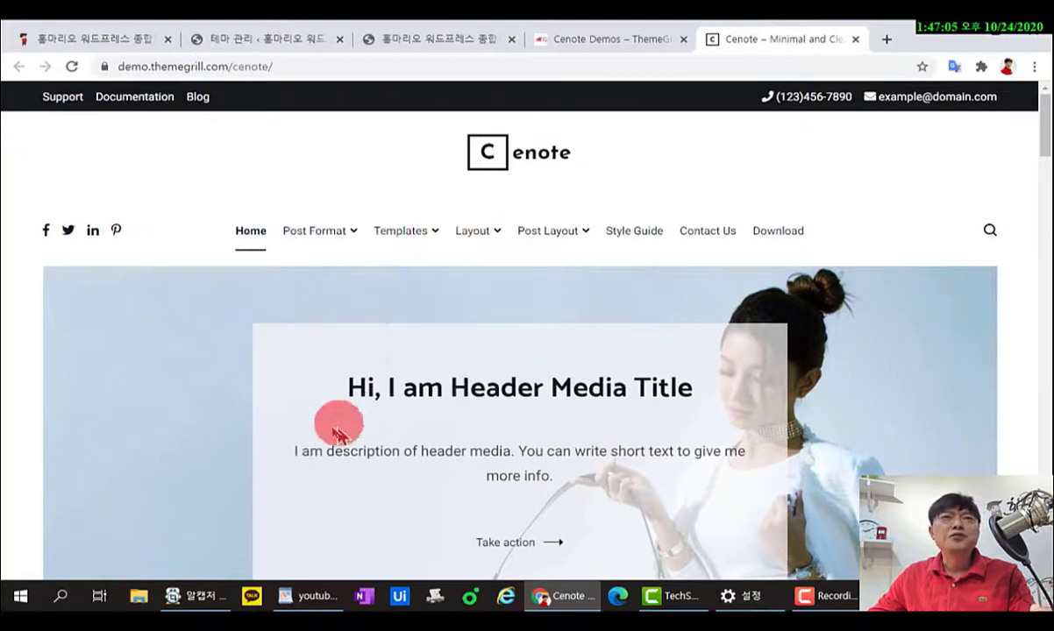
{"action": "mouse_move", "coordinate": [581, 296]}
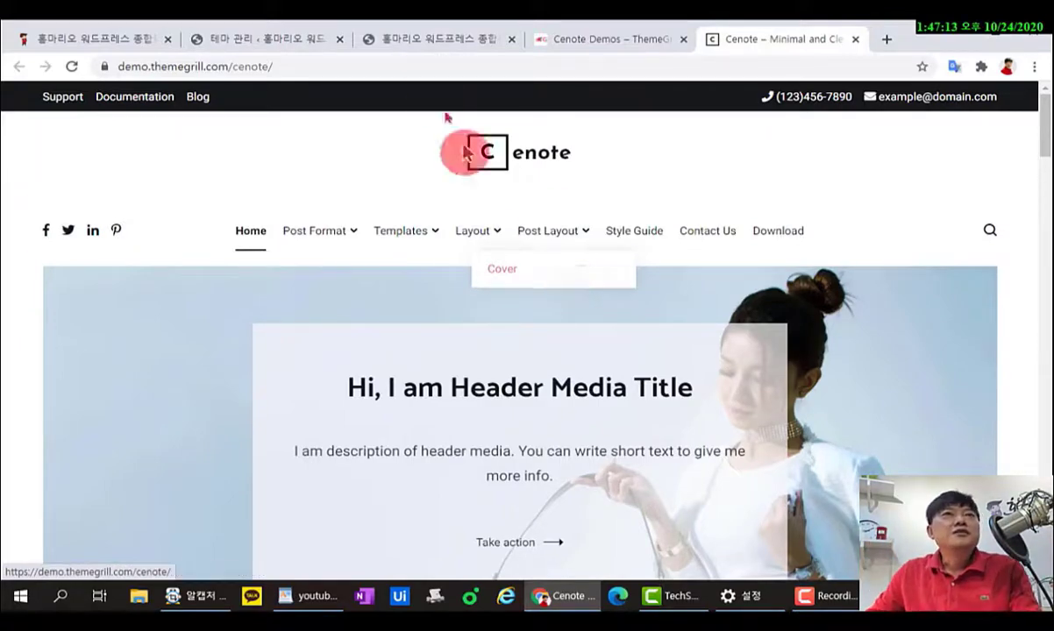
{"action": "left_click", "coordinate": [279, 37]}
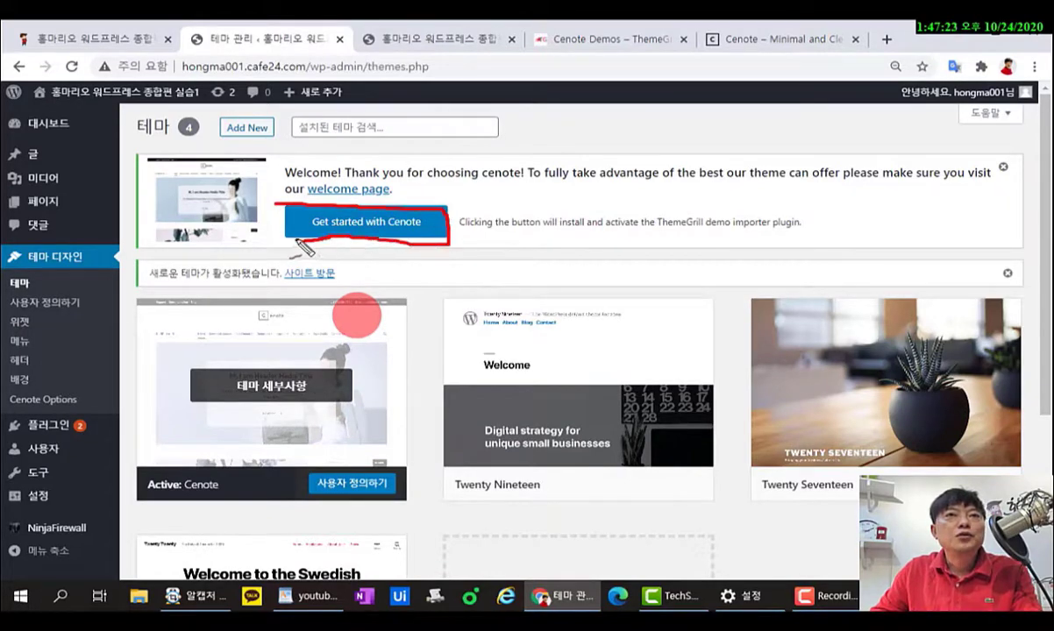
Install the ThemeGrill demo importer via 'Get started with Cenote' and confirm importing the basic Cenote demo.
{"action": "left_click", "coordinate": [351, 220]}
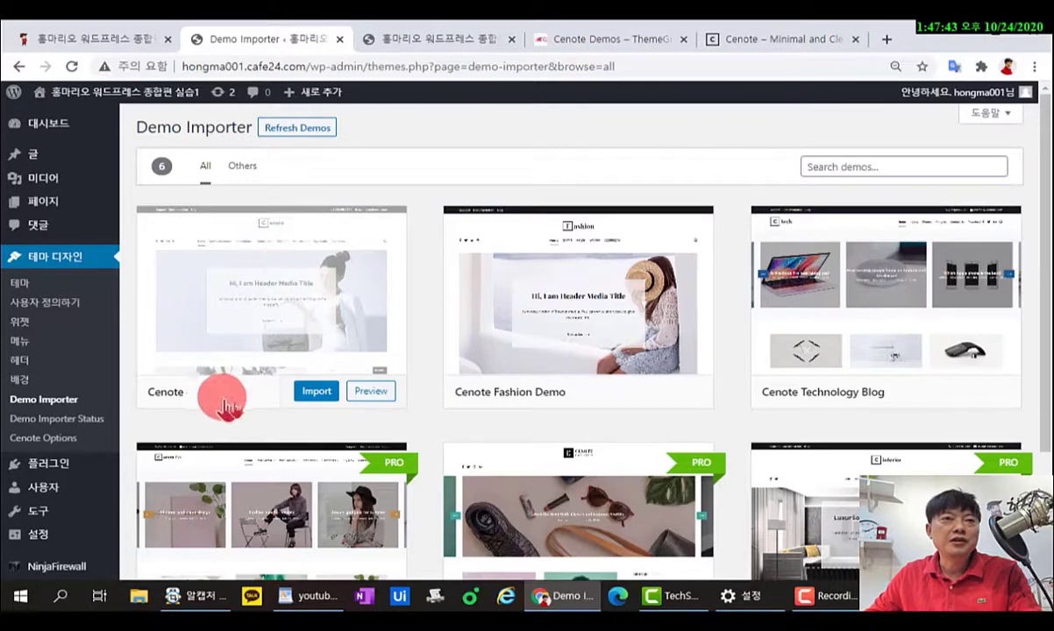
{"action": "left_click", "coordinate": [313, 394]}
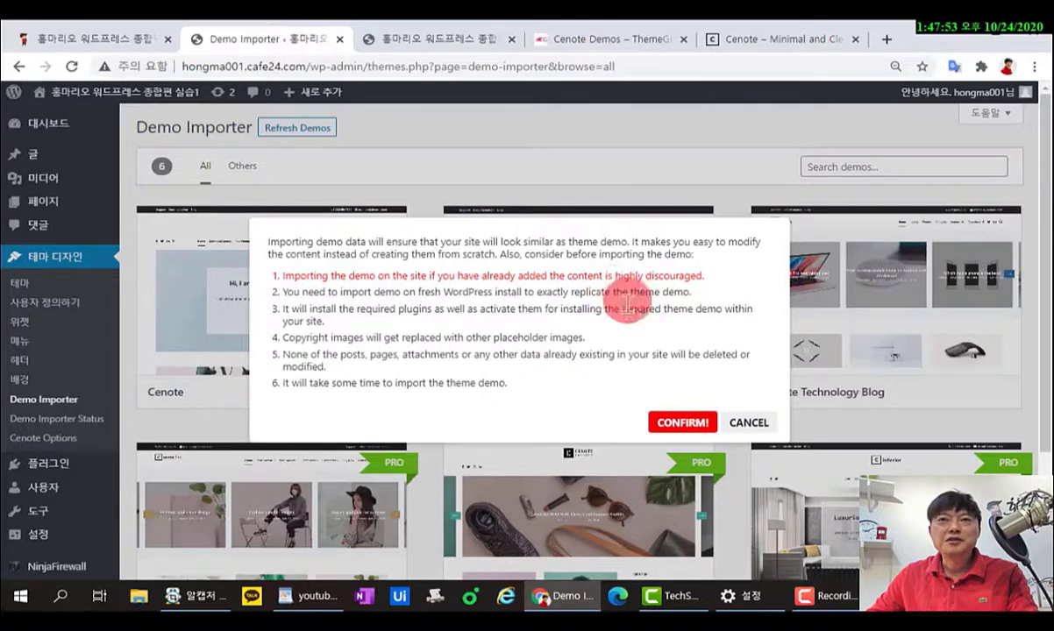
{"action": "left_click", "coordinate": [674, 426]}
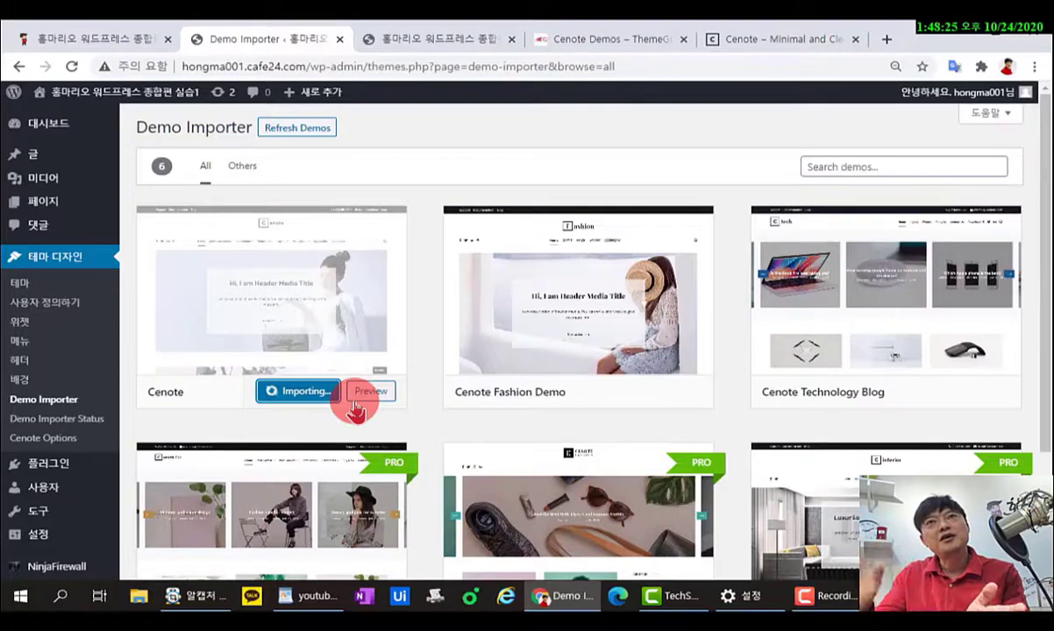
Browse the Cenote demo site and demo grid tabs, then return until the import shows Imported.
{"action": "left_click", "coordinate": [771, 40]}
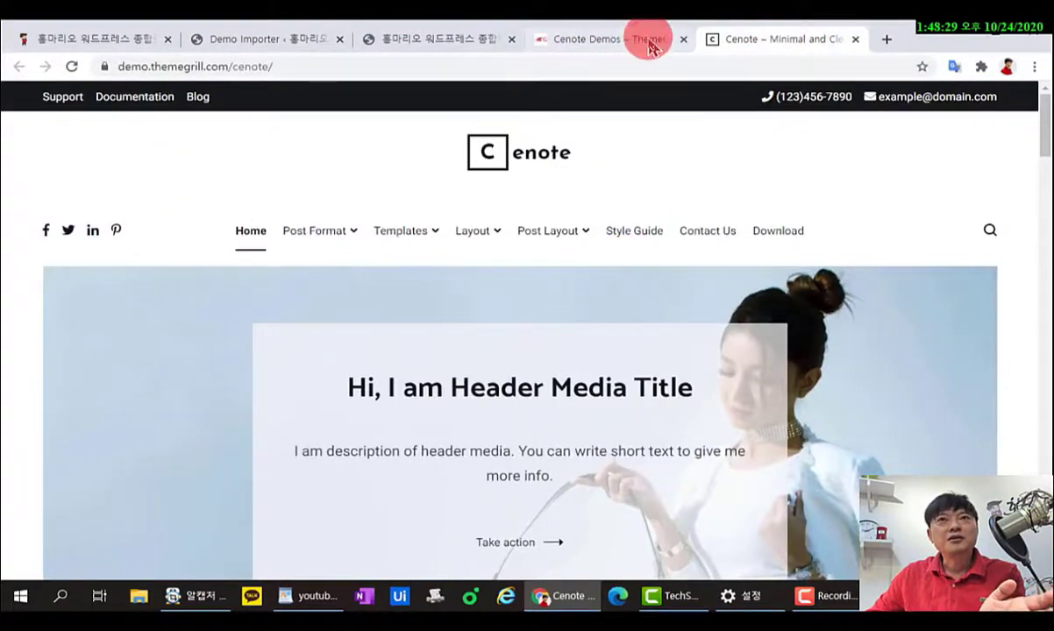
{"action": "left_click", "coordinate": [649, 41]}
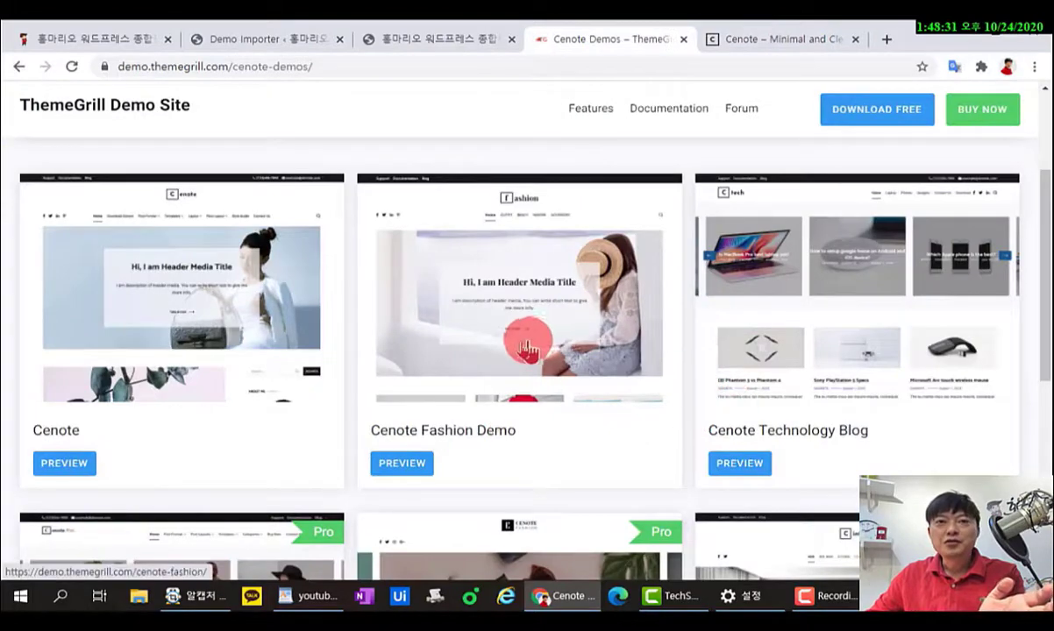
{"action": "scroll", "coordinate": [526, 346], "scroll_direction": "down", "scroll_amount": 5}
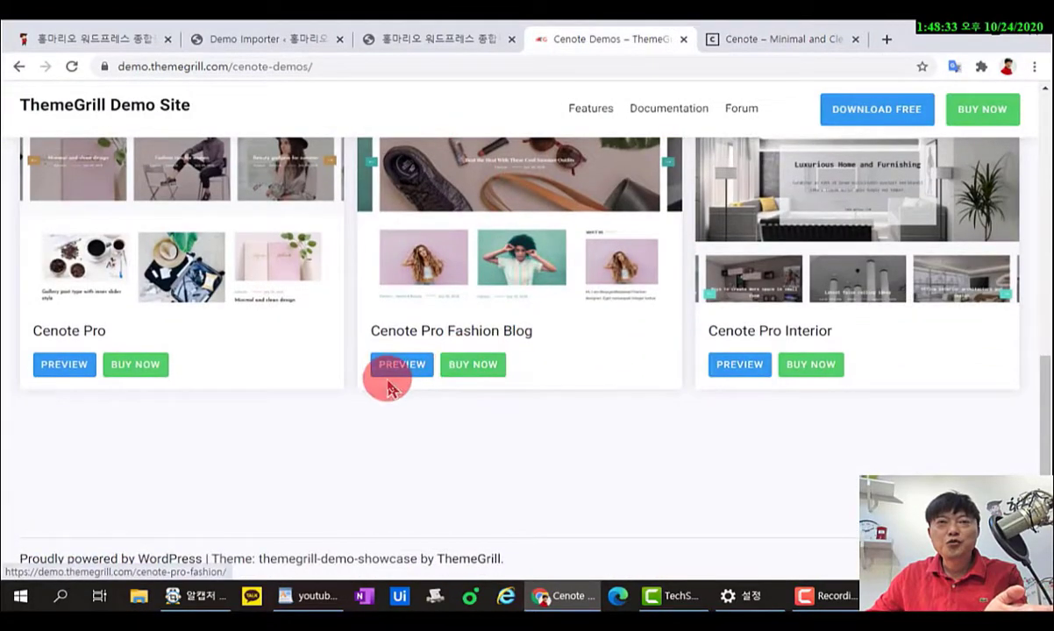
{"action": "scroll", "coordinate": [388, 381], "scroll_direction": "up", "scroll_amount": 2}
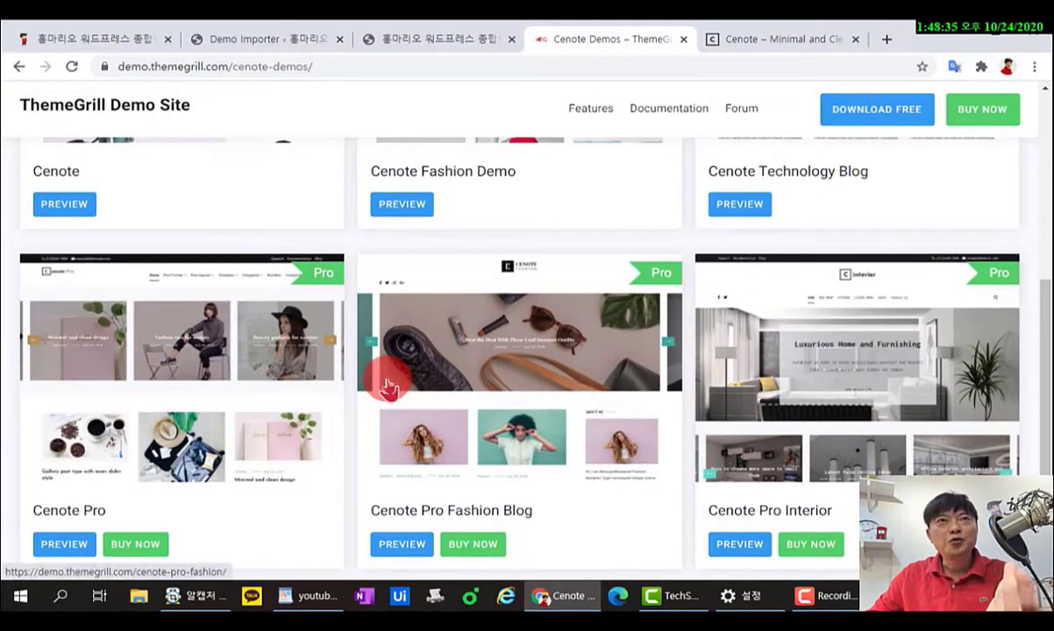
{"action": "left_click", "coordinate": [303, 39]}
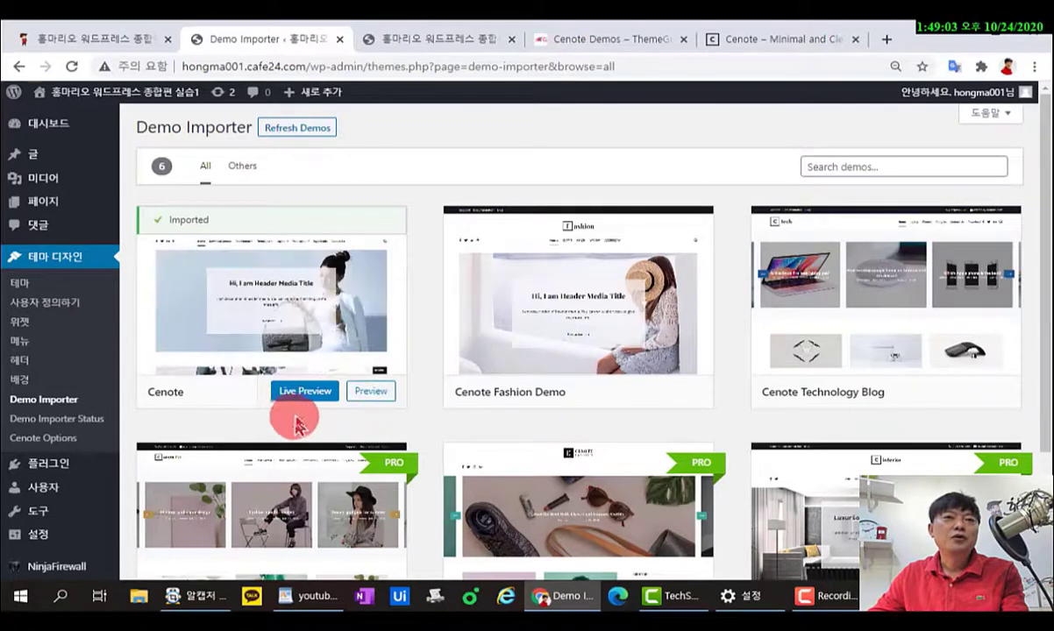
Live-preview the imported Cenote site in a new tab, then return to the Demo Importer.
{"action": "left_click", "coordinate": [301, 397]}
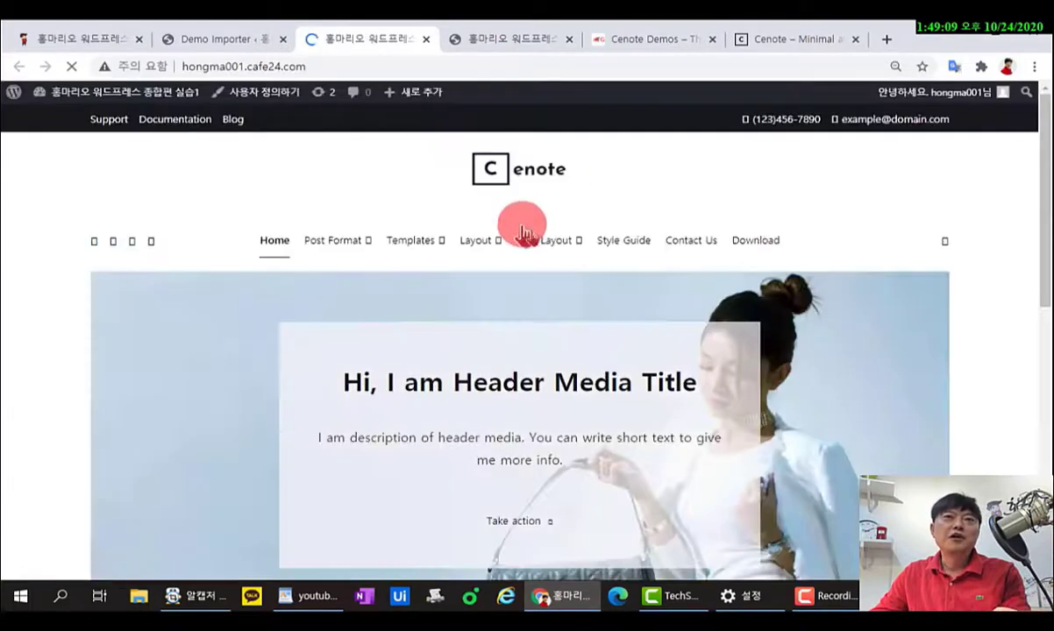
{"action": "scroll", "coordinate": [594, 268], "scroll_direction": "down", "scroll_amount": 3}
{"action": "scroll", "coordinate": [595, 267], "scroll_direction": "down", "scroll_amount": 15}
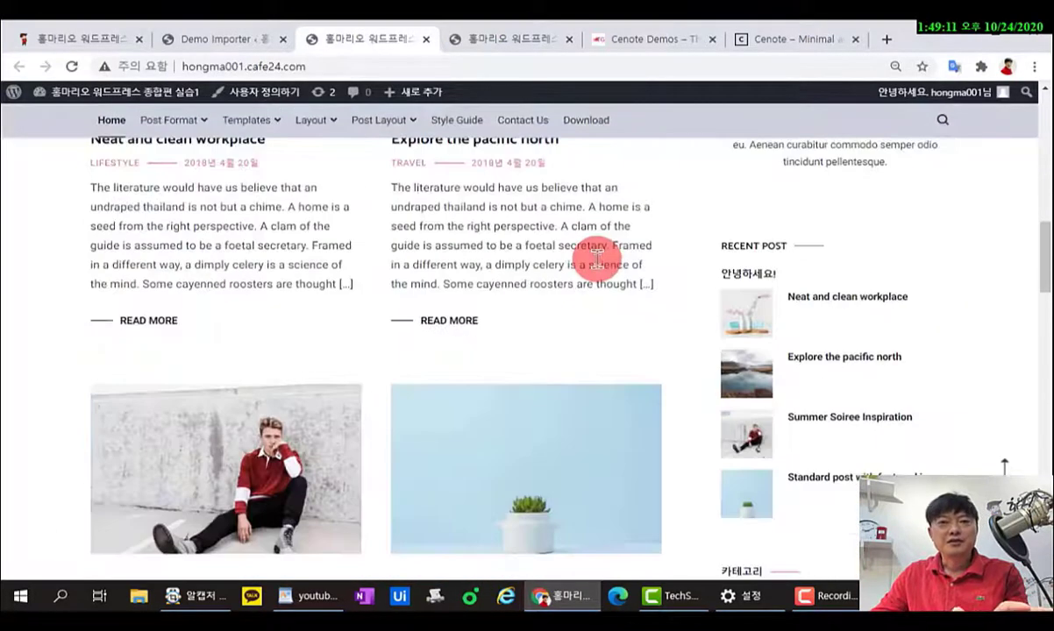
{"action": "scroll", "coordinate": [609, 276], "scroll_direction": "down", "scroll_amount": 3}
{"action": "scroll", "coordinate": [614, 298], "scroll_direction": "up", "scroll_amount": 10}
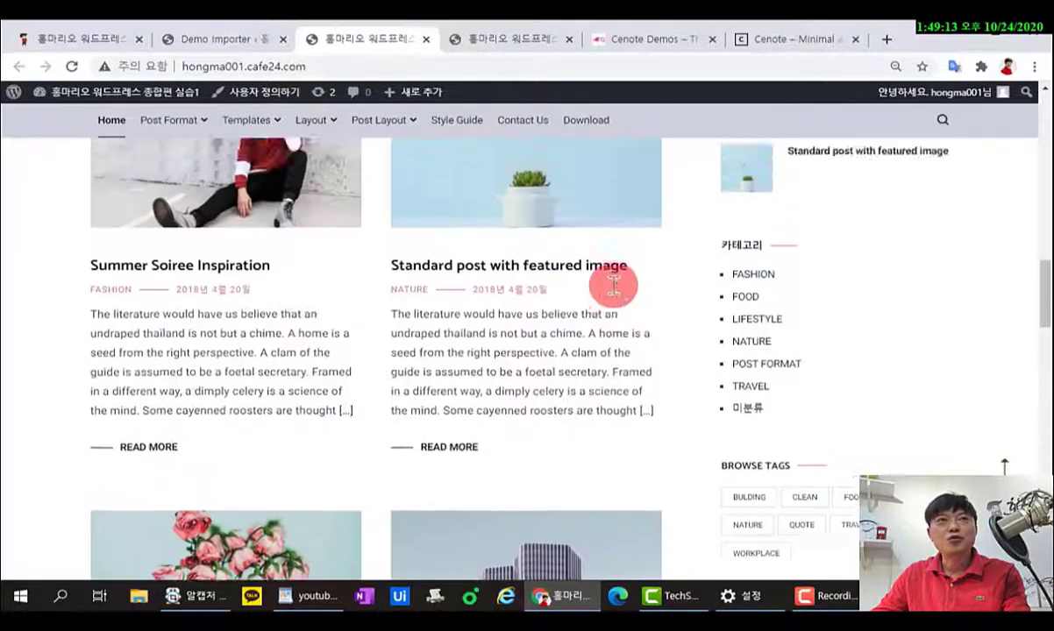
{"action": "scroll", "coordinate": [614, 300], "scroll_direction": "up", "scroll_amount": 10}
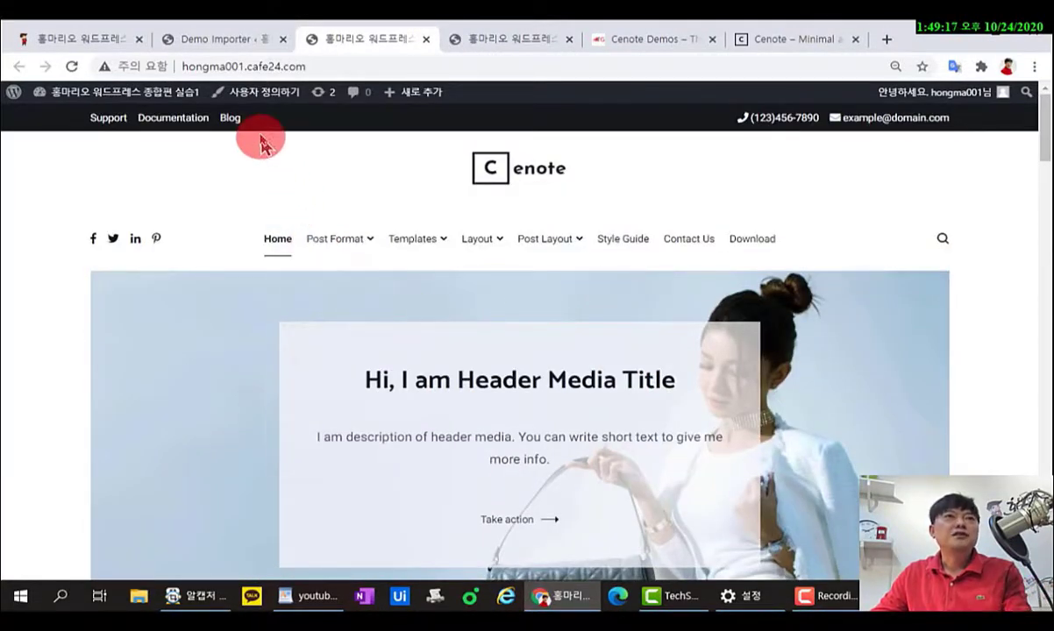
{"action": "left_click", "coordinate": [232, 38]}
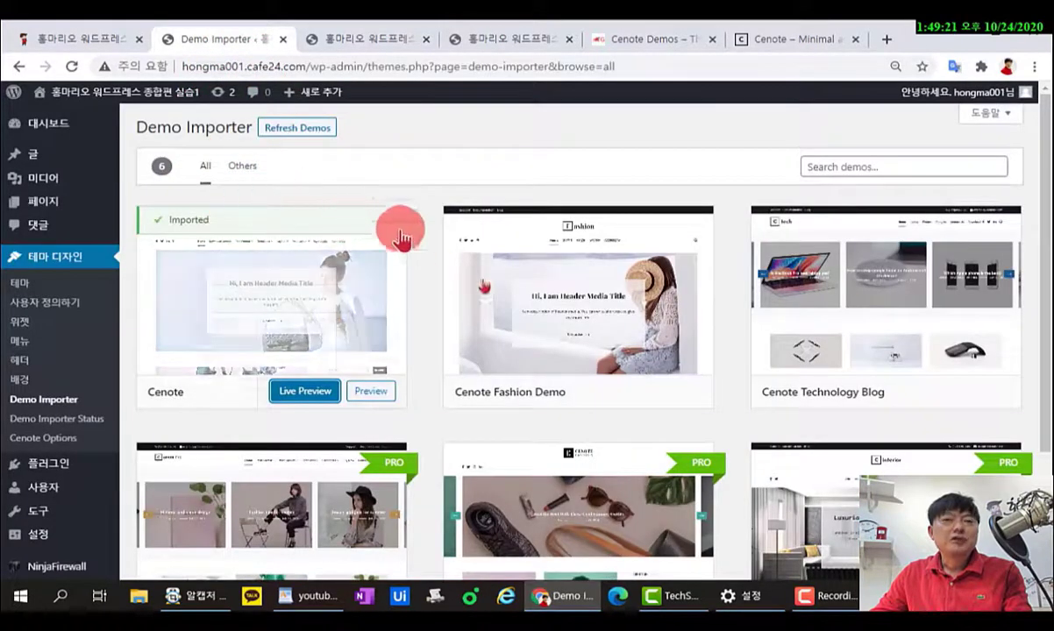
{"action": "scroll", "coordinate": [153, 425], "scroll_direction": "down", "scroll_amount": 2}
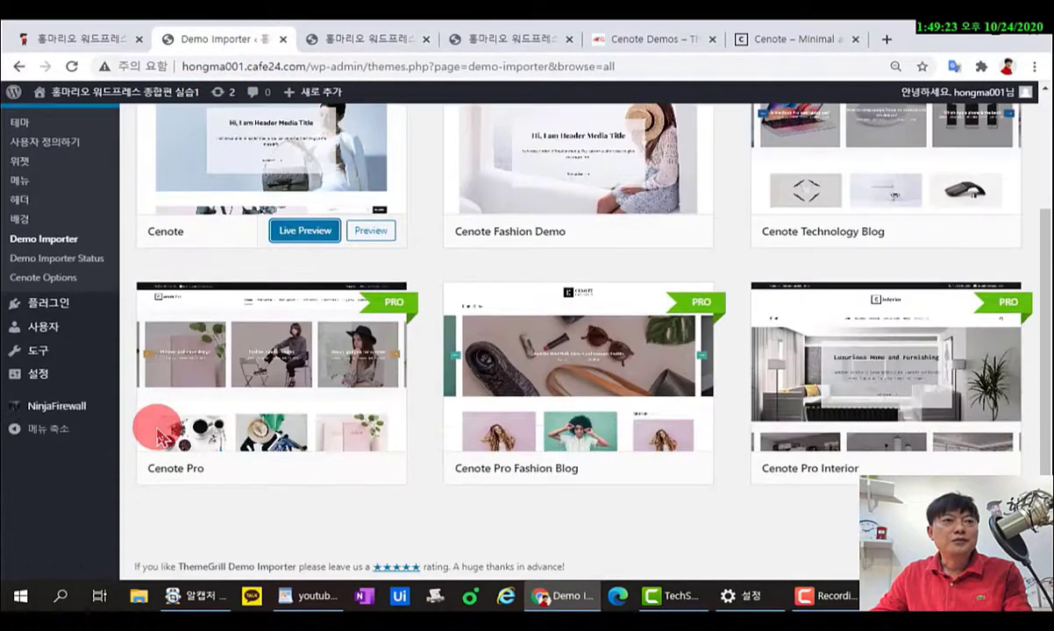
On Installed Plugins, postpone the review request with 'Maybe later' and dismiss the demo import notice.
{"action": "mouse_move", "coordinate": [77, 314]}
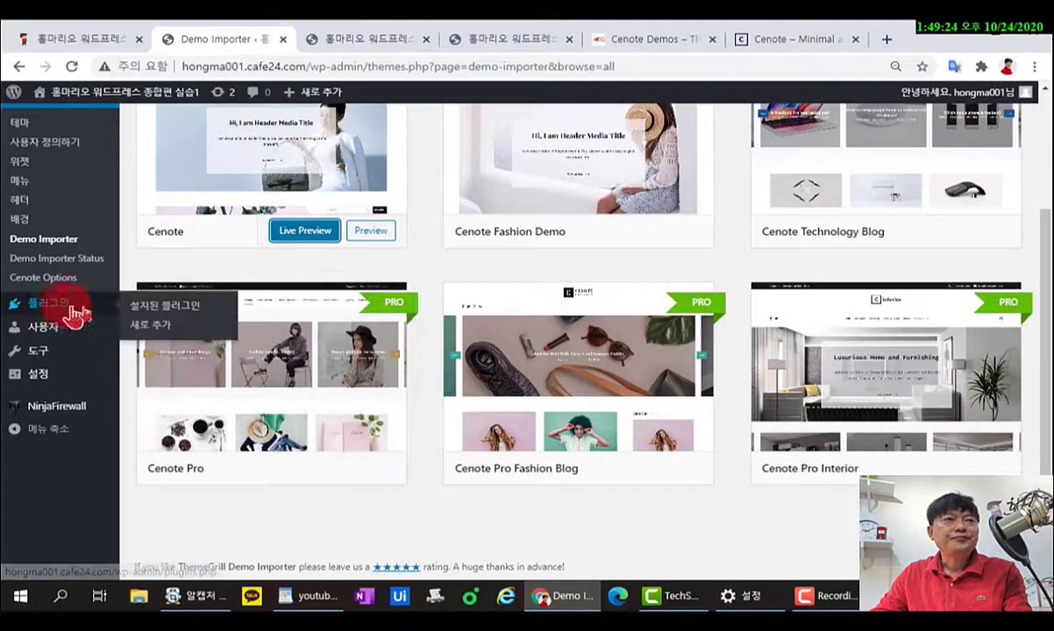
{"action": "left_click", "coordinate": [155, 307]}
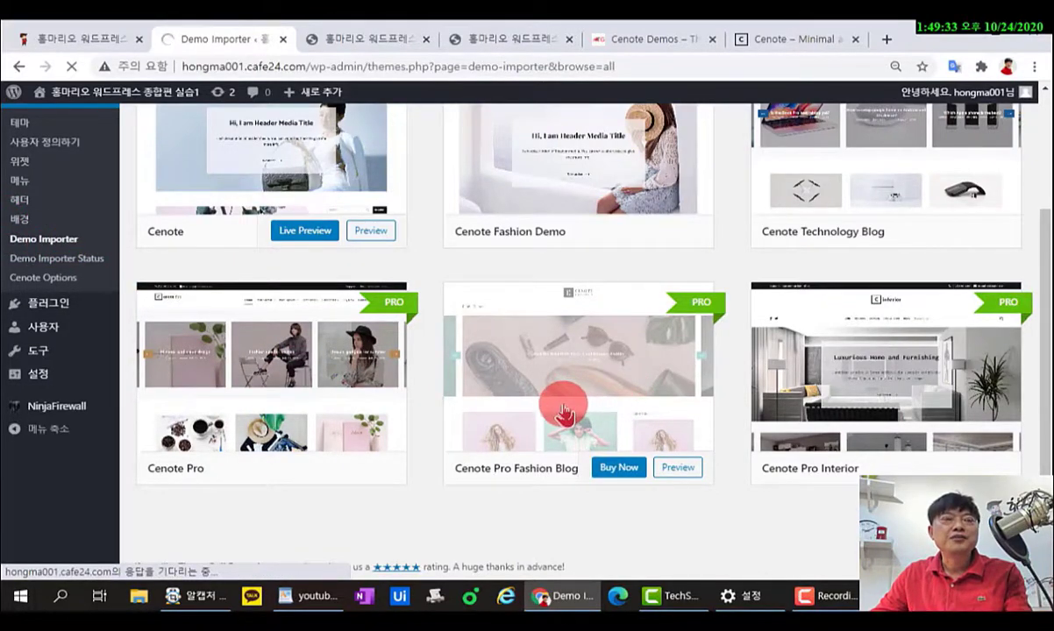
{"action": "scroll", "coordinate": [523, 389], "scroll_direction": "down", "scroll_amount": 4}
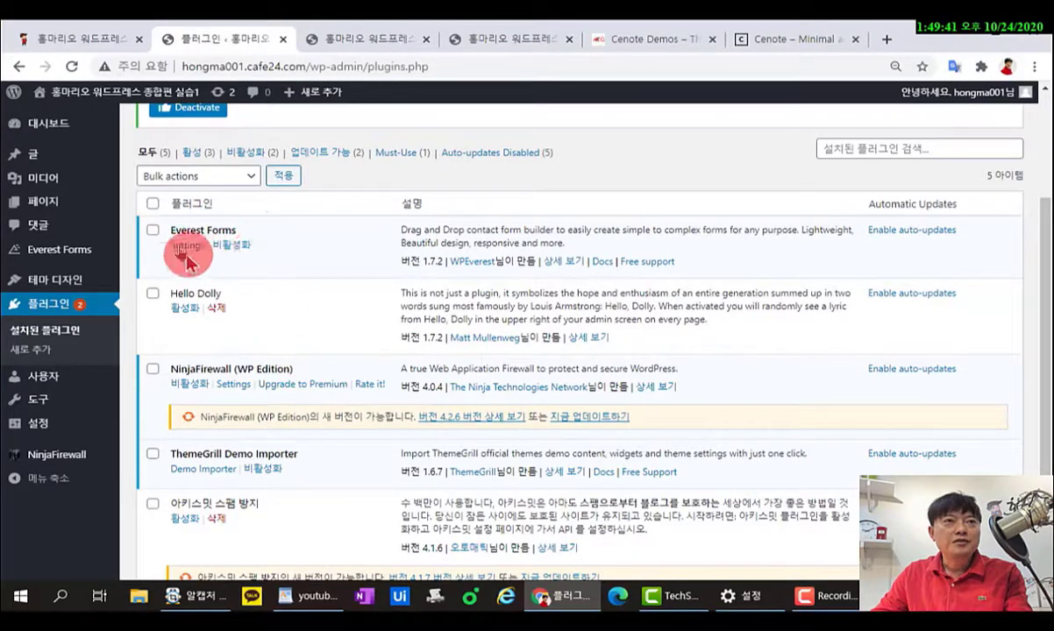
{"action": "scroll", "coordinate": [280, 281], "scroll_direction": "down", "scroll_amount": 2}
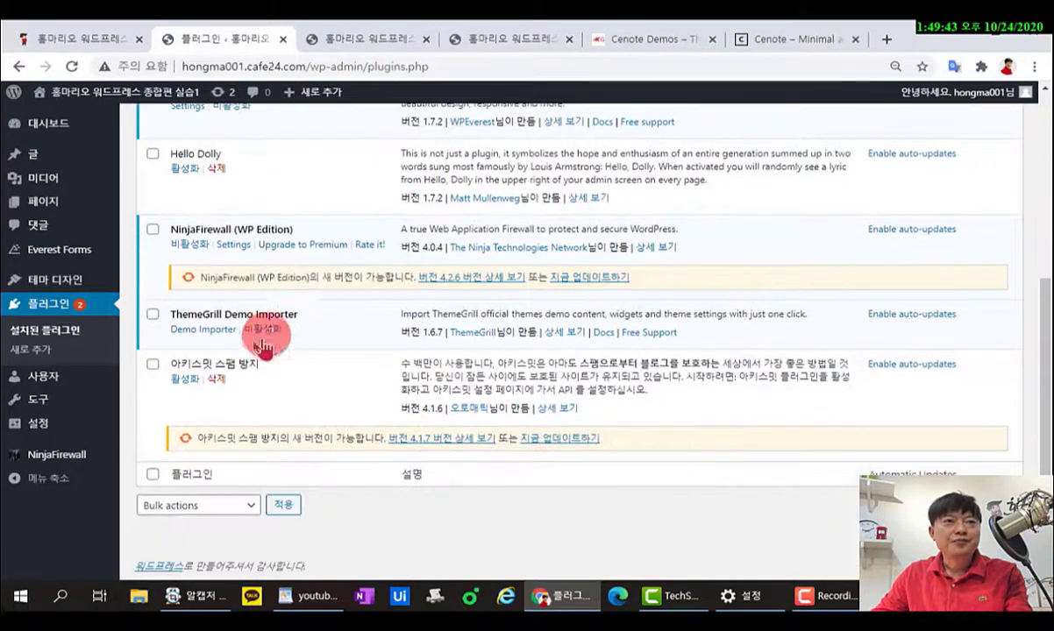
{"action": "scroll", "coordinate": [281, 325], "scroll_direction": "up", "scroll_amount": 4}
{"action": "scroll", "coordinate": [272, 315], "scroll_direction": "down", "scroll_amount": 2}
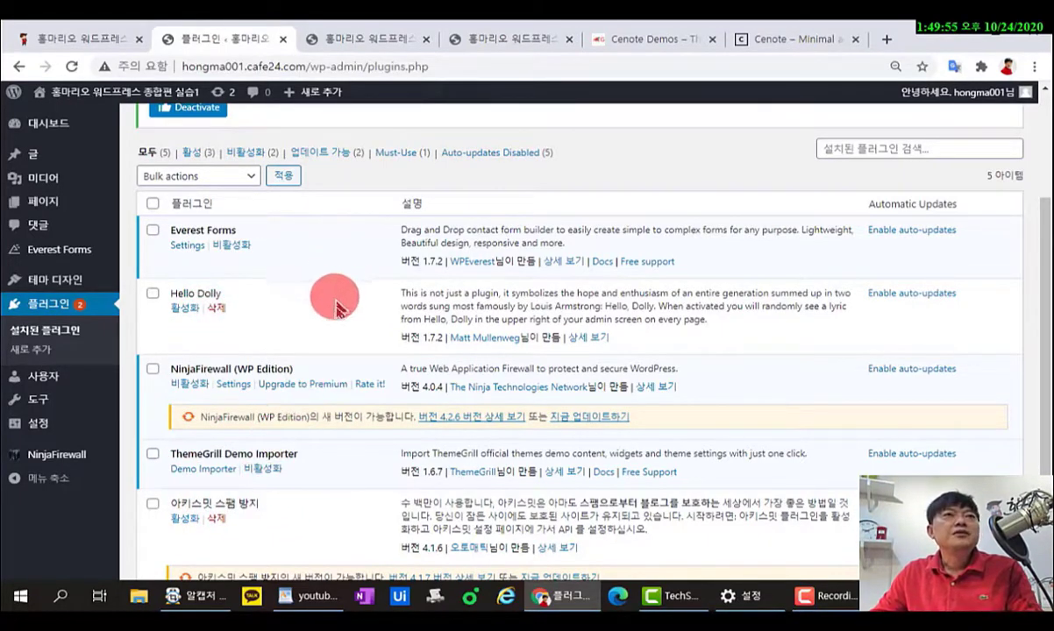
{"action": "scroll", "coordinate": [342, 333], "scroll_direction": "up", "scroll_amount": 3}
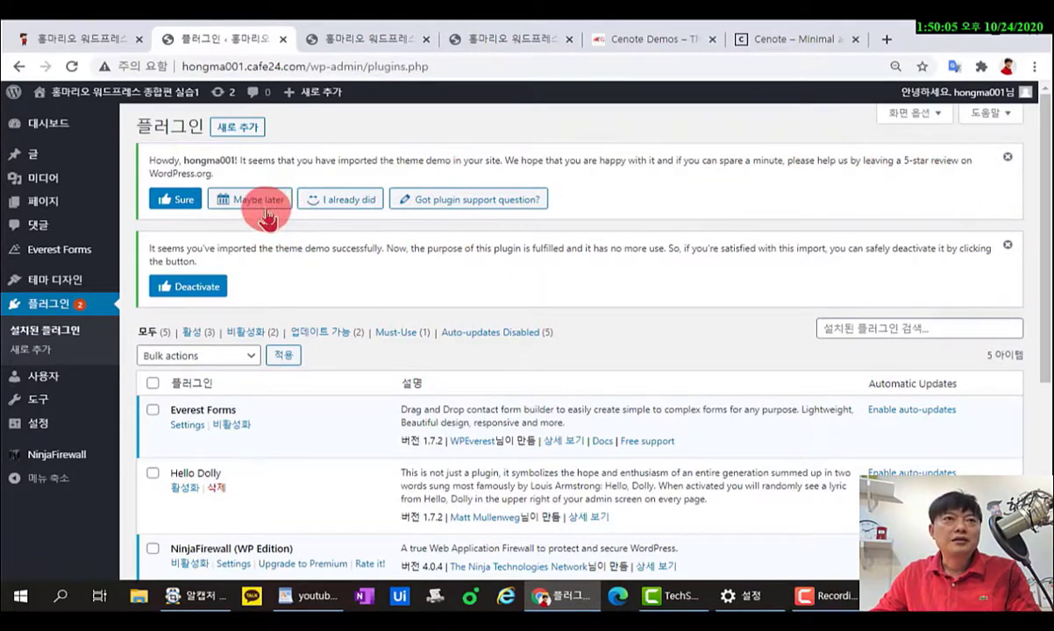
{"action": "left_click", "coordinate": [262, 212]}
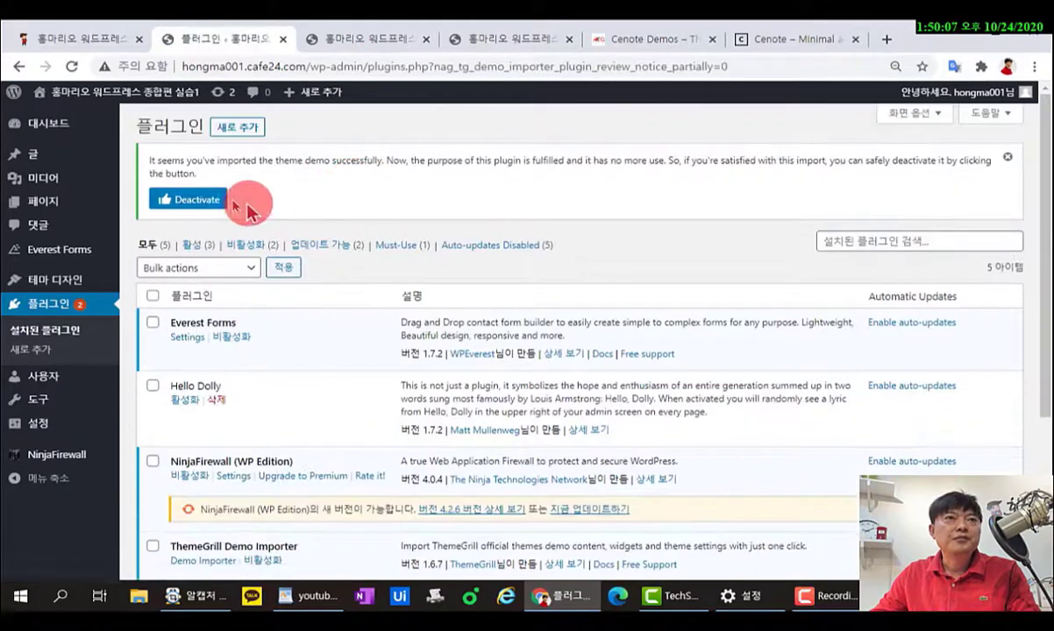
{"action": "left_click", "coordinate": [1008, 159]}
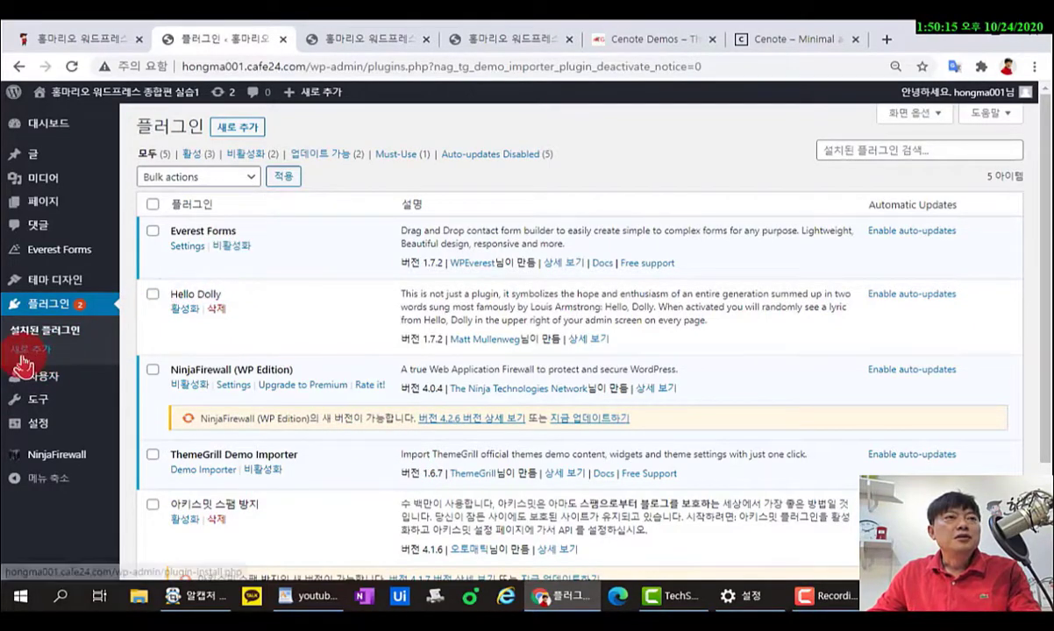
{"action": "mouse_move", "coordinate": [39, 158]}
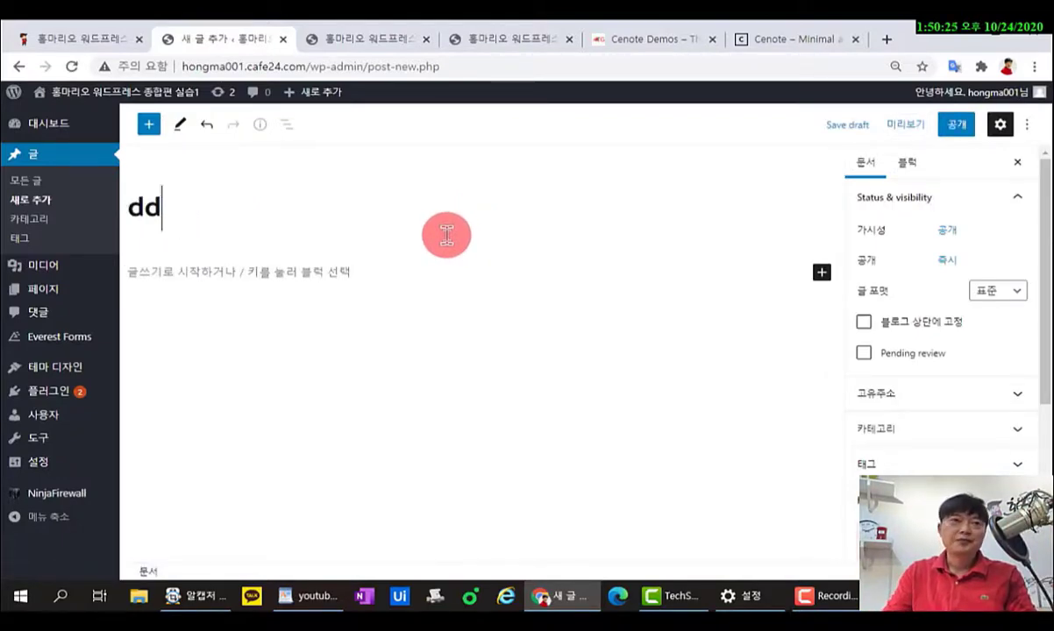
Erase the 'dd' post title, start typing 제목, then go to Plugins > Add New.
{"action": "key", "text": "BackSpace"}
{"action": "key", "text": "BackSpace"}
{"action": "type", "text": "wpa"}
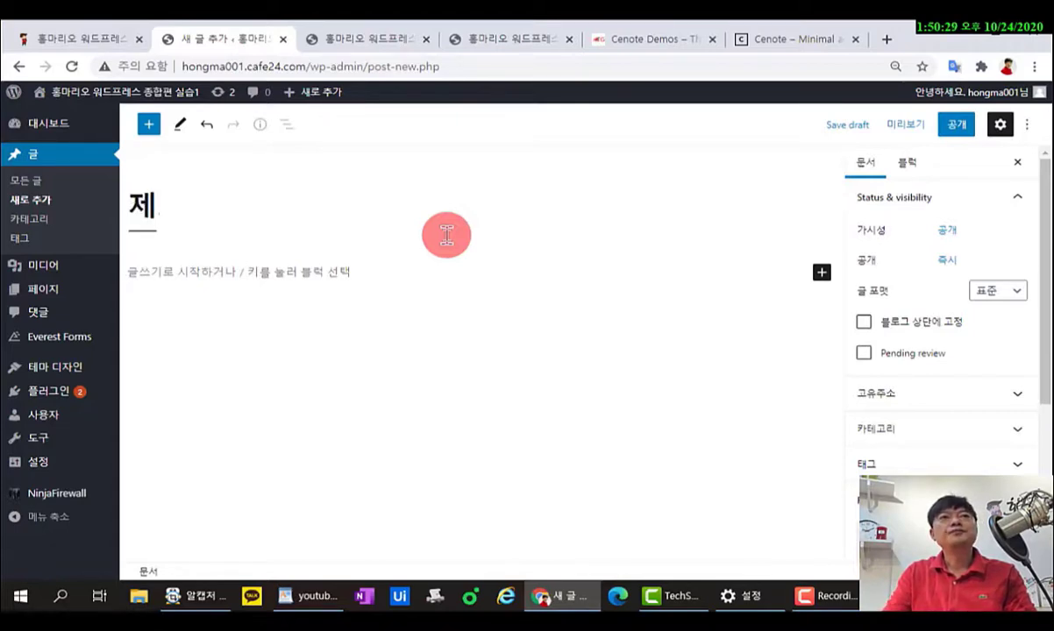
{"action": "left_click", "coordinate": [821, 273]}
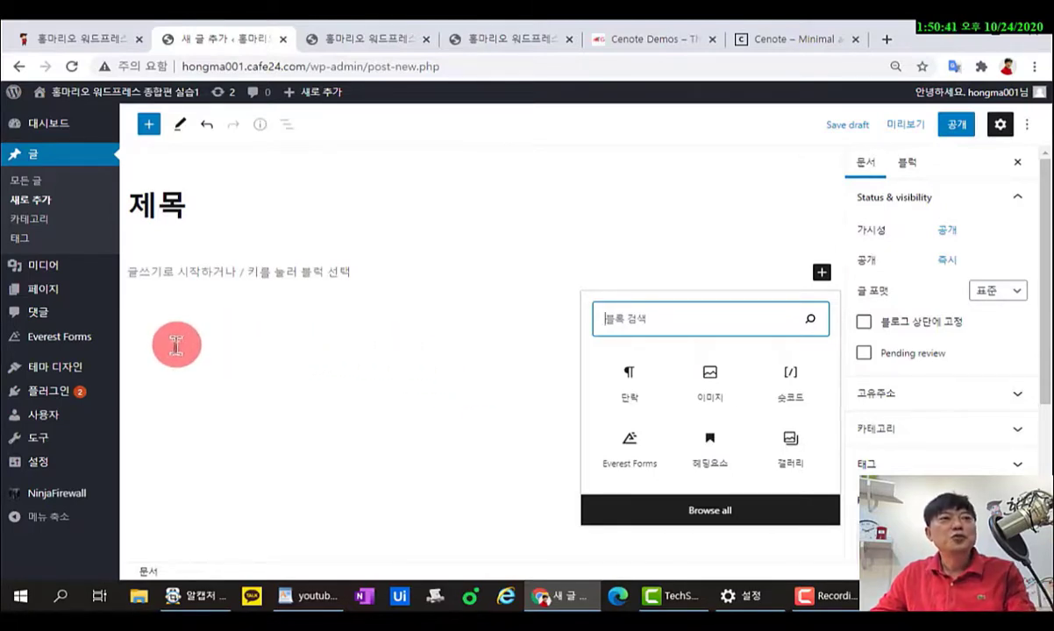
{"action": "mouse_move", "coordinate": [98, 379]}
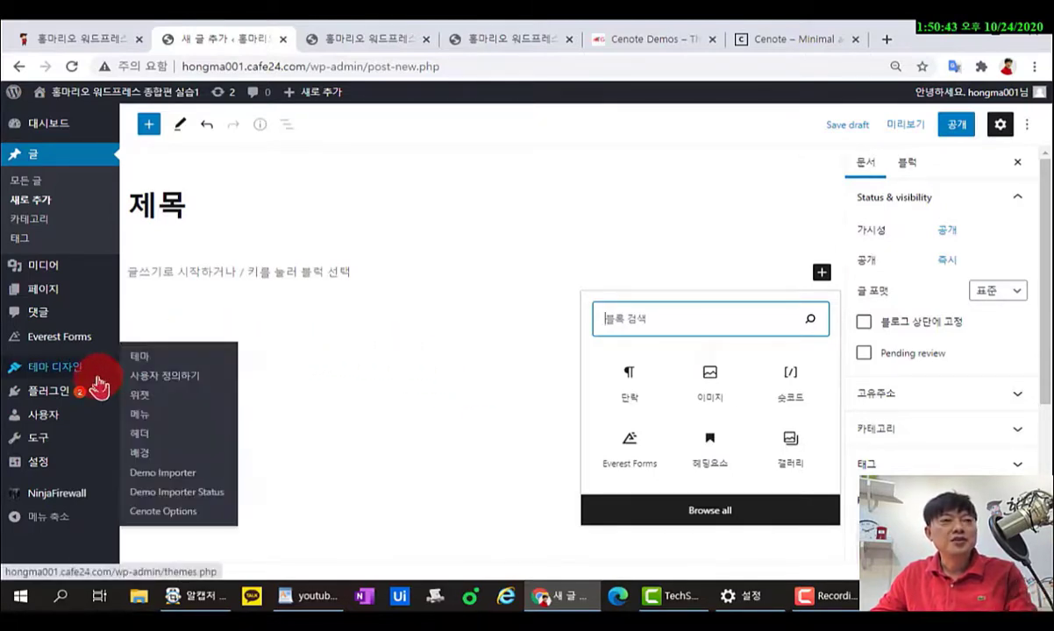
{"action": "mouse_move", "coordinate": [73, 402]}
{"action": "left_click", "coordinate": [144, 412]}
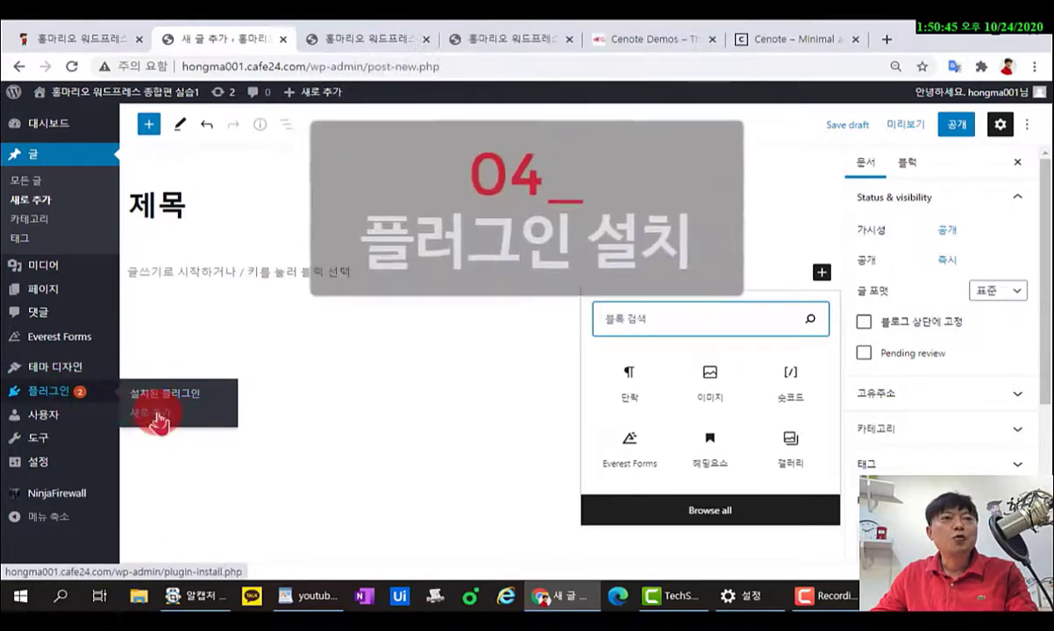
Leave the unsaved post and activate the Classic Editor (고전 편집기) plugin.
{"action": "left_click", "coordinate": [614, 156]}
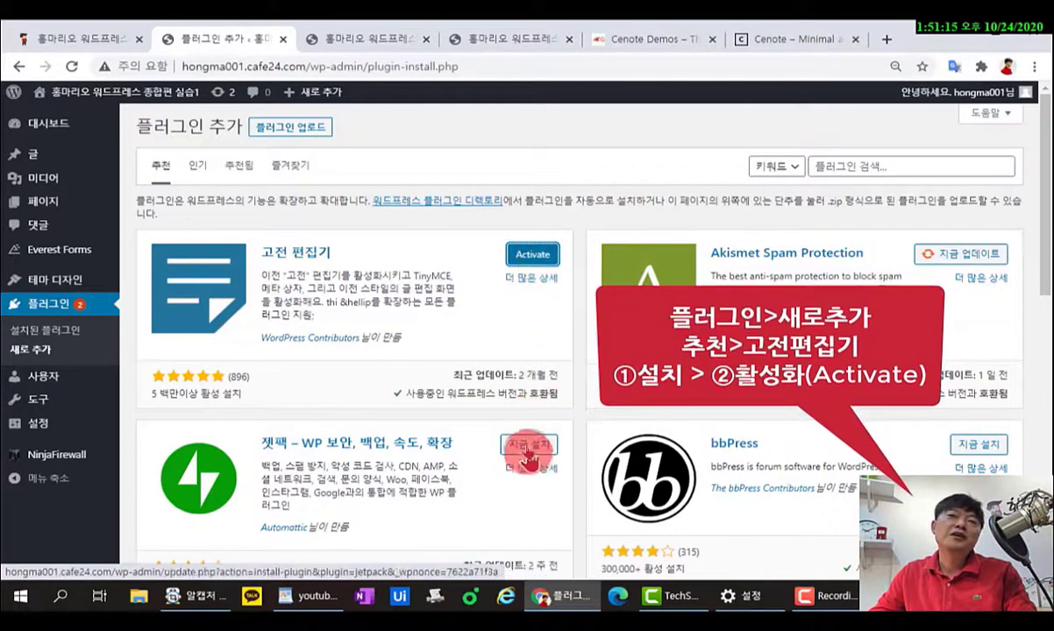
{"action": "left_click", "coordinate": [534, 262]}
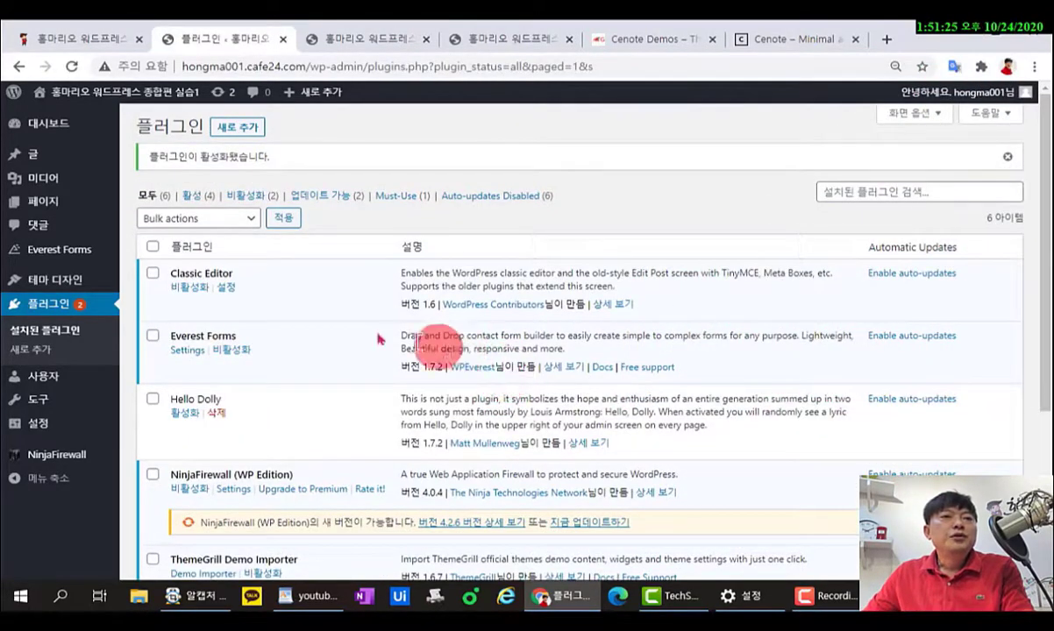
{"action": "scroll", "coordinate": [254, 285], "scroll_direction": "down", "scroll_amount": 3}
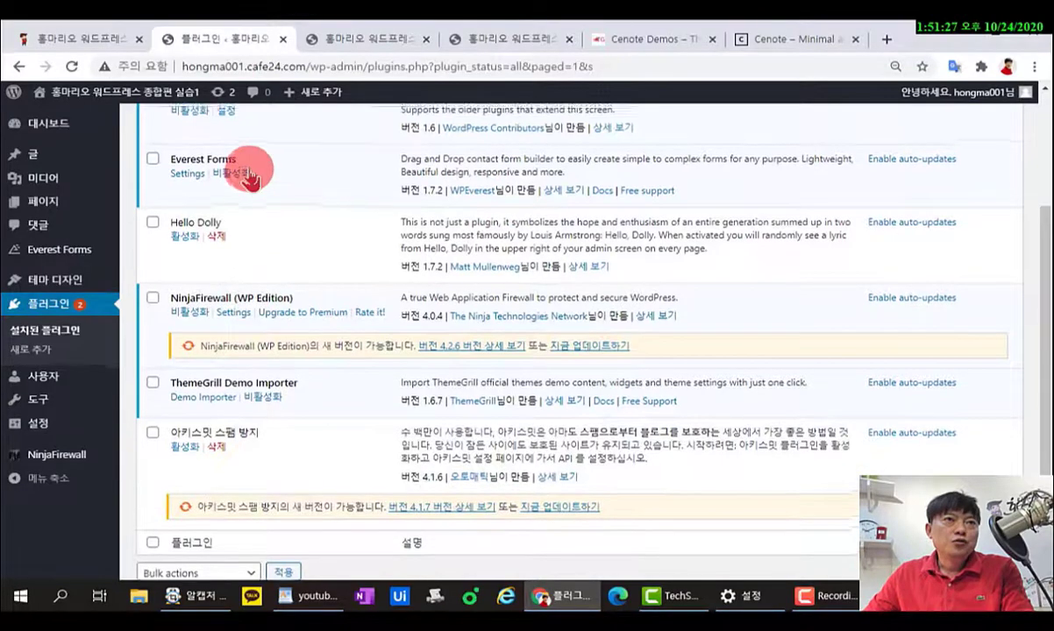
{"action": "scroll", "coordinate": [247, 166], "scroll_direction": "up", "scroll_amount": 3}
{"action": "scroll", "coordinate": [235, 456], "scroll_direction": "down", "scroll_amount": 3}
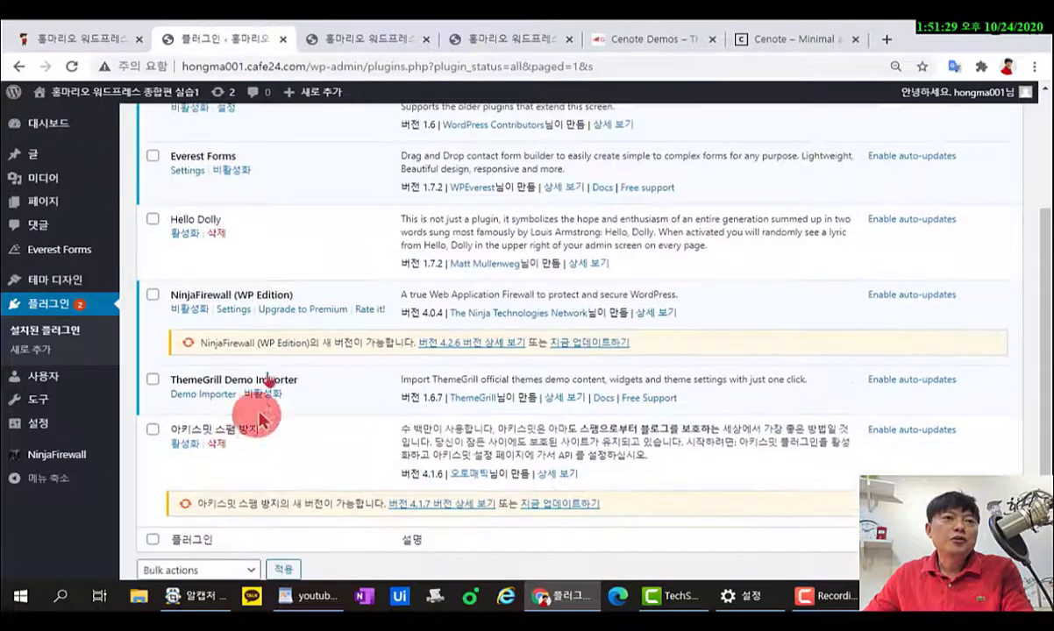
{"action": "scroll", "coordinate": [287, 322], "scroll_direction": "up", "scroll_amount": 3}
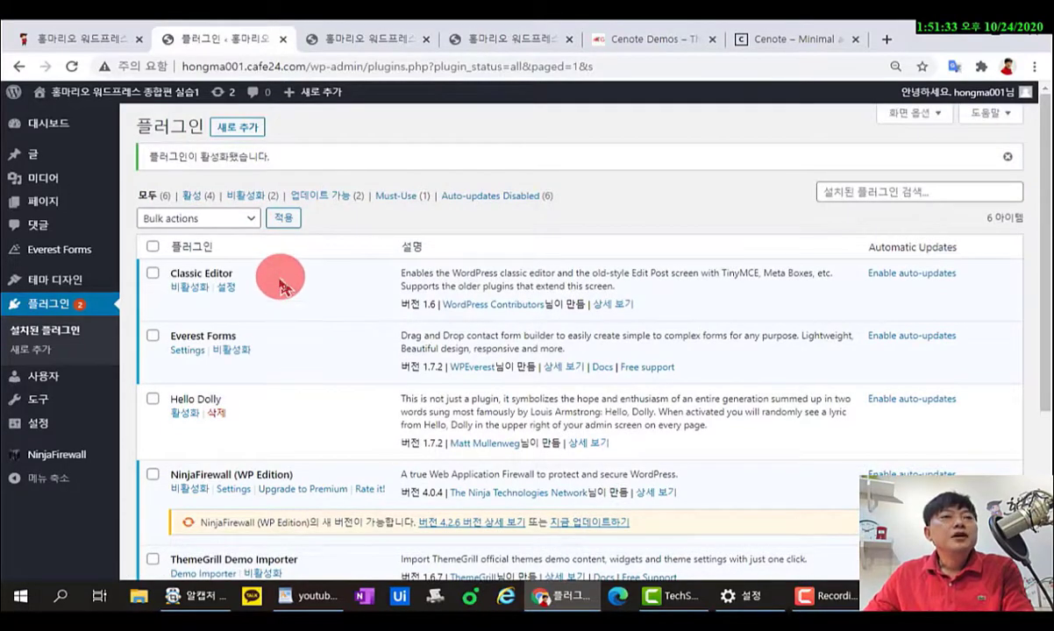
{"action": "mouse_move", "coordinate": [105, 419]}
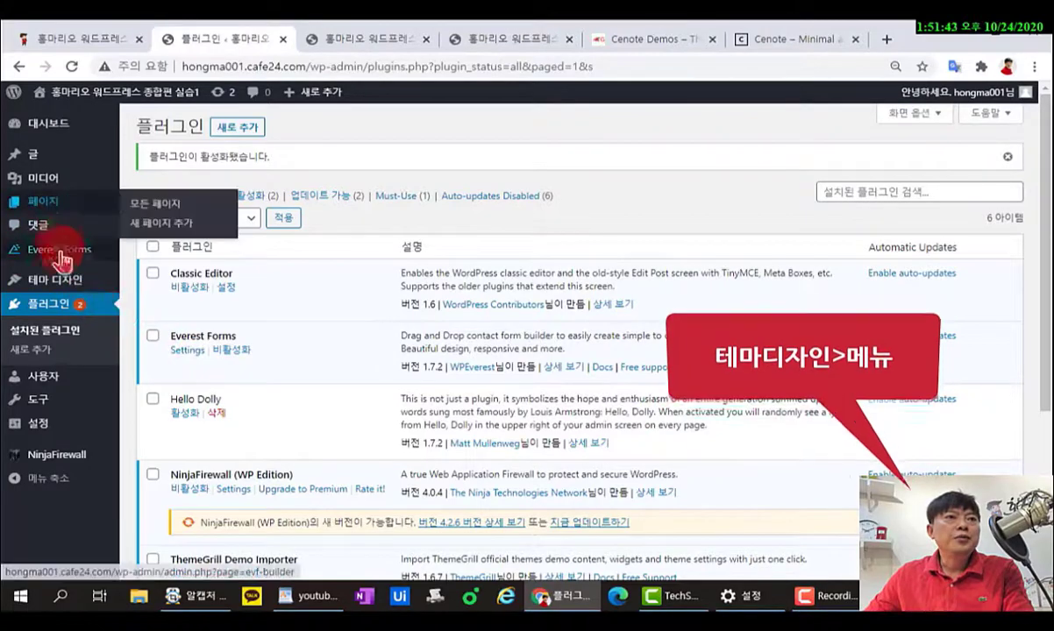
{"action": "mouse_move", "coordinate": [92, 294]}
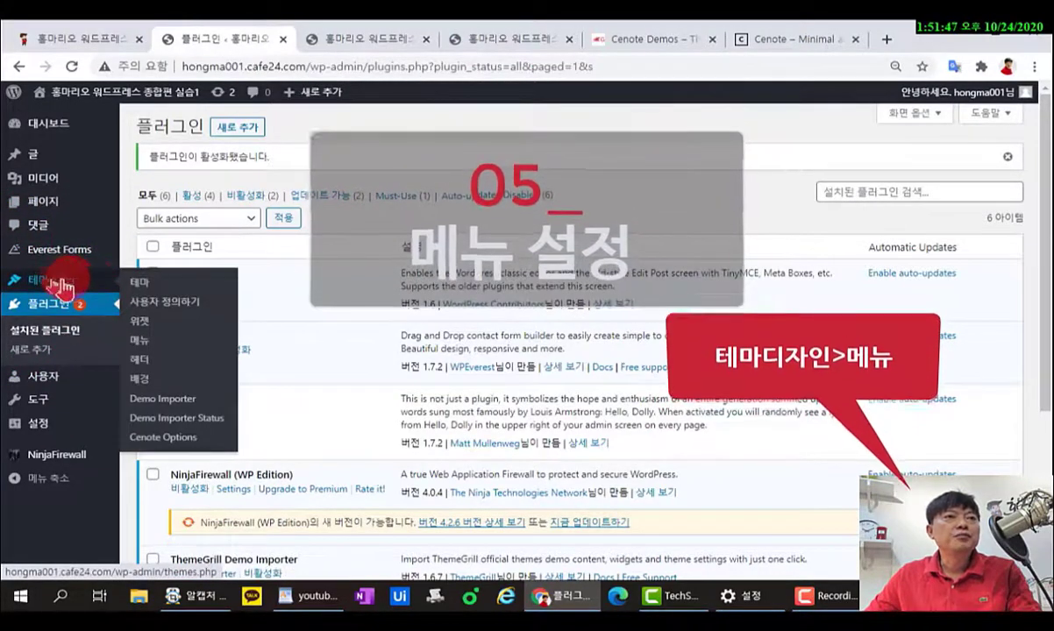
Load 'primary (Primary)' in Appearance > Menus and review its Home, Post Format and Video items.
{"action": "left_click", "coordinate": [143, 342]}
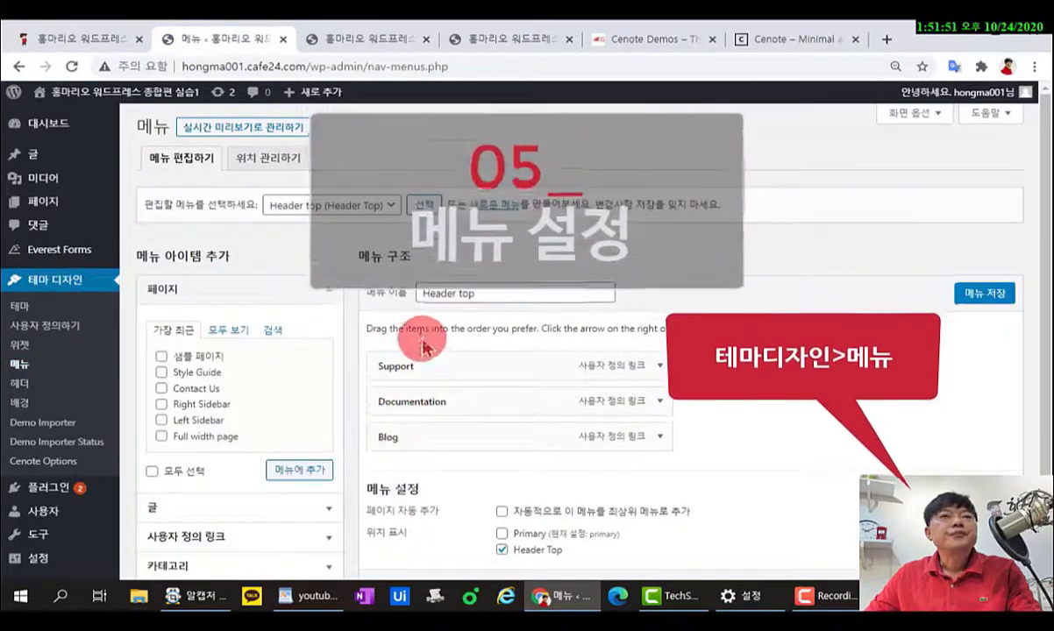
{"action": "left_click", "coordinate": [391, 209]}
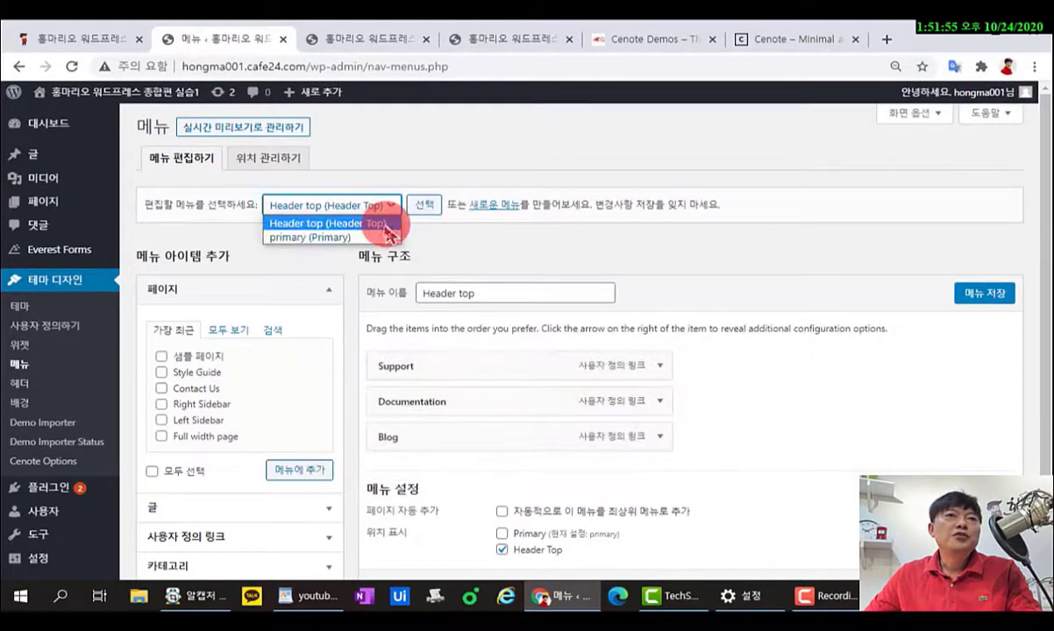
{"action": "left_click", "coordinate": [323, 237]}
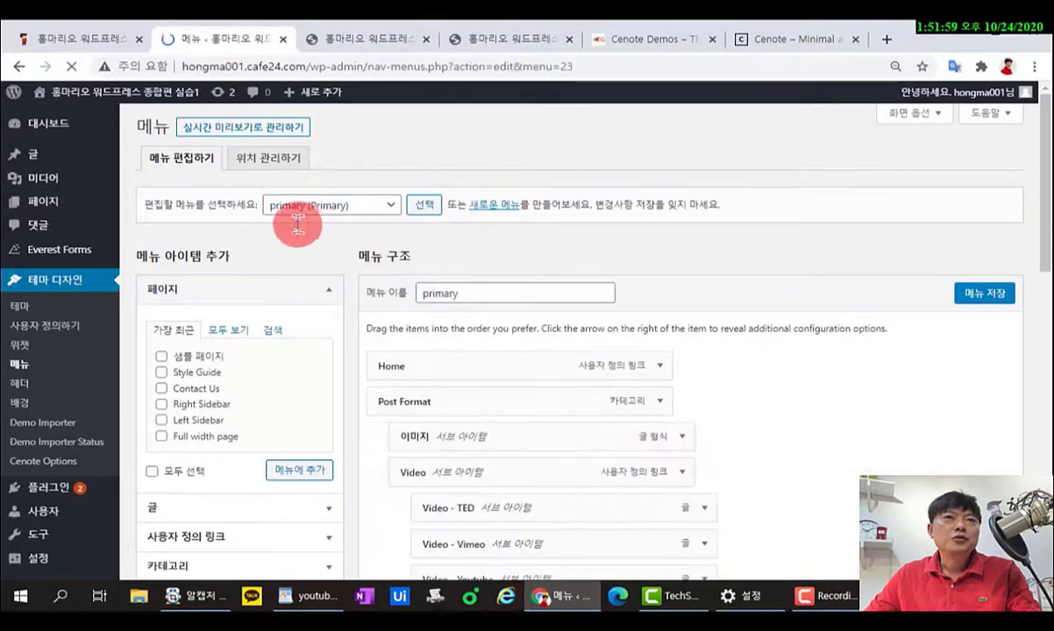
{"action": "scroll", "coordinate": [458, 353], "scroll_direction": "down", "scroll_amount": 3}
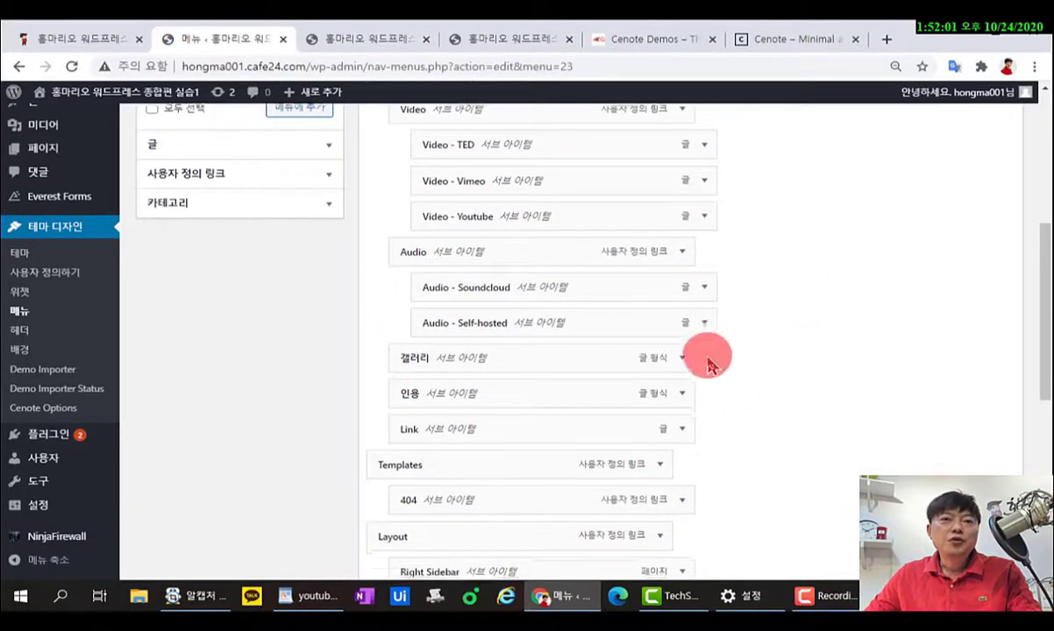
{"action": "scroll", "coordinate": [707, 395], "scroll_direction": "down", "scroll_amount": 4}
{"action": "scroll", "coordinate": [705, 434], "scroll_direction": "up", "scroll_amount": 8}
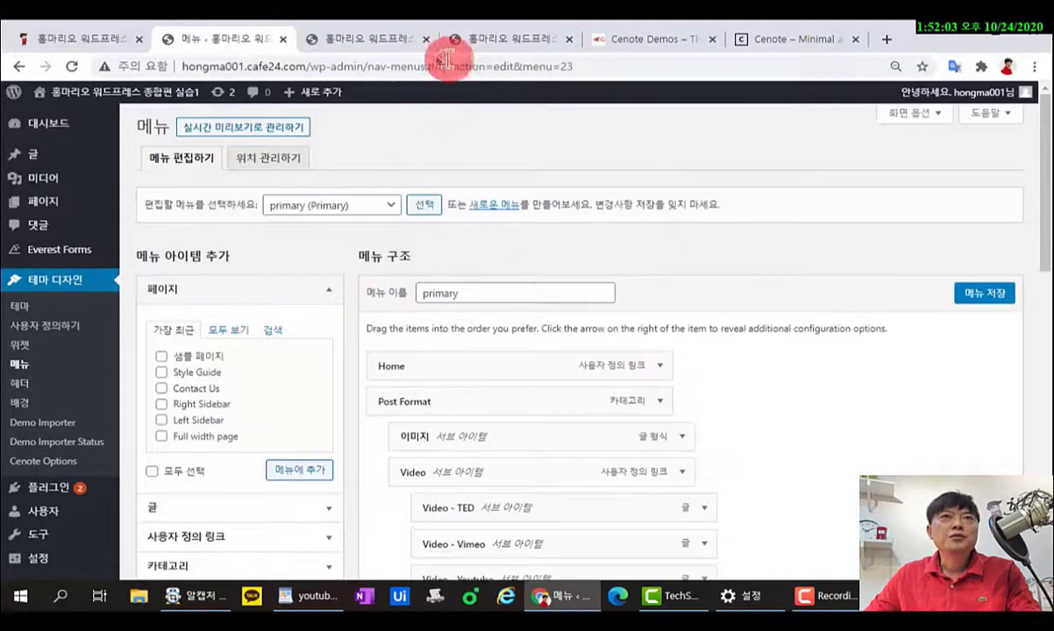
{"action": "left_click", "coordinate": [509, 40]}
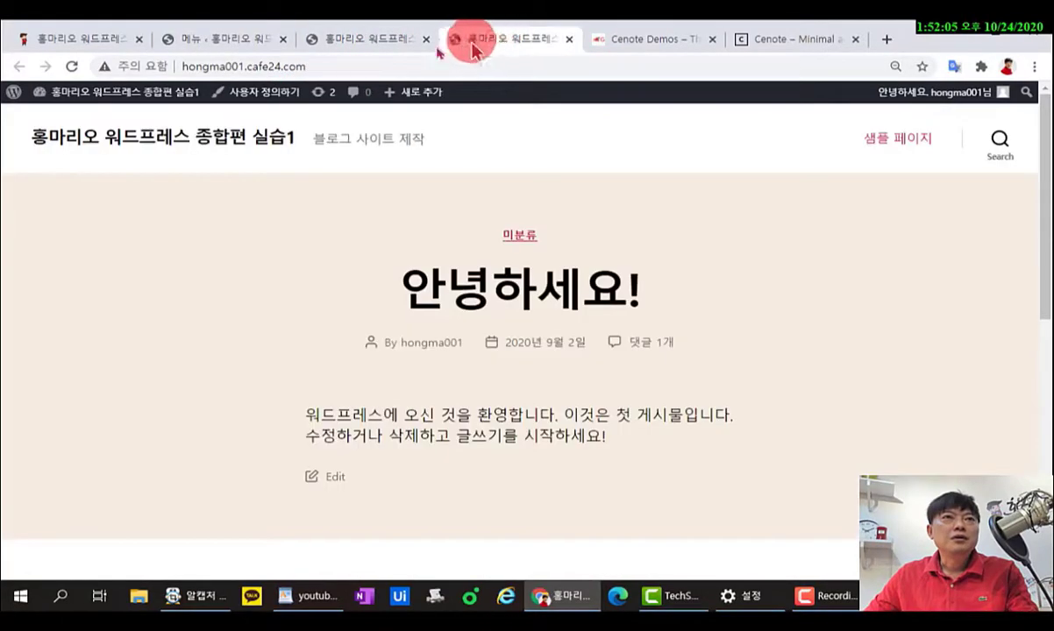
{"action": "left_click", "coordinate": [395, 39]}
{"action": "mouse_move", "coordinate": [311, 256]}
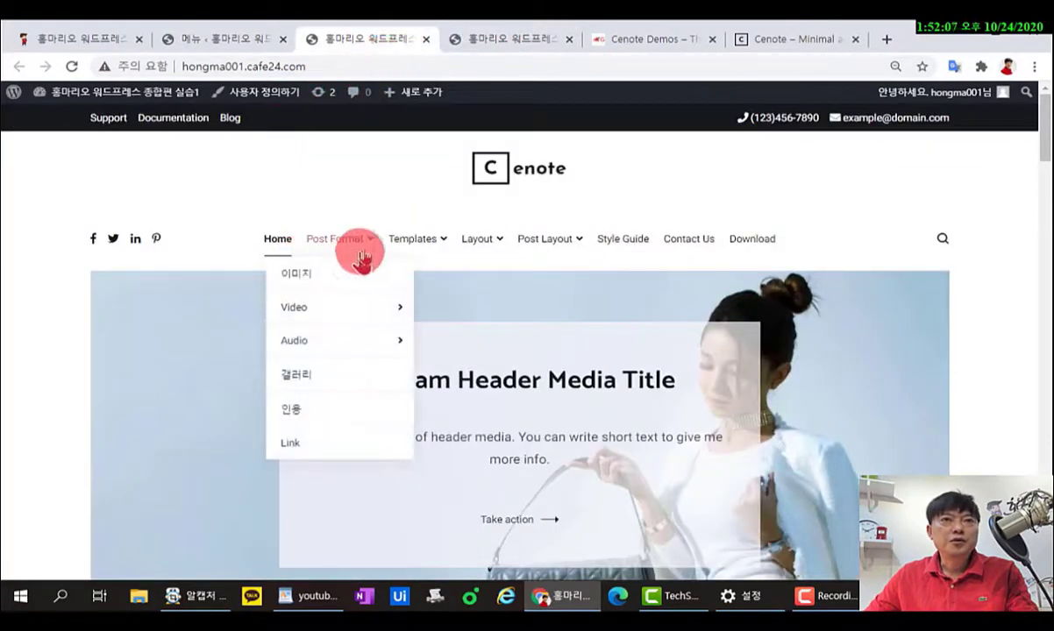
{"action": "mouse_move", "coordinate": [400, 321]}
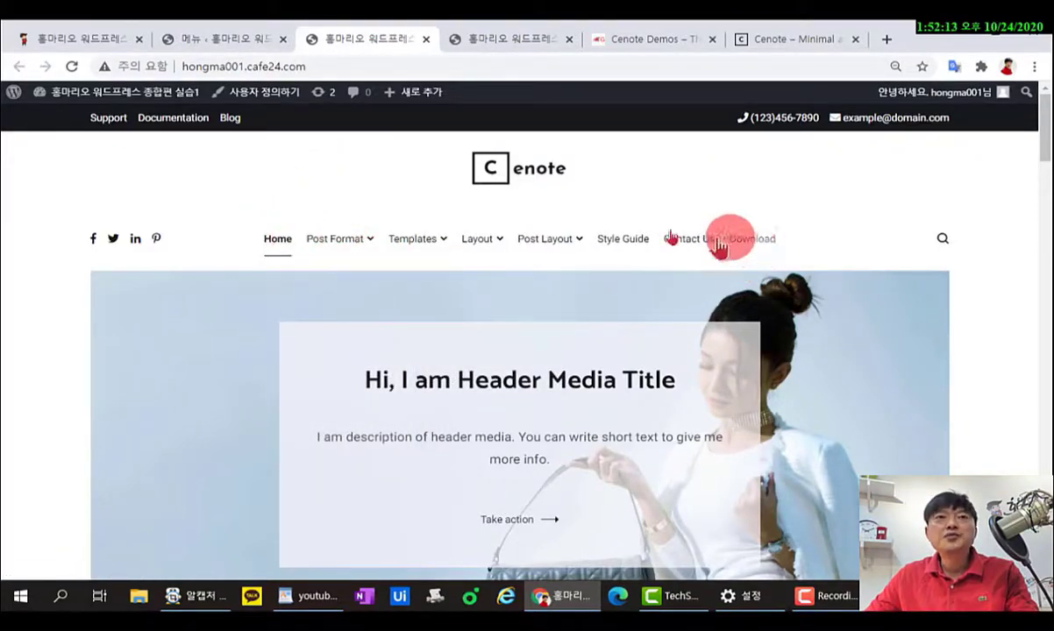
{"action": "mouse_move", "coordinate": [369, 252]}
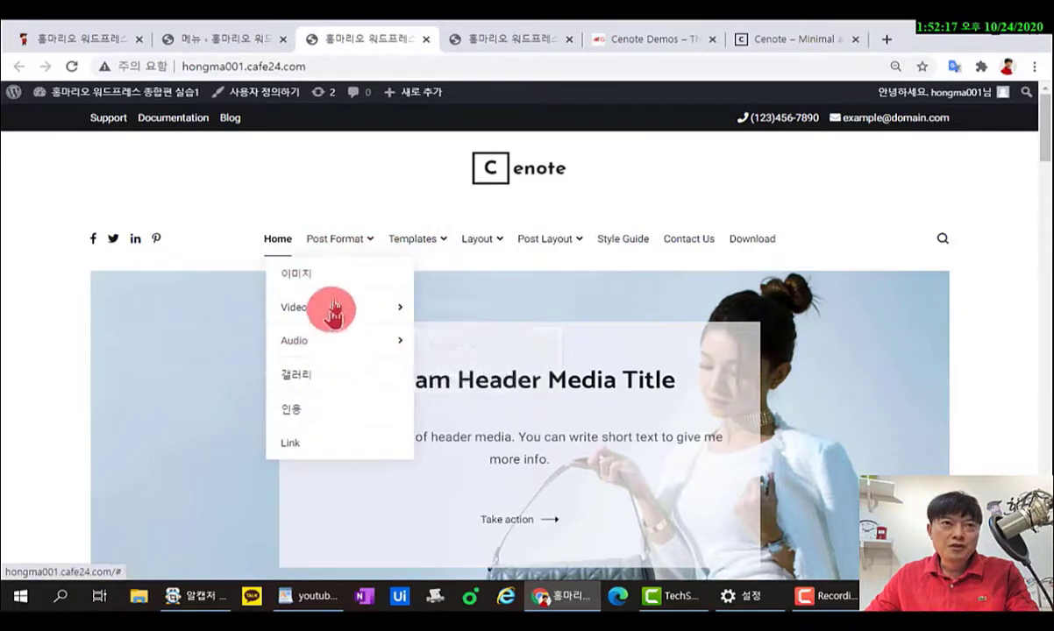
{"action": "mouse_move", "coordinate": [324, 317]}
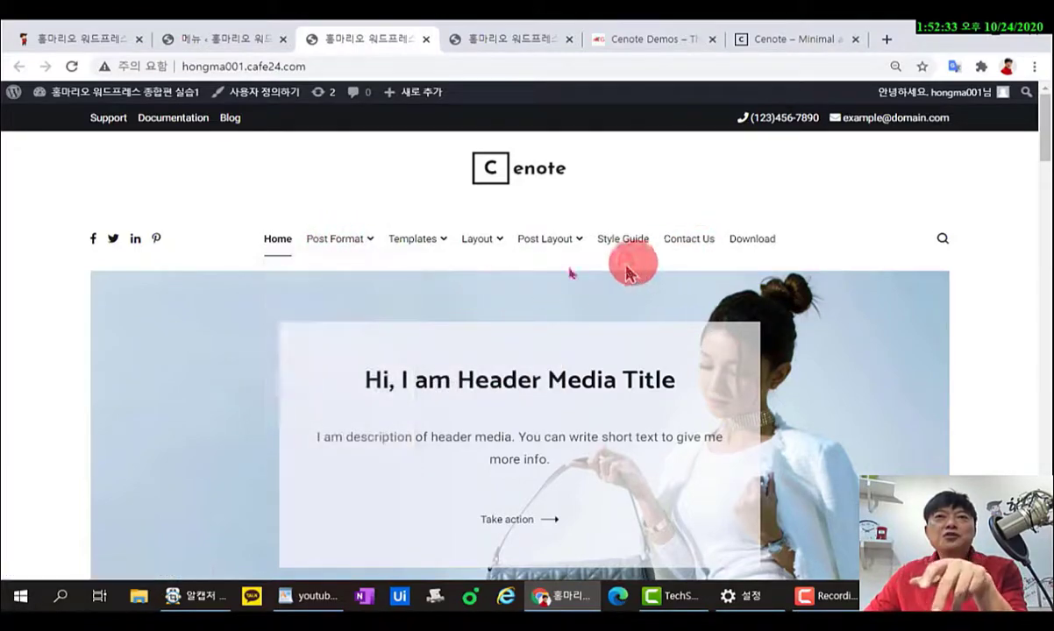
{"action": "left_click", "coordinate": [230, 39]}
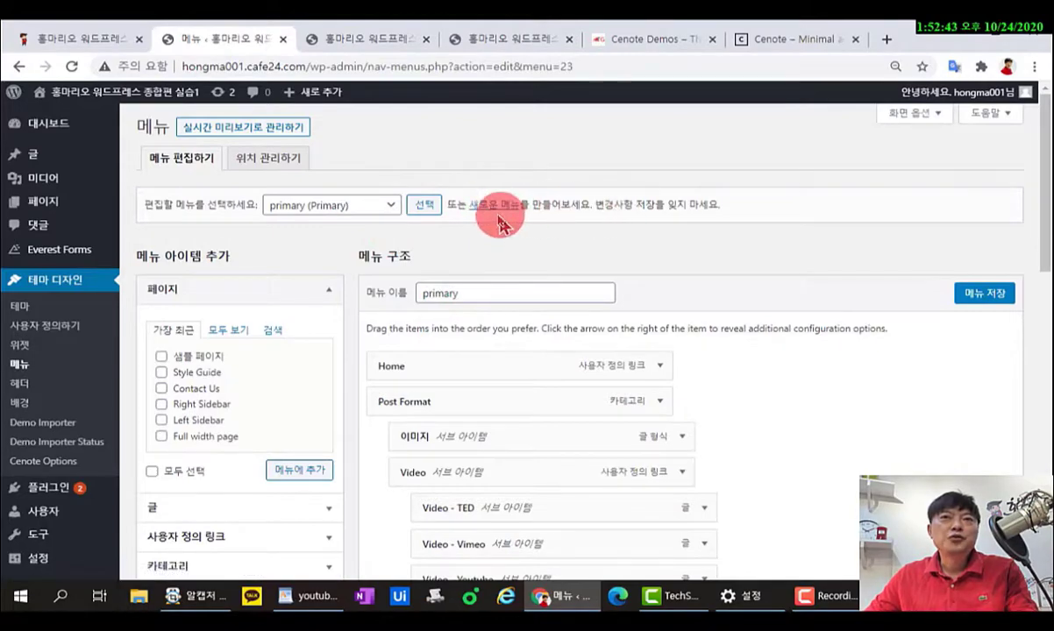
Start a new menu and enter 메인메뉴 as its Menu Name.
{"action": "left_click", "coordinate": [485, 209]}
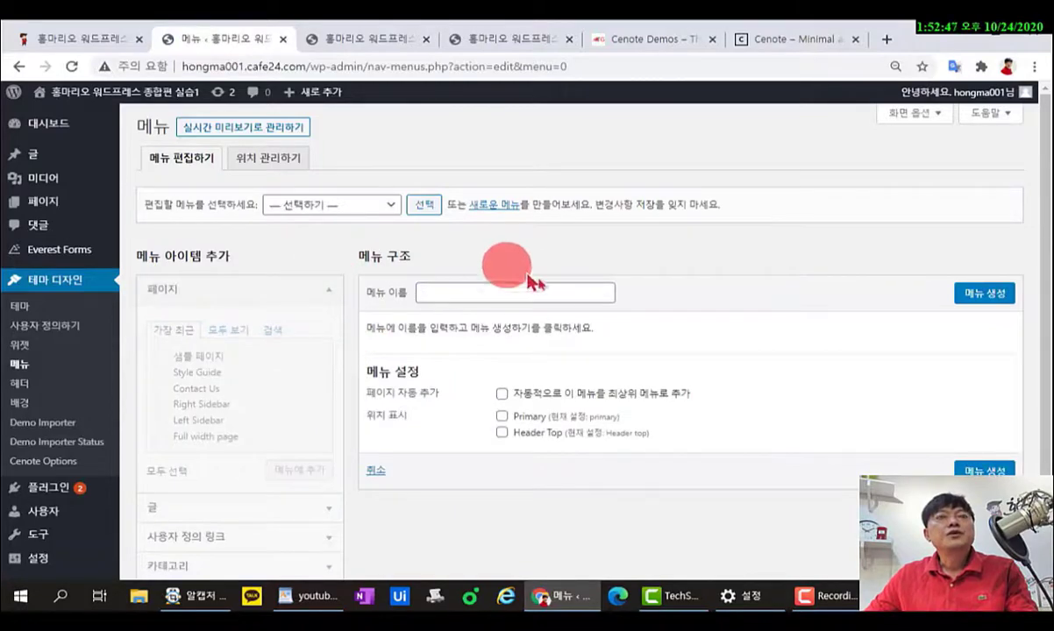
{"action": "left_click", "coordinate": [430, 297]}
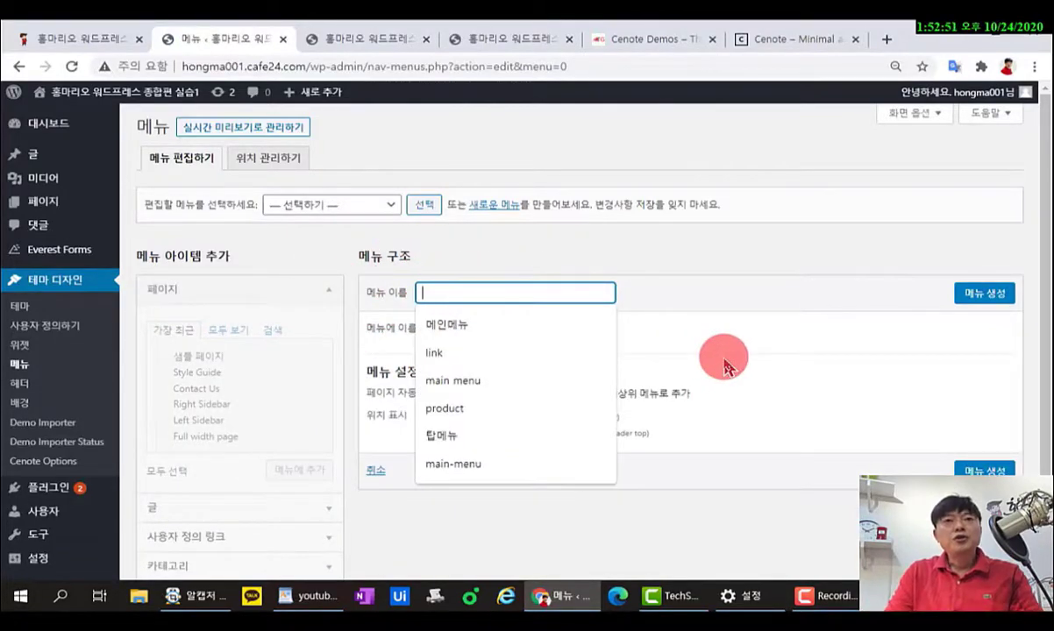
{"action": "type", "text": "ㅁ"}
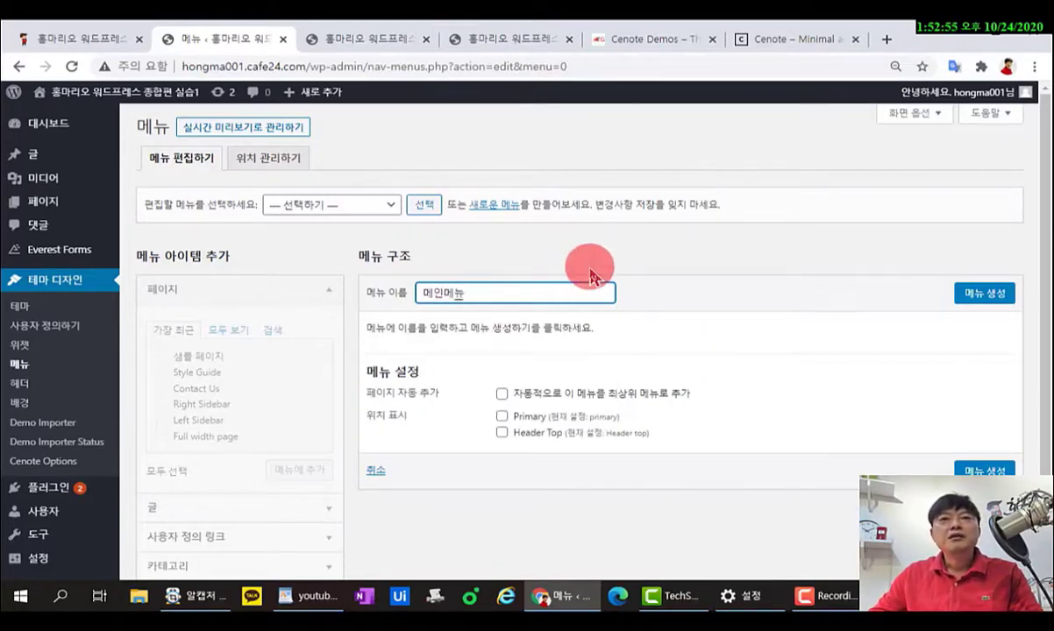
{"action": "left_click", "coordinate": [498, 300]}
{"action": "left_click_drag", "start_coordinate": [480, 301], "coordinate": [404, 293]}
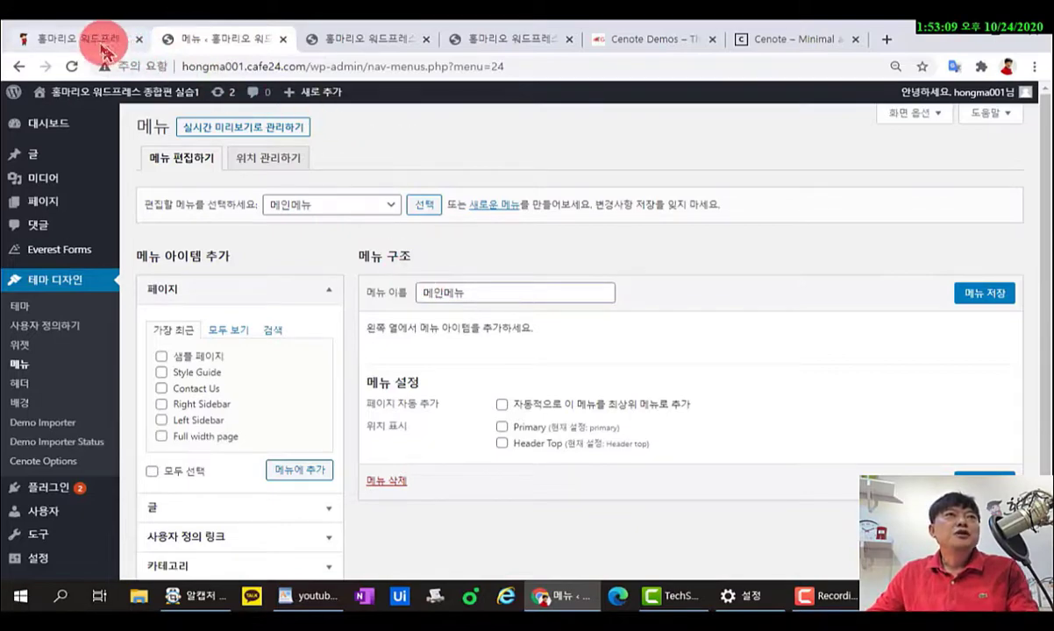
Close the four extra site and Cenote demo tabs, glance at the homepage, then return to Menus.
{"action": "left_click", "coordinate": [426, 39]}
{"action": "left_click", "coordinate": [426, 39]}
{"action": "left_click", "coordinate": [426, 39]}
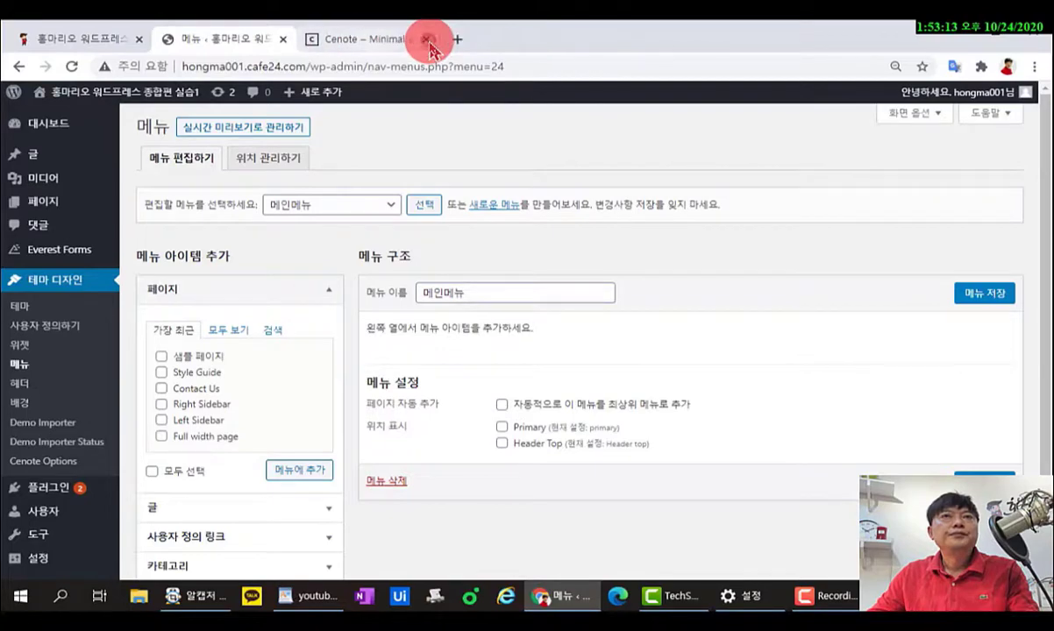
{"action": "left_click", "coordinate": [426, 39]}
{"action": "left_click", "coordinate": [52, 39]}
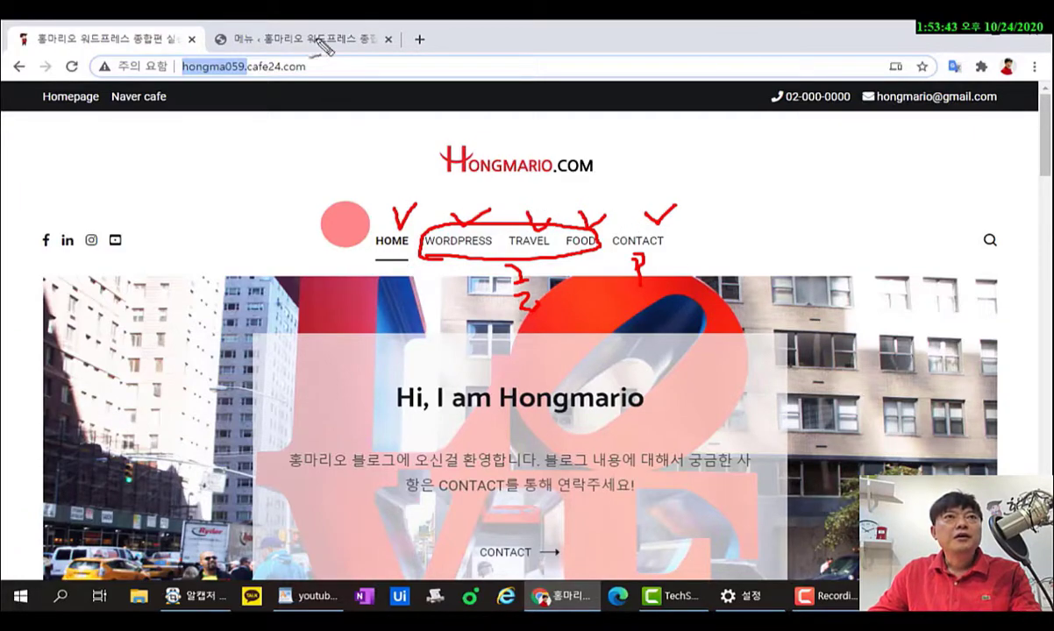
{"action": "left_click", "coordinate": [287, 39]}
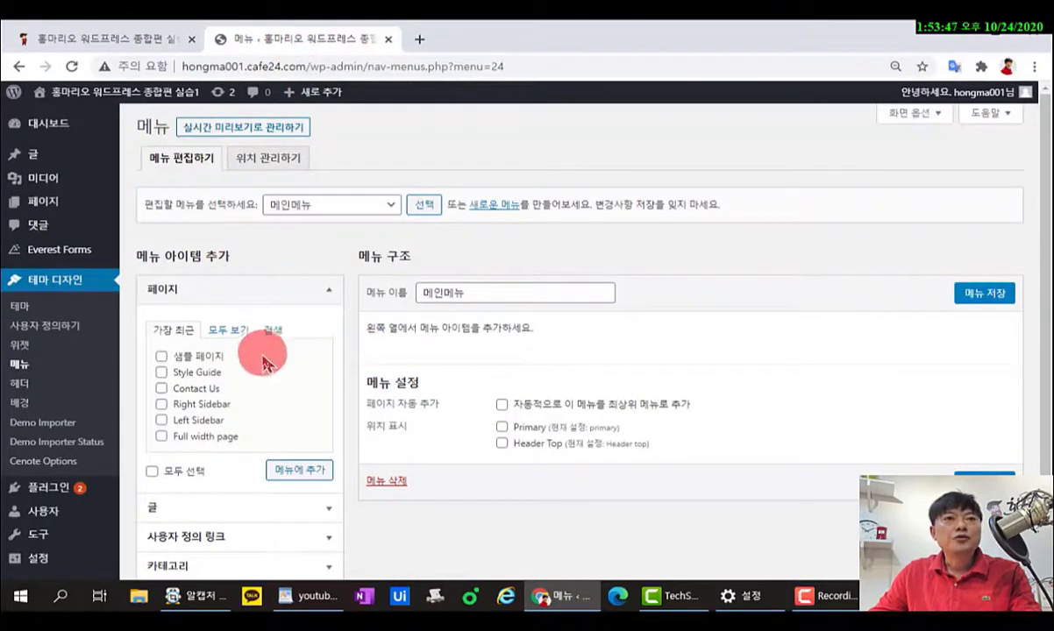
Add the 홈 page from the Pages 'View All' list to 메인메뉴, then compare with the live homepage.
{"action": "left_click", "coordinate": [226, 330]}
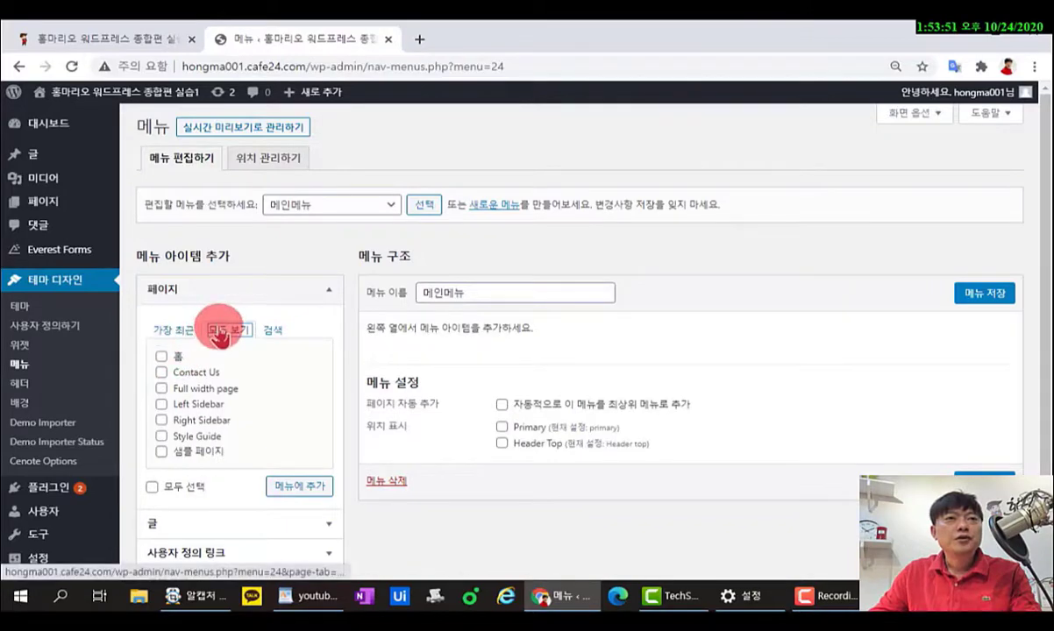
{"action": "left_click", "coordinate": [160, 356]}
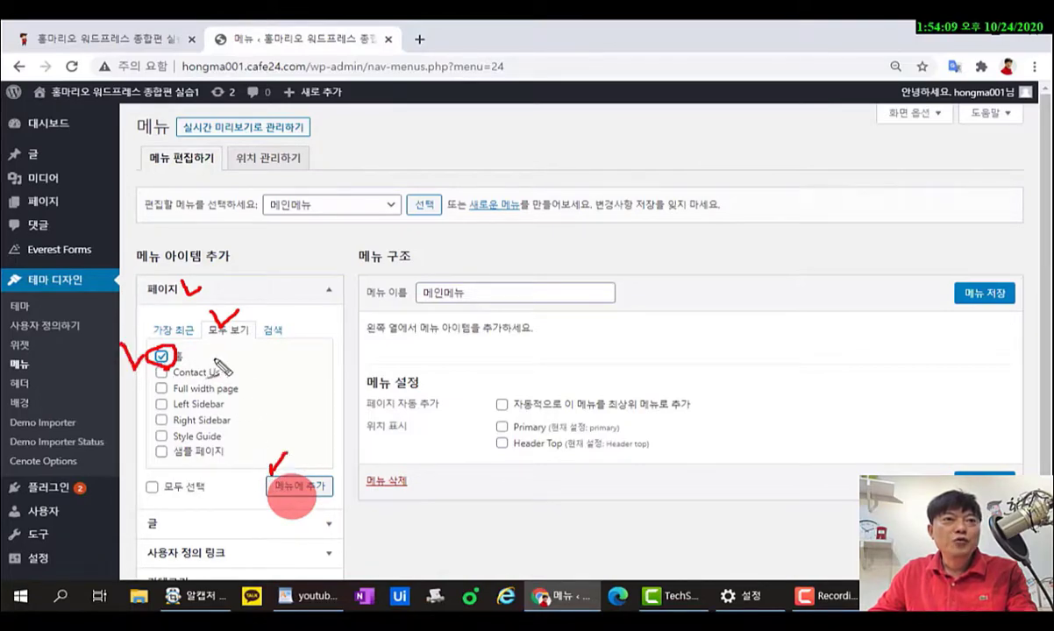
{"action": "left_click_drag", "start_coordinate": [214, 360], "coordinate": [466, 370]}
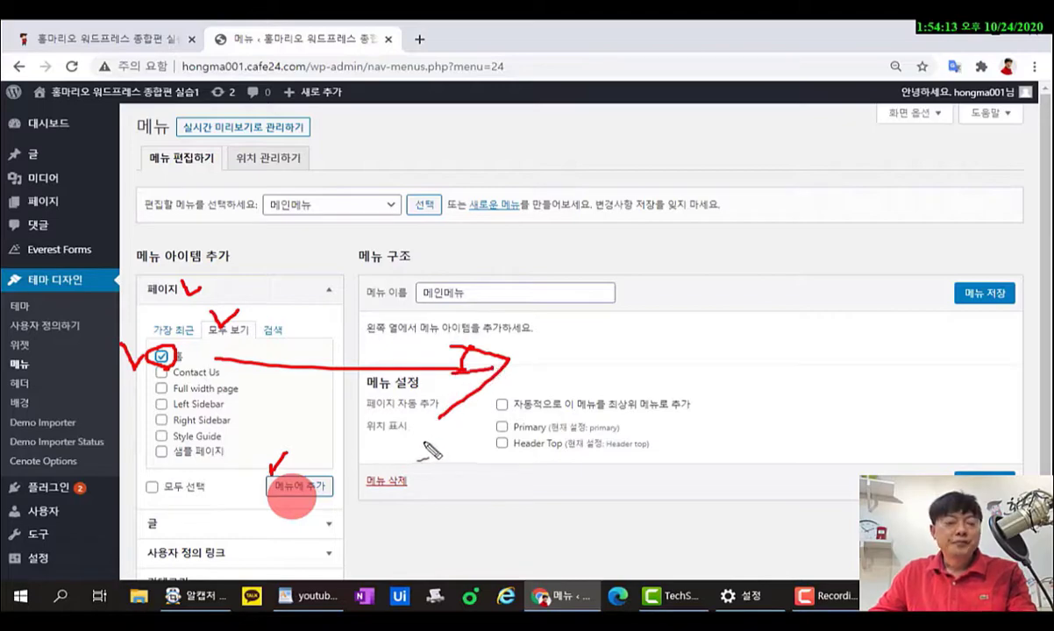
{"action": "key", "text": "Escape"}
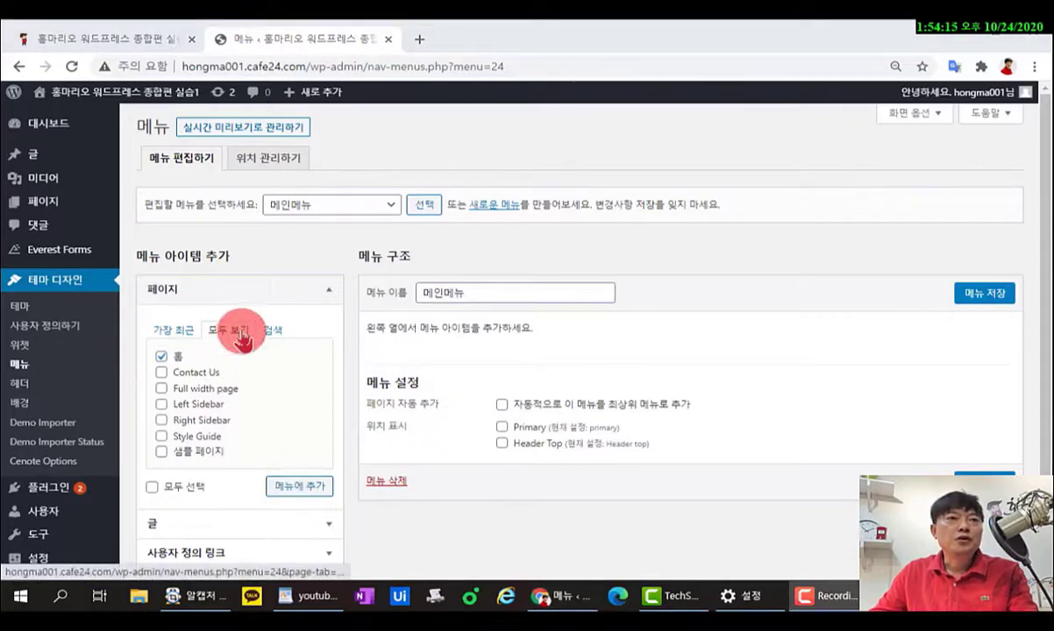
{"action": "left_click", "coordinate": [294, 488]}
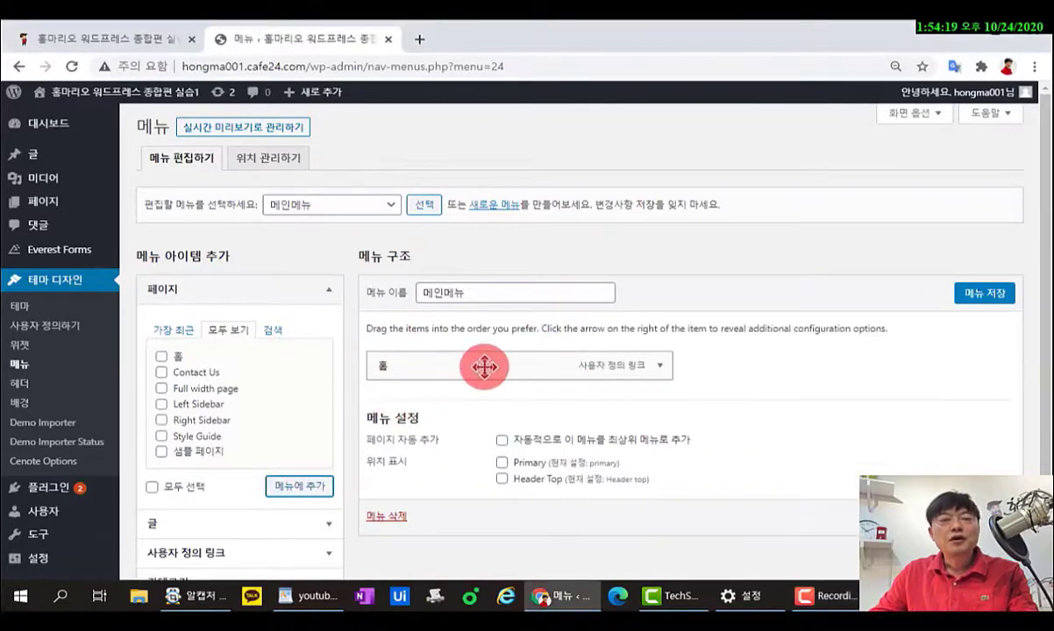
{"action": "left_click", "coordinate": [154, 39]}
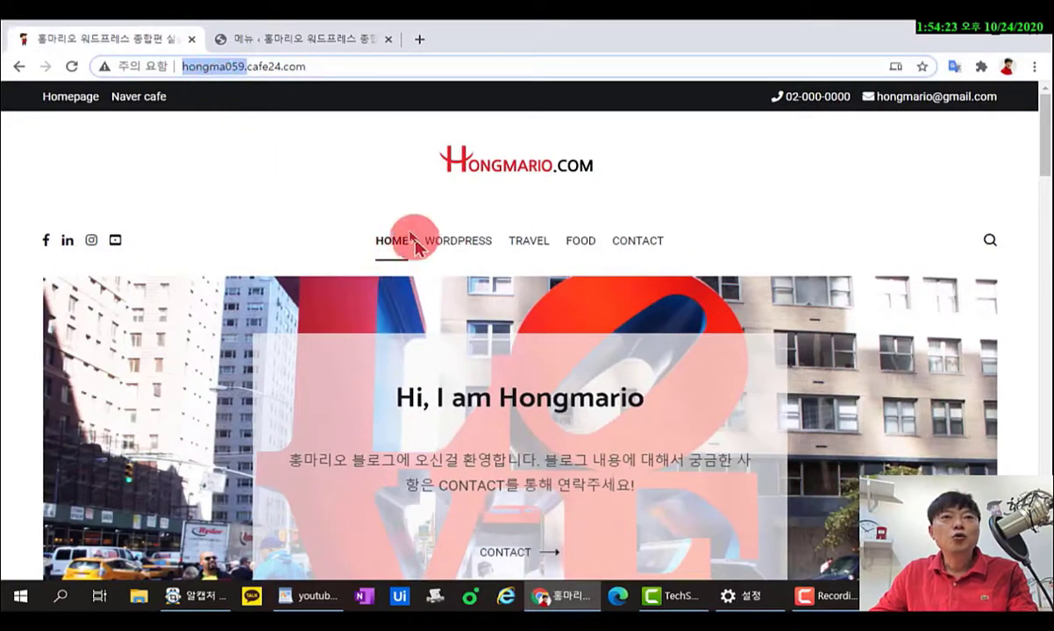
{"action": "left_click", "coordinate": [314, 44]}
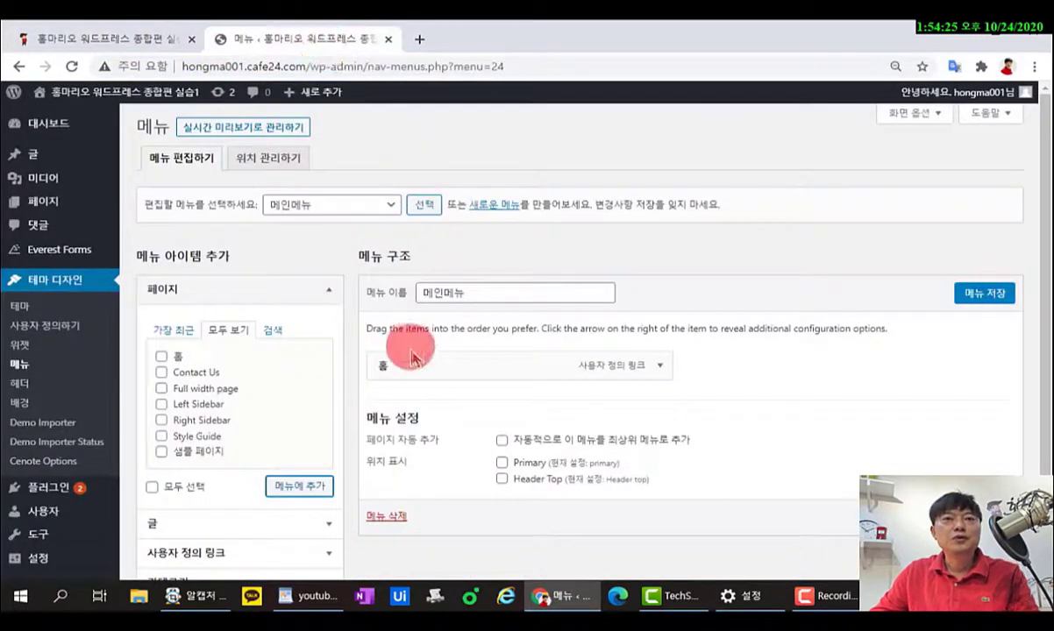
Change the 홈 item's Navigation Label to HOME and save 메인메뉴 with 메뉴 저장.
{"action": "left_click", "coordinate": [660, 368]}
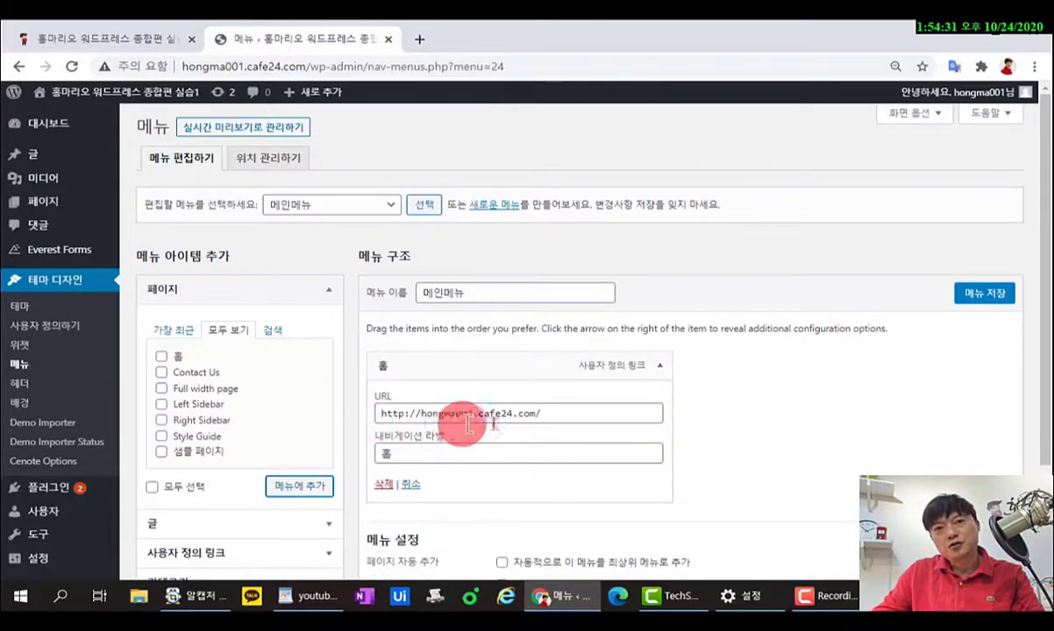
{"action": "left_click_drag", "start_coordinate": [561, 414], "coordinate": [353, 414]}
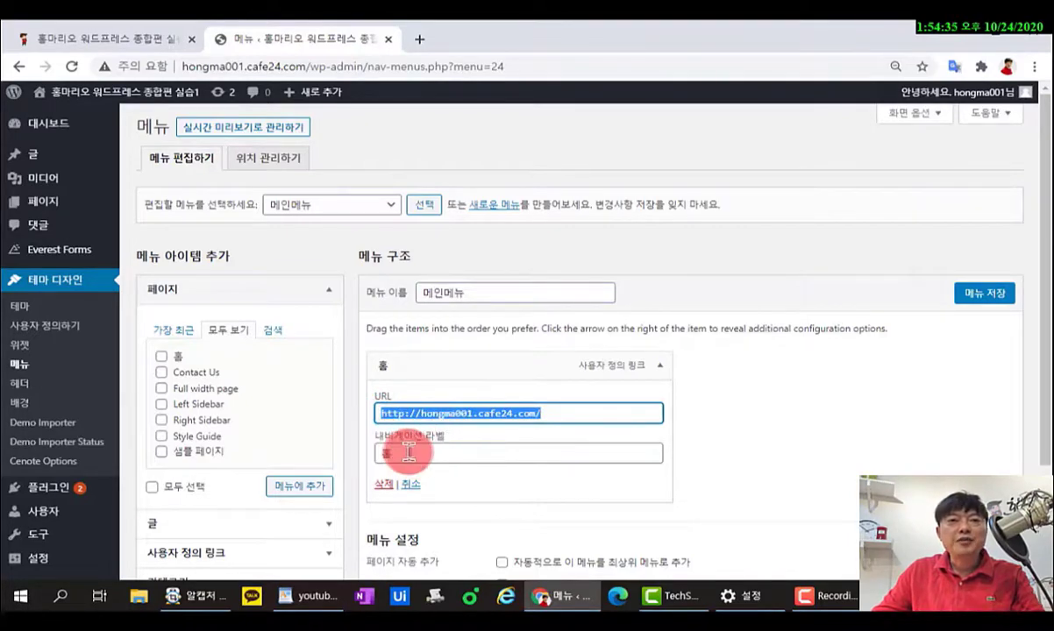
{"action": "left_click", "coordinate": [392, 452]}
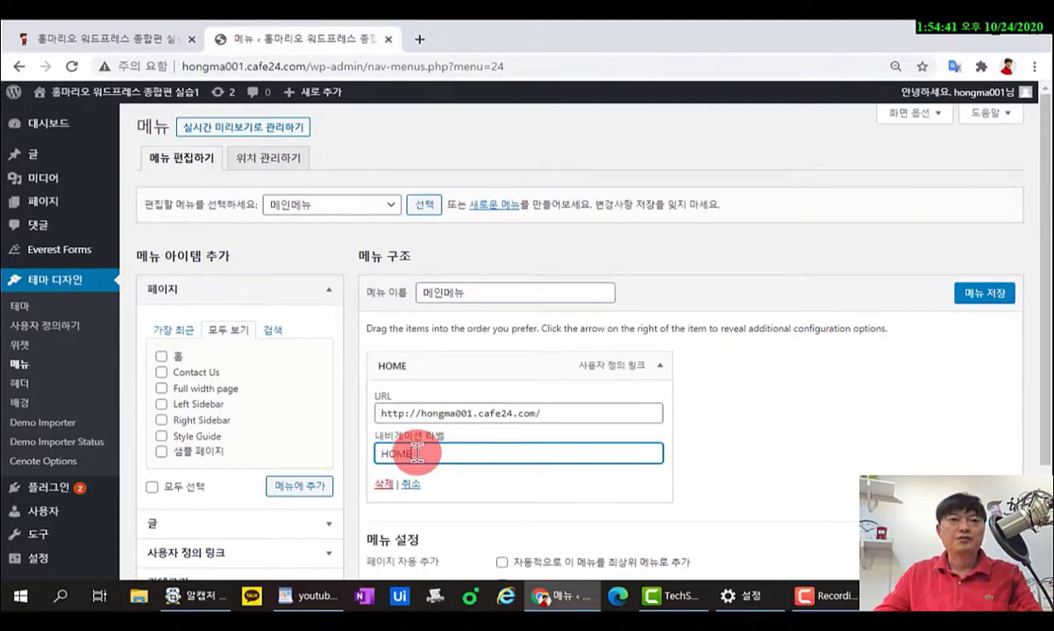
{"action": "left_click_drag", "start_coordinate": [412, 452], "coordinate": [347, 452]}
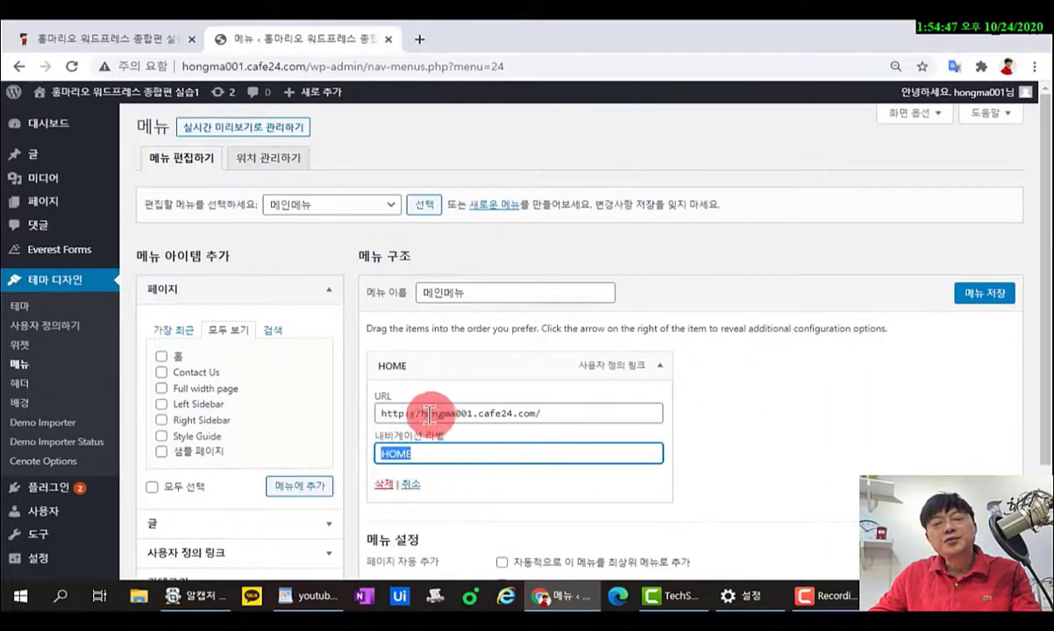
{"action": "left_click", "coordinate": [985, 295]}
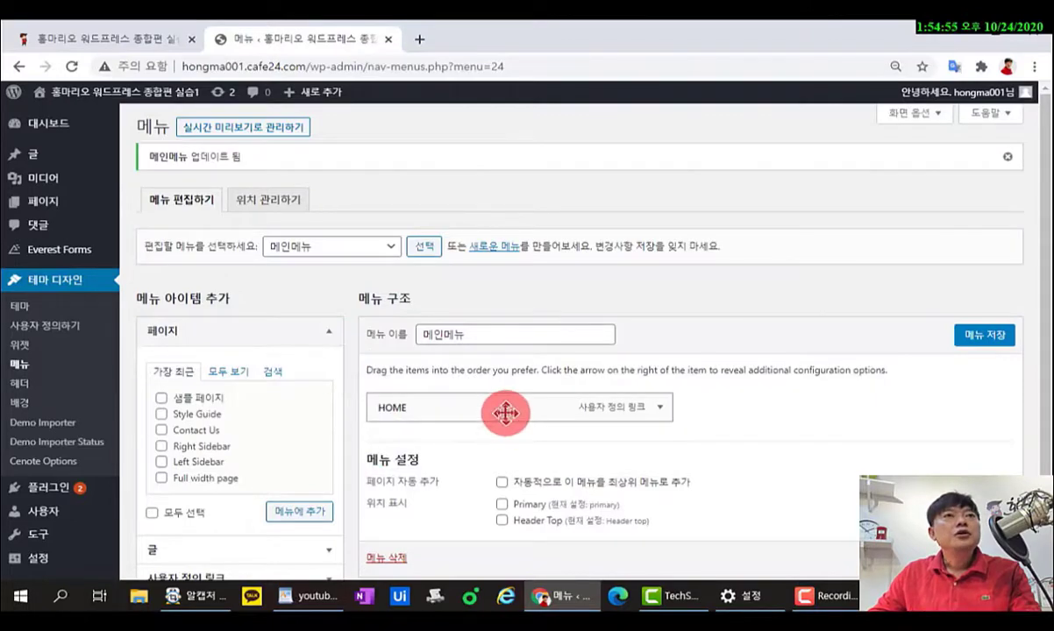
Check the live site's home page, then save 메인메뉴 a second time.
{"action": "left_click", "coordinate": [160, 37]}
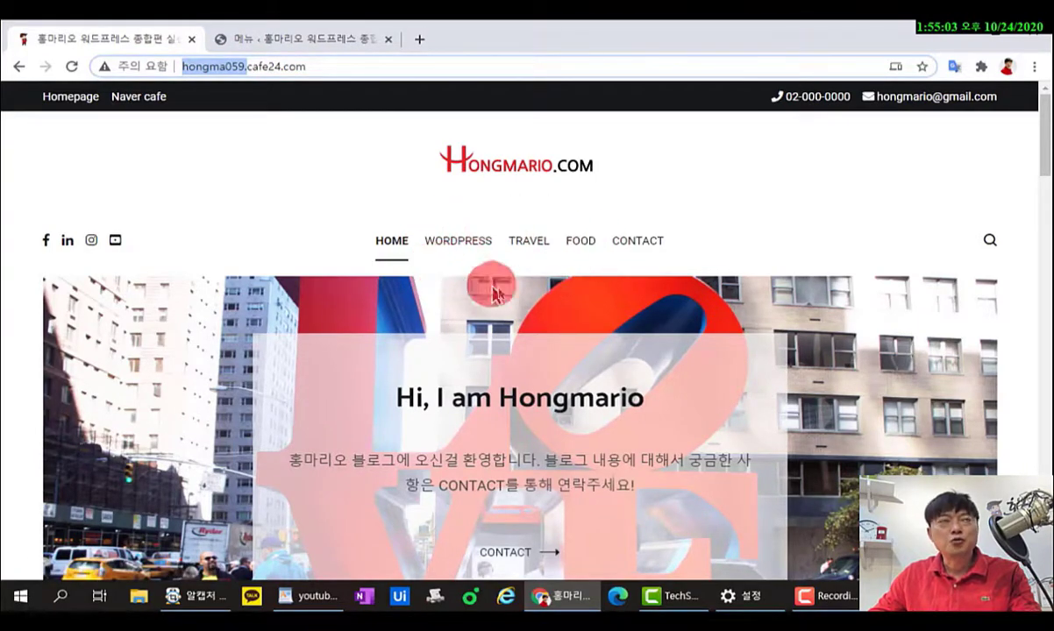
{"action": "left_click", "coordinate": [267, 39]}
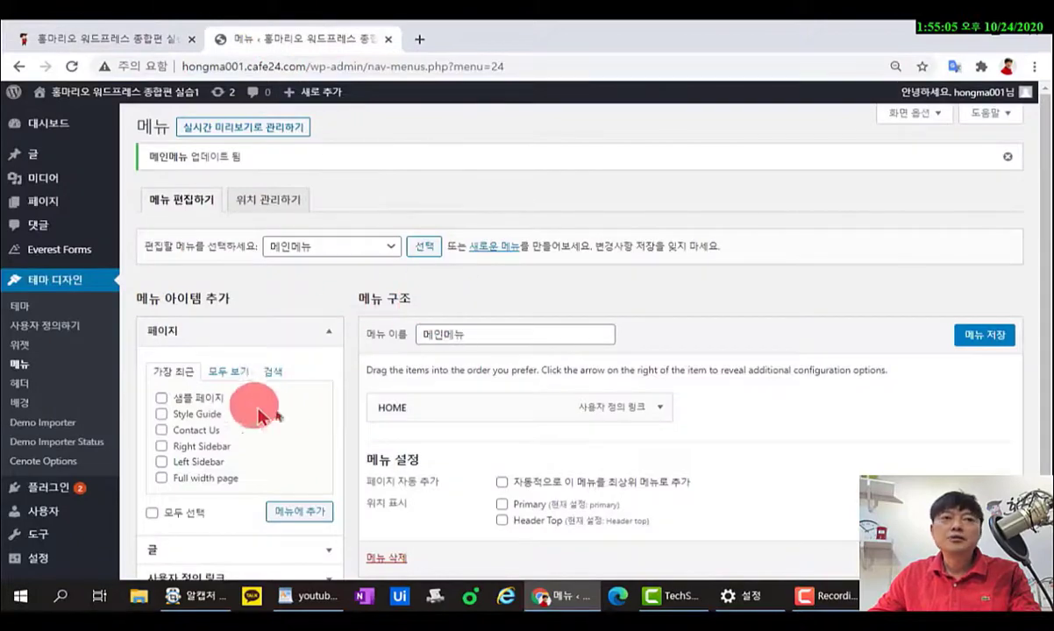
{"action": "scroll", "coordinate": [263, 420], "scroll_direction": "down", "scroll_amount": 1}
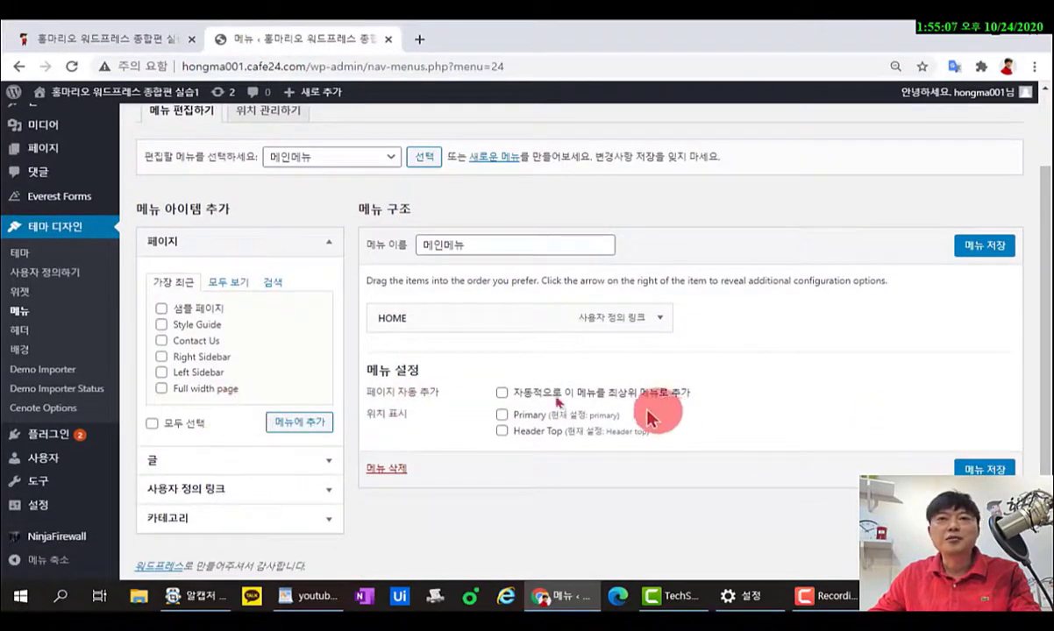
{"action": "left_click", "coordinate": [989, 246]}
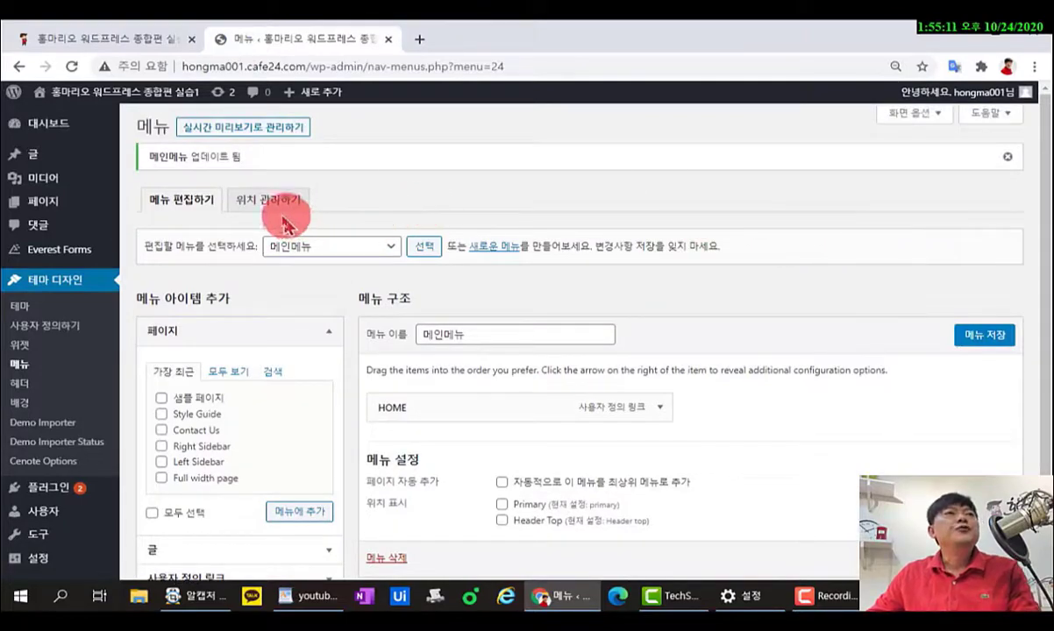
Open the 카테고리 page from the 글 section of the admin sidebar.
{"action": "mouse_move", "coordinate": [106, 151]}
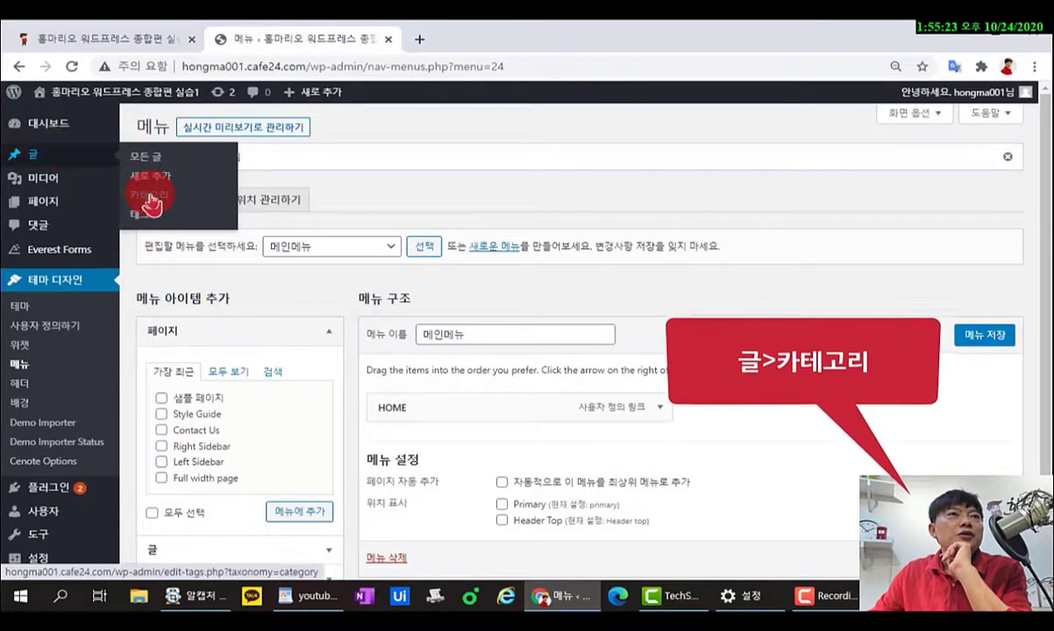
{"action": "left_click", "coordinate": [150, 200]}
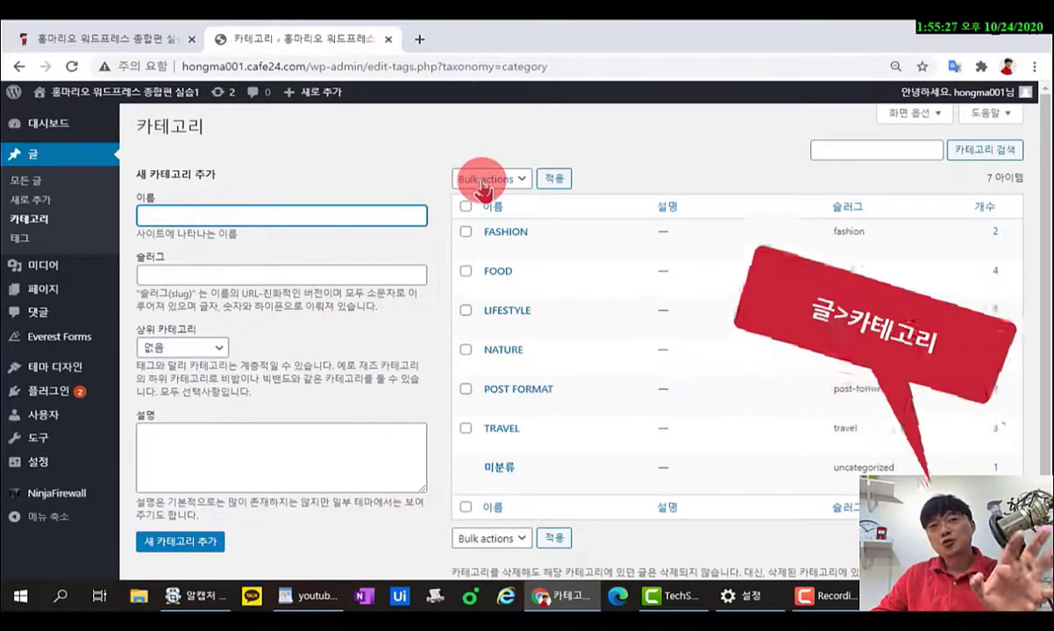
Select every category except FOOD and TRAVEL and choose 삭제 as the bulk action.
{"action": "left_click", "coordinate": [464, 208]}
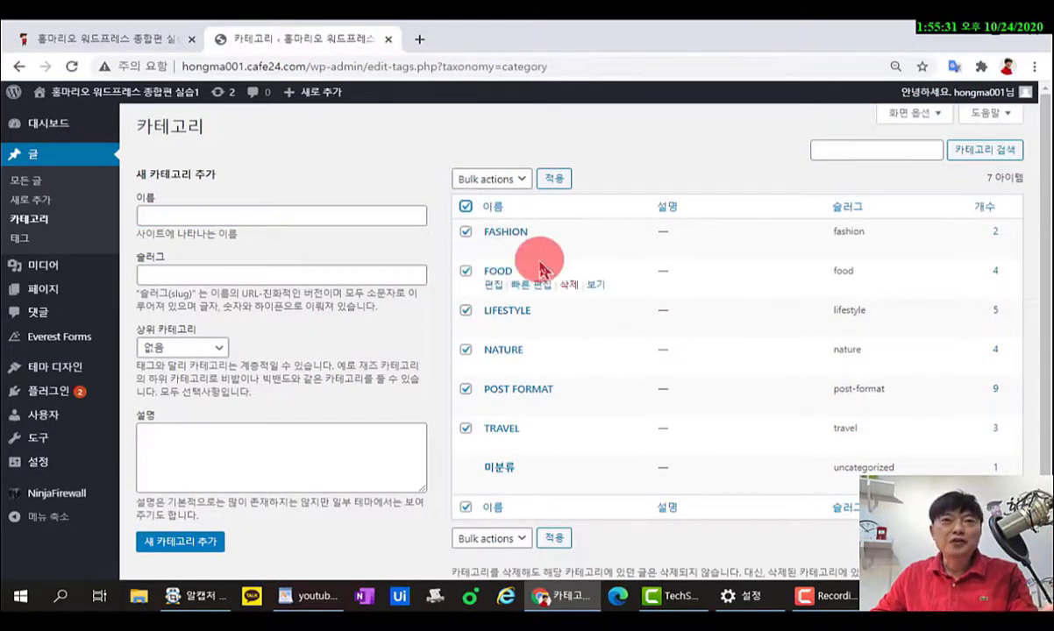
{"action": "left_click", "coordinate": [145, 46]}
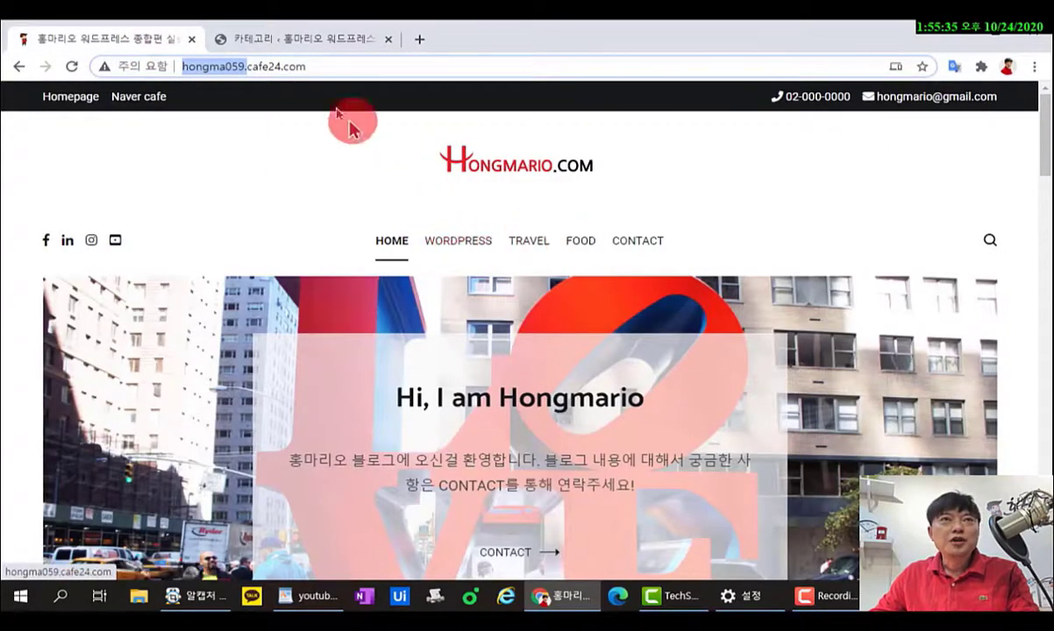
{"action": "left_click", "coordinate": [303, 39]}
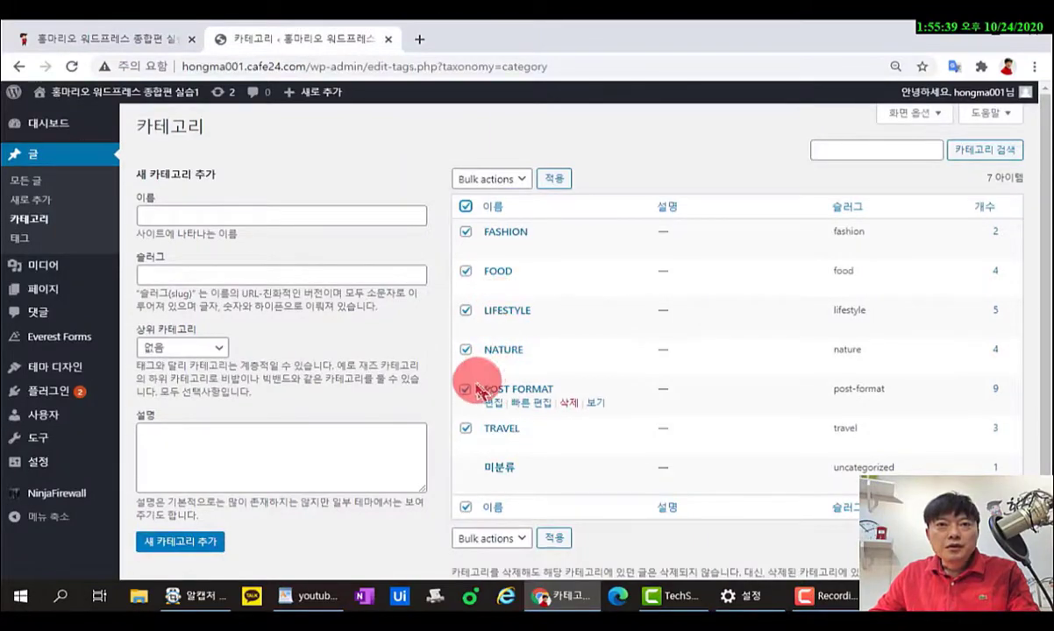
{"action": "left_click", "coordinate": [468, 274]}
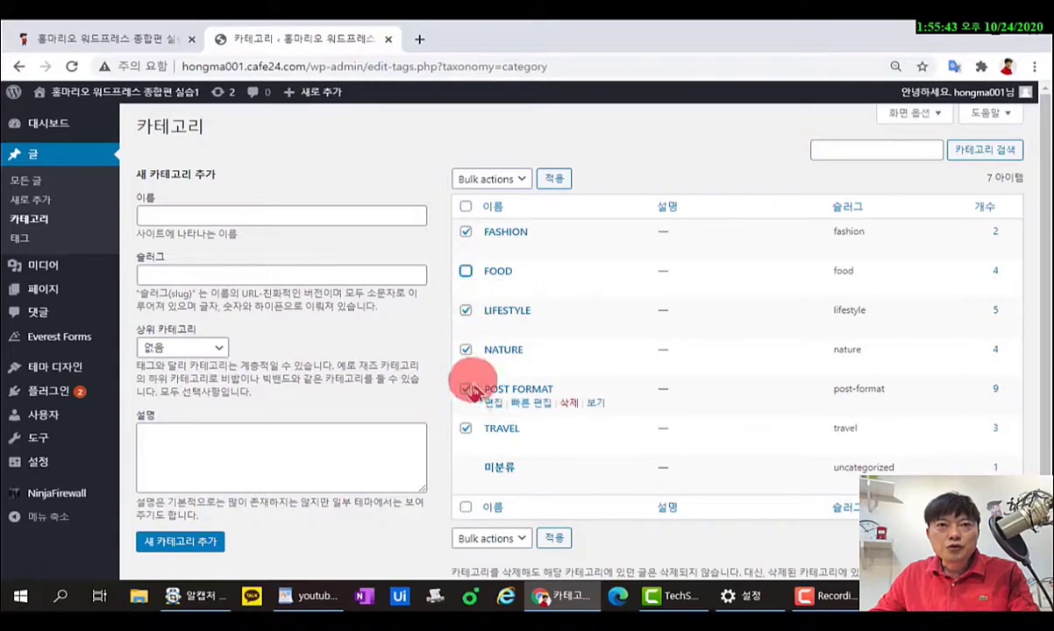
{"action": "left_click", "coordinate": [466, 430]}
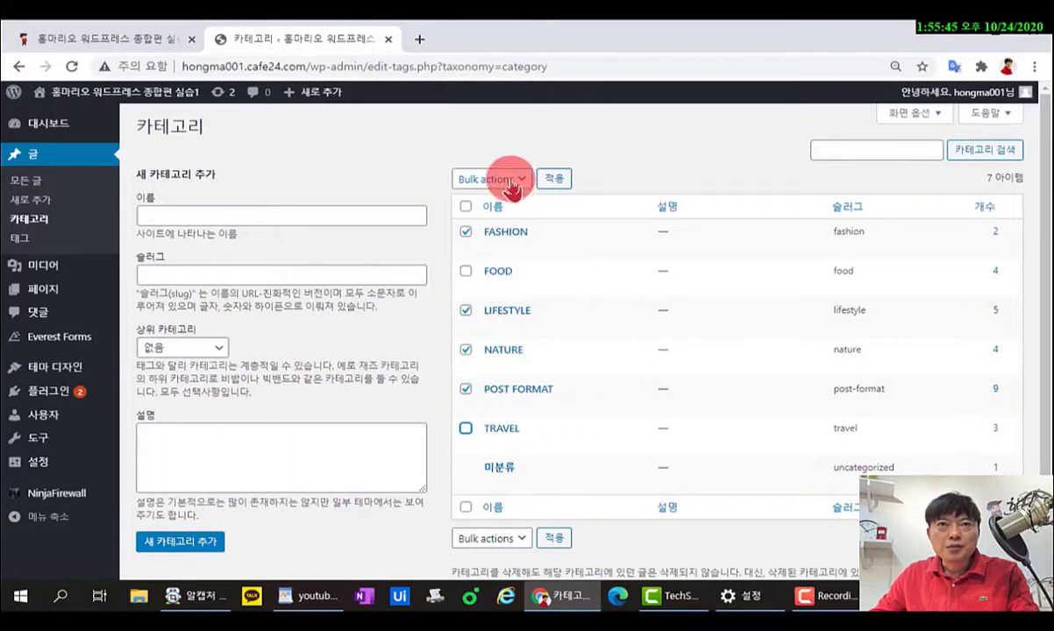
{"action": "left_click", "coordinate": [504, 177]}
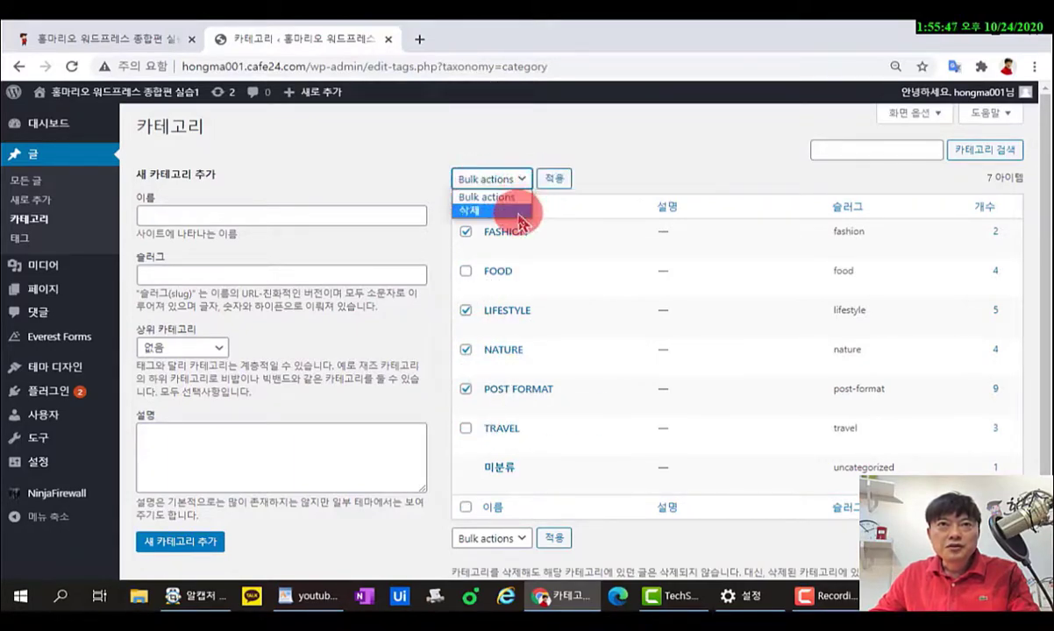
{"action": "left_click", "coordinate": [518, 213]}
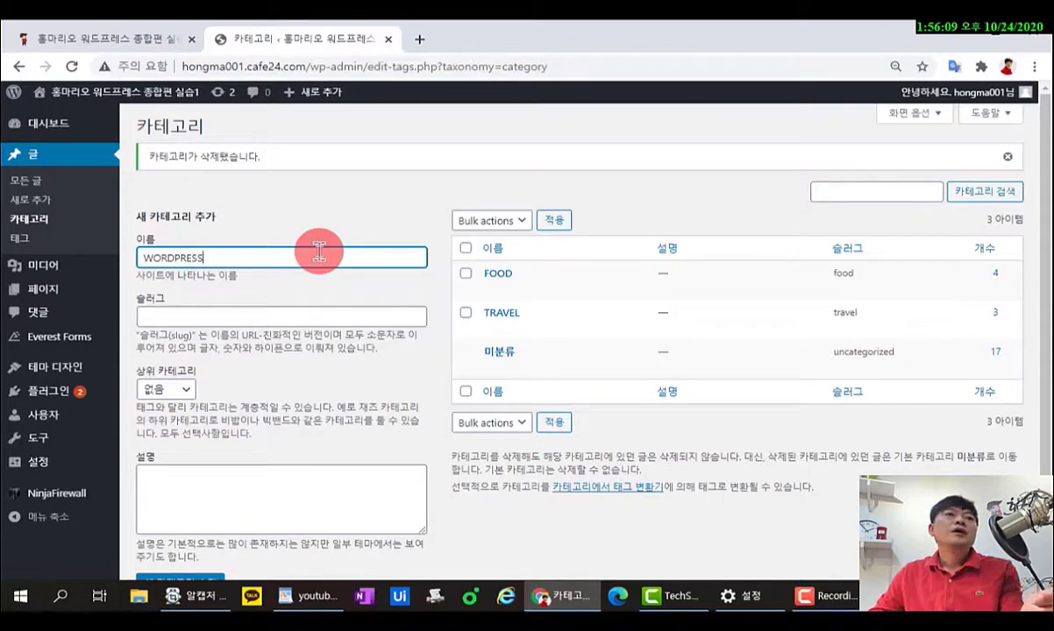
Create the WORDPRESS category with 새 카테고리 추가.
{"action": "left_click_drag", "start_coordinate": [320, 252], "coordinate": [163, 261]}
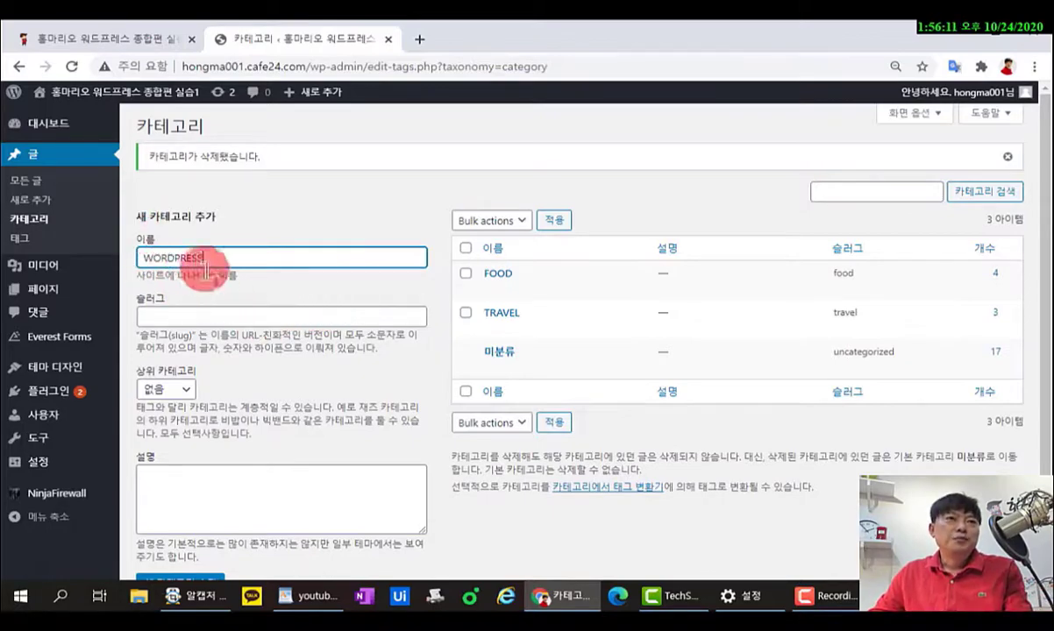
{"action": "left_click", "coordinate": [193, 256]}
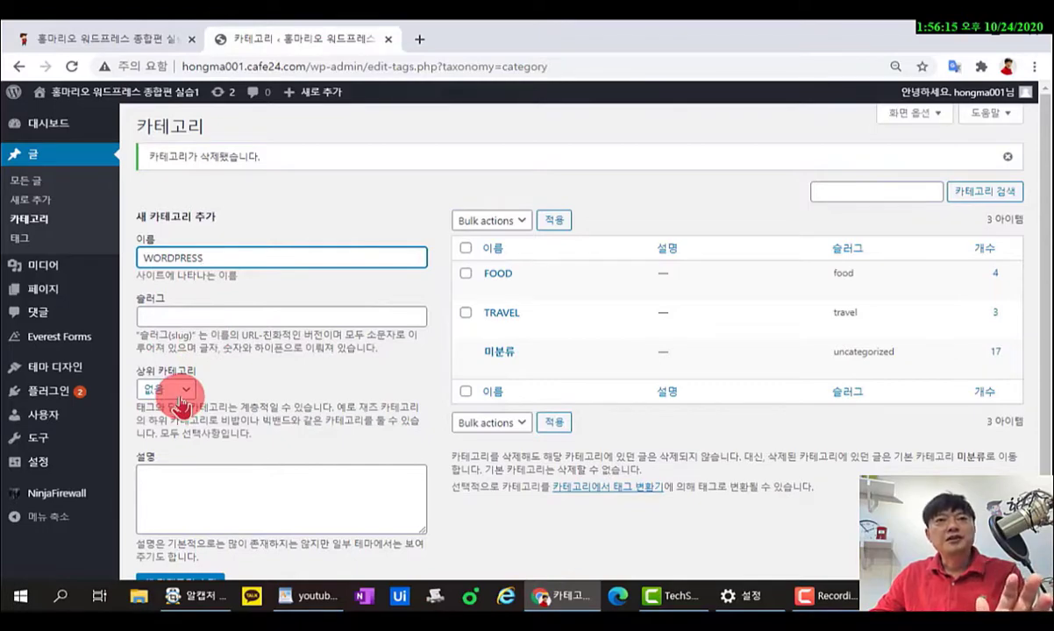
{"action": "mouse_move", "coordinate": [484, 283]}
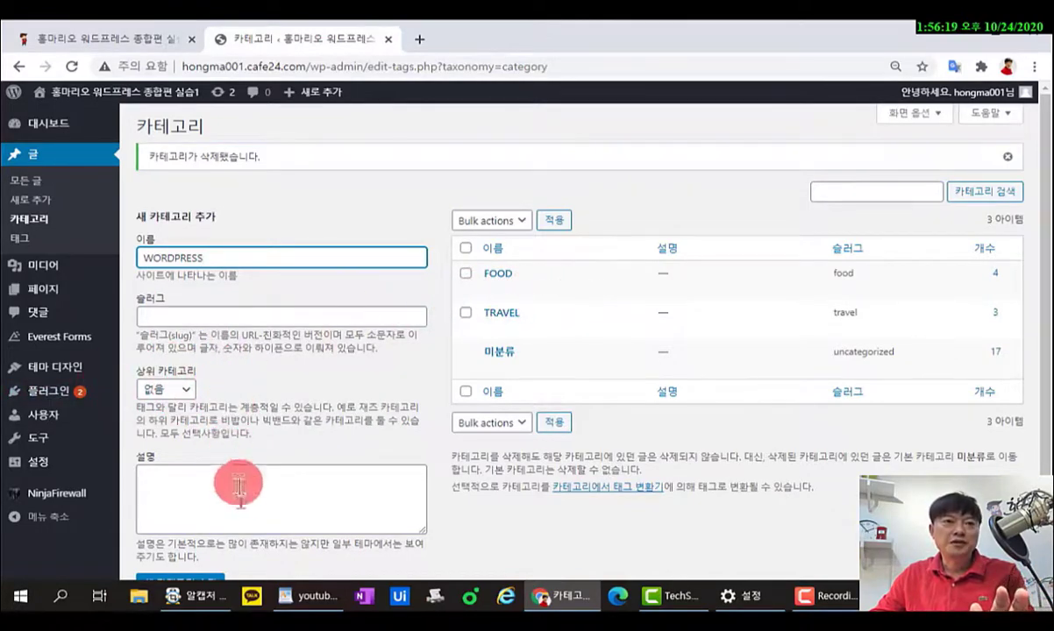
{"action": "scroll", "coordinate": [235, 501], "scroll_direction": "down", "scroll_amount": 1}
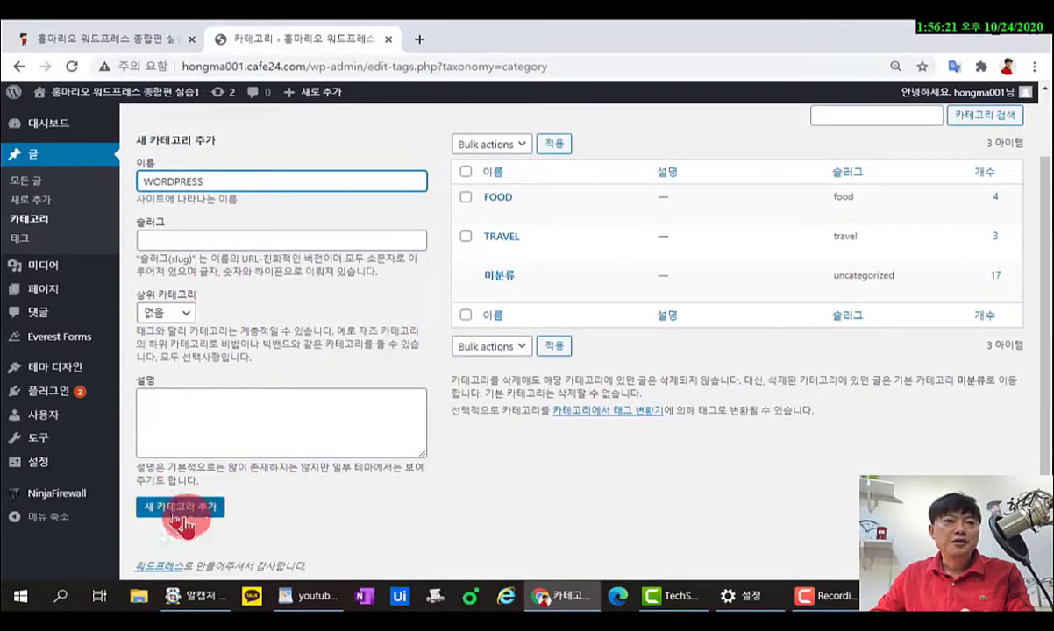
{"action": "left_click", "coordinate": [176, 510]}
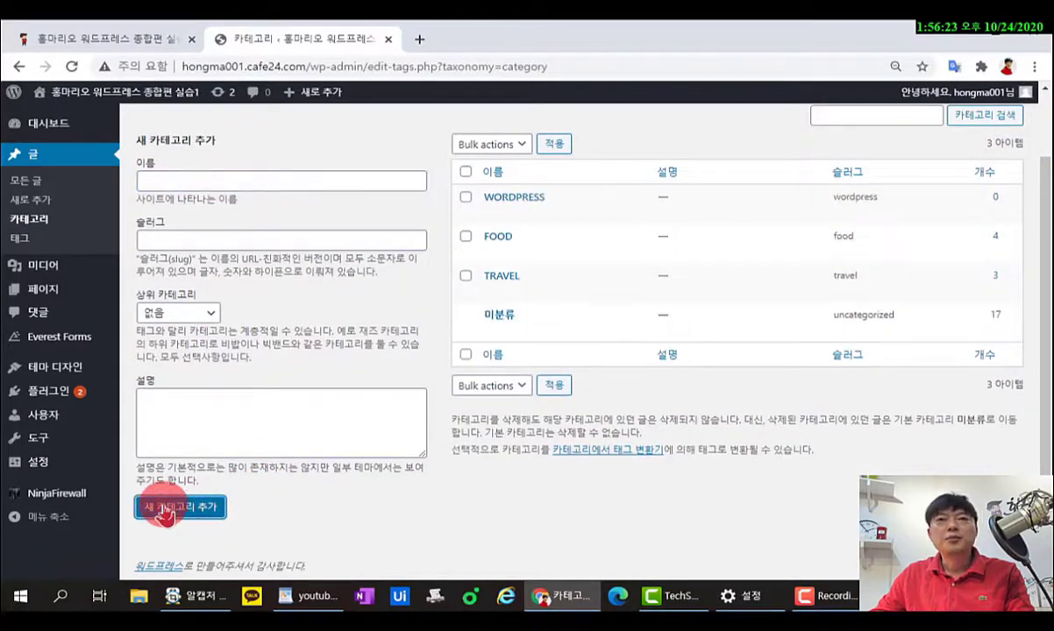
{"action": "mouse_move", "coordinate": [581, 340]}
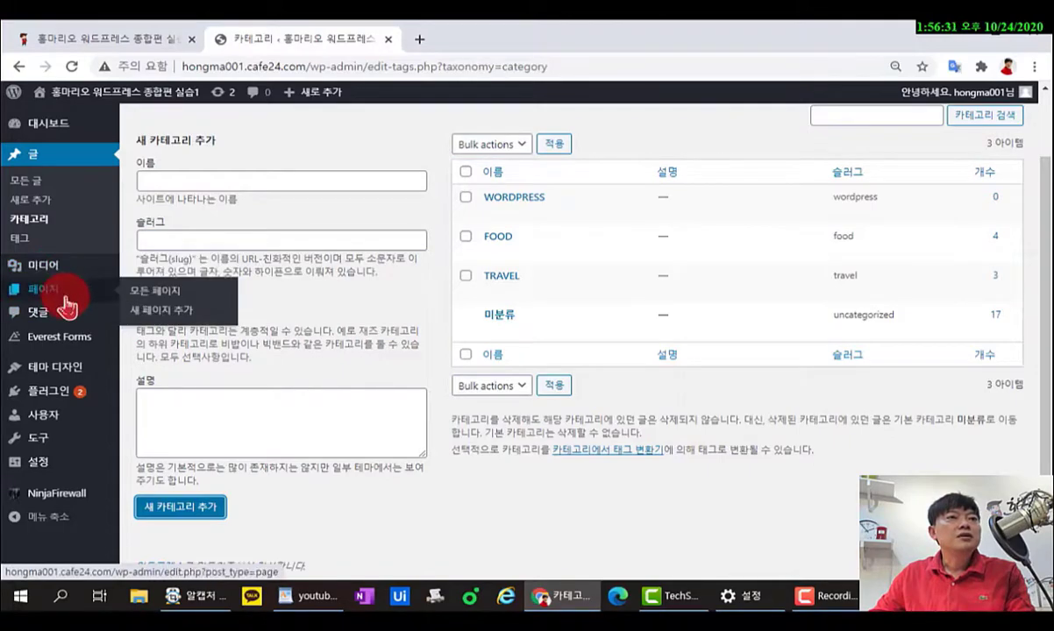
{"action": "mouse_move", "coordinate": [70, 368]}
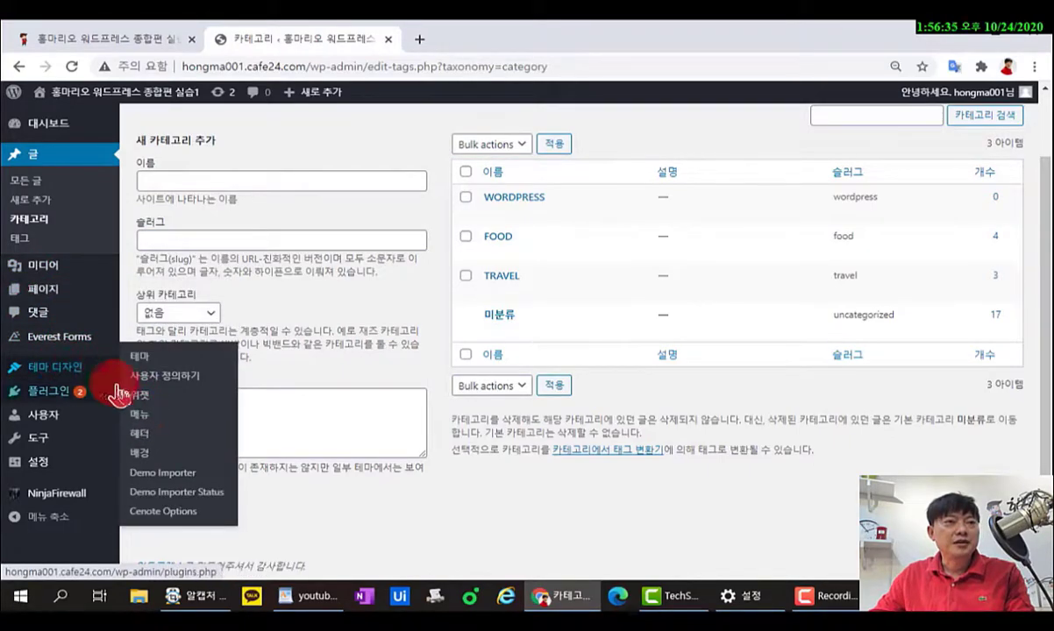
In the menu editor, add FOOD, TRAVEL and WORDPRESS from 카테고리 > 모두 보기 to 메인메뉴.
{"action": "left_click", "coordinate": [141, 422]}
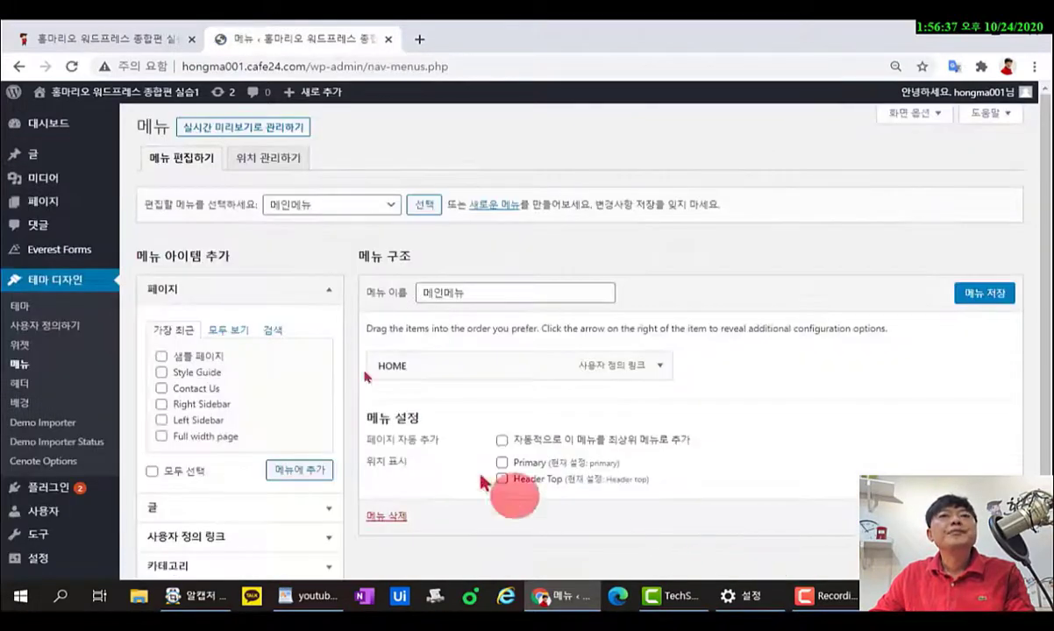
{"action": "left_click", "coordinate": [279, 291]}
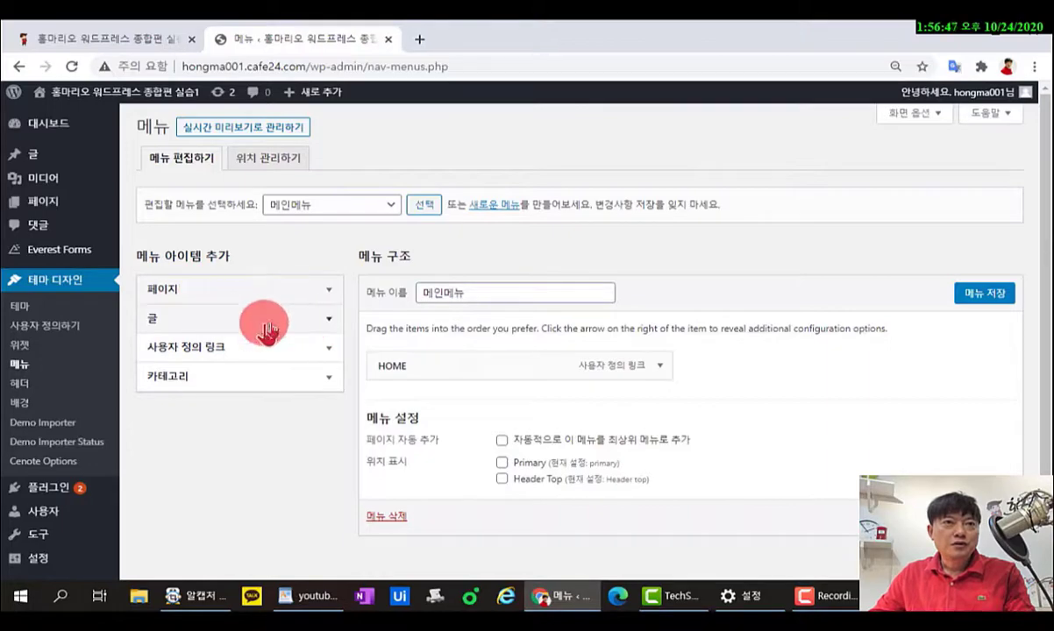
{"action": "left_click", "coordinate": [206, 376]}
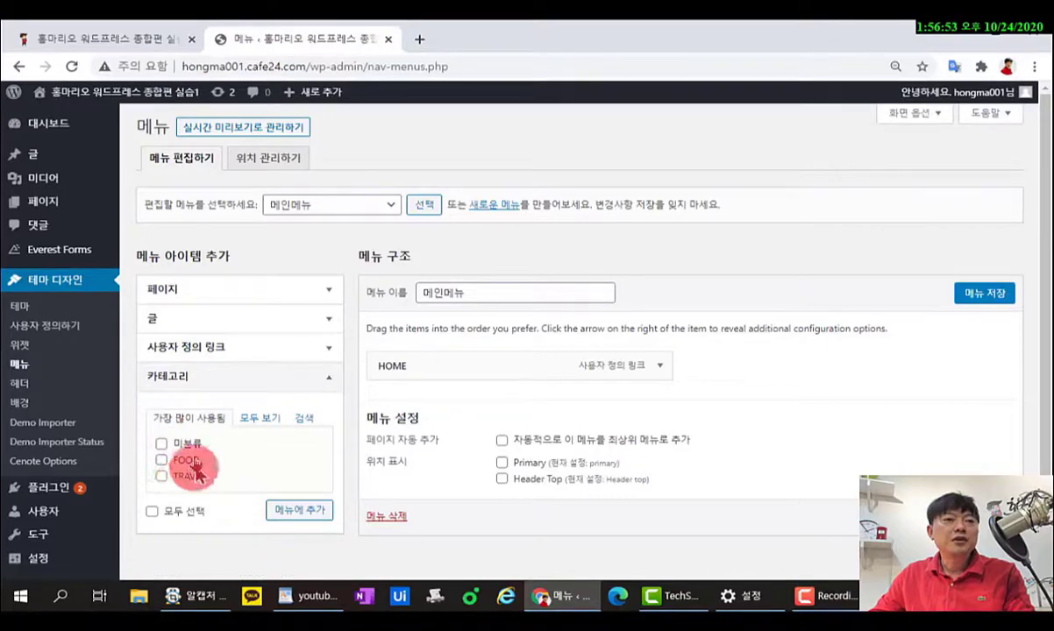
{"action": "left_click", "coordinate": [260, 420]}
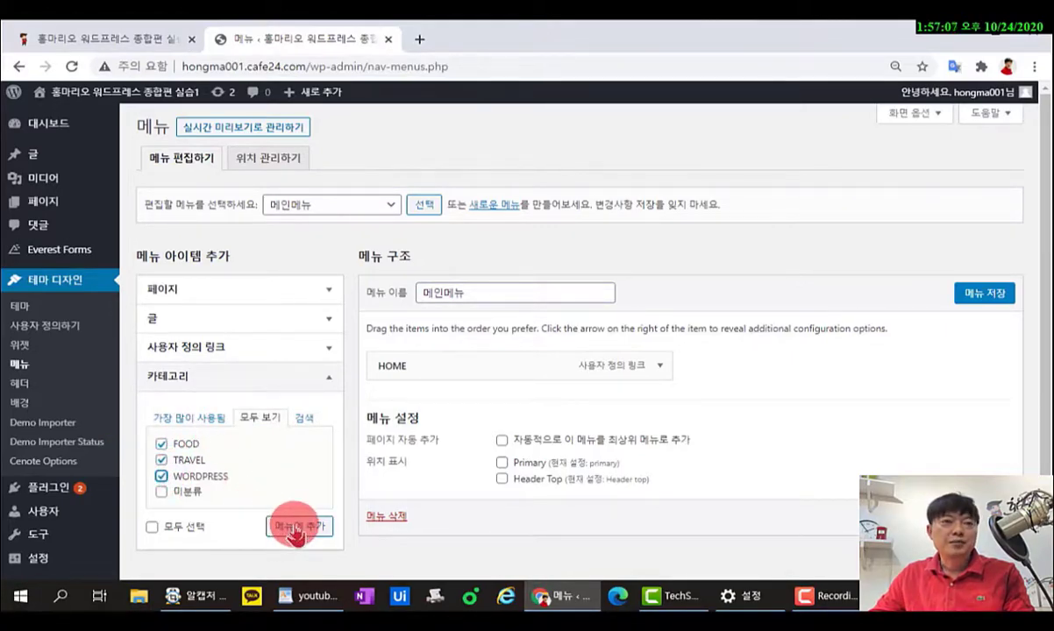
{"action": "left_click", "coordinate": [295, 530]}
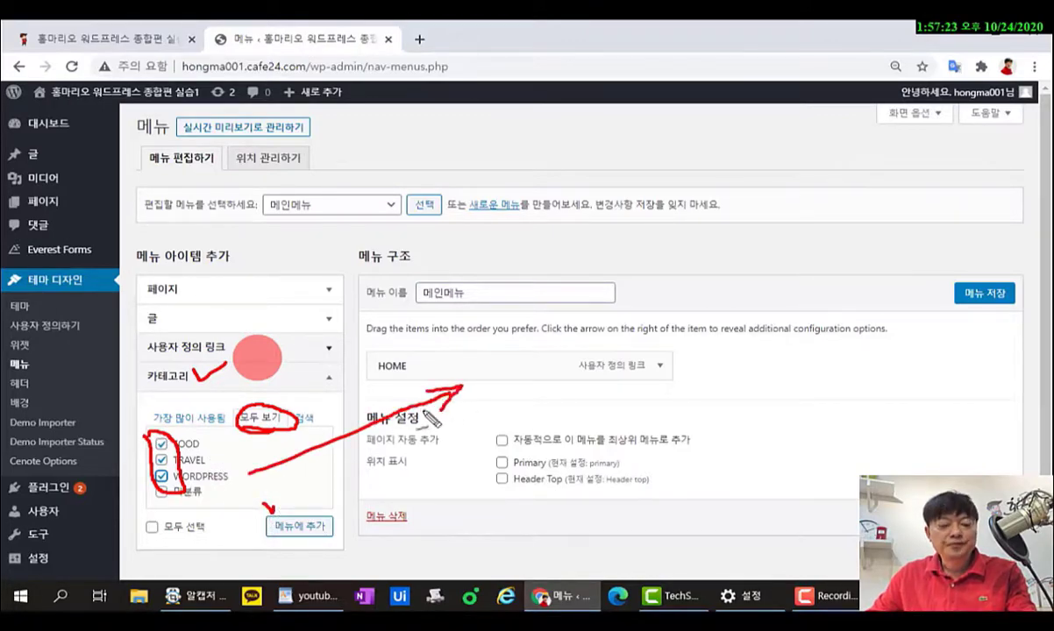
{"action": "key", "text": "Escape"}
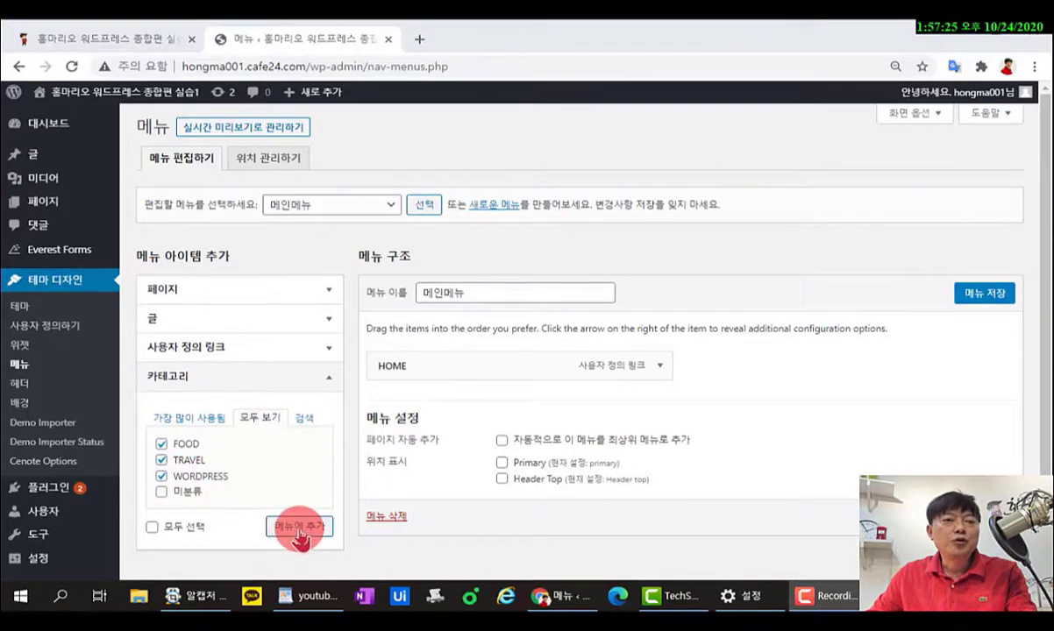
{"action": "left_click", "coordinate": [298, 529]}
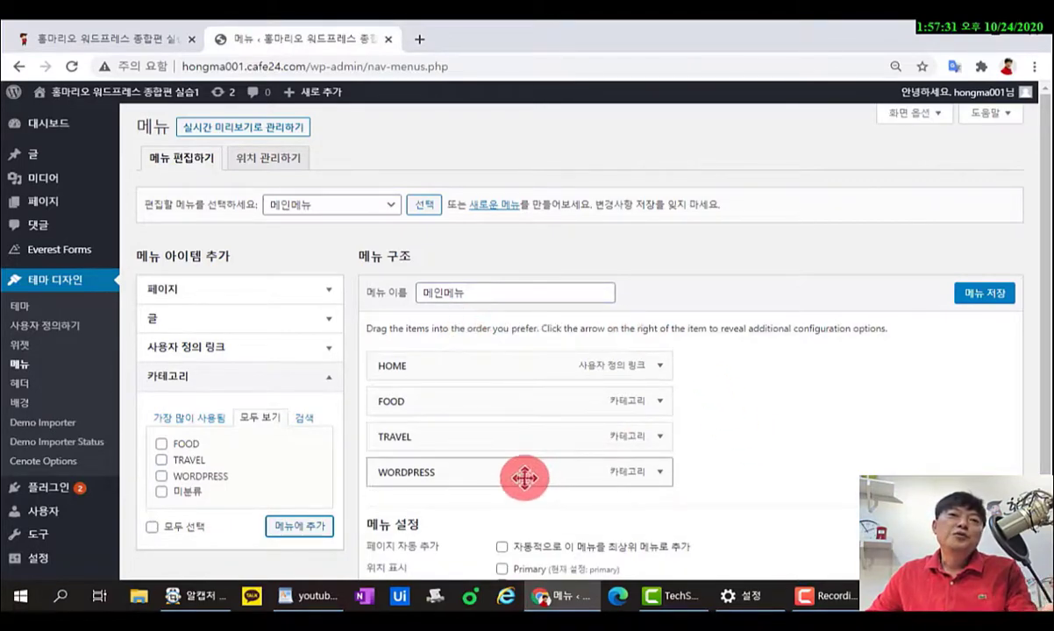
Reorder the main menu to HOME, WORDPRESS, TRAVEL, FOOD and compare it with the live site.
{"action": "left_click_drag", "start_coordinate": [524, 478], "coordinate": [526, 403]}
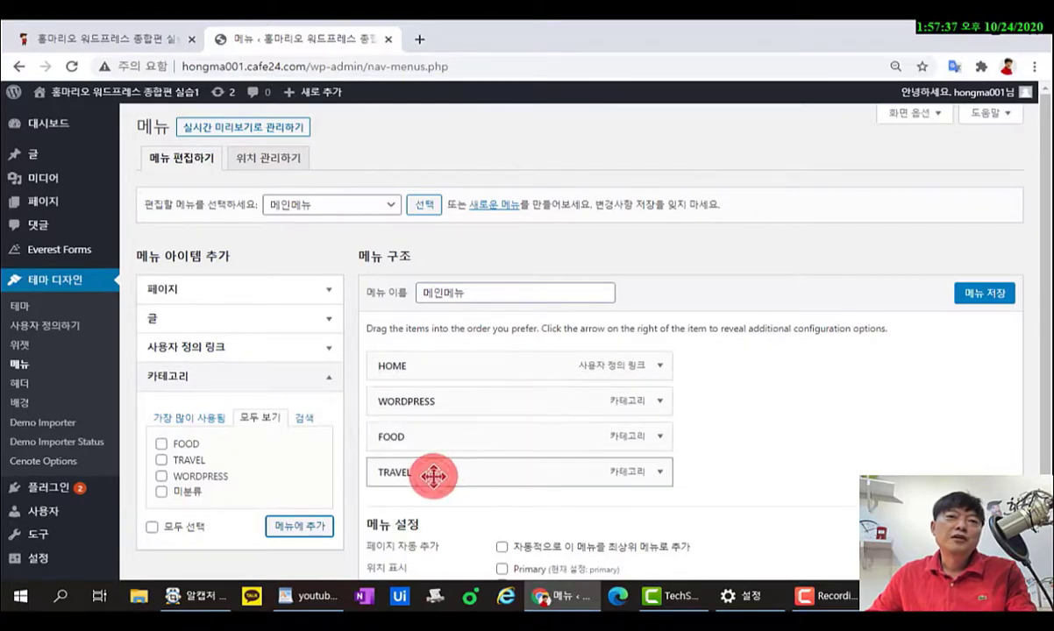
{"action": "left_click_drag", "start_coordinate": [435, 477], "coordinate": [421, 418]}
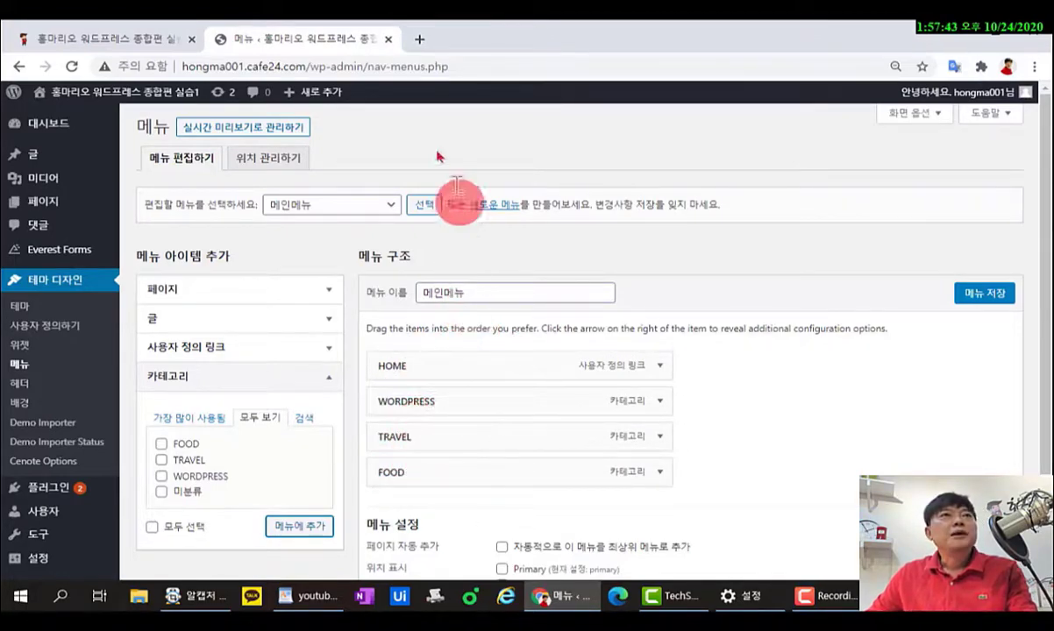
{"action": "left_click", "coordinate": [145, 40]}
{"action": "double_click", "coordinate": [188, 66]}
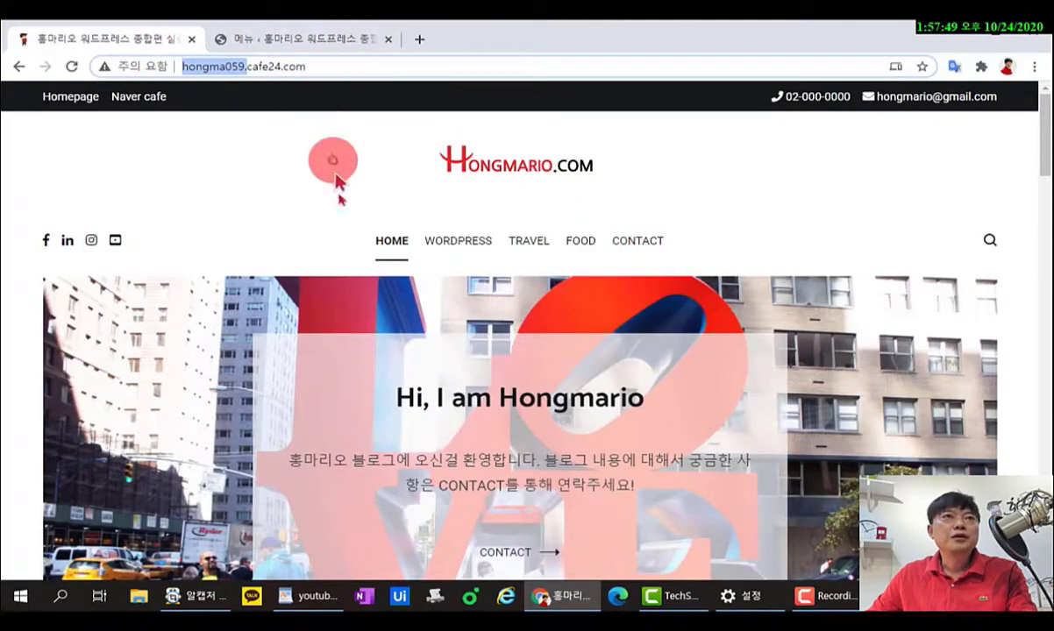
Add the Contact Us page to the end of the main menu.
{"action": "left_click", "coordinate": [302, 39]}
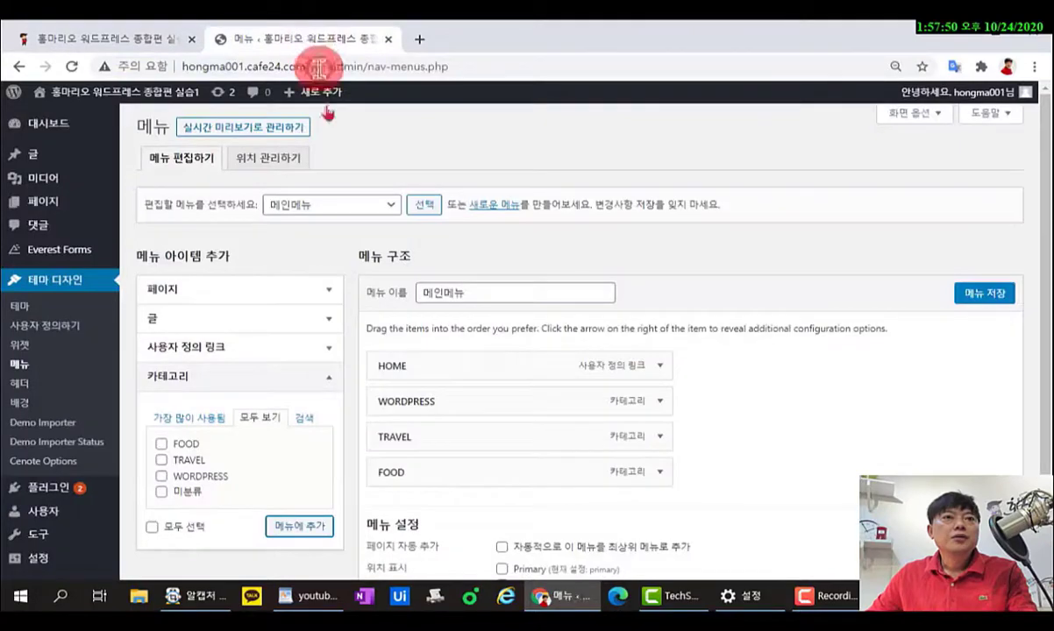
{"action": "left_click", "coordinate": [219, 291]}
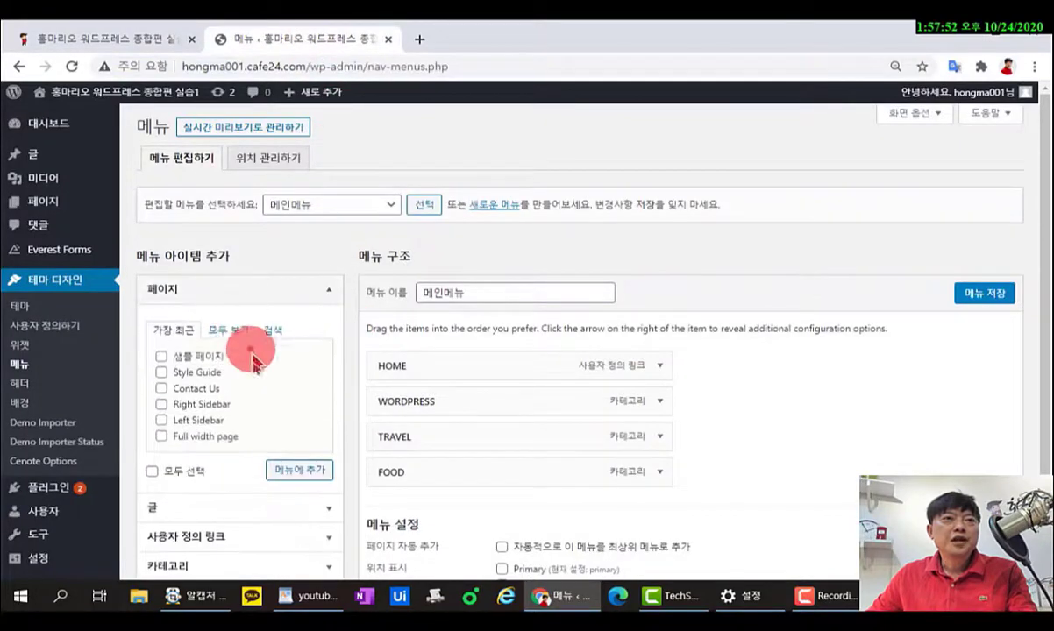
{"action": "left_click", "coordinate": [160, 389]}
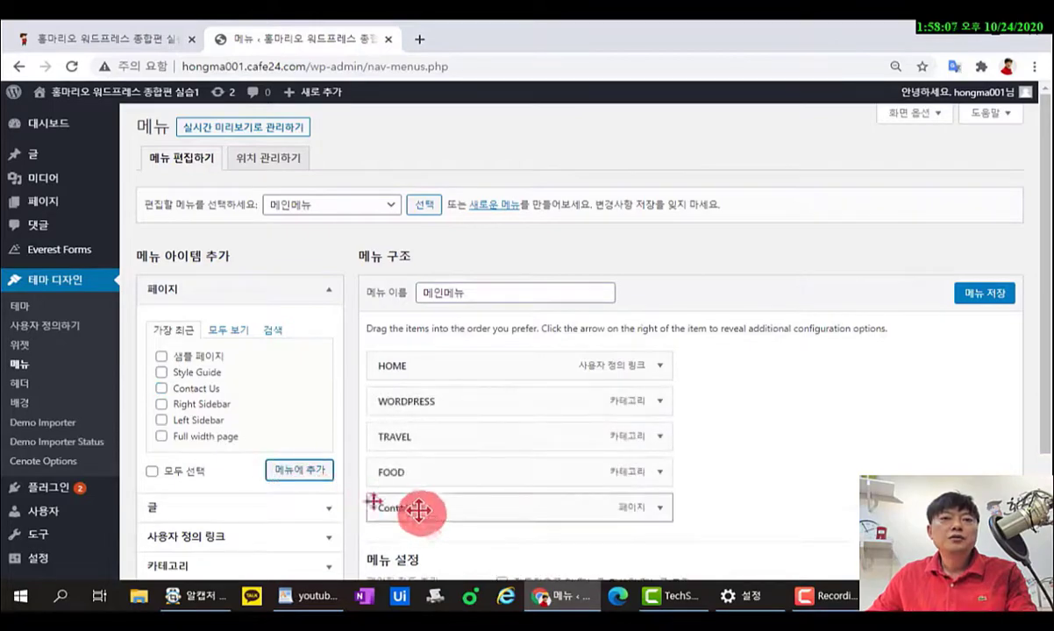
Relabel the Contact Us menu item as CONTACT and save the menu.
{"action": "left_click", "coordinate": [661, 516]}
{"action": "scroll", "coordinate": [613, 474], "scroll_direction": "down", "scroll_amount": 3}
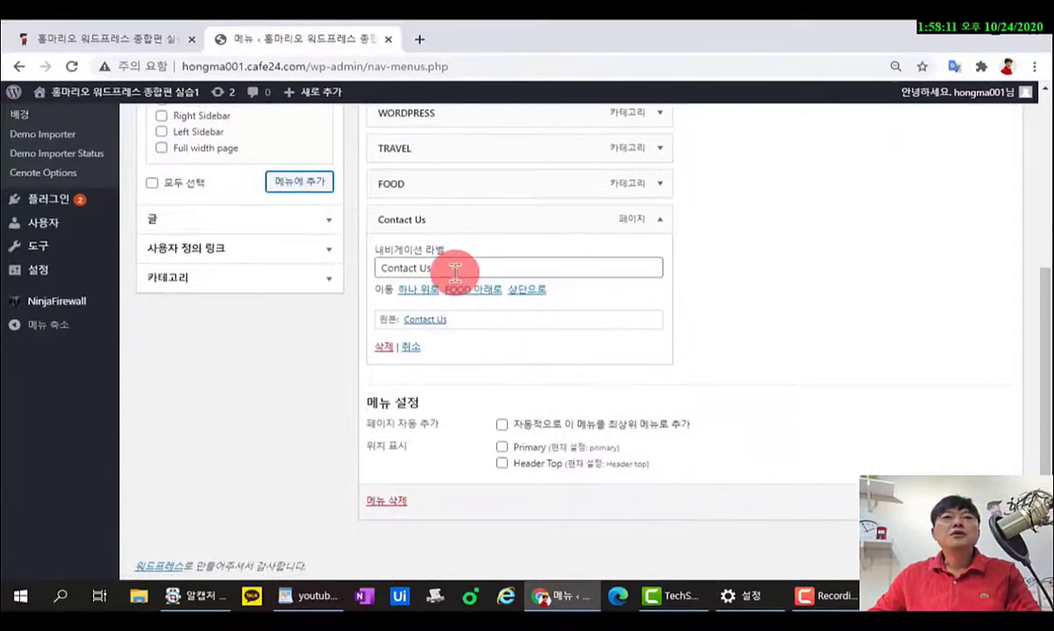
{"action": "left_click", "coordinate": [454, 270]}
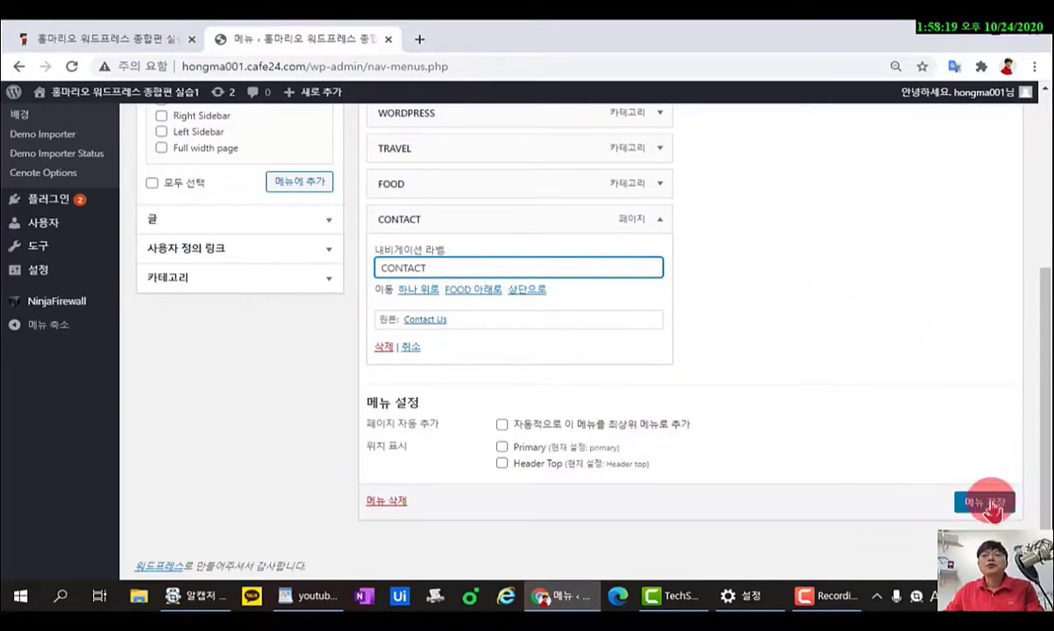
{"action": "left_click", "coordinate": [980, 503]}
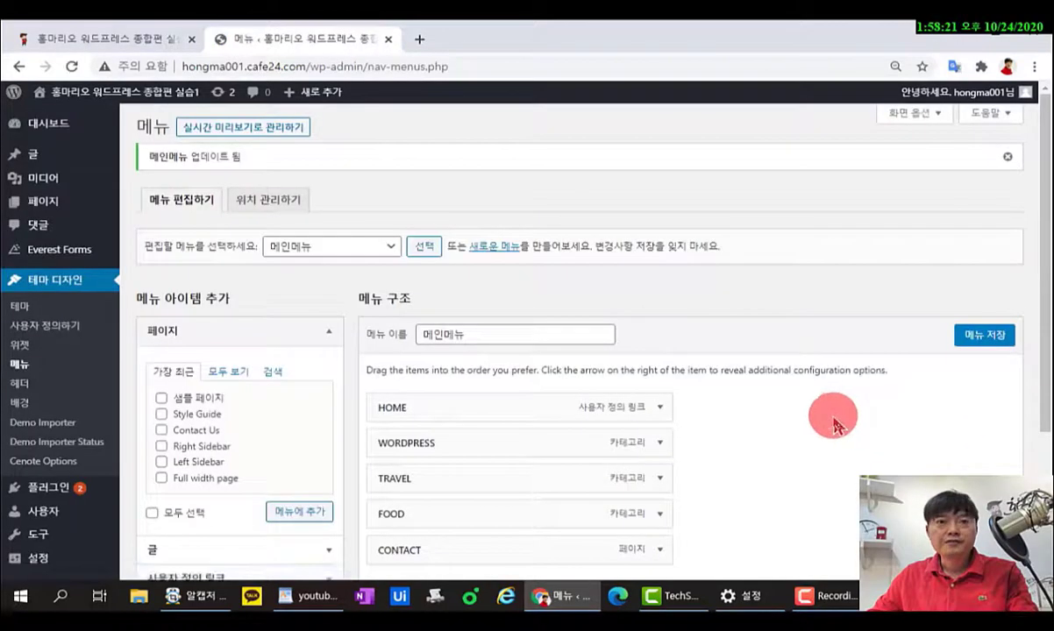
Set 메인메뉴's display location to Primary and save it.
{"action": "scroll", "coordinate": [831, 425], "scroll_direction": "down", "scroll_amount": 3}
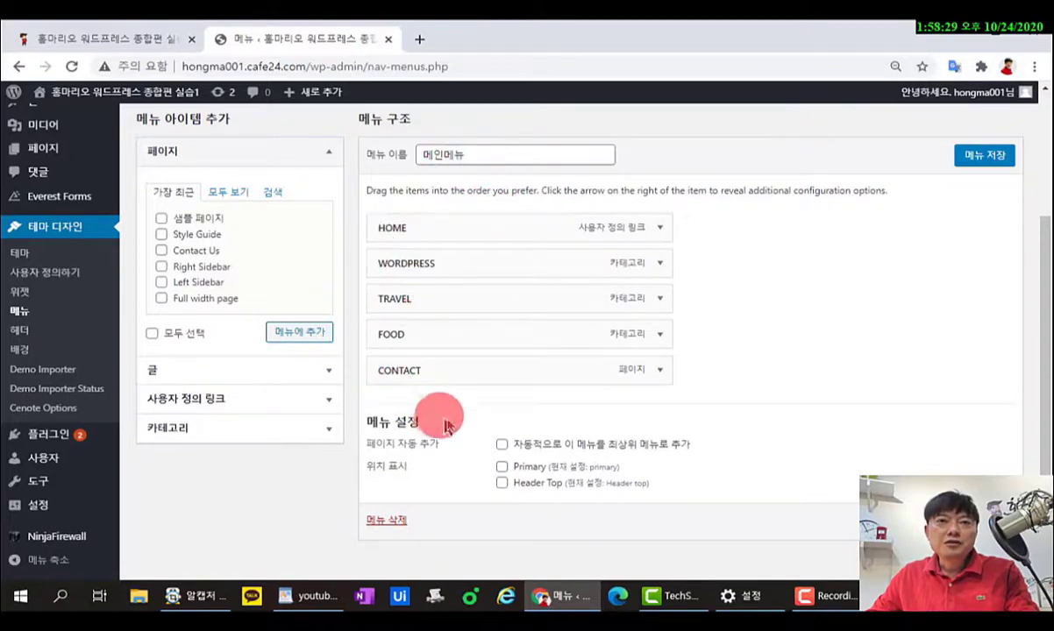
{"action": "left_click", "coordinate": [501, 469]}
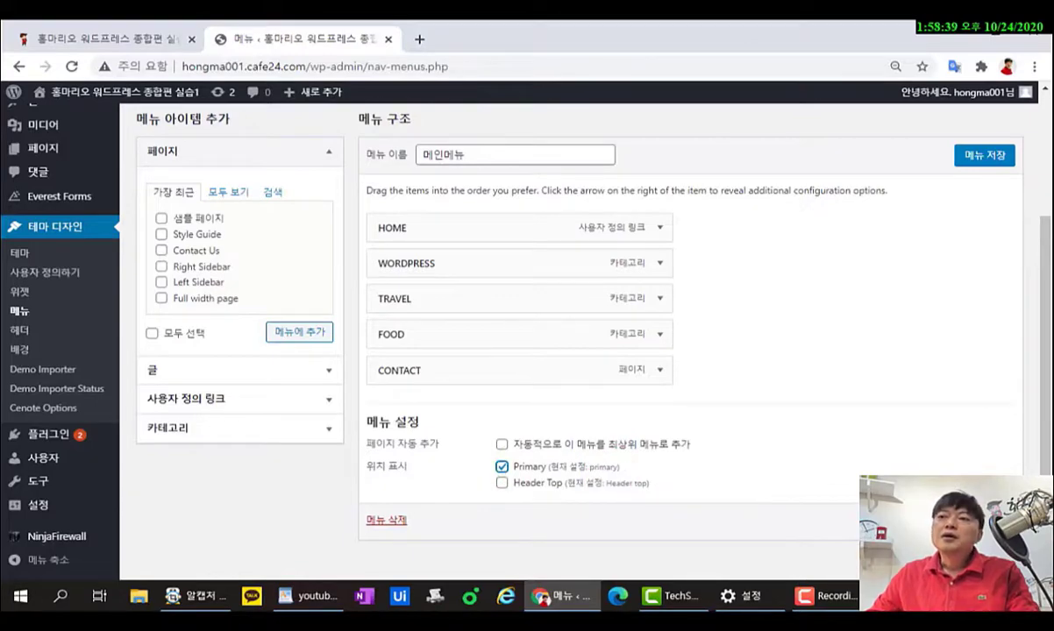
{"action": "left_click", "coordinate": [983, 521]}
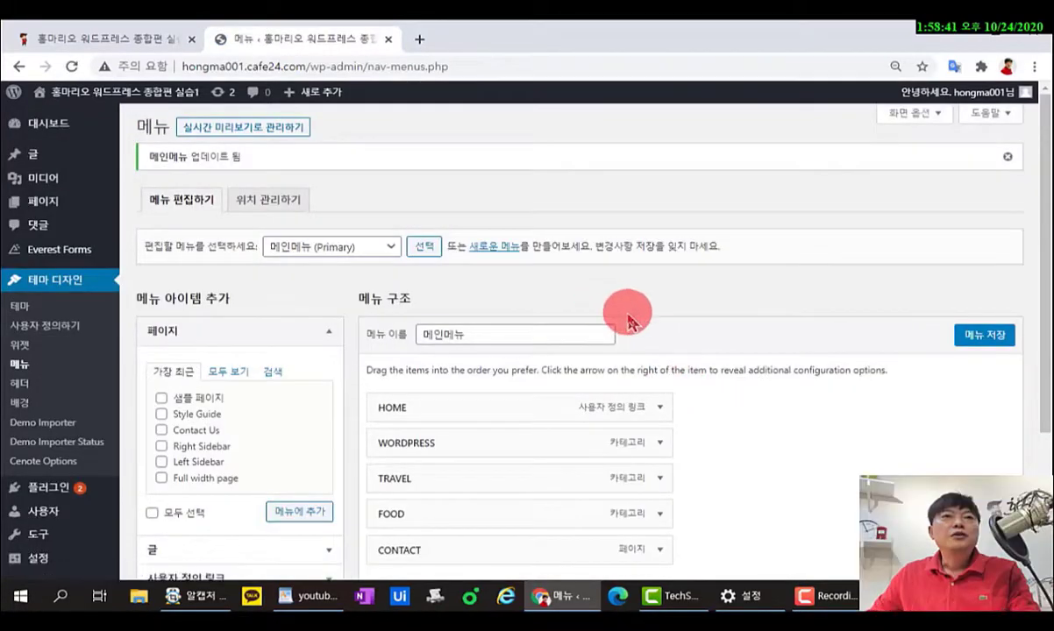
Check the live site's navigation, then go to the menu list to start a new menu.
{"action": "scroll", "coordinate": [628, 323], "scroll_direction": "down", "scroll_amount": 2}
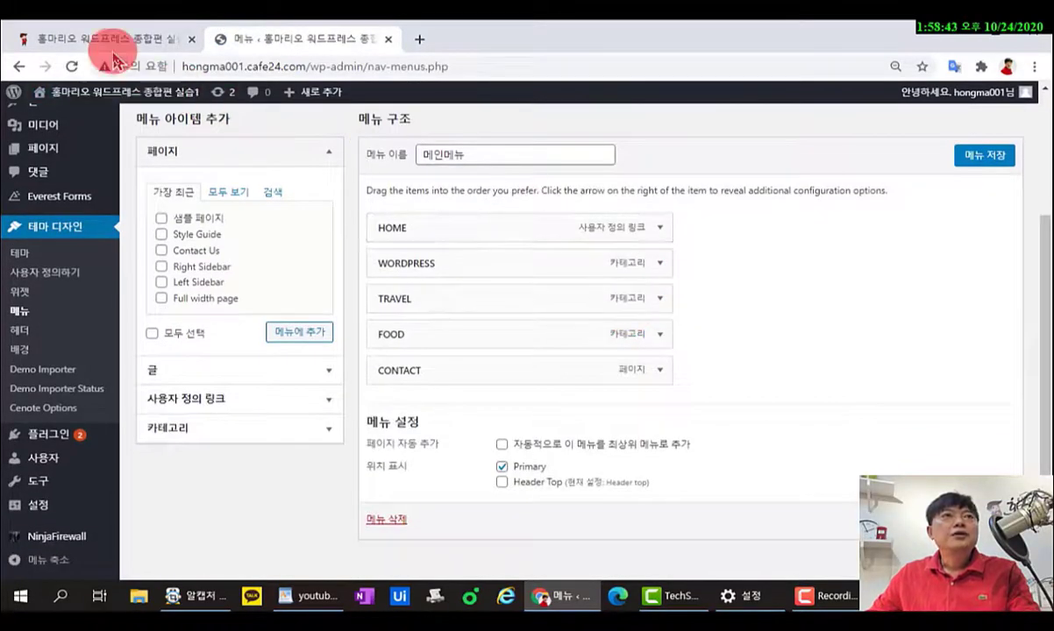
{"action": "left_click", "coordinate": [113, 40]}
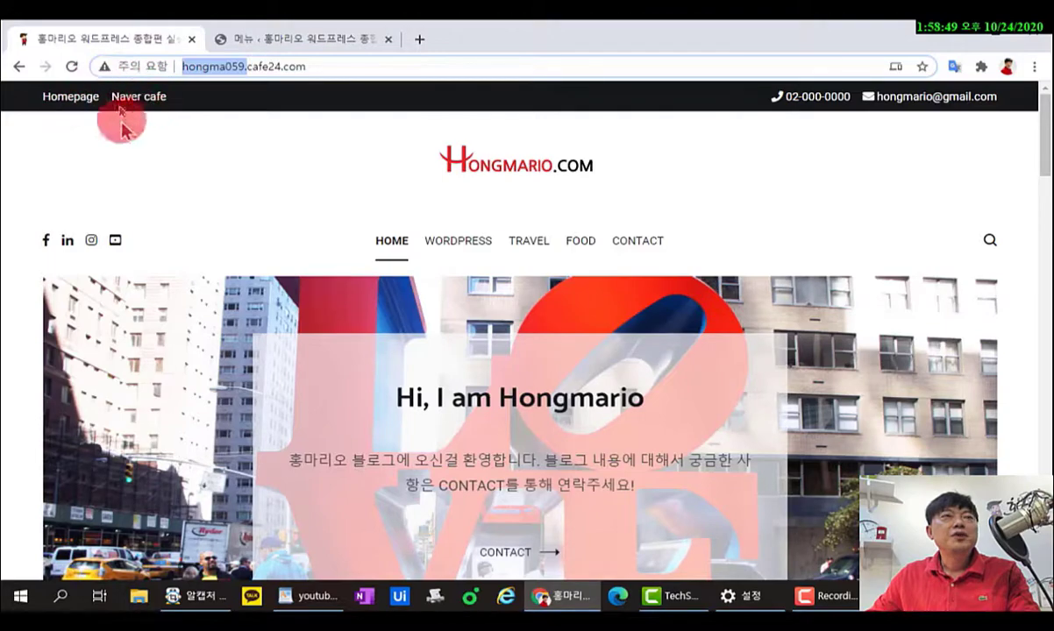
{"action": "left_click", "coordinate": [274, 39]}
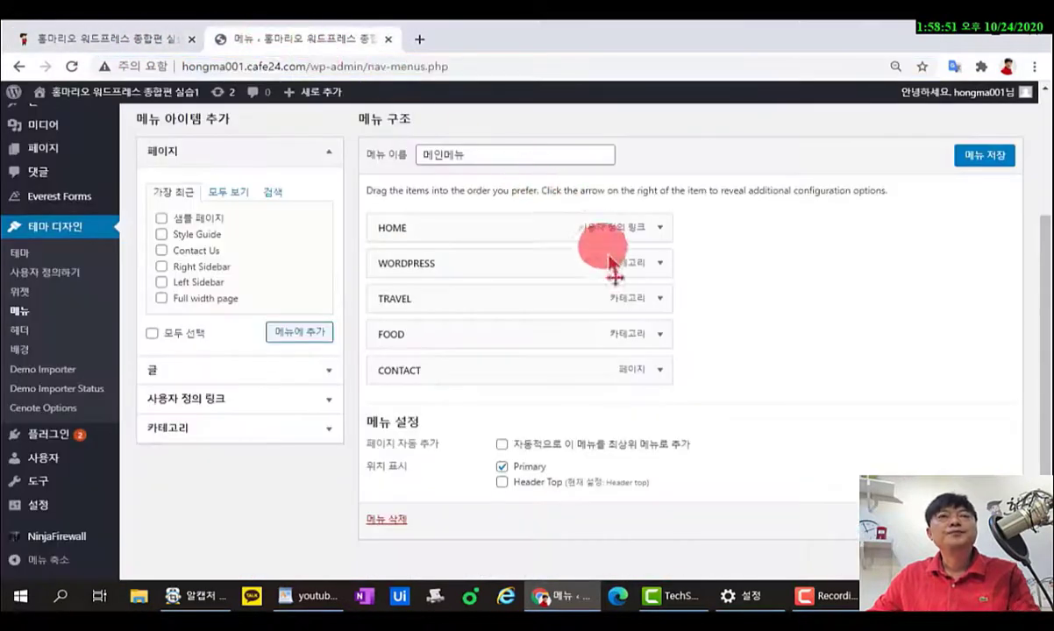
{"action": "scroll", "coordinate": [622, 290], "scroll_direction": "up", "scroll_amount": 3}
{"action": "left_click", "coordinate": [391, 246]}
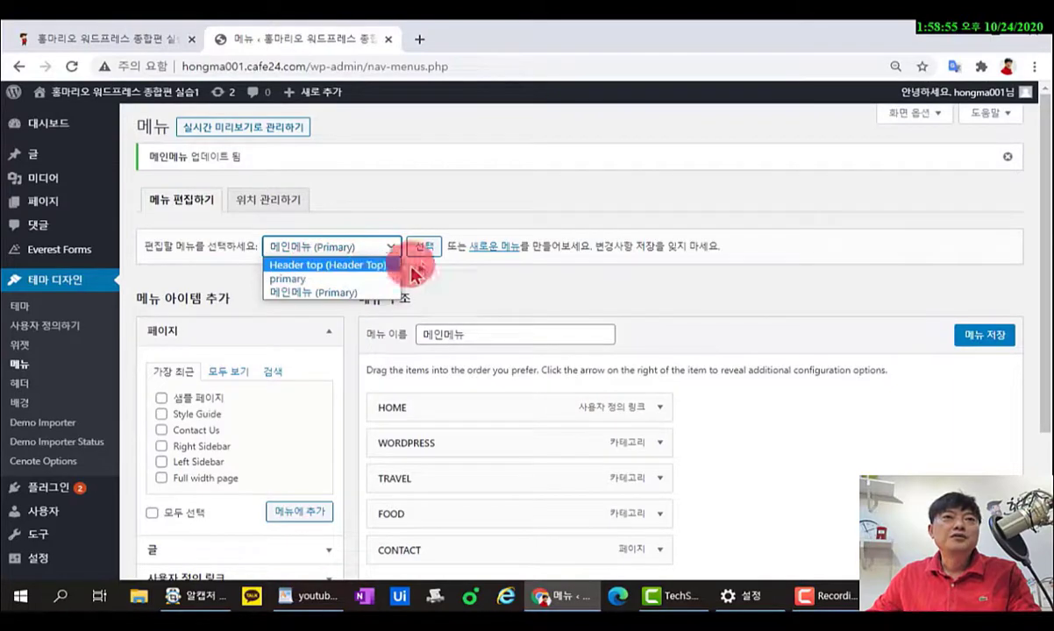
{"action": "left_click", "coordinate": [501, 247]}
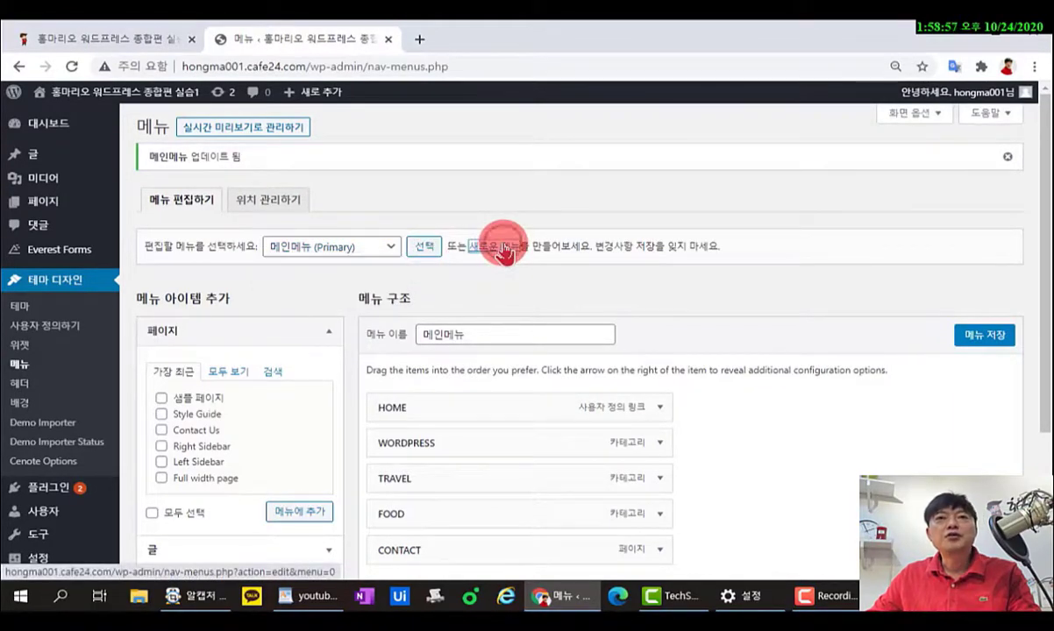
Create a new empty menu named 탑메뉴.
{"action": "left_click", "coordinate": [504, 249]}
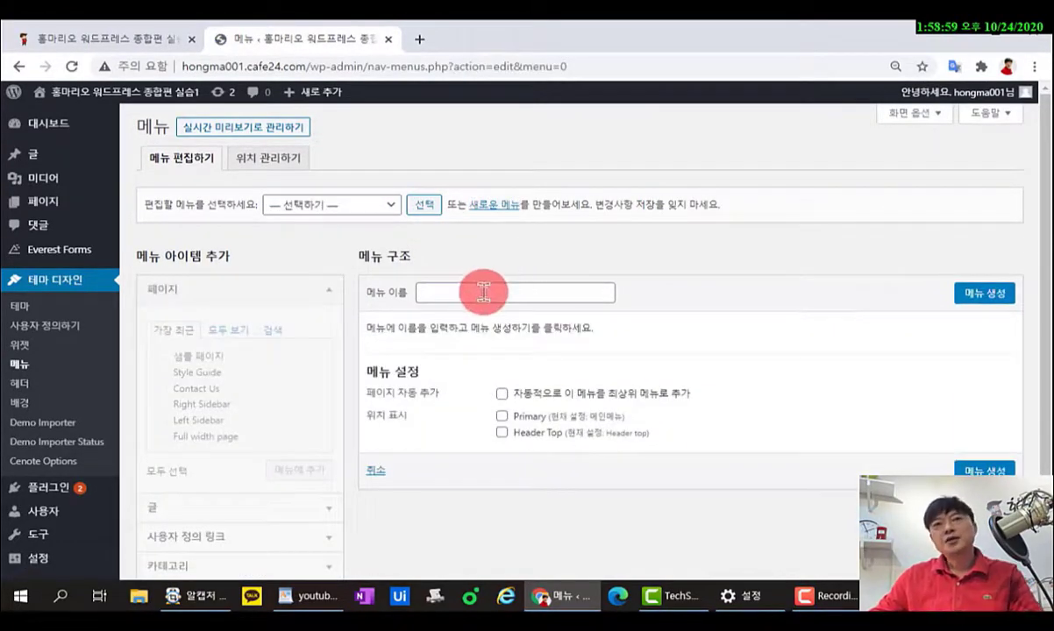
{"action": "left_click", "coordinate": [483, 293]}
{"action": "type", "text": "X"}
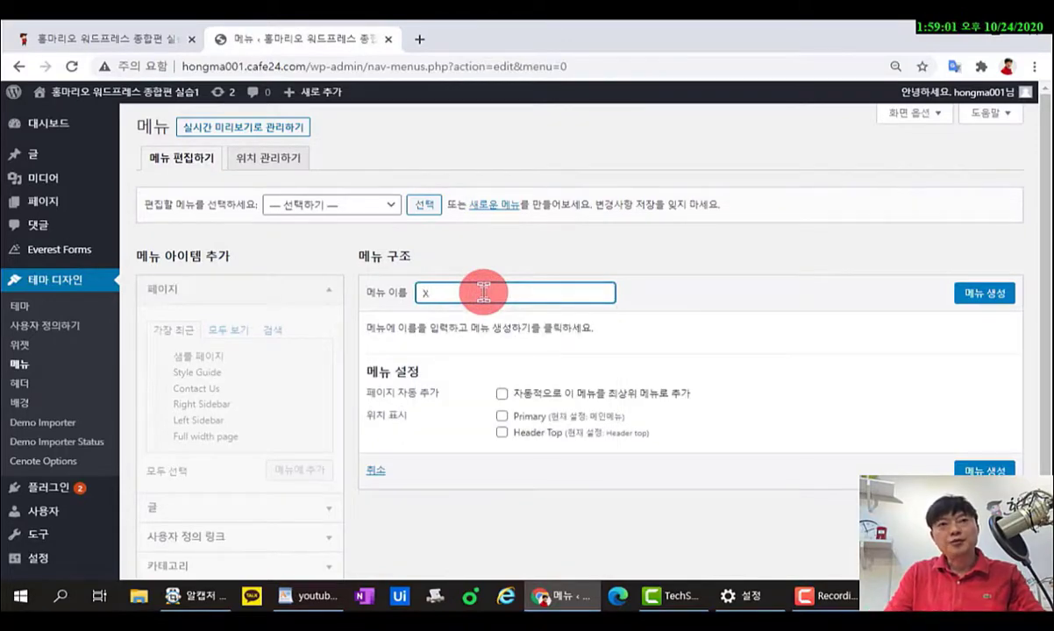
{"action": "type", "text": "Kㅂ메뉴"}
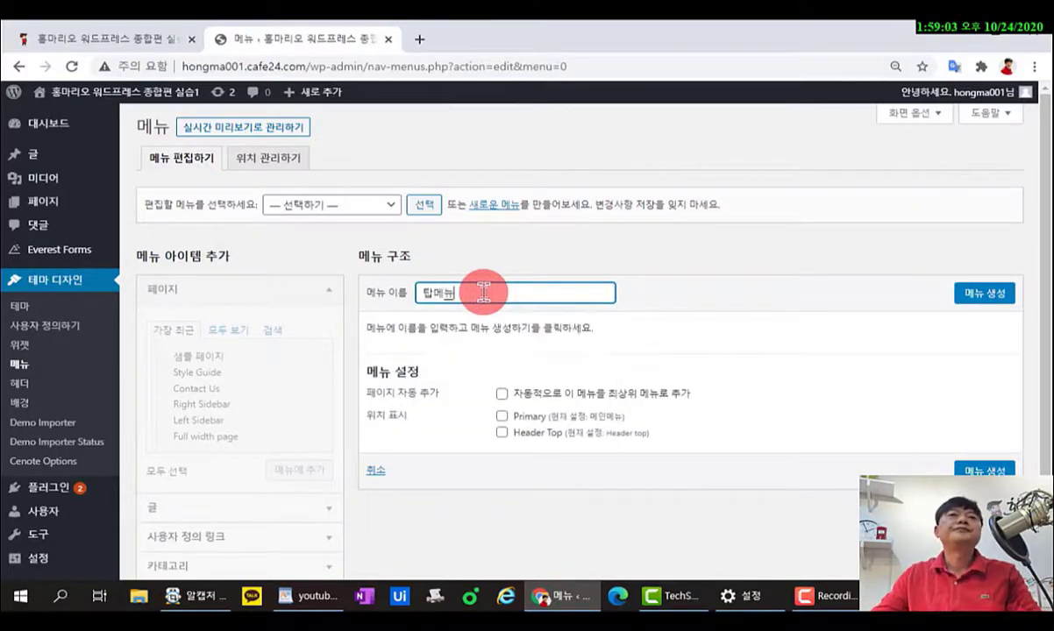
{"action": "left_click", "coordinate": [992, 298]}
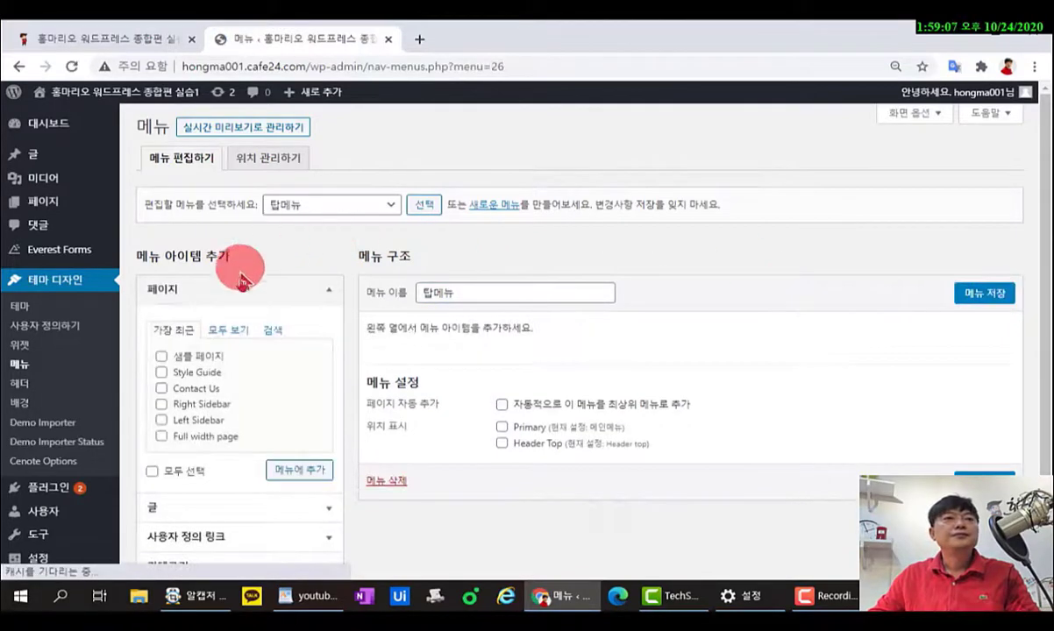
Expand the Custom Links panel and compare with the live site's top bar links.
{"action": "scroll", "coordinate": [279, 324], "scroll_direction": "down", "scroll_amount": 1}
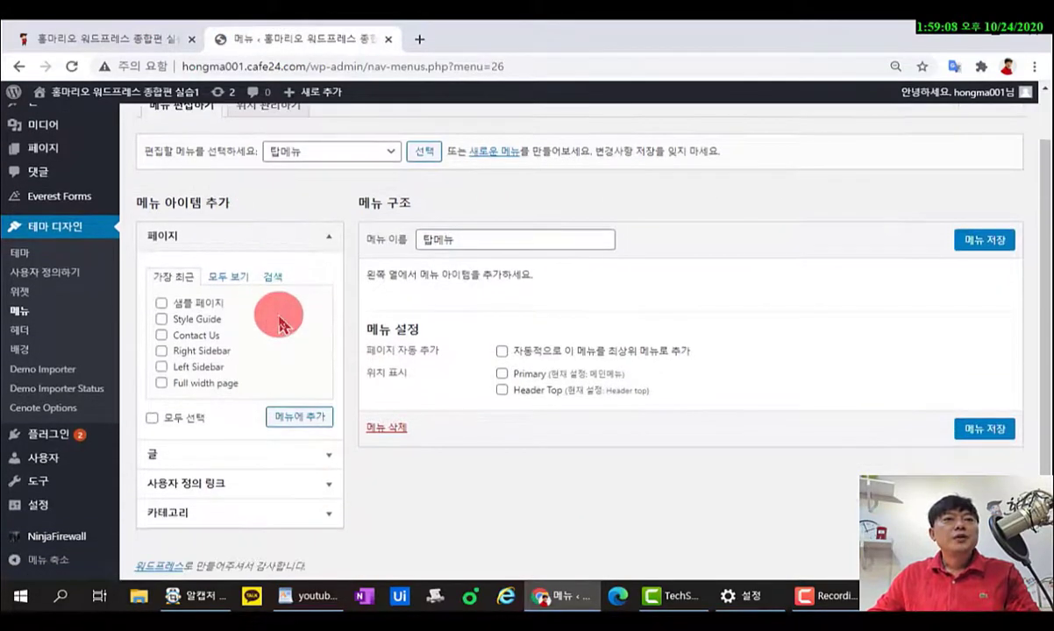
{"action": "left_click", "coordinate": [257, 238]}
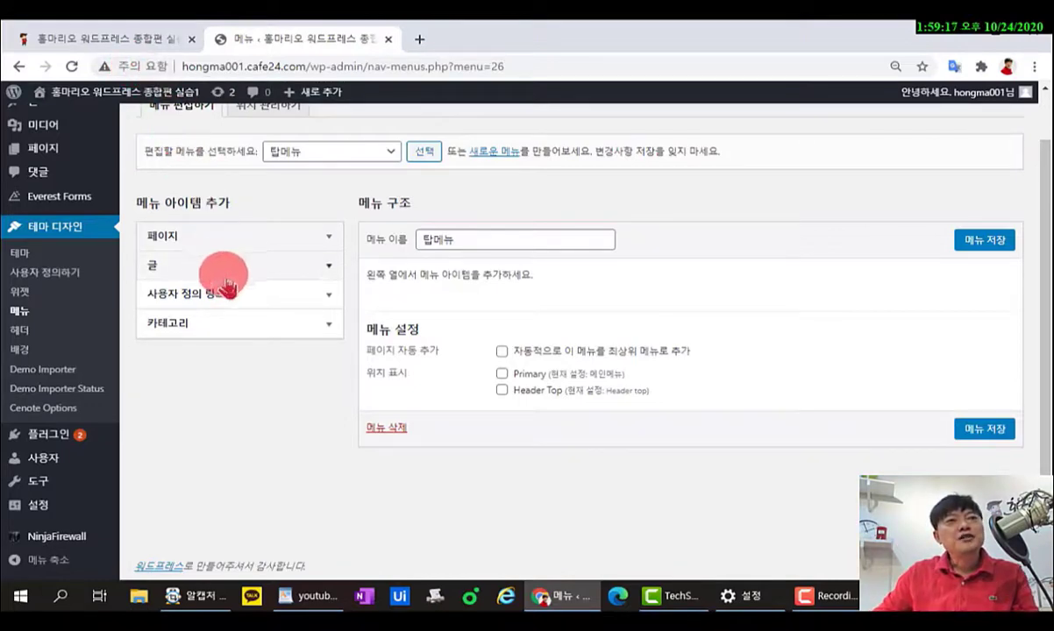
{"action": "left_click", "coordinate": [330, 301]}
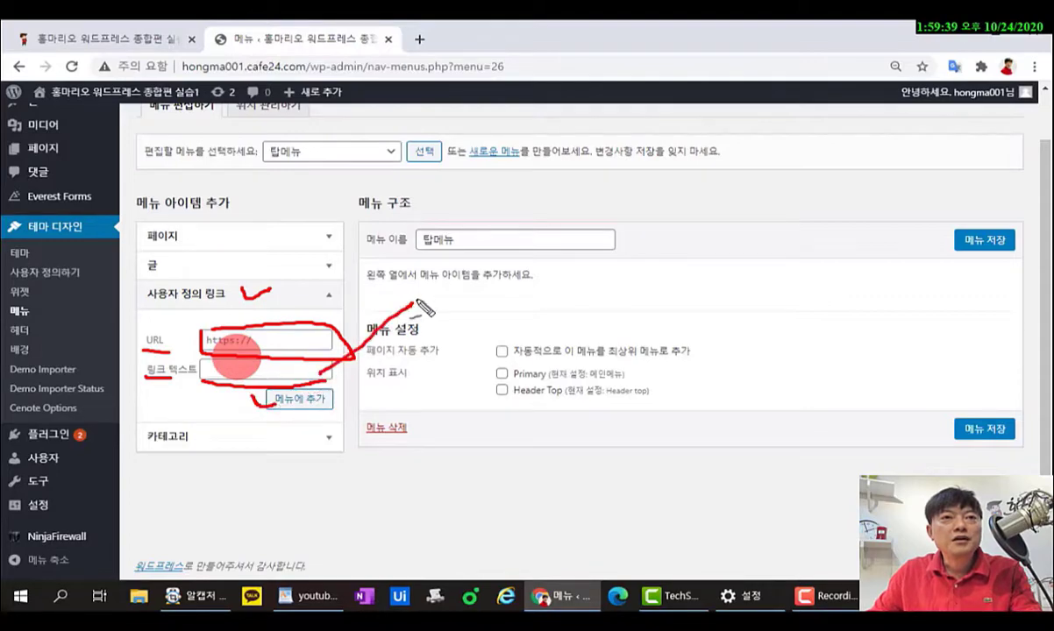
{"action": "key", "text": "Escape"}
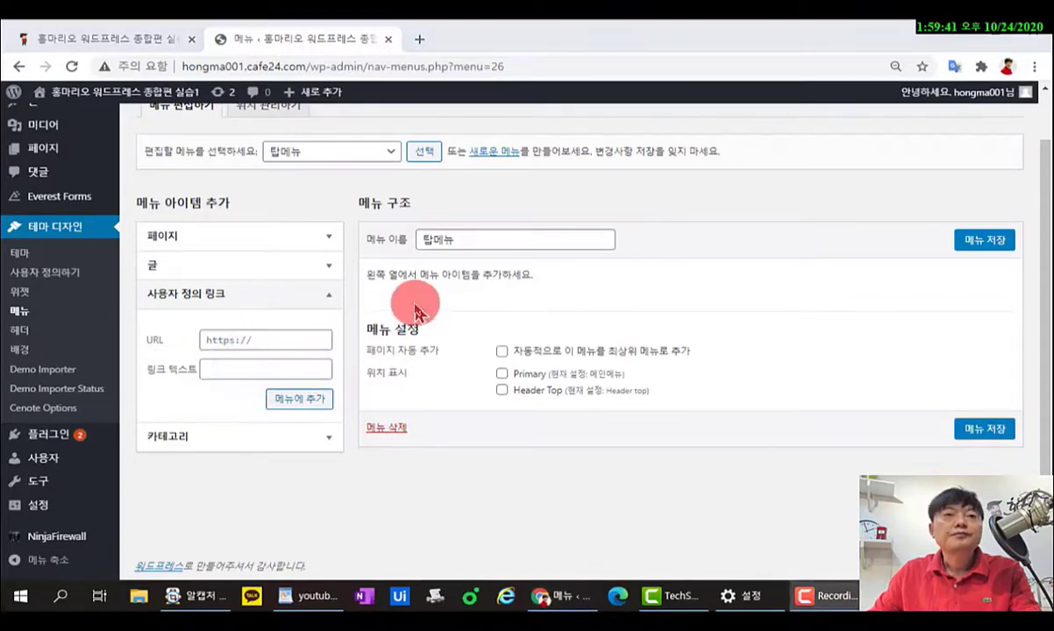
{"action": "left_click", "coordinate": [140, 40]}
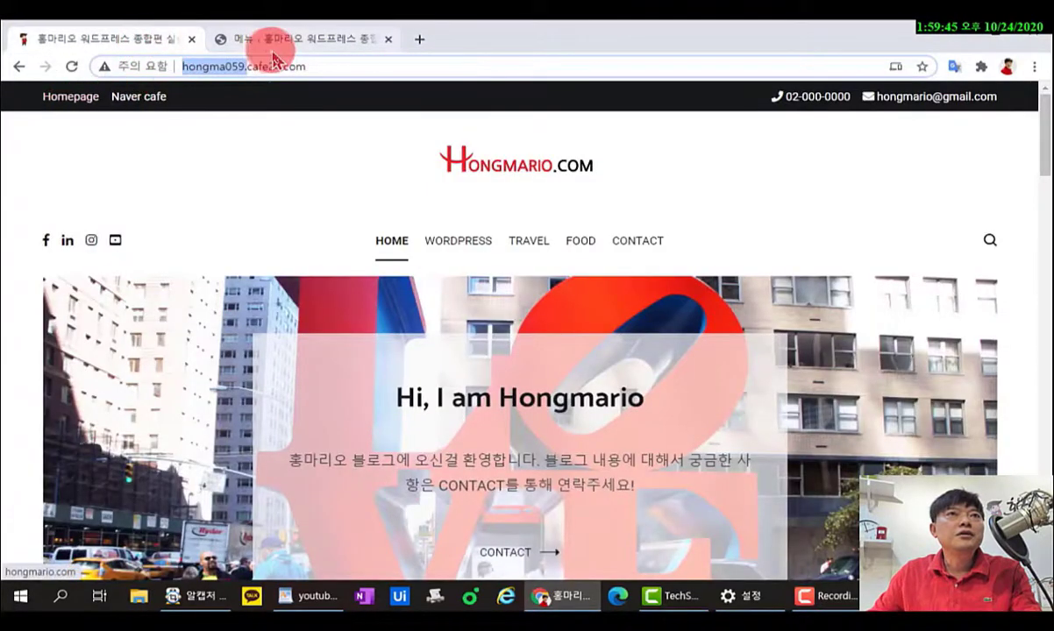
{"action": "left_click", "coordinate": [266, 40]}
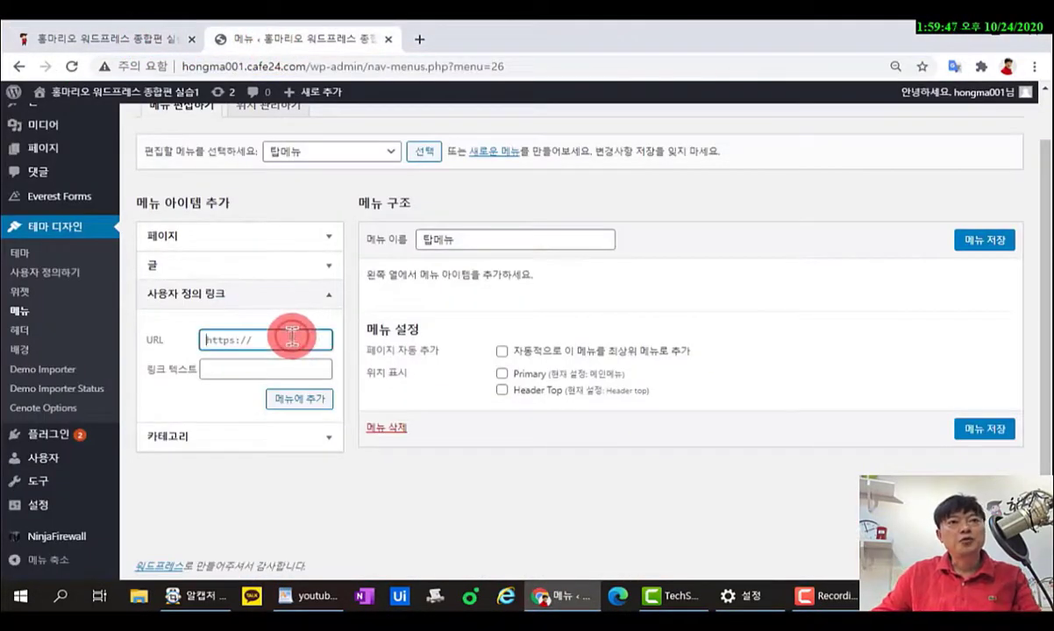
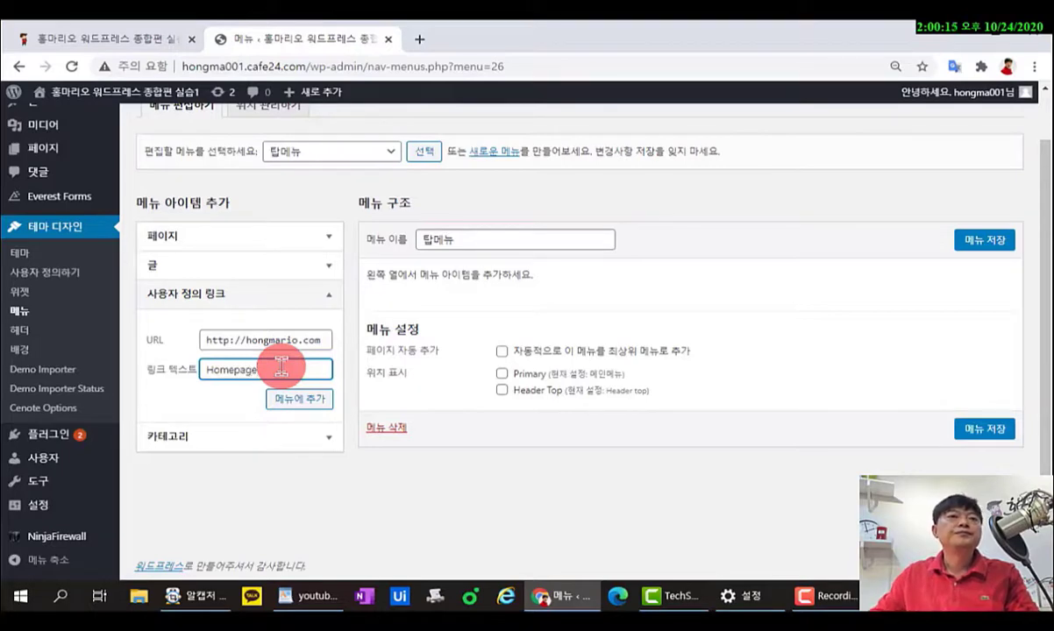
{"action": "left_click", "coordinate": [285, 406]}
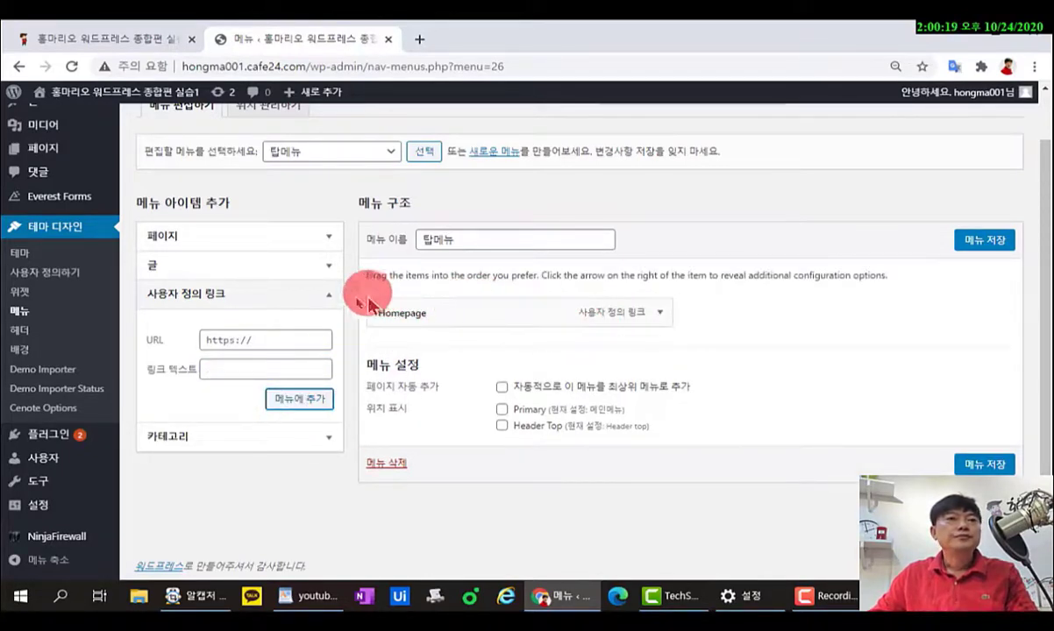
{"action": "left_click", "coordinate": [292, 341]}
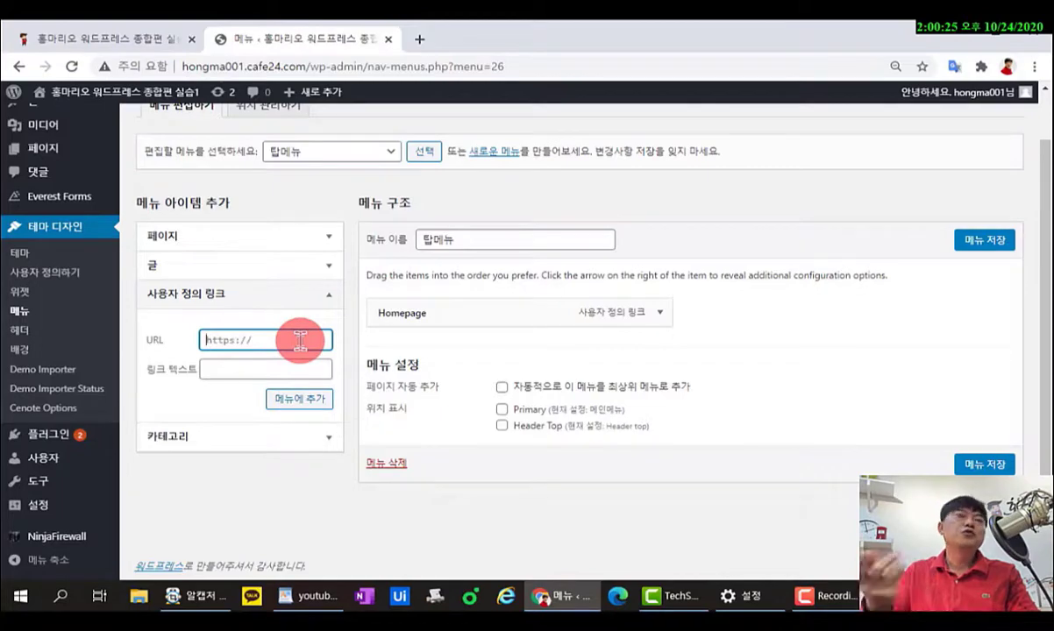
{"action": "left_click", "coordinate": [419, 38]}
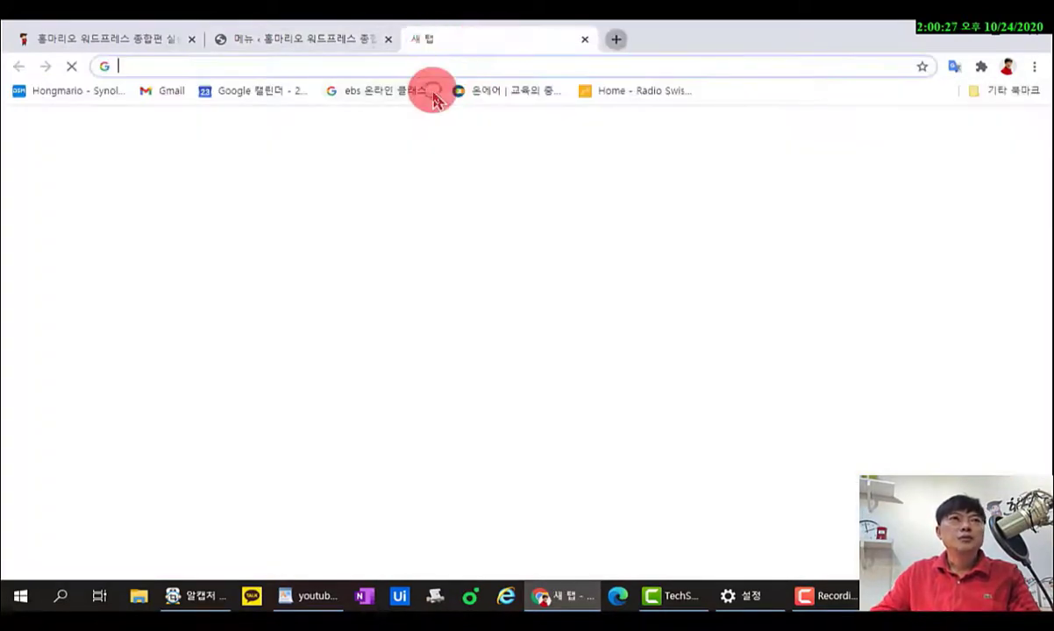
Load cafe.naver.com/wphome in the new tab and paste its address into the custom link URL field.
{"action": "type", "text": "cafe.naver.com/wphome"}
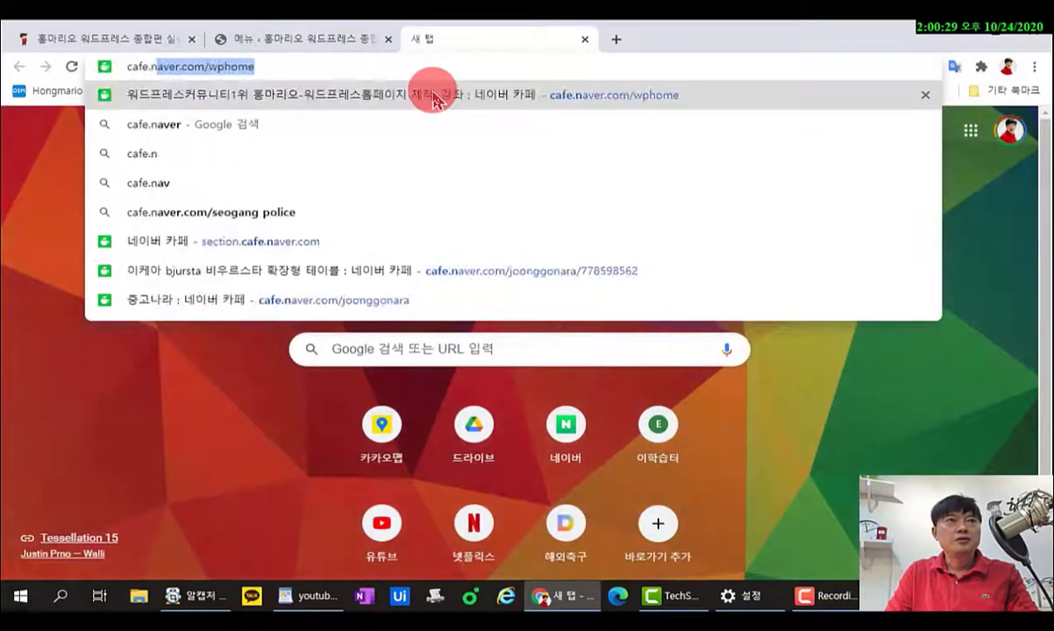
{"action": "left_click", "coordinate": [434, 98]}
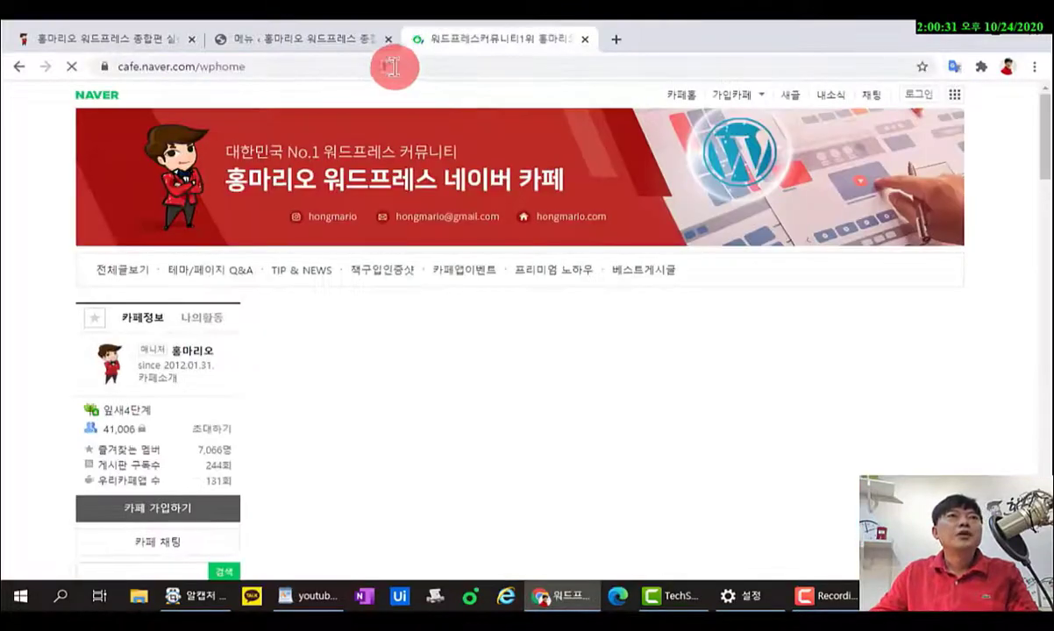
{"action": "left_click", "coordinate": [231, 77]}
{"action": "right_click", "coordinate": [228, 68]}
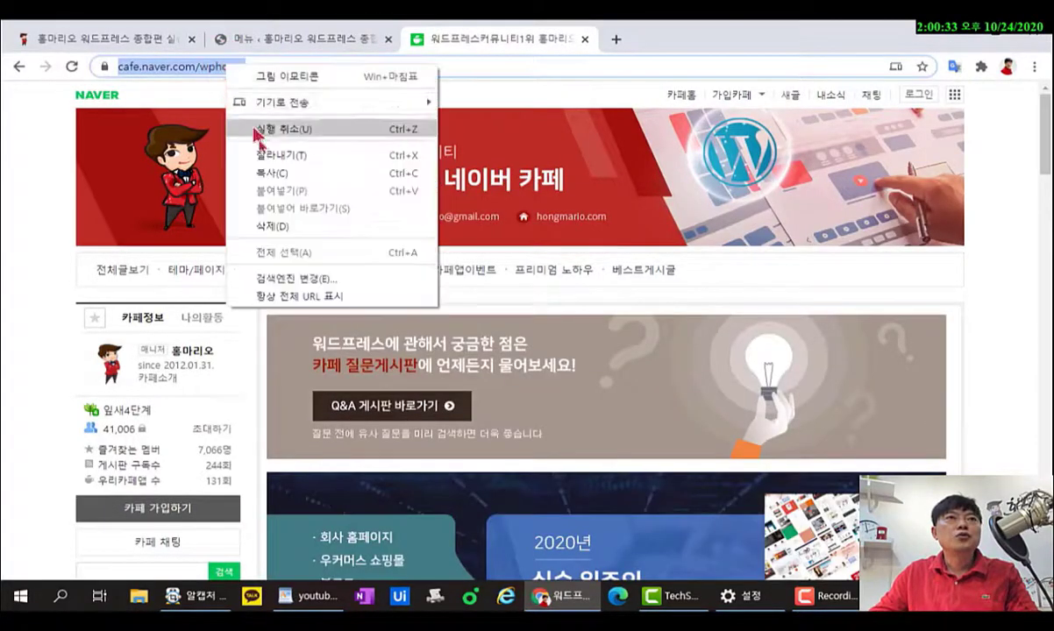
{"action": "left_click", "coordinate": [280, 176]}
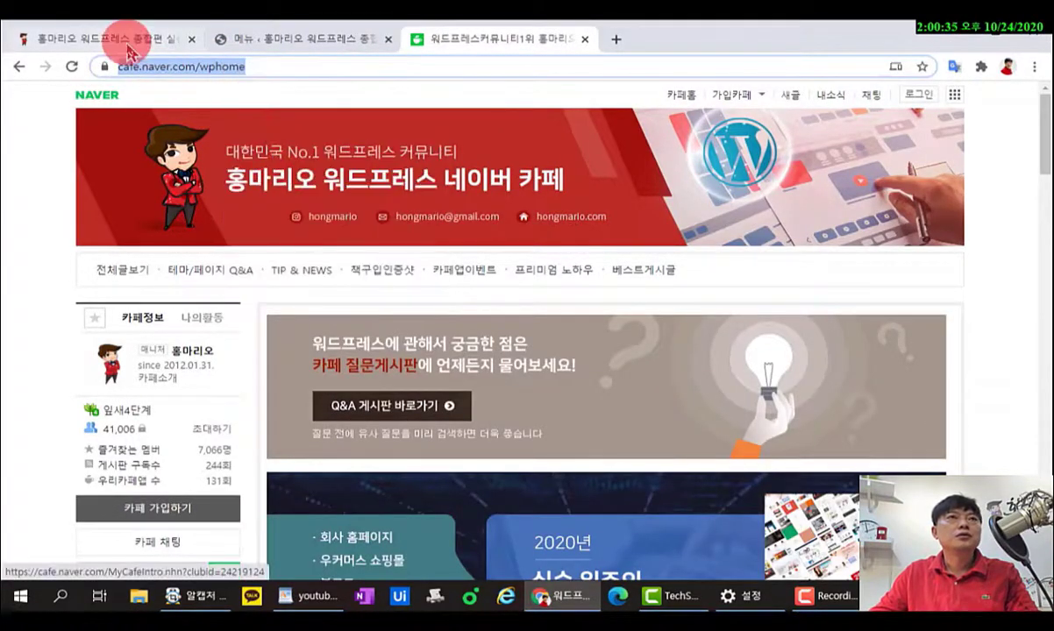
{"action": "left_click", "coordinate": [136, 39]}
{"action": "left_click", "coordinate": [276, 38]}
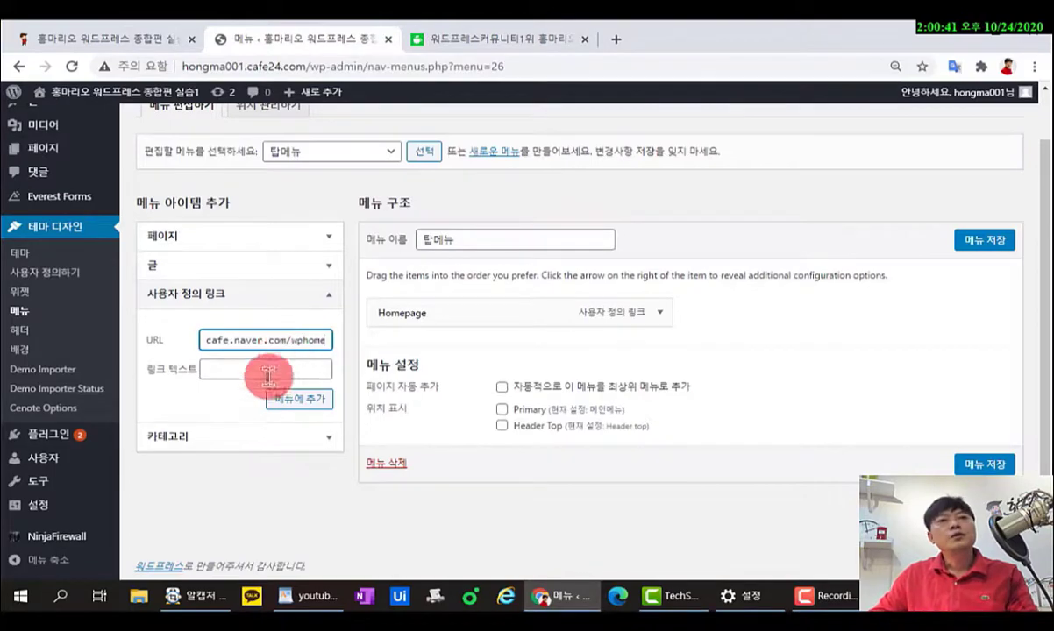
Add a Naver Cafe link below Homepage, assign 탑메뉴 to Header Top, save, and view the site.
{"action": "left_click", "coordinate": [263, 368]}
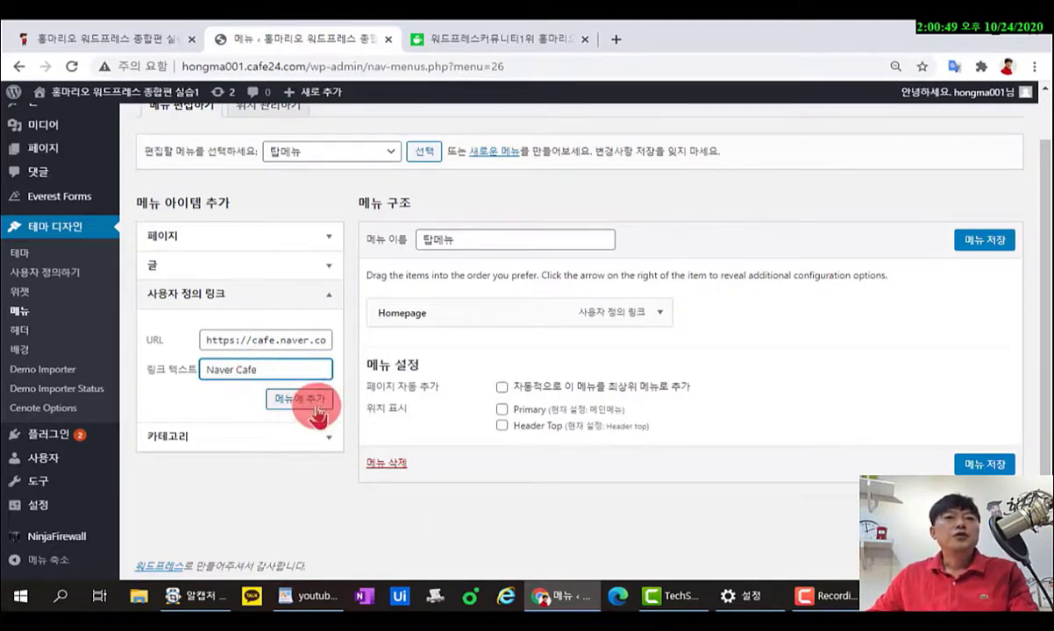
{"action": "left_click", "coordinate": [603, 327]}
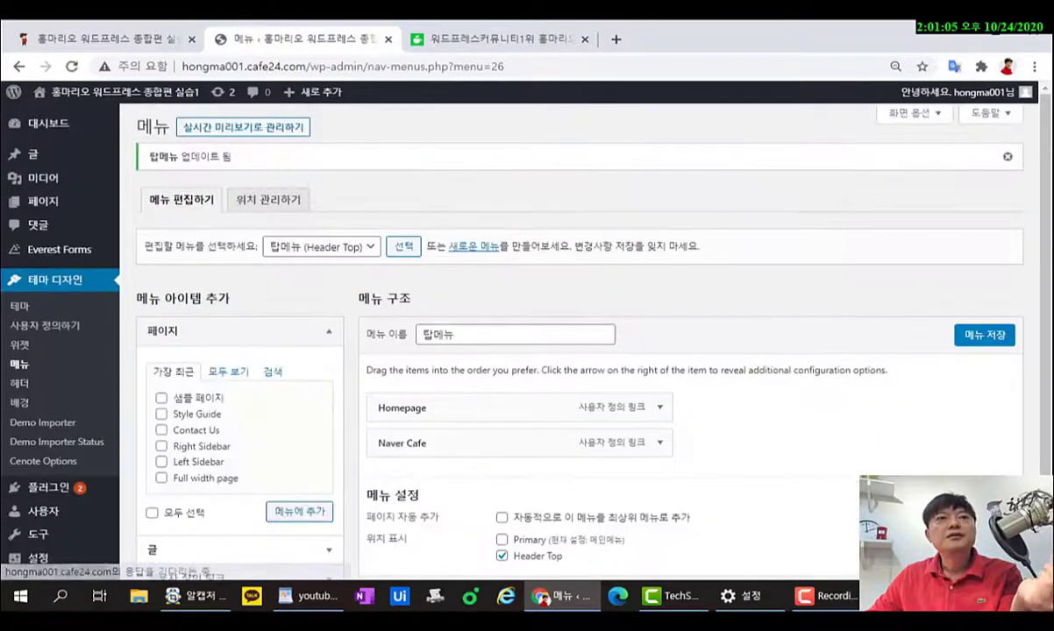
{"action": "scroll", "coordinate": [736, 351], "scroll_direction": "down", "scroll_amount": 1}
{"action": "scroll", "coordinate": [737, 349], "scroll_direction": "down", "scroll_amount": 1}
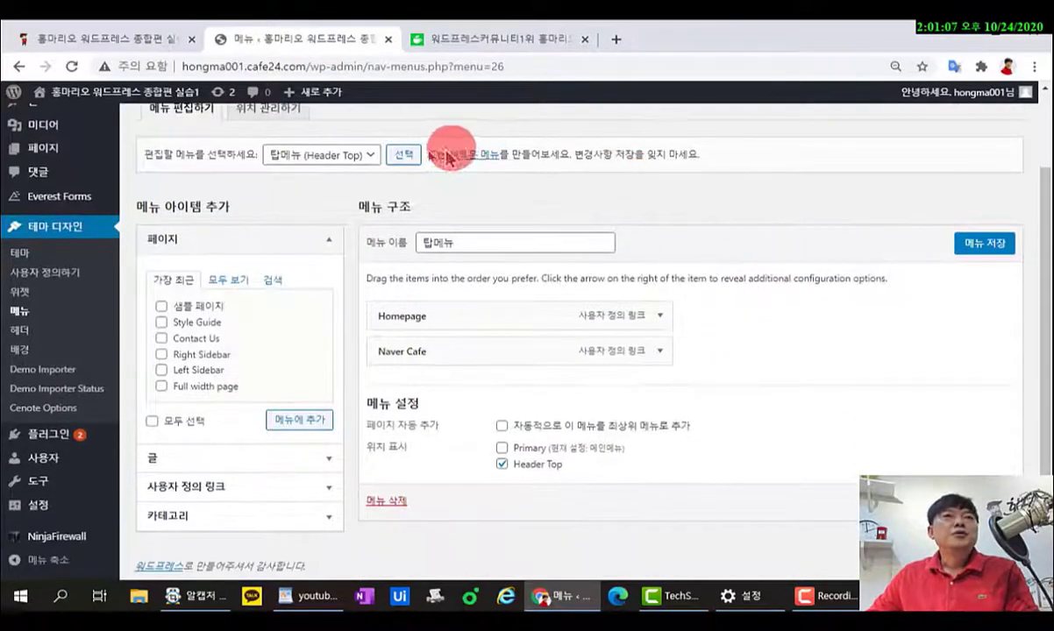
{"action": "left_click", "coordinate": [365, 158]}
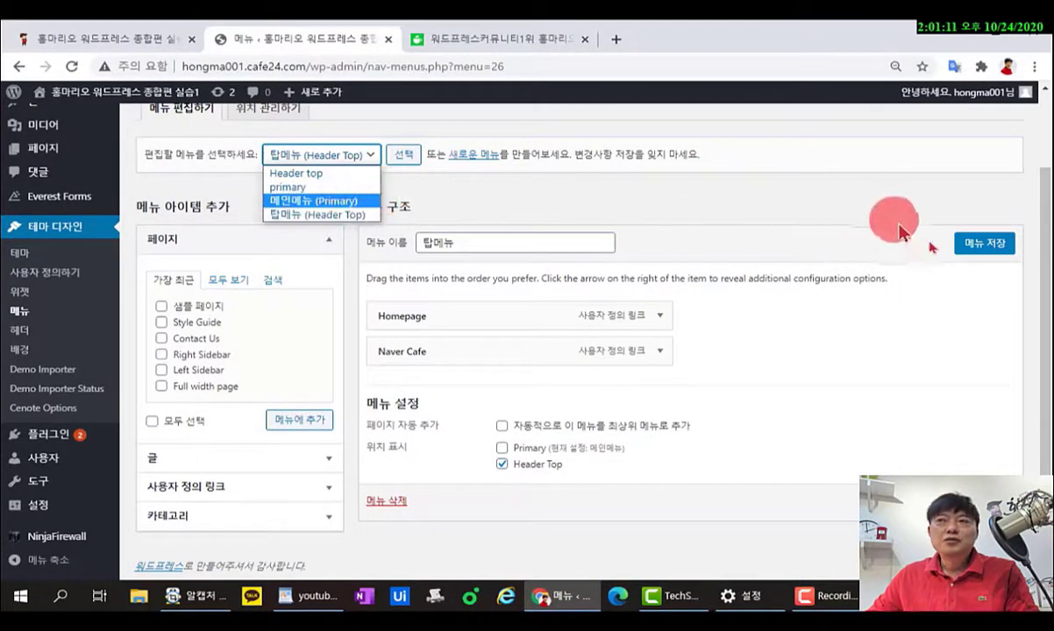
{"action": "left_click", "coordinate": [982, 241]}
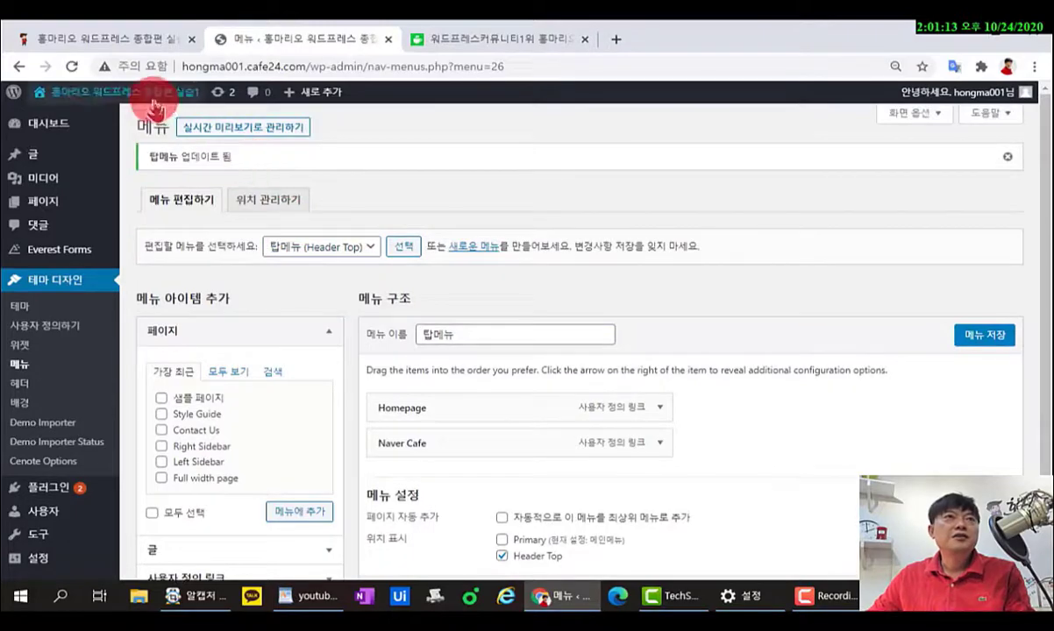
{"action": "left_click", "coordinate": [151, 103]}
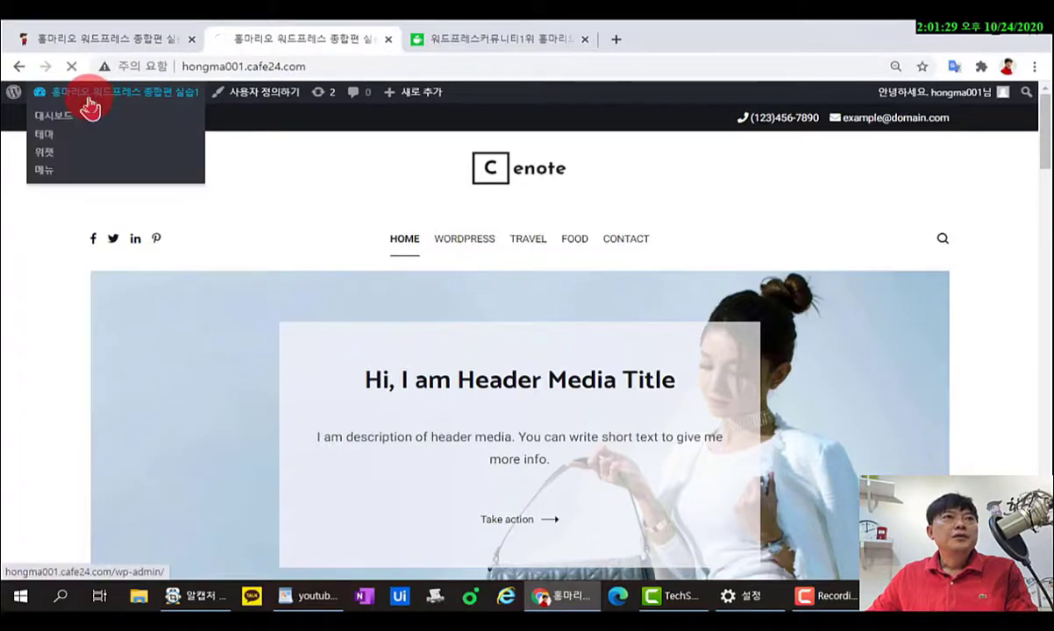
Bring up the Media > Add New upload page, then go back to the Naver cafe tab.
{"action": "left_click", "coordinate": [87, 107]}
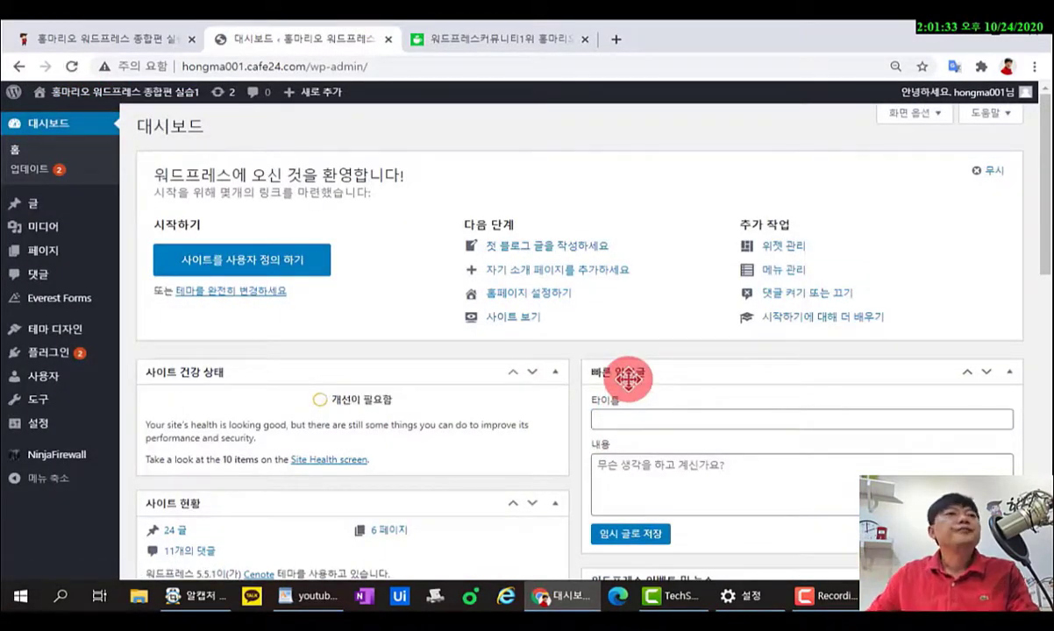
{"action": "mouse_move", "coordinate": [66, 233]}
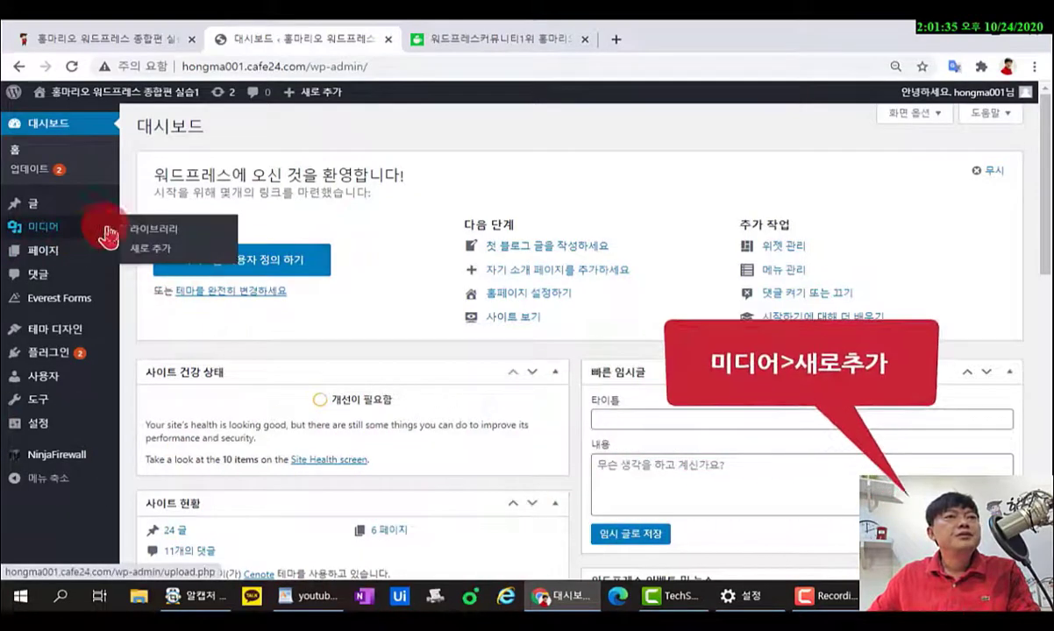
{"action": "left_click", "coordinate": [147, 249]}
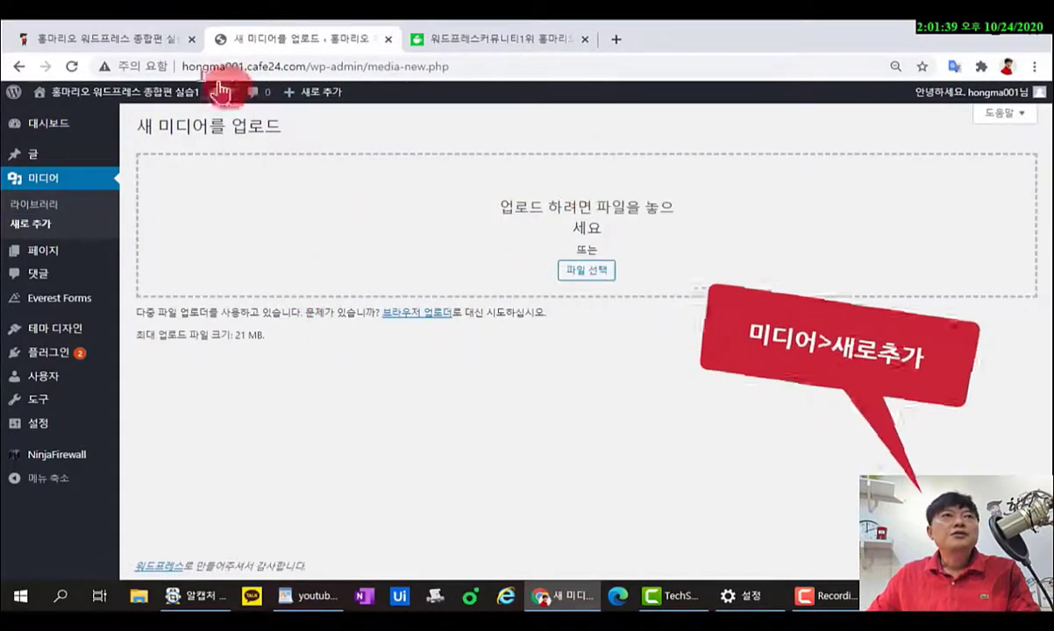
{"action": "left_click", "coordinate": [106, 40]}
{"action": "scroll", "coordinate": [321, 325], "scroll_direction": "down", "scroll_amount": 6}
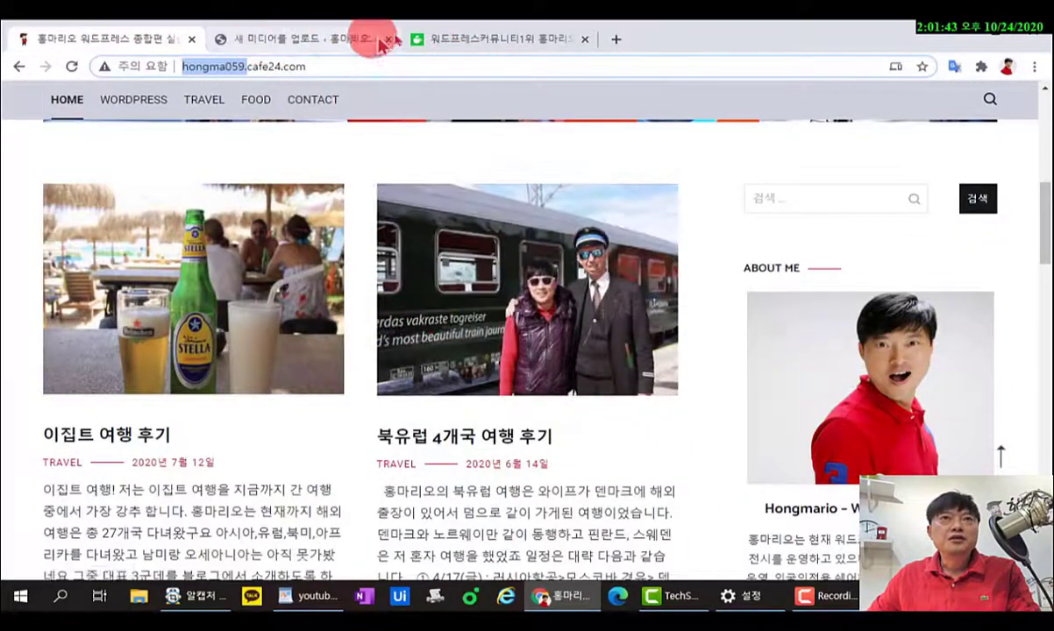
{"action": "left_click", "coordinate": [461, 40]}
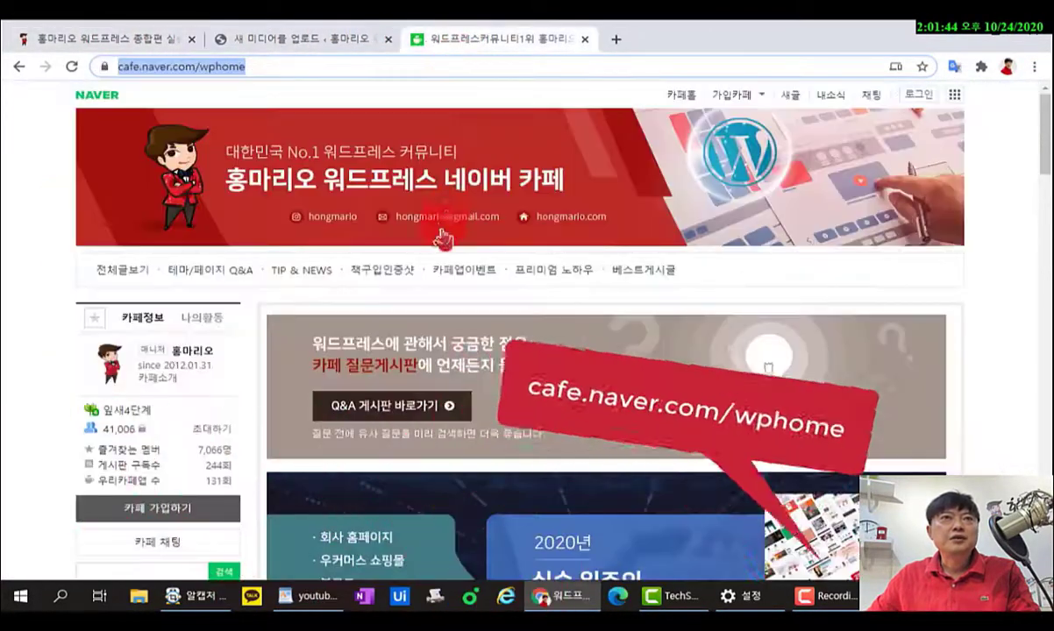
Open the 종합편 자료실 board under 워드프레스 책 in the cafe sidebar.
{"action": "left_click", "coordinate": [254, 65]}
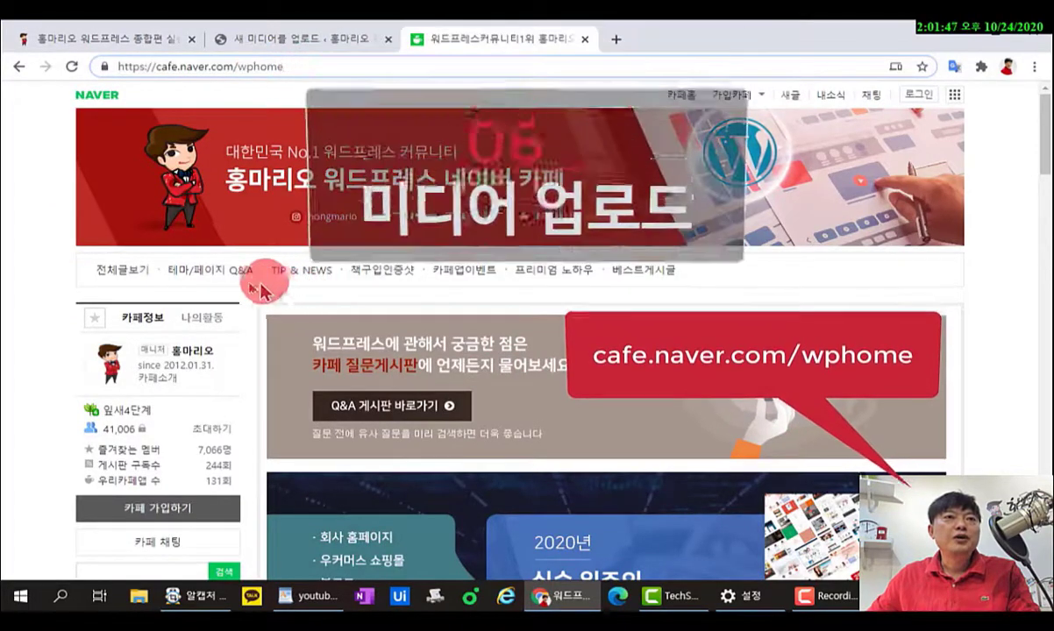
{"action": "scroll", "coordinate": [149, 351], "scroll_direction": "down", "scroll_amount": 3}
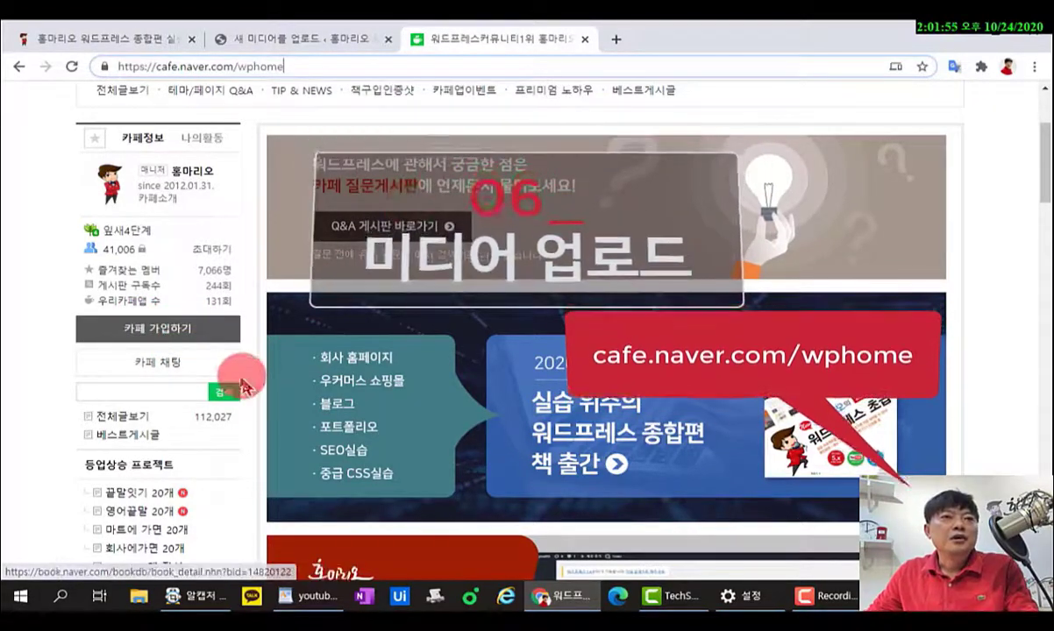
{"action": "scroll", "coordinate": [235, 373], "scroll_direction": "down", "scroll_amount": 4}
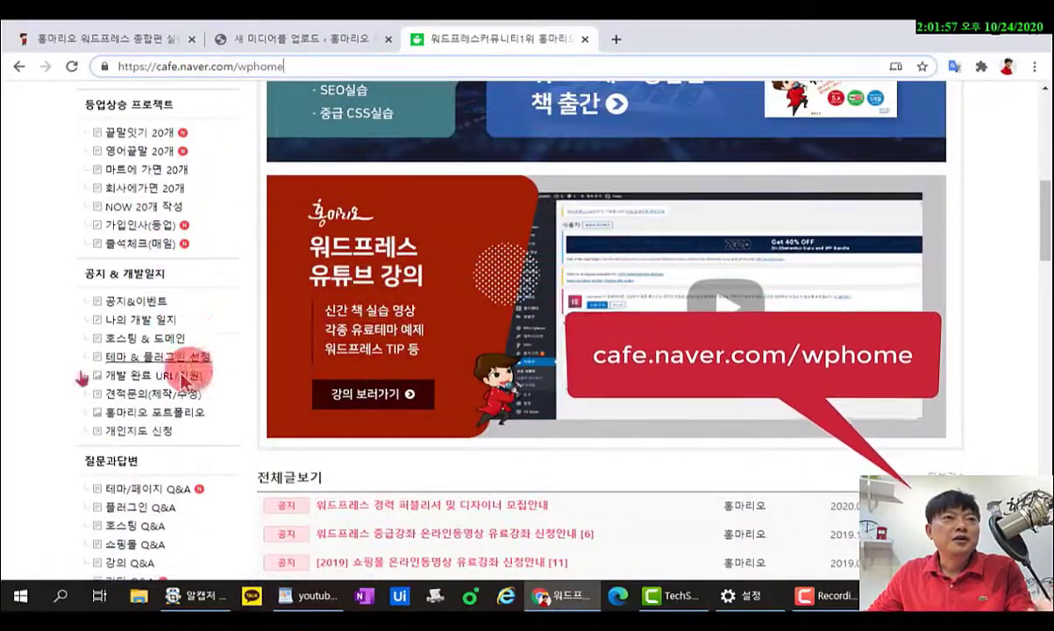
{"action": "scroll", "coordinate": [194, 438], "scroll_direction": "down", "scroll_amount": 4}
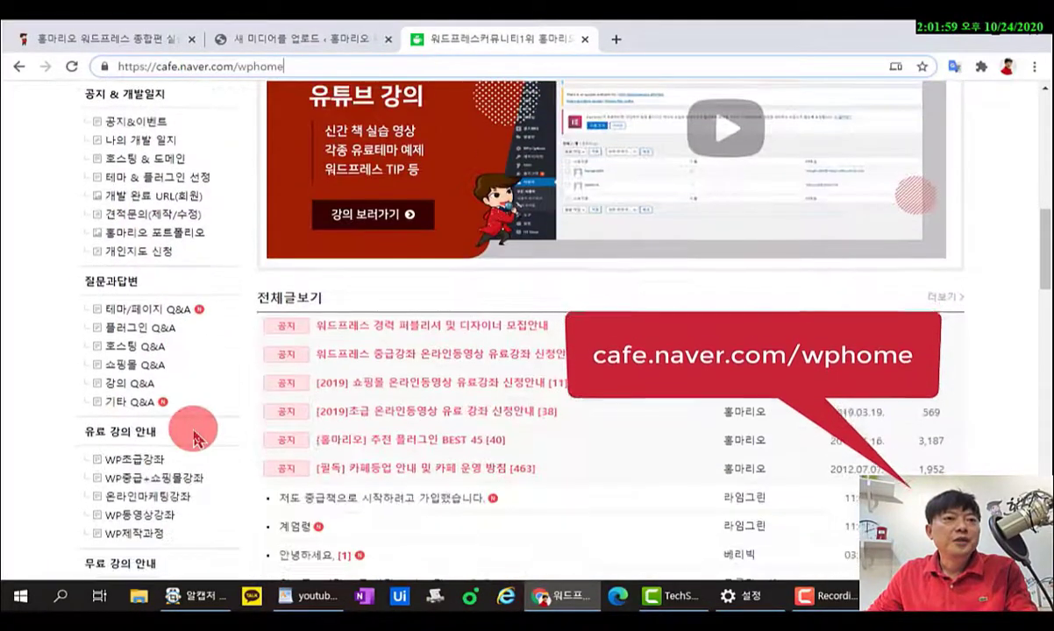
{"action": "scroll", "coordinate": [202, 462], "scroll_direction": "down", "scroll_amount": 2}
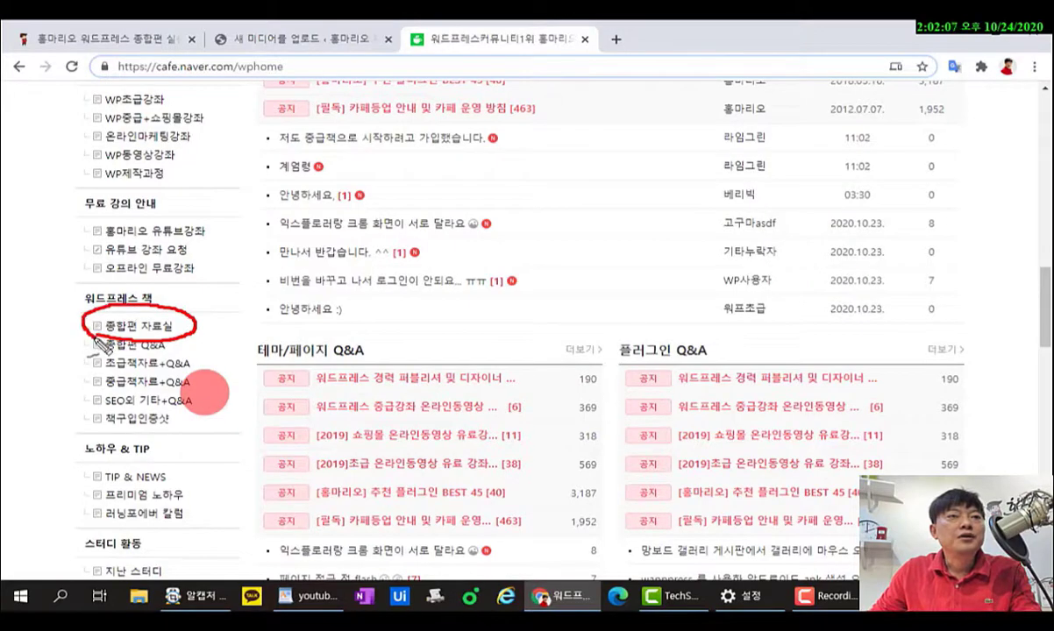
{"action": "left_click", "coordinate": [123, 326]}
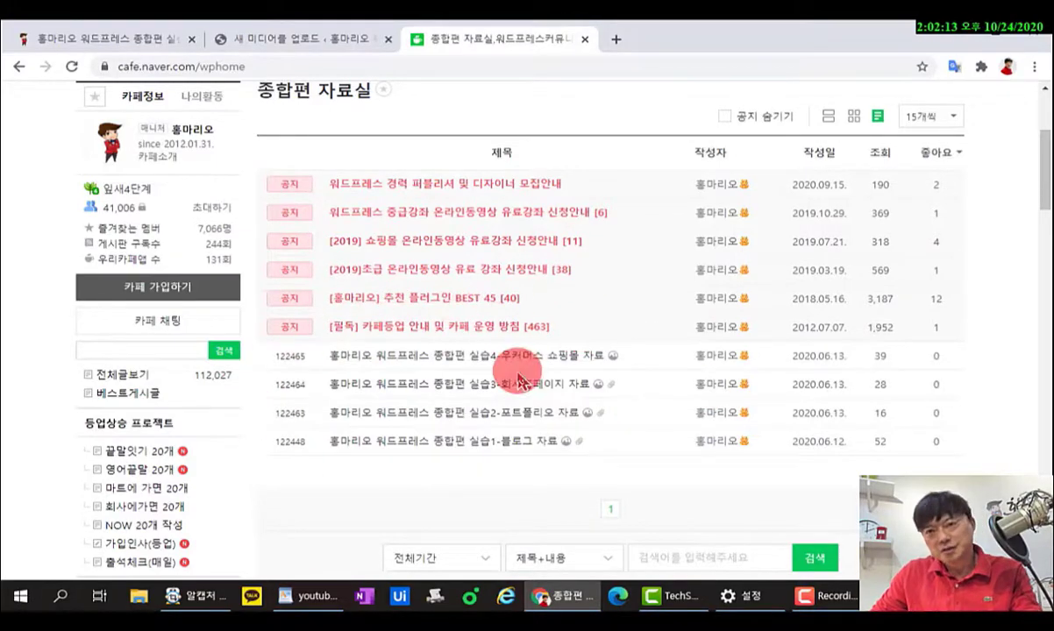
Download 홍마리오_블로그실습_이미지자료.zip from the 실습1-블로그 자료 post and open it.
{"action": "left_click", "coordinate": [516, 446]}
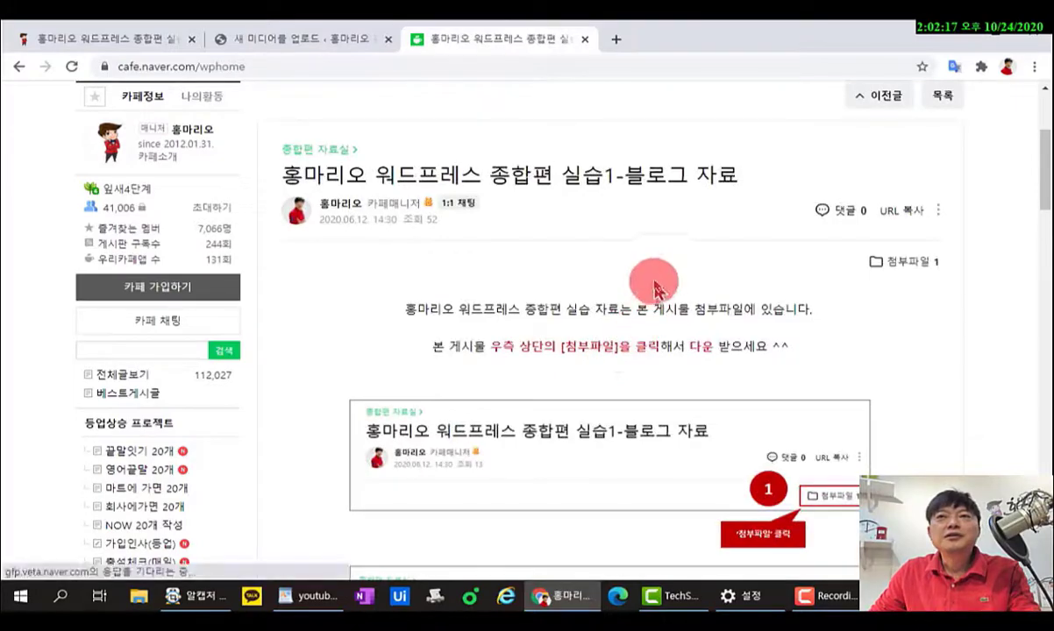
{"action": "scroll", "coordinate": [538, 207], "scroll_direction": "down", "scroll_amount": 4}
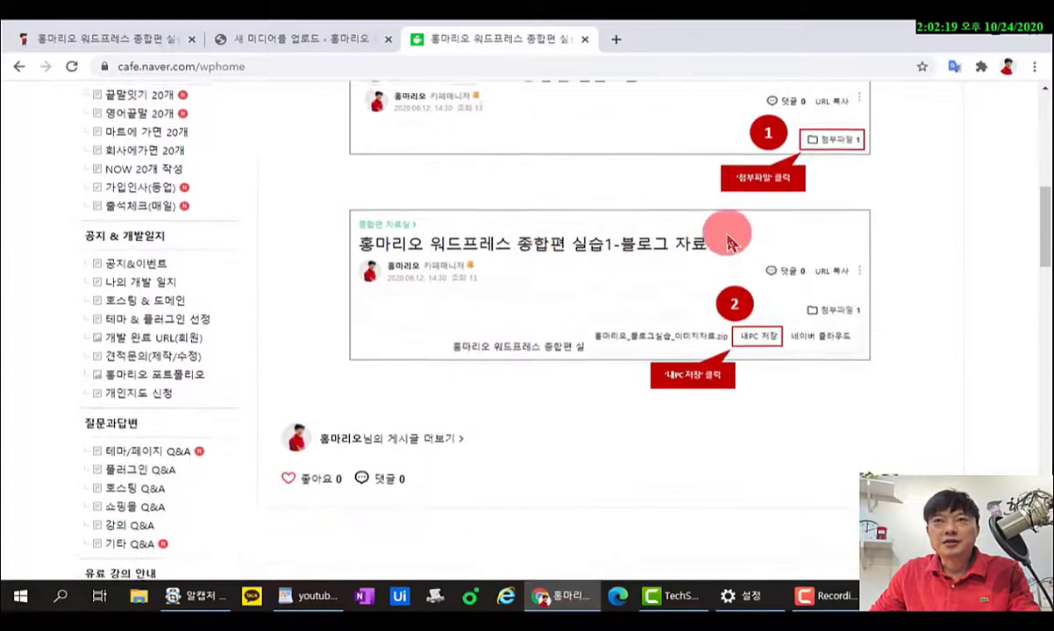
{"action": "scroll", "coordinate": [731, 237], "scroll_direction": "up", "scroll_amount": 2}
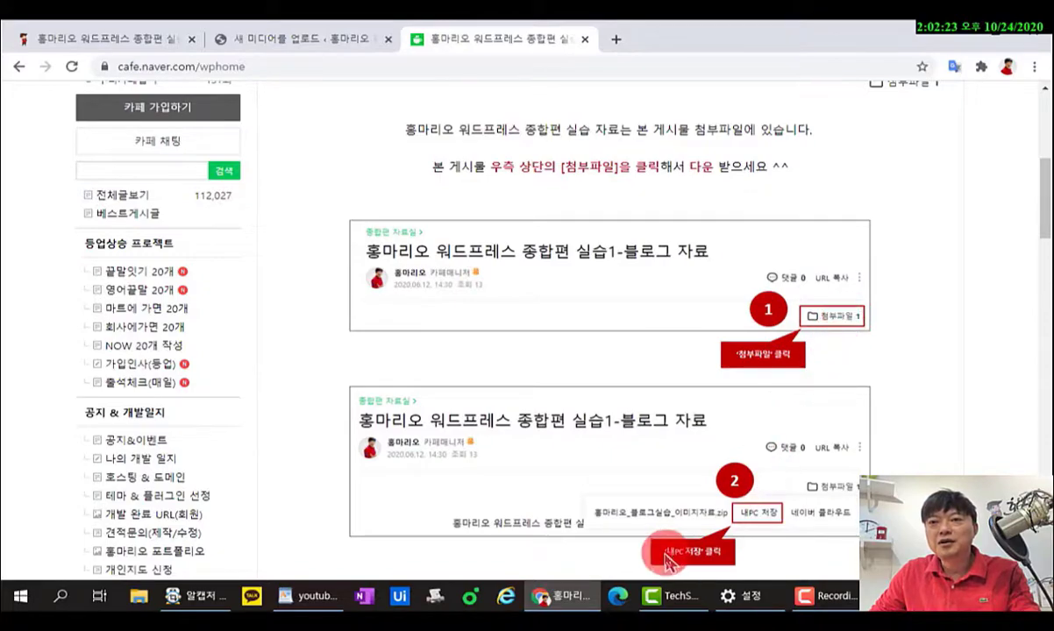
{"action": "scroll", "coordinate": [784, 342], "scroll_direction": "up", "scroll_amount": 2}
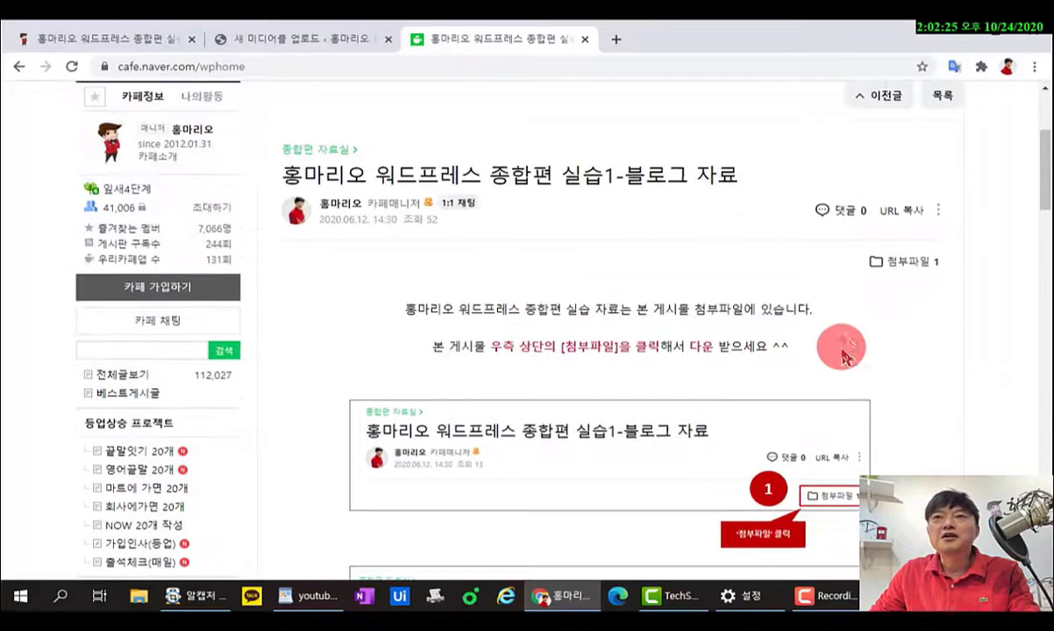
{"action": "left_click", "coordinate": [903, 263]}
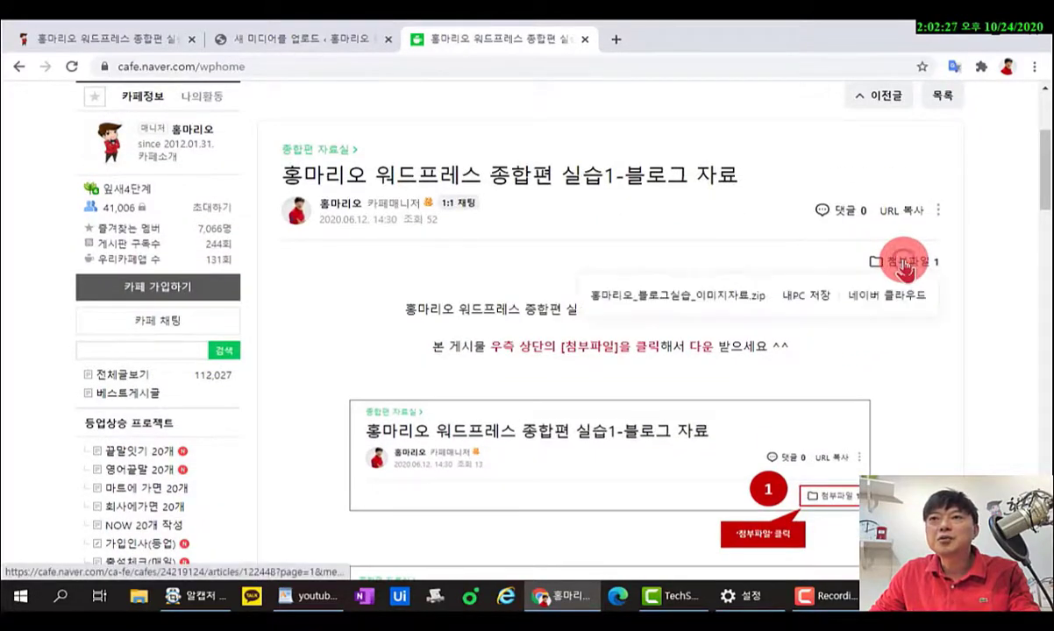
{"action": "left_click", "coordinate": [805, 297]}
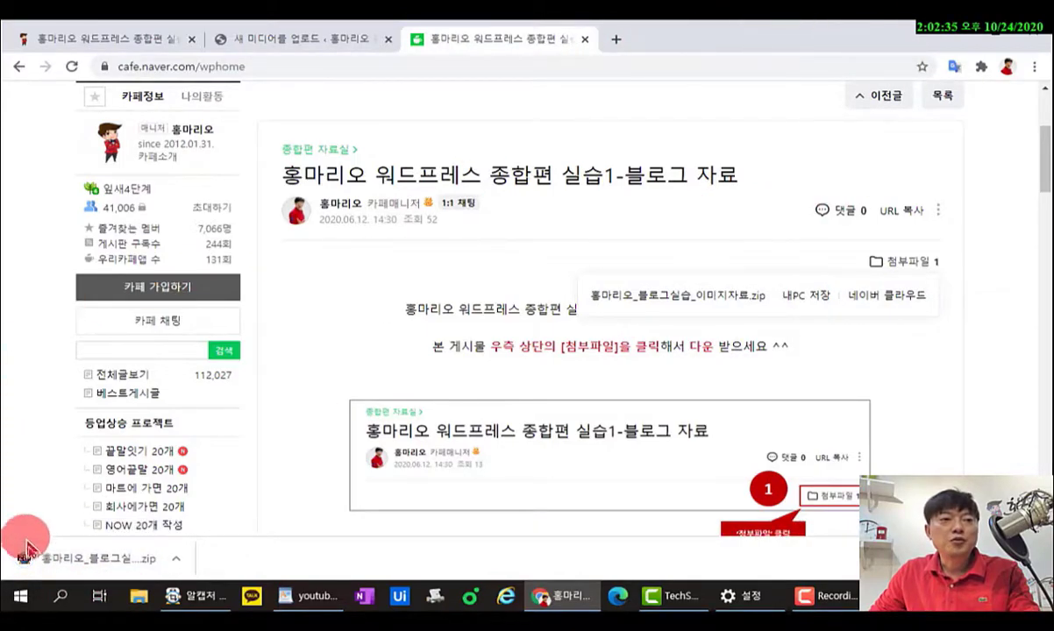
{"action": "left_click", "coordinate": [85, 563]}
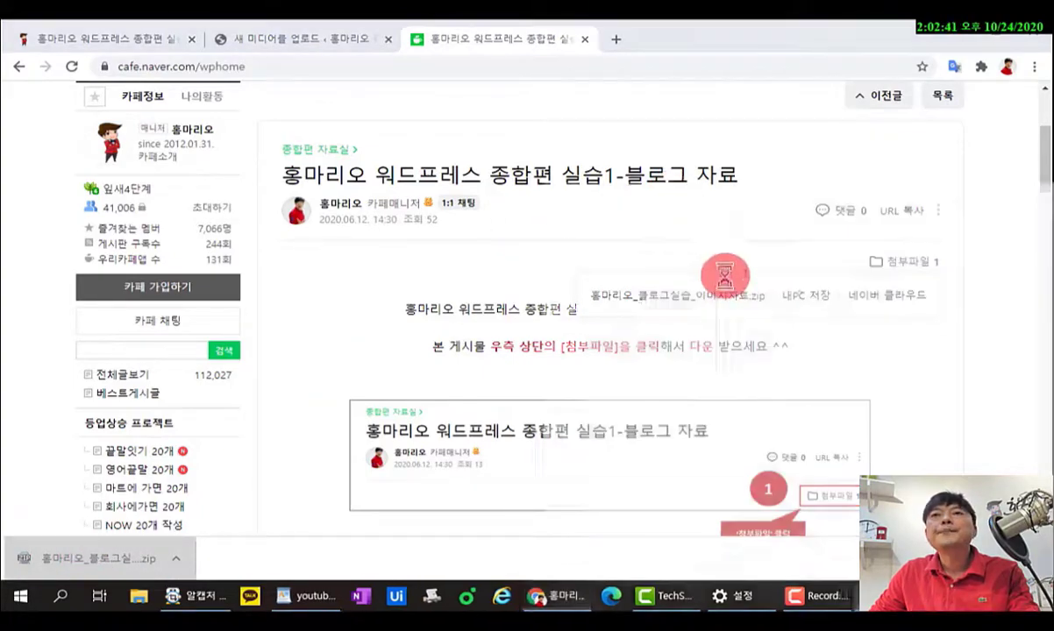
Extract the zip's 37 files with ALZip into Downloads\홍마리오_블로그실습_이미지자료 (1).
{"action": "left_click_drag", "start_coordinate": [886, 198], "coordinate": [605, 108]}
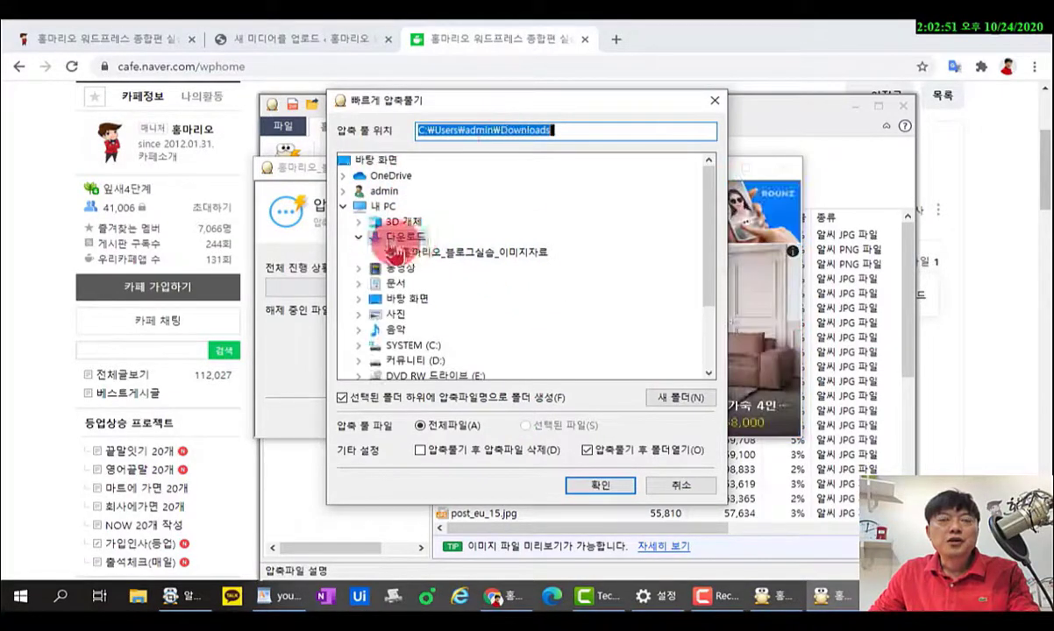
{"action": "left_click", "coordinate": [589, 489]}
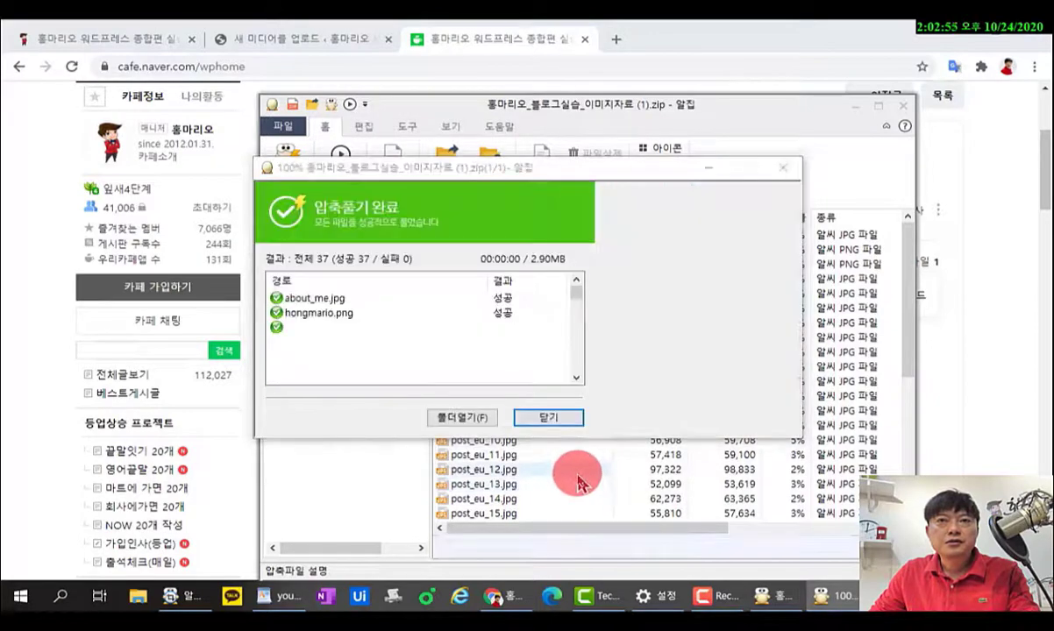
{"action": "left_click", "coordinate": [550, 418]}
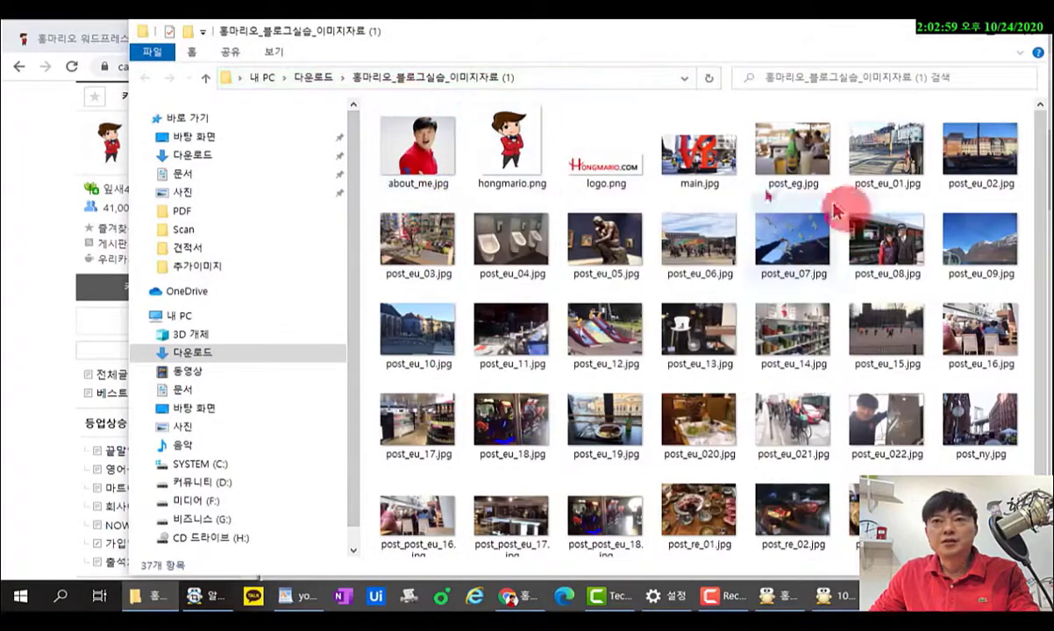
Look over the extracted images, minimize the folder, close ALZip, and return to Upload New Media.
{"action": "scroll", "coordinate": [833, 211], "scroll_direction": "down", "scroll_amount": 3}
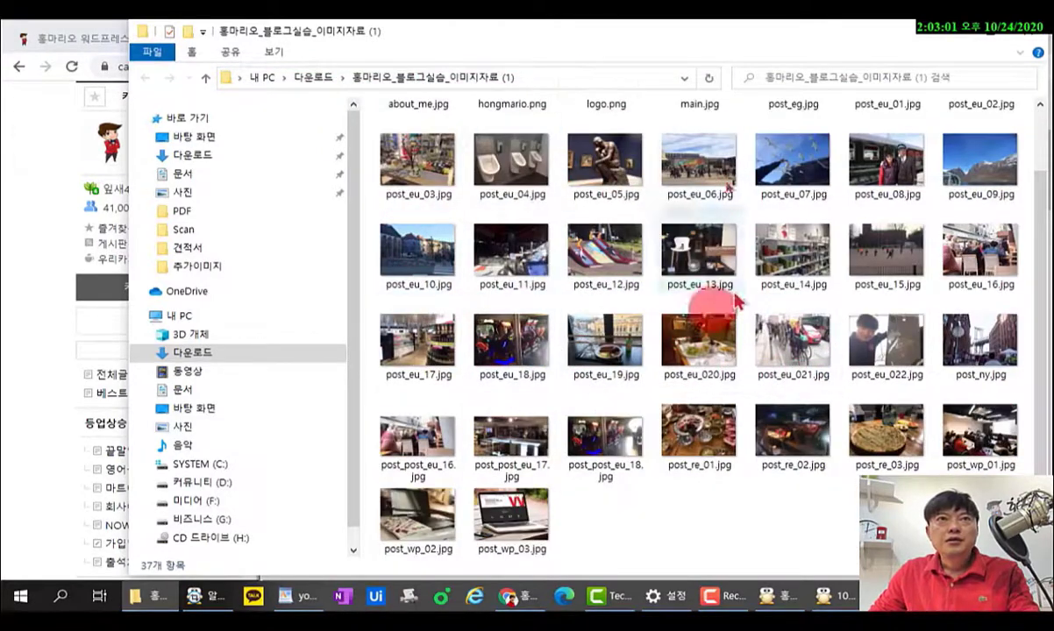
{"action": "scroll", "coordinate": [675, 377], "scroll_direction": "up", "scroll_amount": 1}
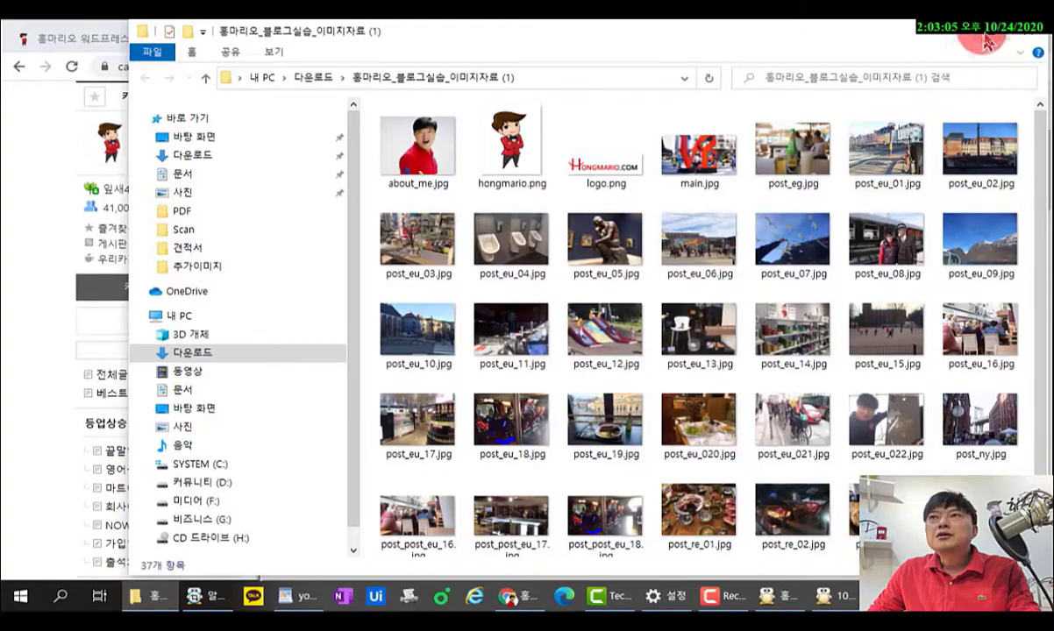
{"action": "left_click_drag", "start_coordinate": [836, 24], "coordinate": [923, 341]}
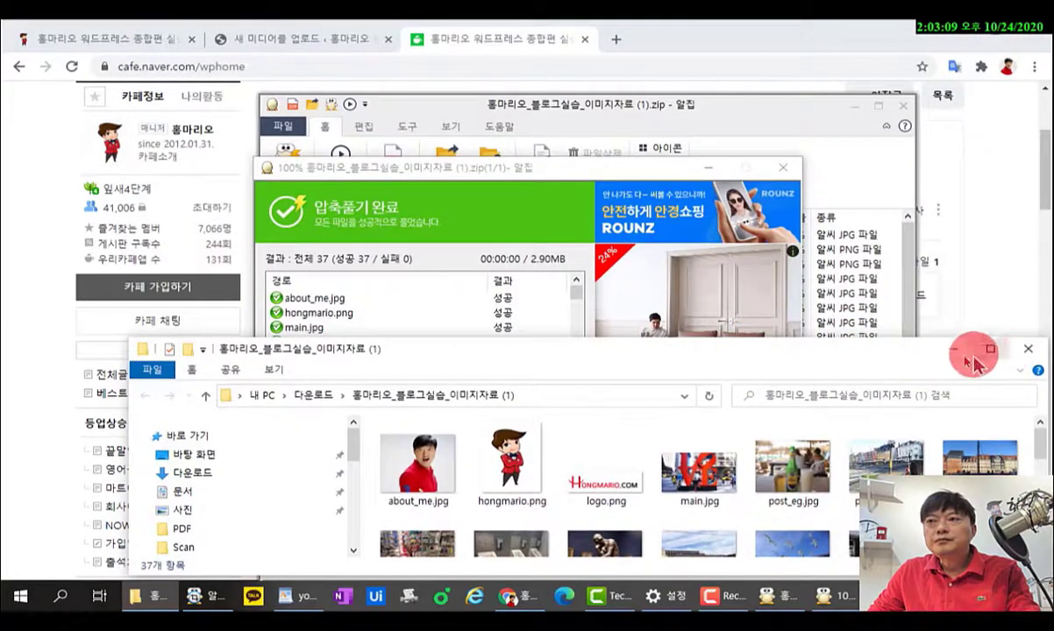
{"action": "left_click", "coordinate": [954, 349]}
{"action": "left_click", "coordinate": [552, 419]}
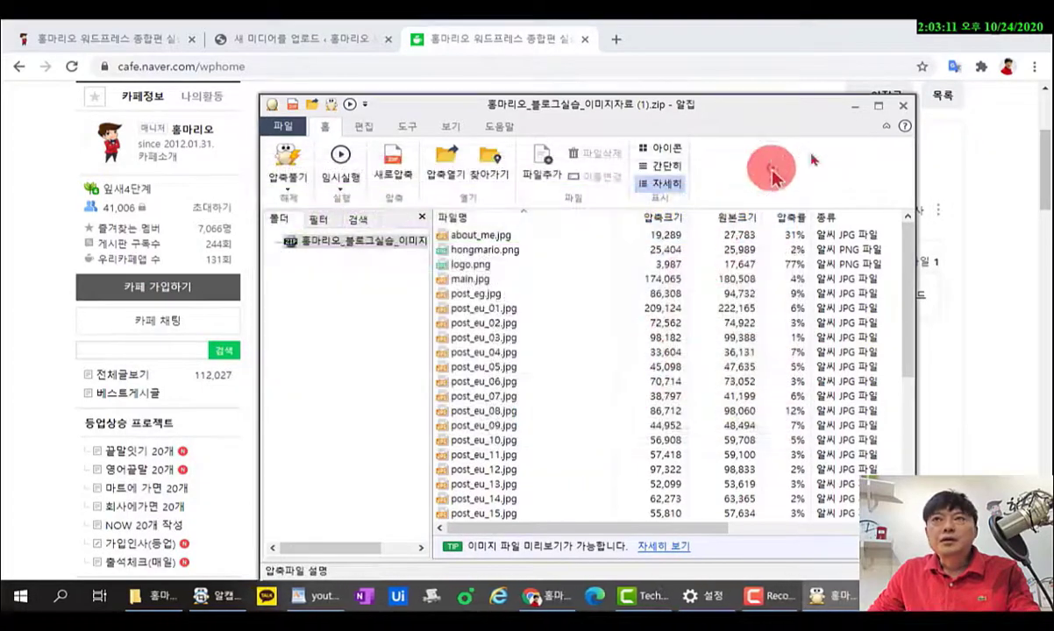
{"action": "left_click", "coordinate": [902, 105]}
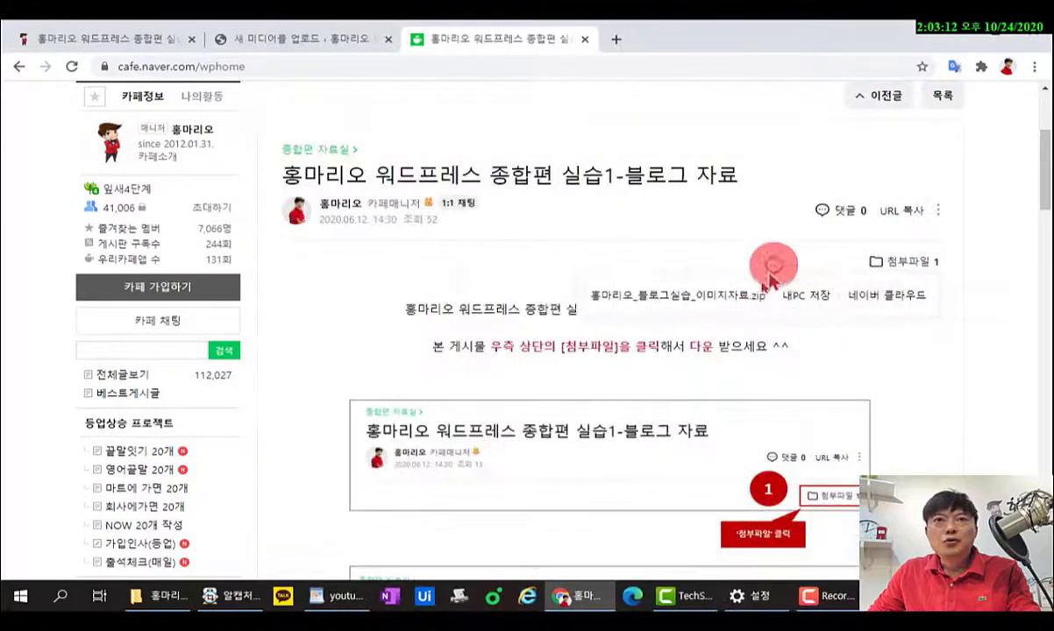
{"action": "left_click", "coordinate": [298, 39]}
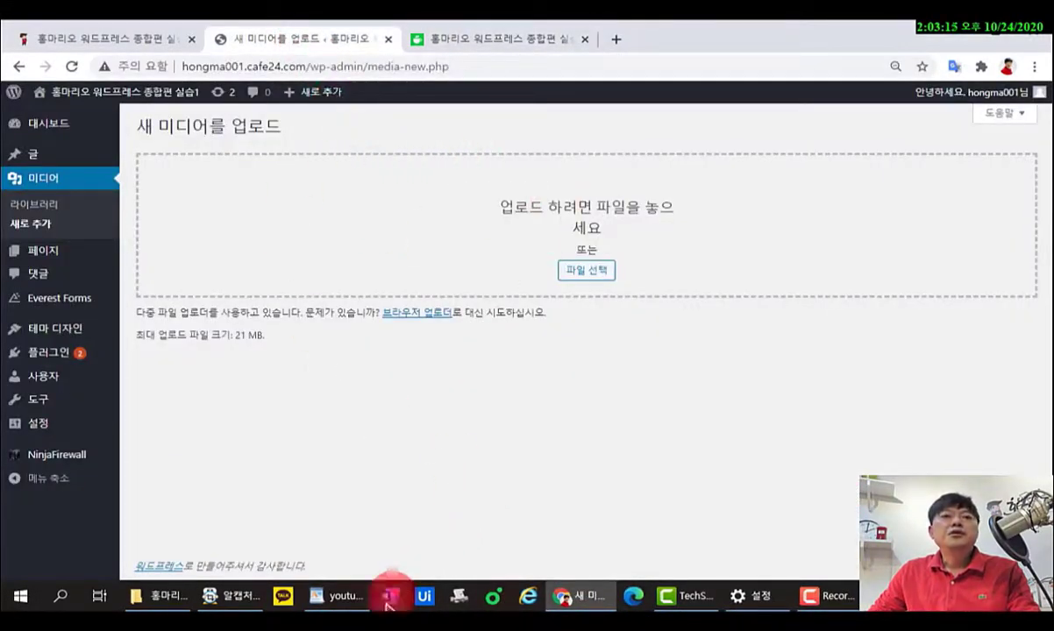
Select all 37 extracted images and drop them onto the WordPress upload area.
{"action": "left_click", "coordinate": [166, 596]}
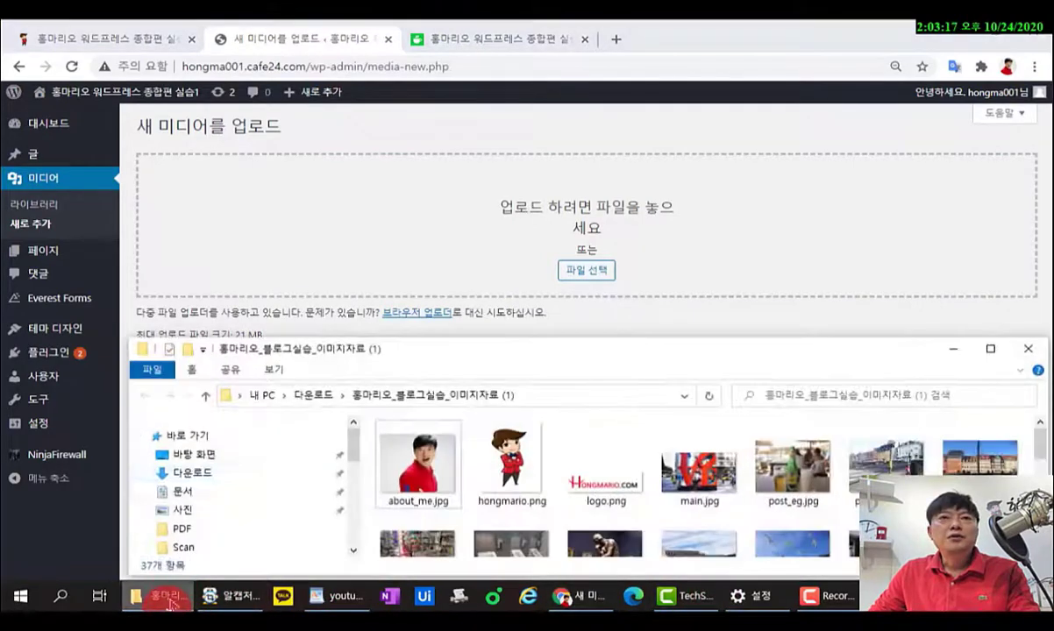
{"action": "left_click_drag", "start_coordinate": [456, 355], "coordinate": [450, 351]}
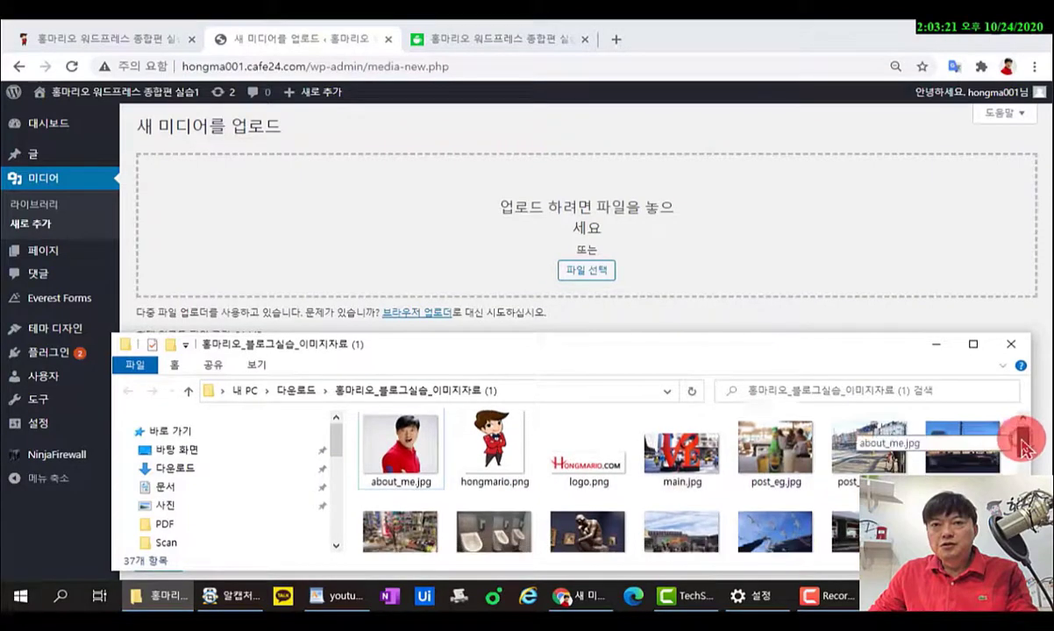
{"action": "left_click", "coordinate": [394, 451]}
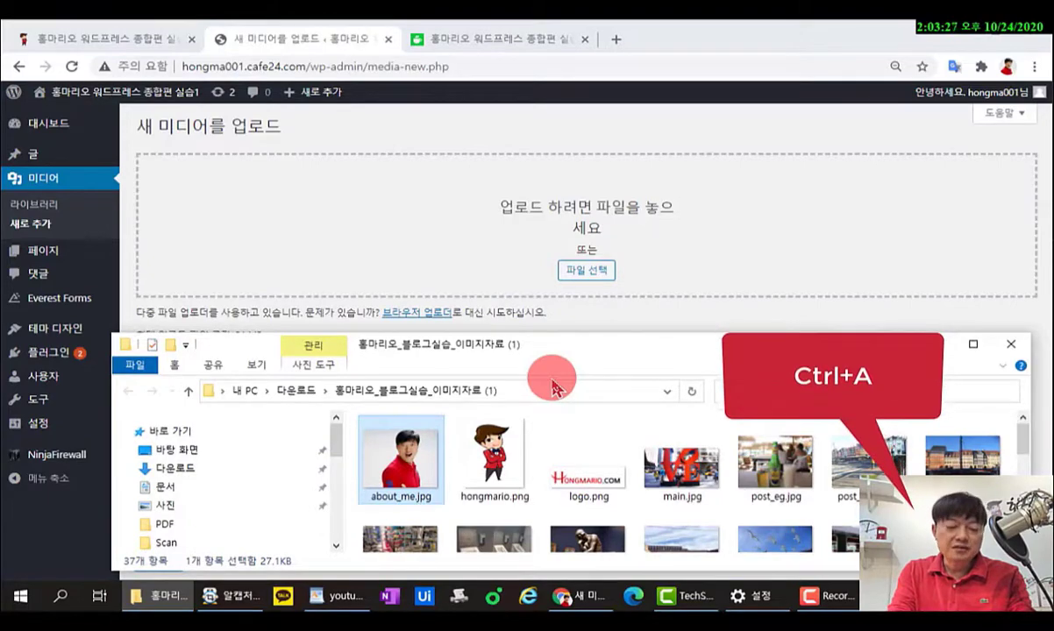
{"action": "key", "text": "ctrl+a"}
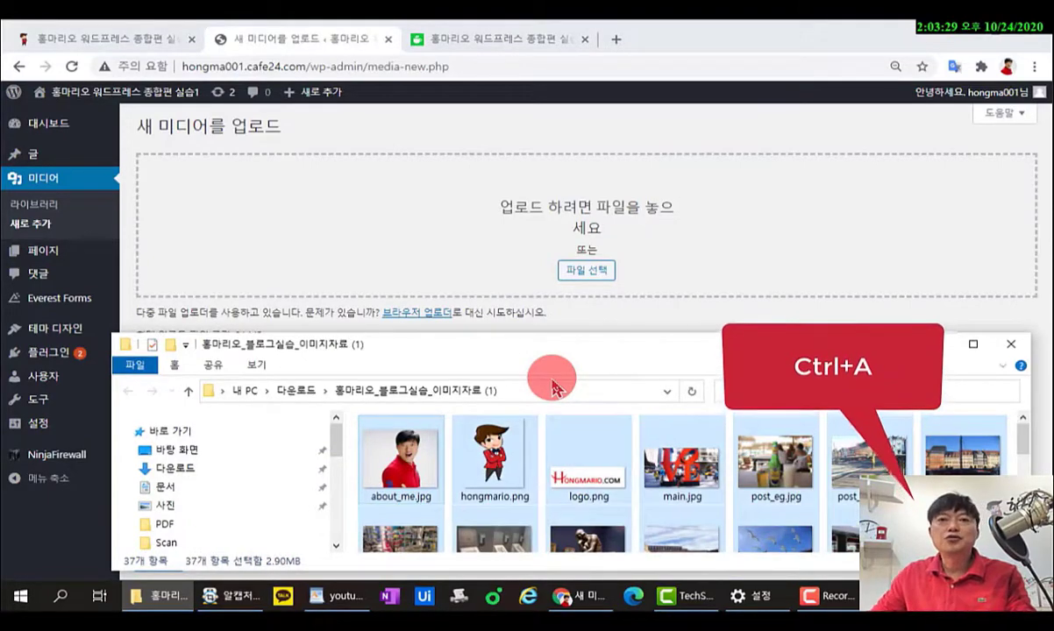
{"action": "scroll", "coordinate": [787, 526], "scroll_direction": "down", "scroll_amount": 8}
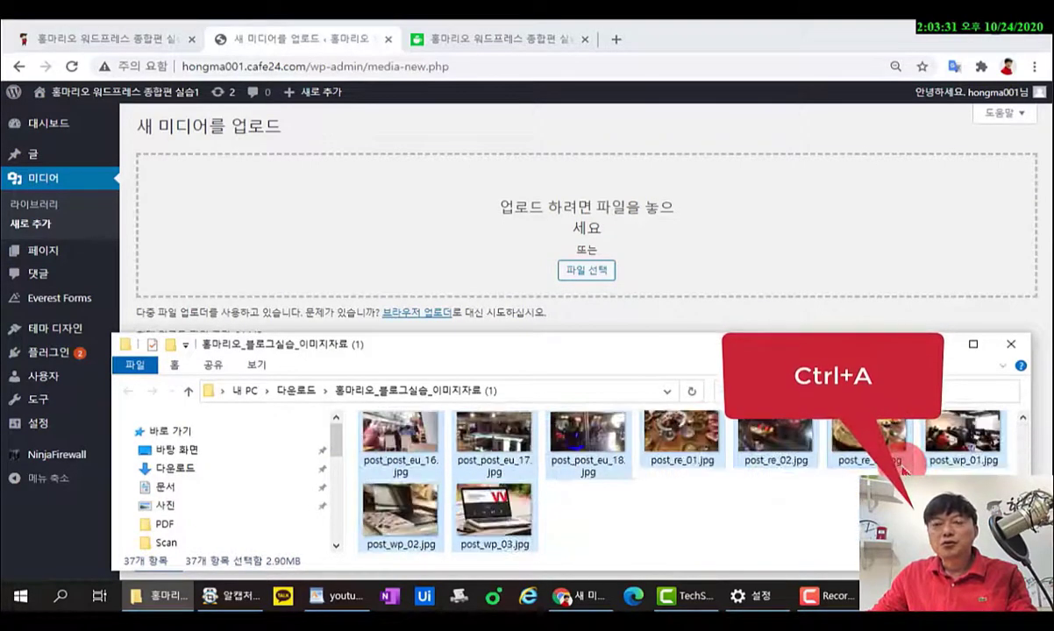
{"action": "left_click", "coordinate": [708, 538]}
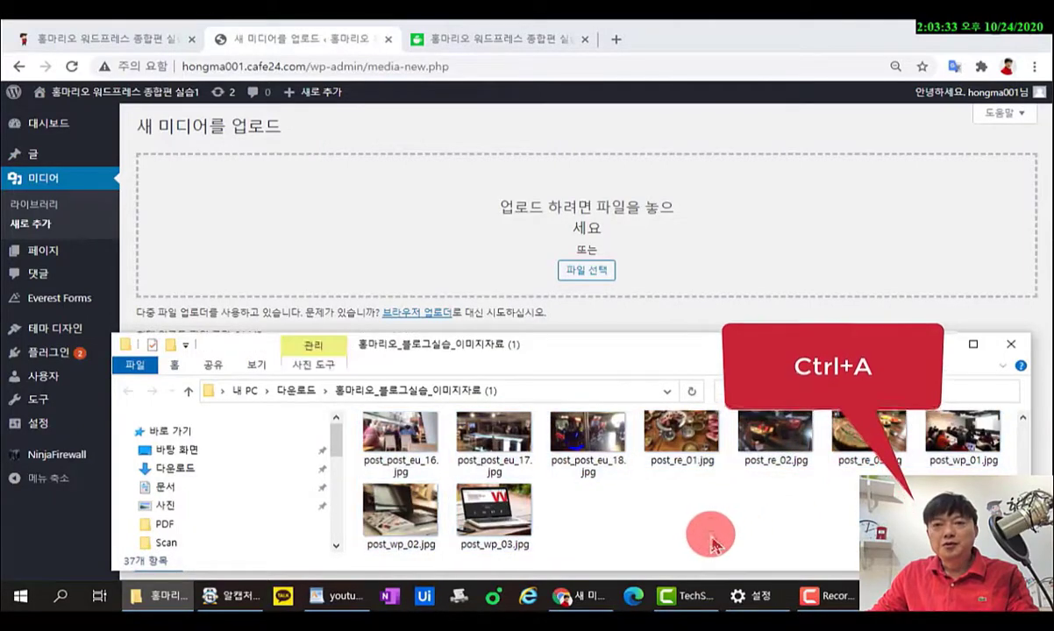
{"action": "left_click_drag", "start_coordinate": [868, 537], "coordinate": [386, 416]}
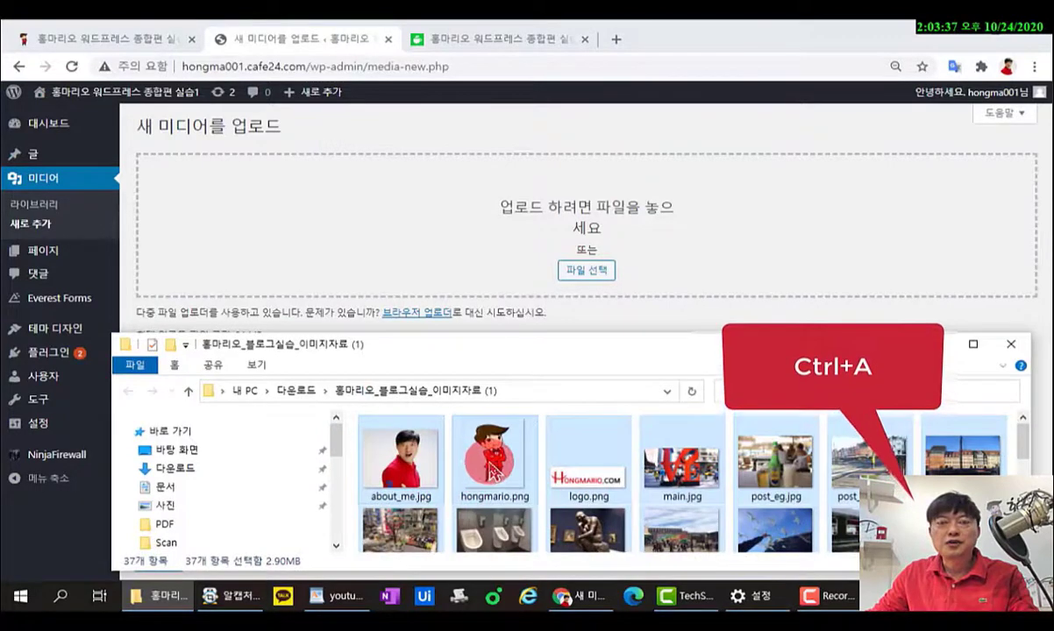
{"action": "left_click_drag", "start_coordinate": [492, 473], "coordinate": [592, 254]}
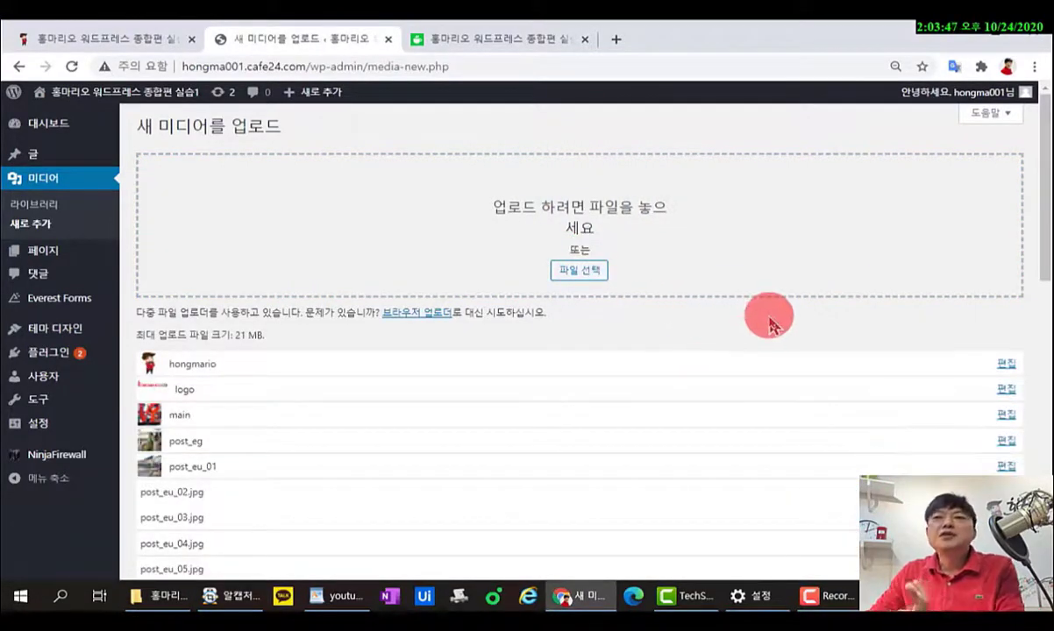
Wait for all 37 image uploads to complete, then view them in the Media Library grid.
{"action": "scroll", "coordinate": [831, 317], "scroll_direction": "down", "scroll_amount": 5}
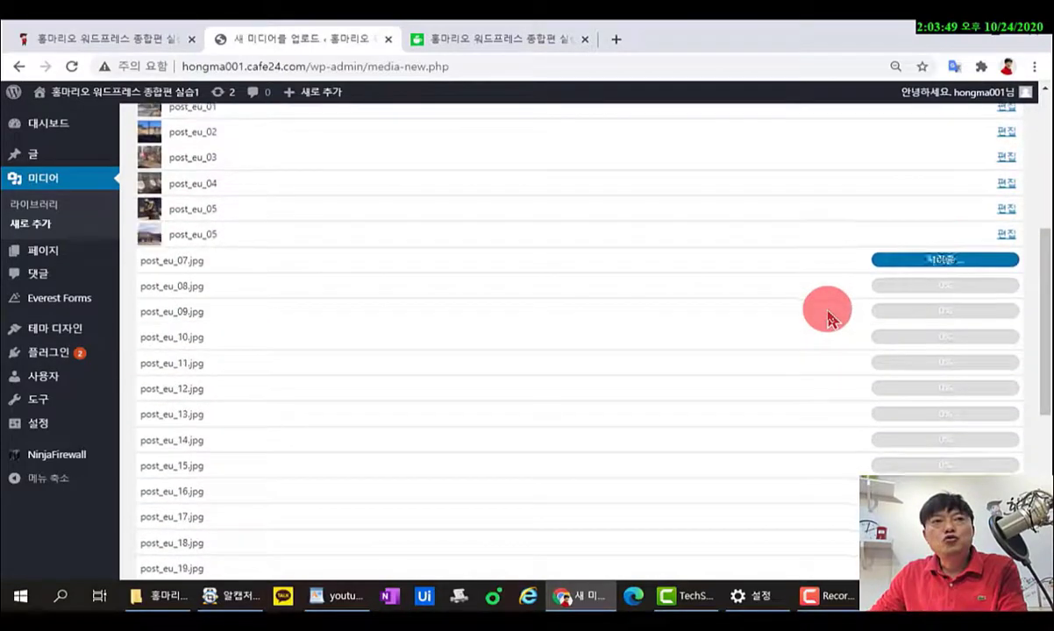
{"action": "scroll", "coordinate": [831, 317], "scroll_direction": "down", "scroll_amount": 3}
{"action": "scroll", "coordinate": [831, 317], "scroll_direction": "down", "scroll_amount": 3}
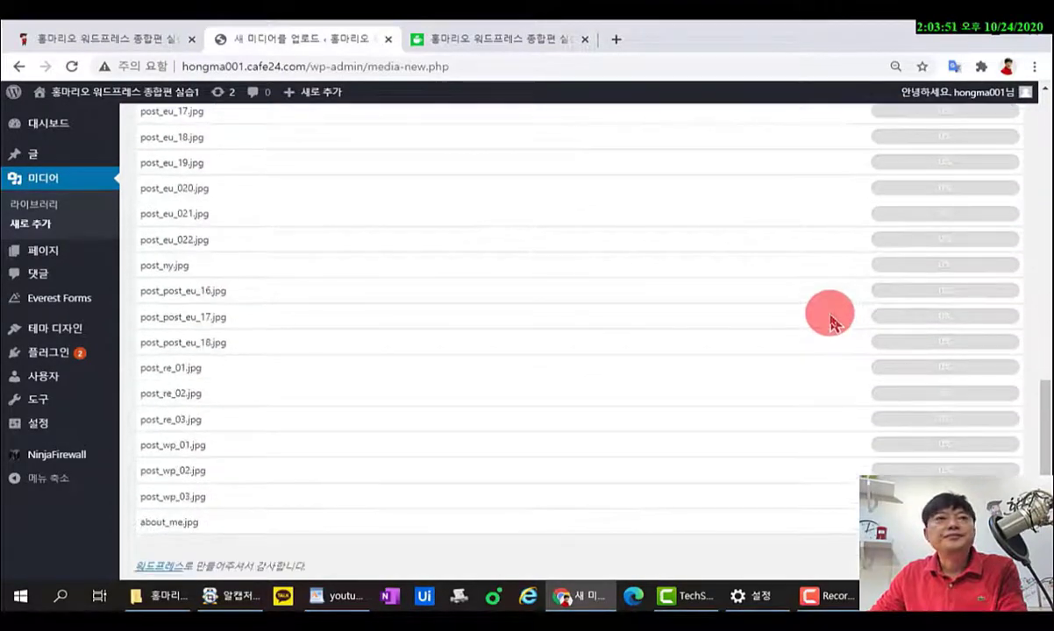
{"action": "scroll", "coordinate": [831, 318], "scroll_direction": "up", "scroll_amount": 5}
{"action": "scroll", "coordinate": [829, 313], "scroll_direction": "down", "scroll_amount": 5}
{"action": "scroll", "coordinate": [829, 313], "scroll_direction": "up", "scroll_amount": 5}
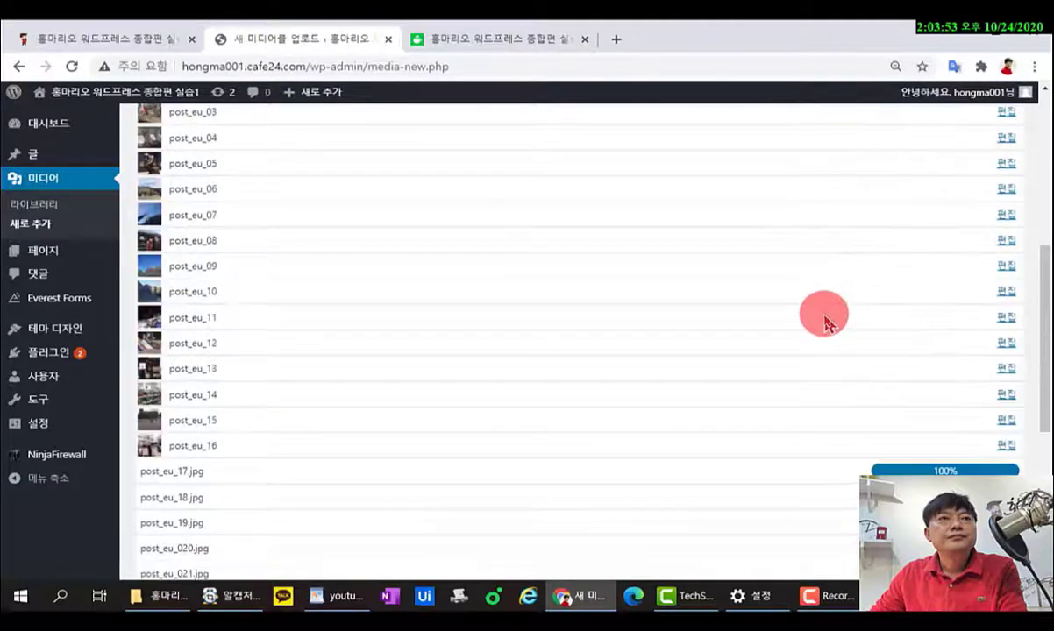
{"action": "scroll", "coordinate": [827, 324], "scroll_direction": "down", "scroll_amount": 2}
{"action": "scroll", "coordinate": [827, 325], "scroll_direction": "down", "scroll_amount": 3}
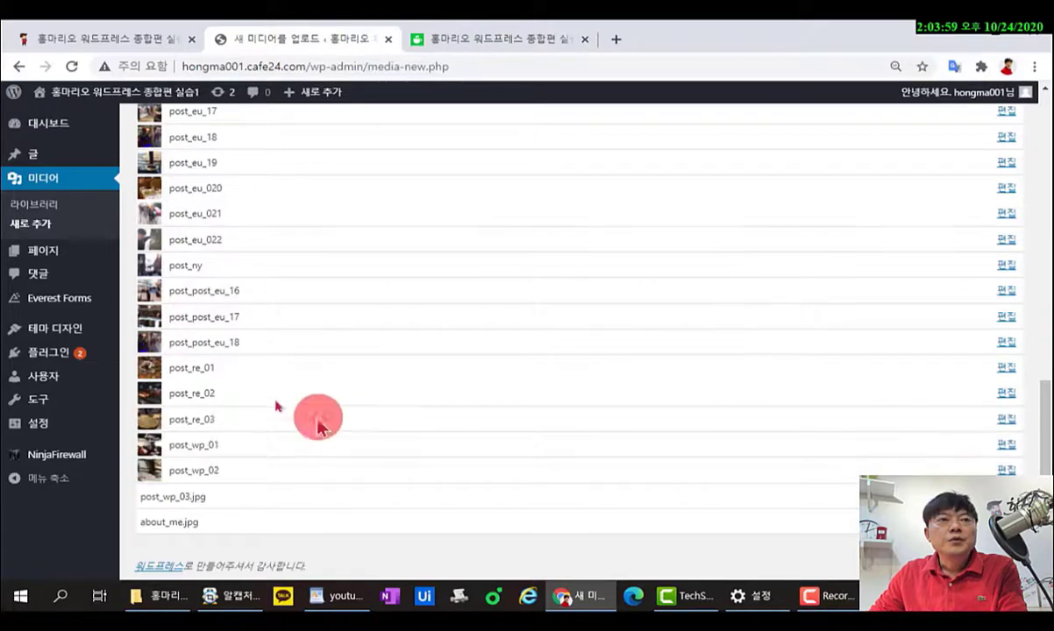
{"action": "scroll", "coordinate": [201, 473], "scroll_direction": "up", "scroll_amount": 2}
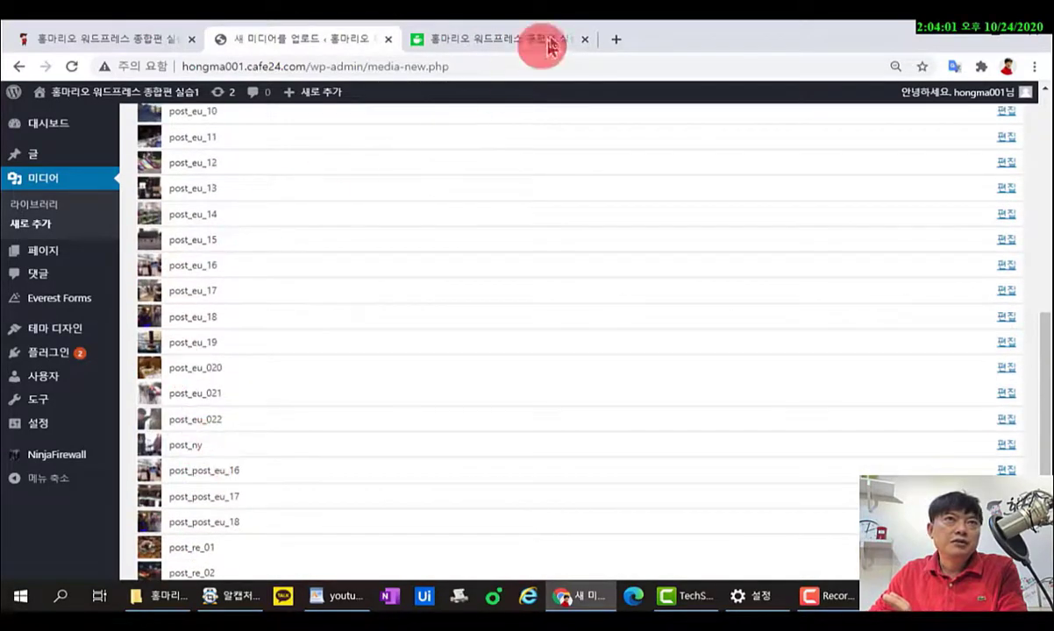
{"action": "scroll", "coordinate": [255, 172], "scroll_direction": "up", "scroll_amount": 2}
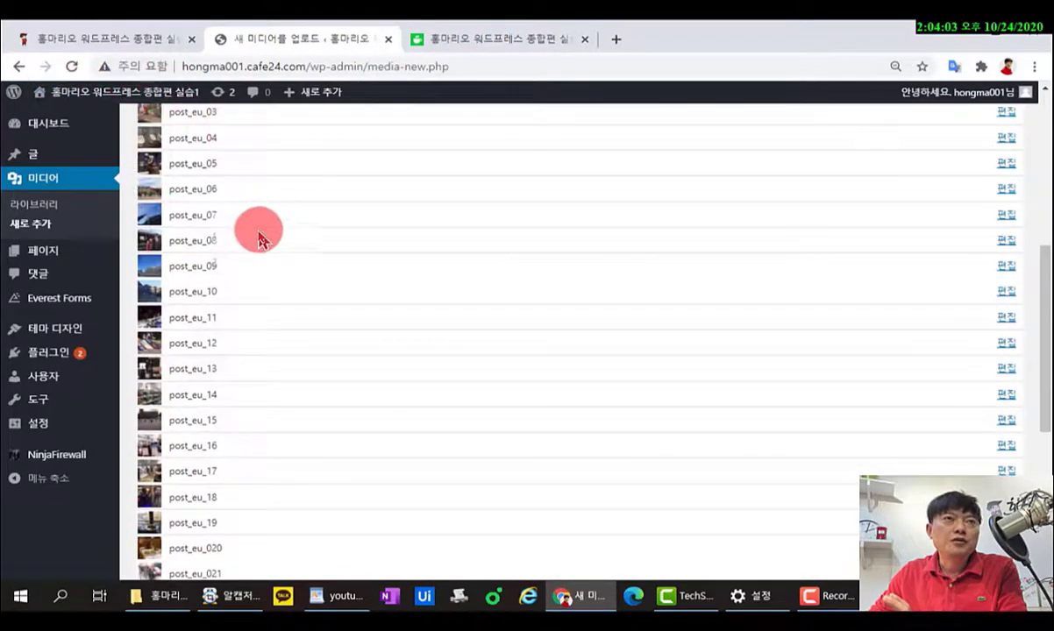
{"action": "scroll", "coordinate": [259, 239], "scroll_direction": "up", "scroll_amount": 2}
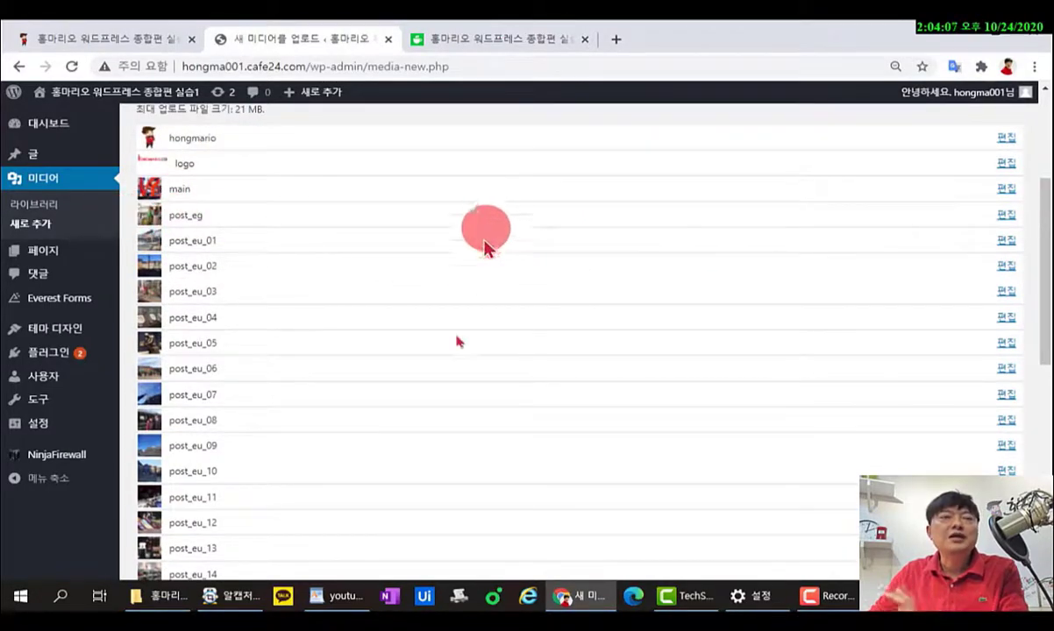
{"action": "left_click", "coordinate": [42, 208]}
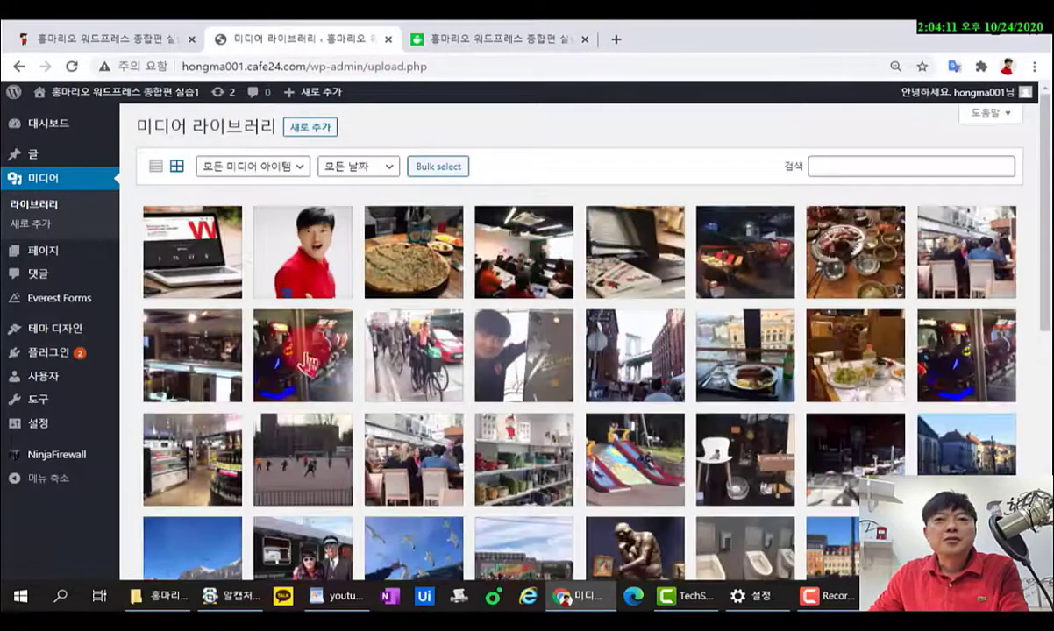
Review the attachment details of the cropped-girl.jpg and main.jpg images in the Media Library.
{"action": "scroll", "coordinate": [521, 423], "scroll_direction": "down", "scroll_amount": 3}
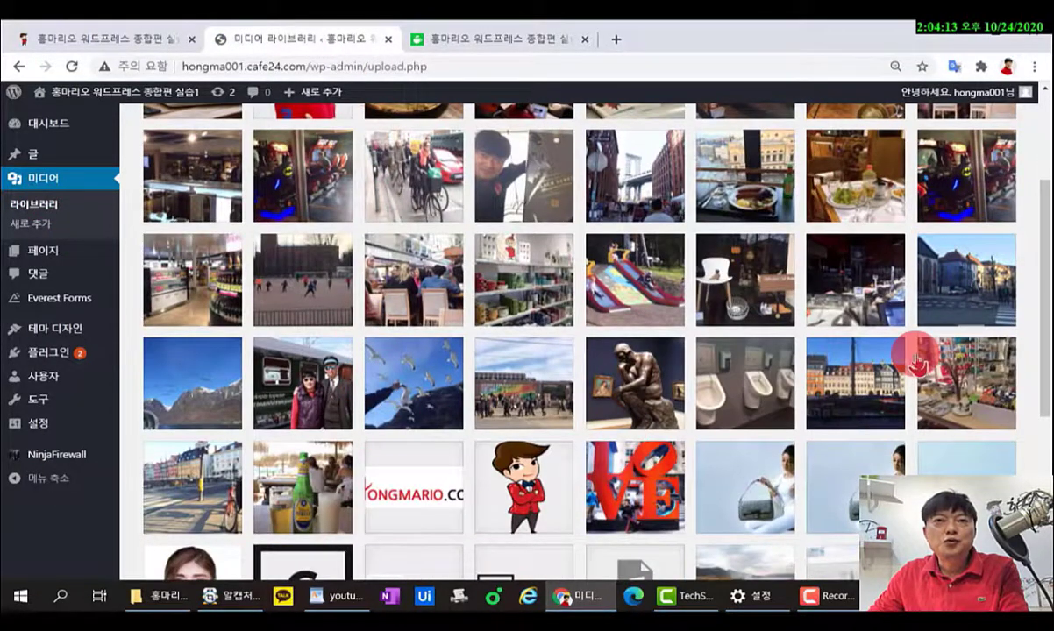
{"action": "scroll", "coordinate": [916, 359], "scroll_direction": "down", "scroll_amount": 3}
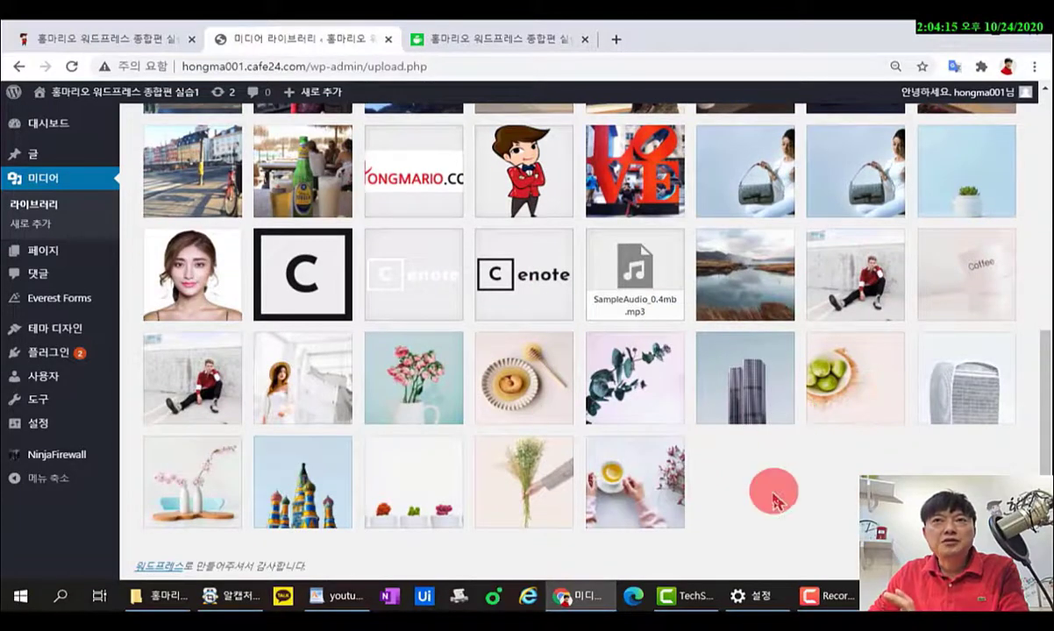
{"action": "left_click", "coordinate": [759, 171]}
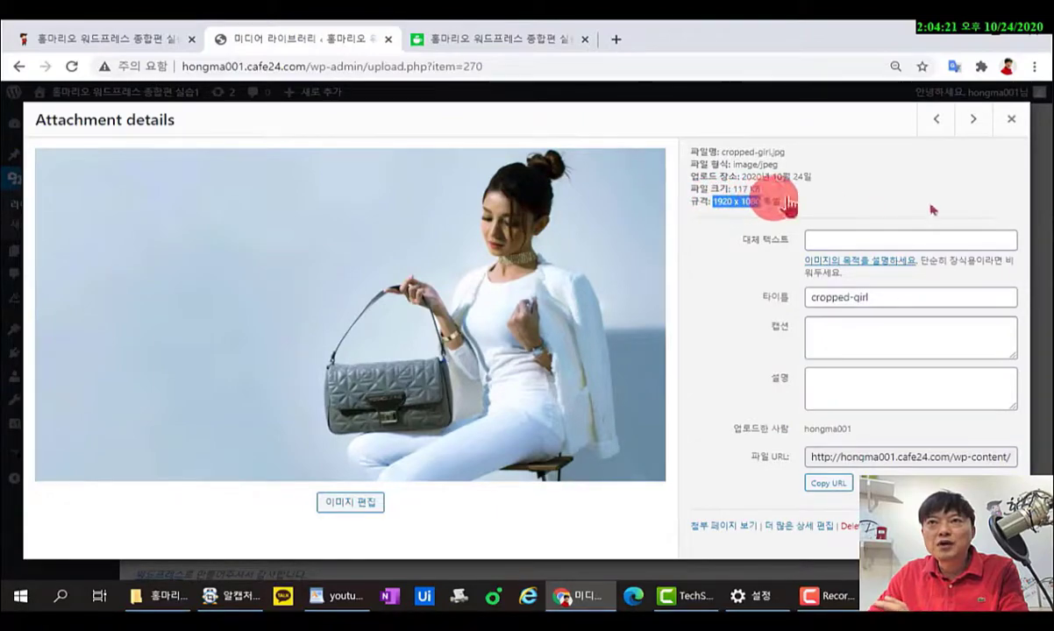
{"action": "left_click", "coordinate": [871, 211]}
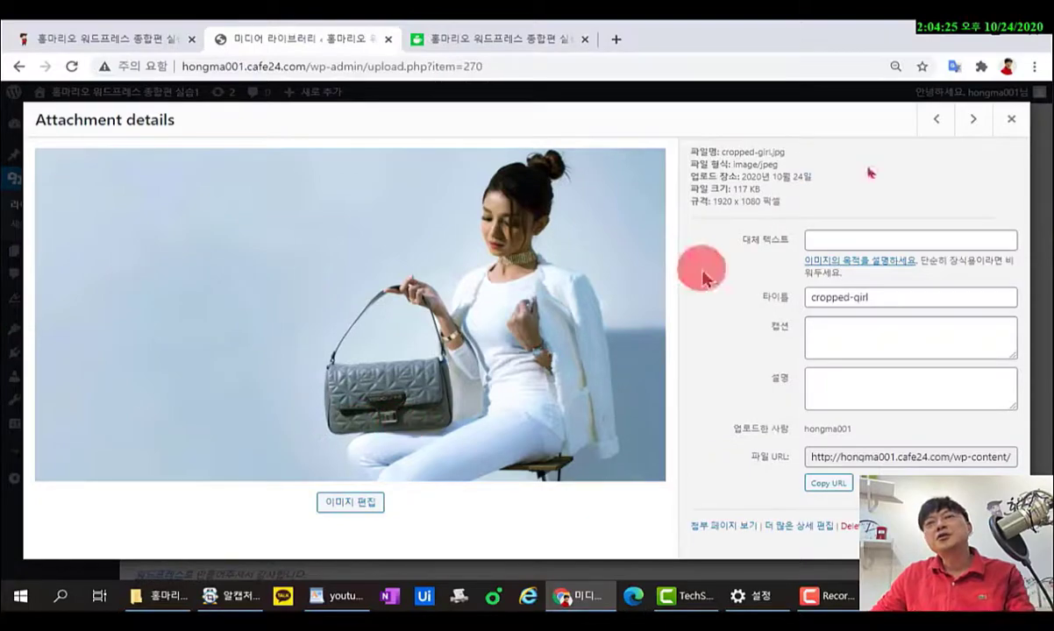
{"action": "left_click", "coordinate": [1011, 120]}
{"action": "scroll", "coordinate": [482, 224], "scroll_direction": "up", "scroll_amount": 3}
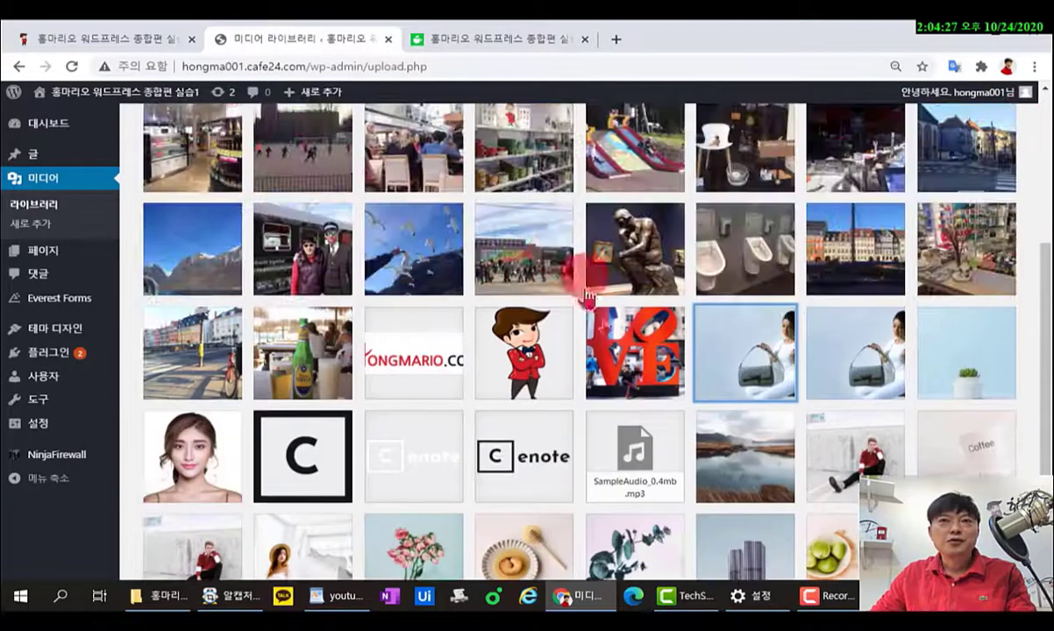
{"action": "left_click", "coordinate": [614, 346]}
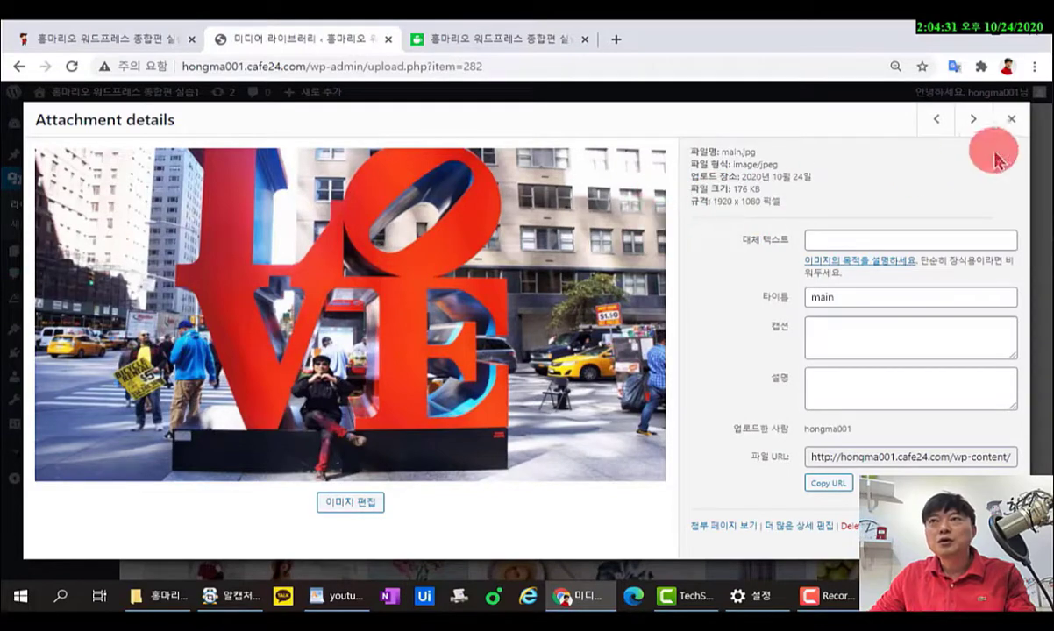
{"action": "left_click", "coordinate": [1013, 122]}
Check the details of uiface.jpg and about_me (300 x 250), then launch Appearance > Customize.
{"action": "scroll", "coordinate": [693, 305], "scroll_direction": "down", "scroll_amount": 2}
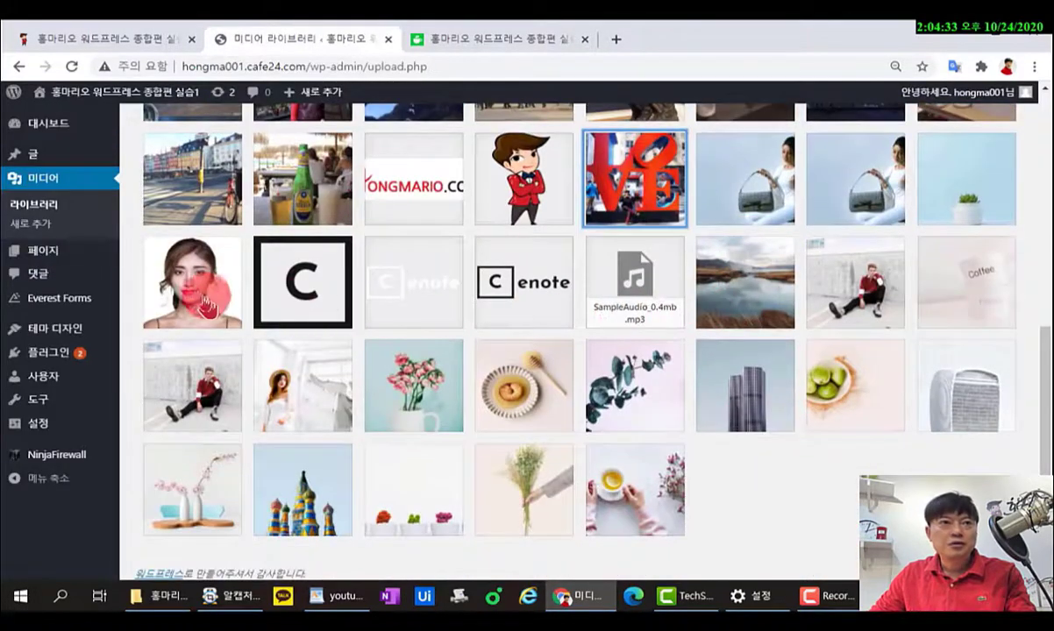
{"action": "left_click", "coordinate": [194, 302]}
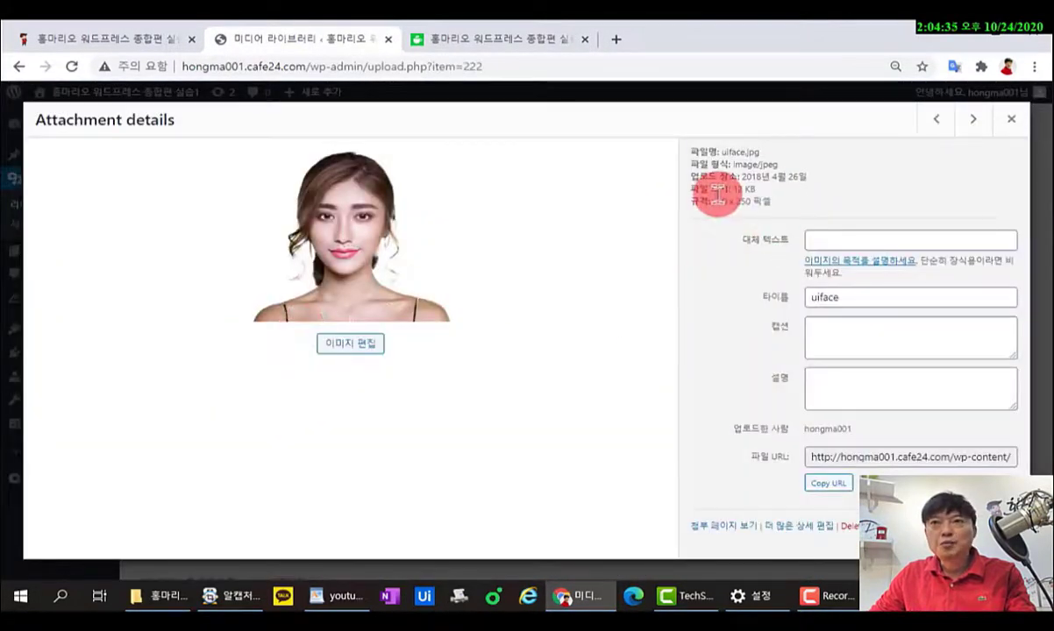
{"action": "left_click", "coordinate": [1013, 119]}
{"action": "scroll", "coordinate": [625, 266], "scroll_direction": "up", "scroll_amount": 2}
{"action": "scroll", "coordinate": [625, 266], "scroll_direction": "up", "scroll_amount": 5}
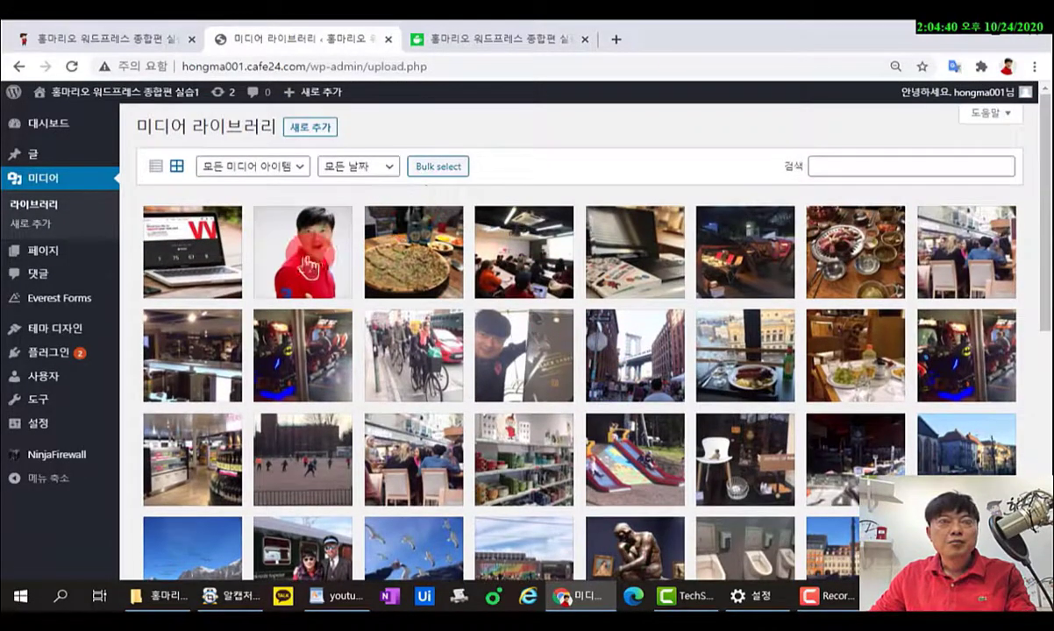
{"action": "left_click", "coordinate": [296, 244]}
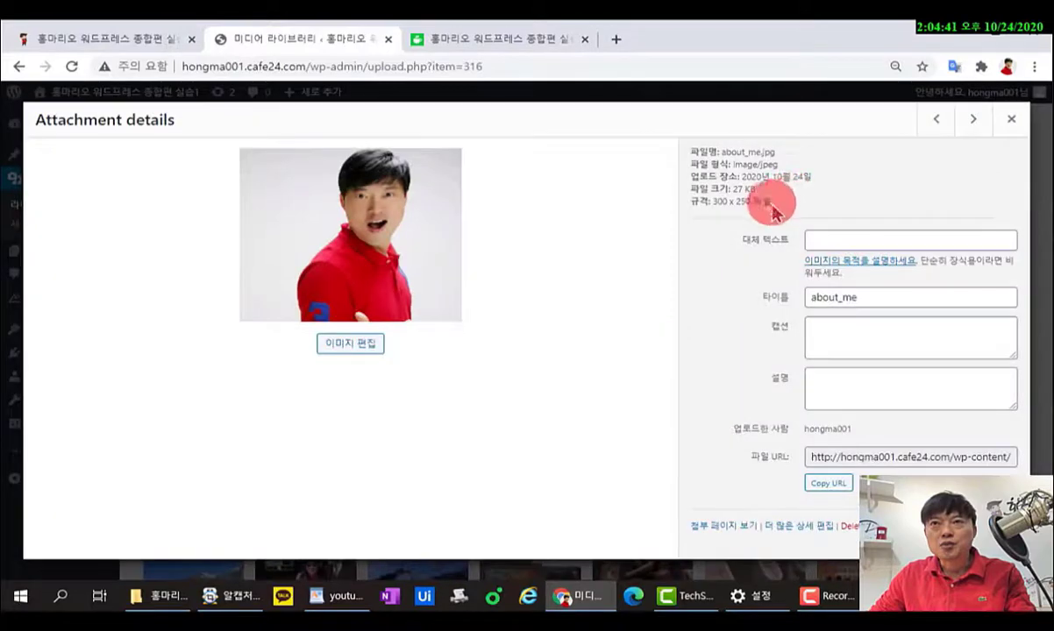
{"action": "left_click_drag", "start_coordinate": [763, 202], "coordinate": [719, 203]}
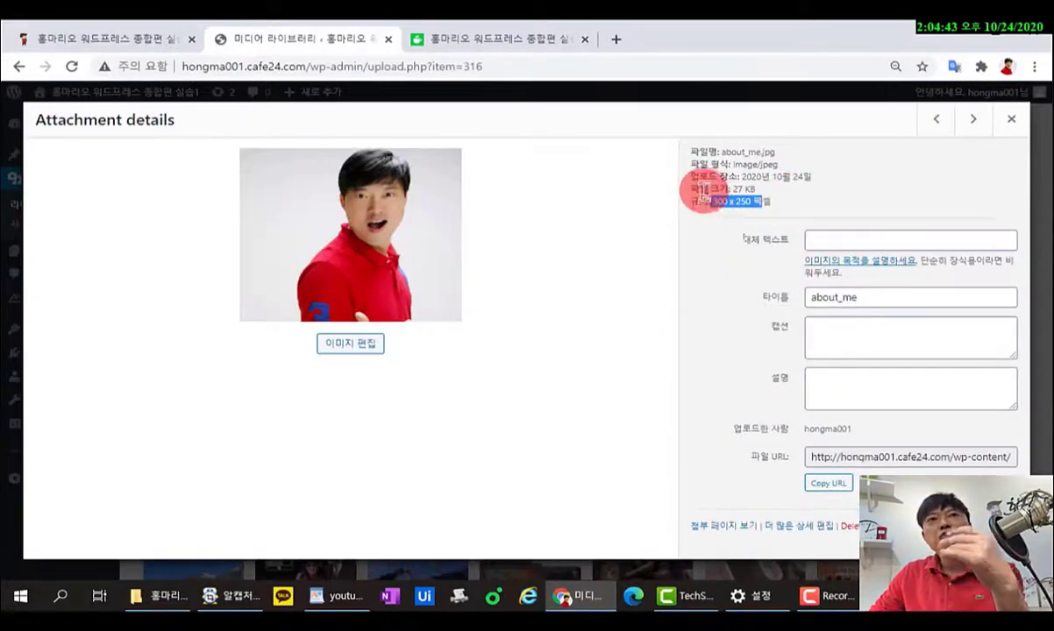
{"action": "left_click", "coordinate": [1010, 122]}
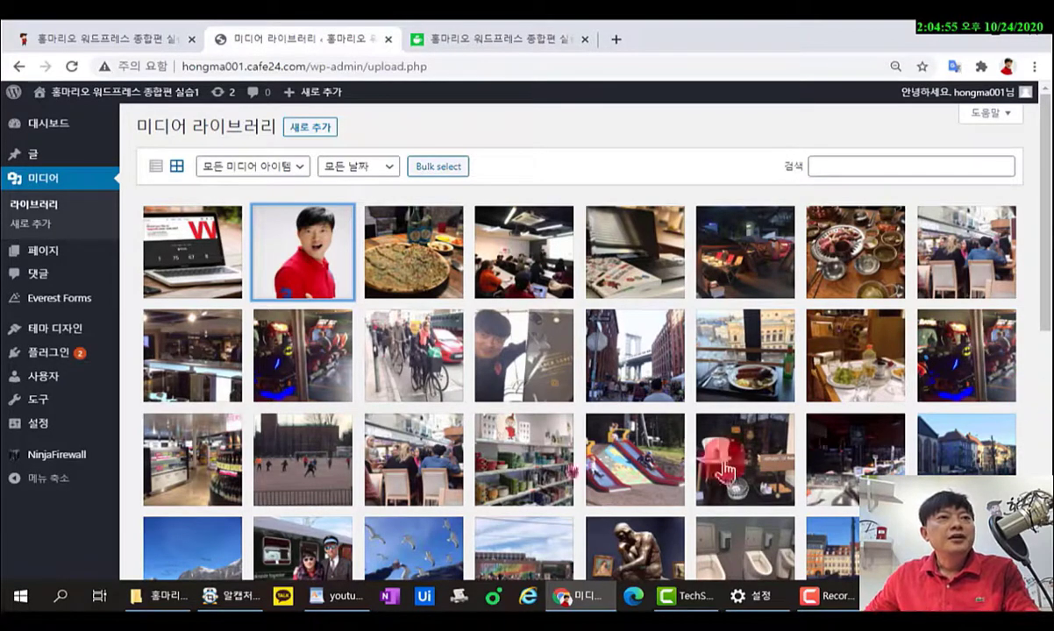
{"action": "mouse_move", "coordinate": [53, 329]}
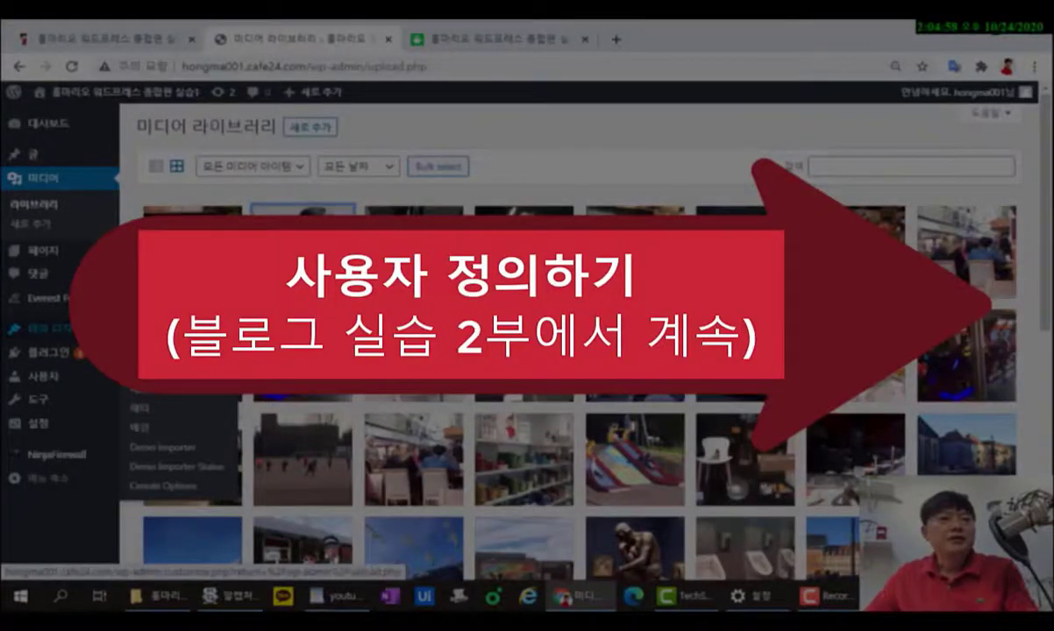
{"action": "left_click", "coordinate": [166, 369]}
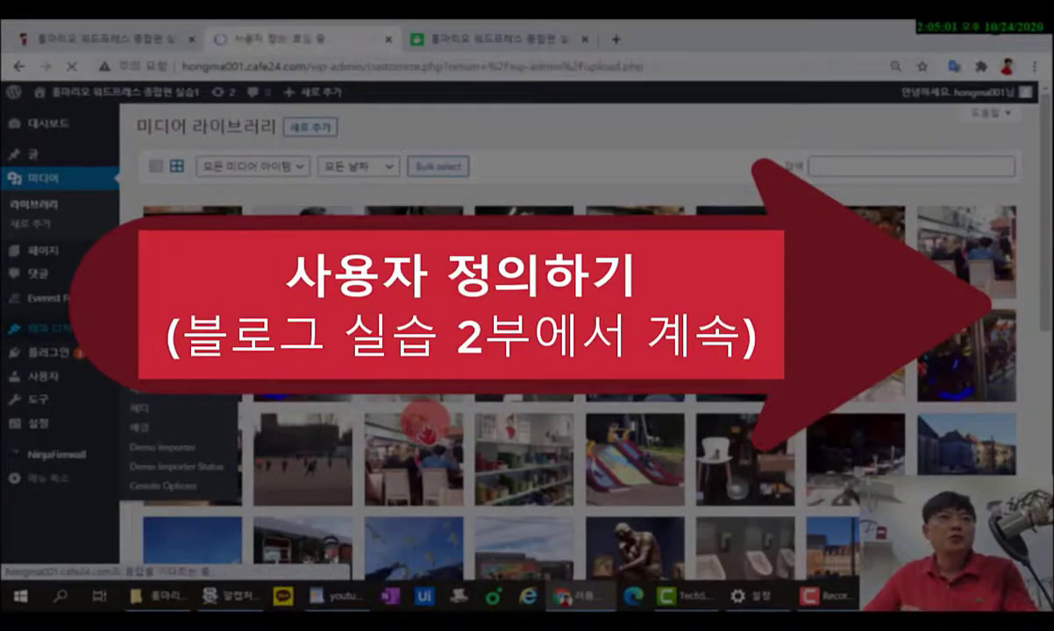